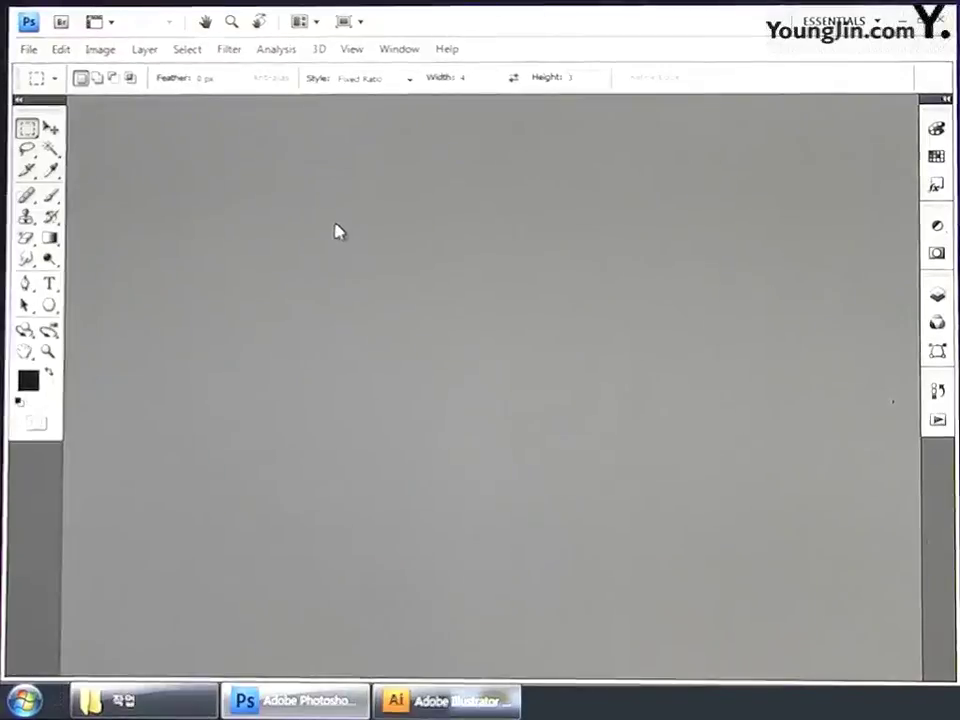
Create a new document named 포토샵작업, 166 mm wide and 246 mm high, in CMYK Color mode.
{"action": "left_click", "coordinate": [28, 48]}
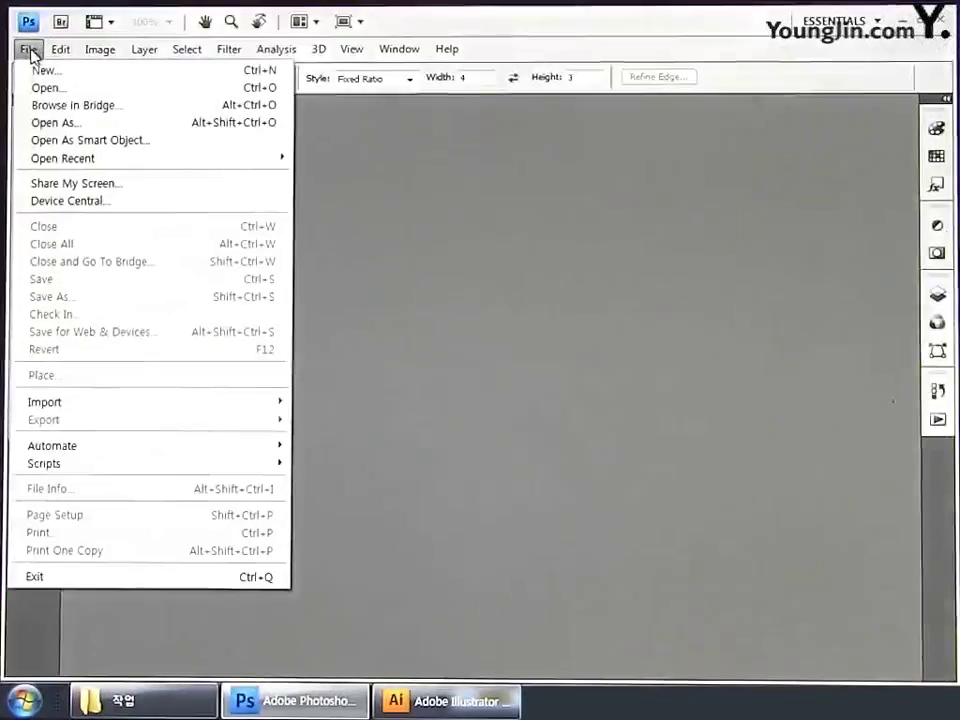
{"action": "left_click", "coordinate": [39, 70]}
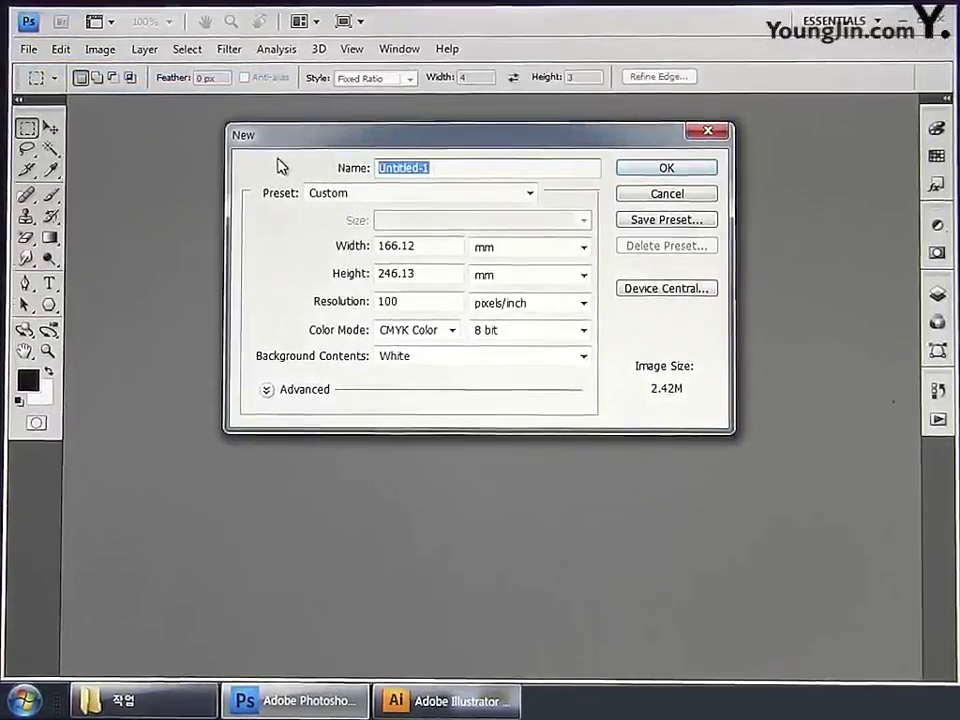
{"action": "type", "text": "포토샵작업"}
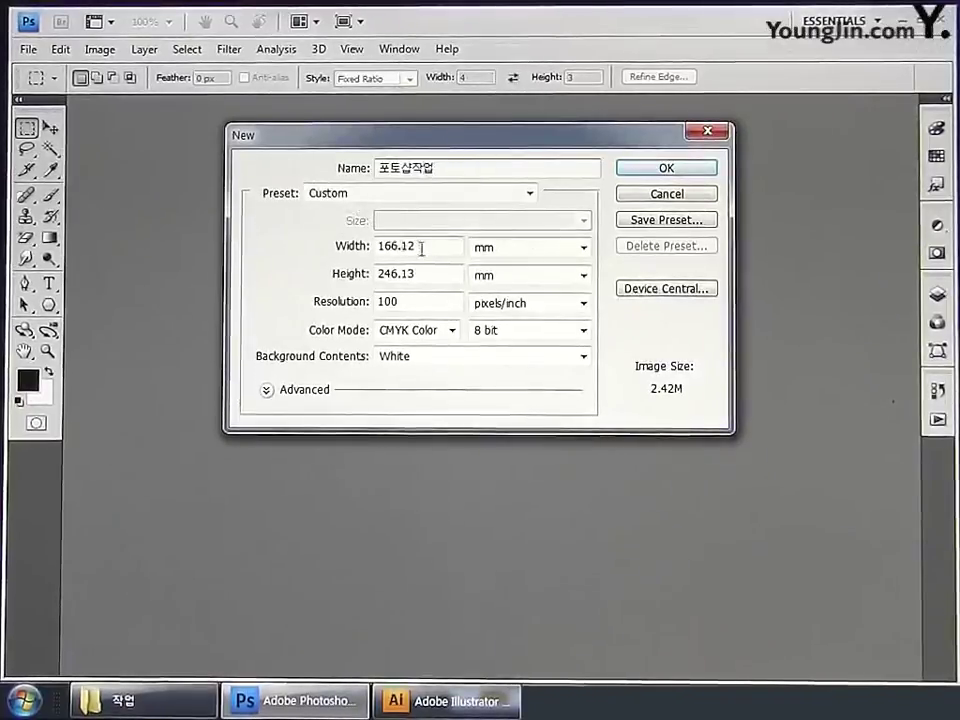
{"action": "left_click_drag", "start_coordinate": [422, 247], "coordinate": [290, 244]}
{"action": "type", "text": "166"}
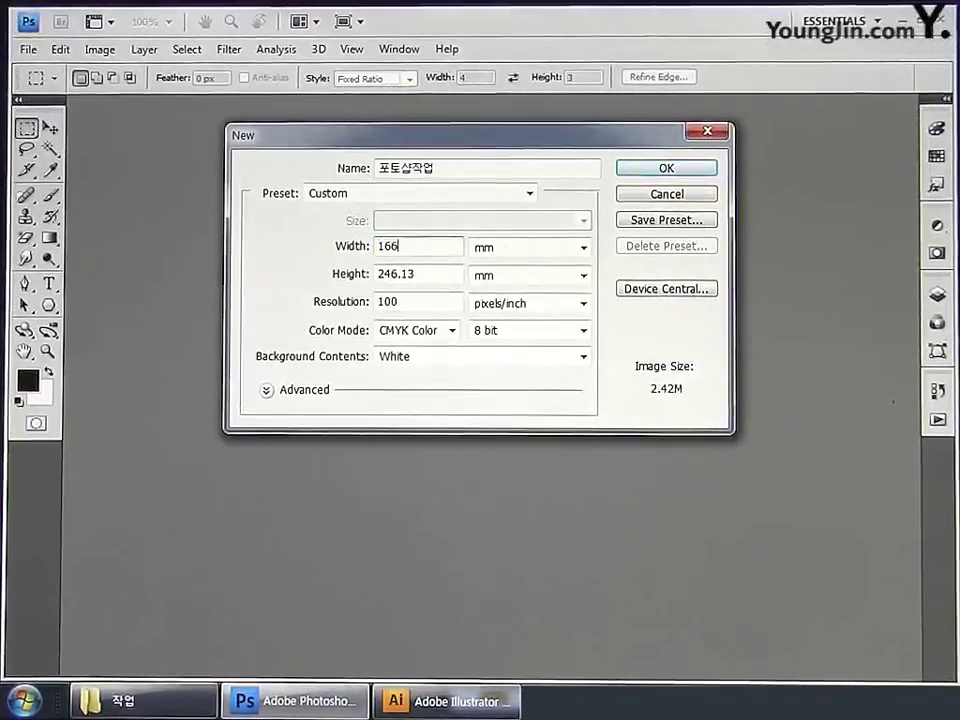
{"action": "left_click_drag", "start_coordinate": [414, 274], "coordinate": [279, 272]}
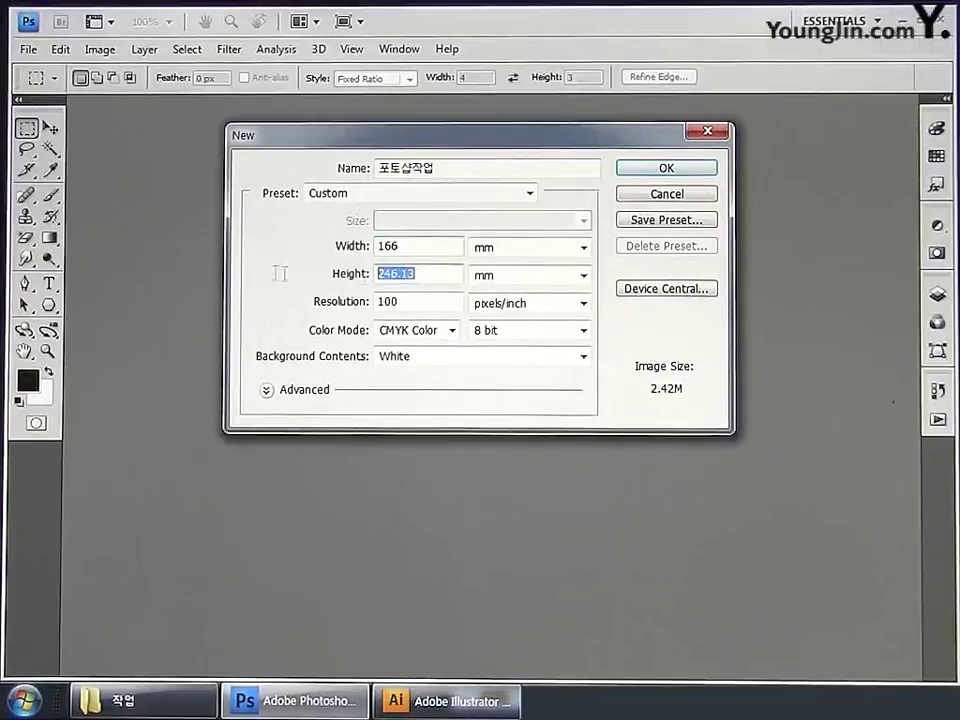
{"action": "type", "text": "246"}
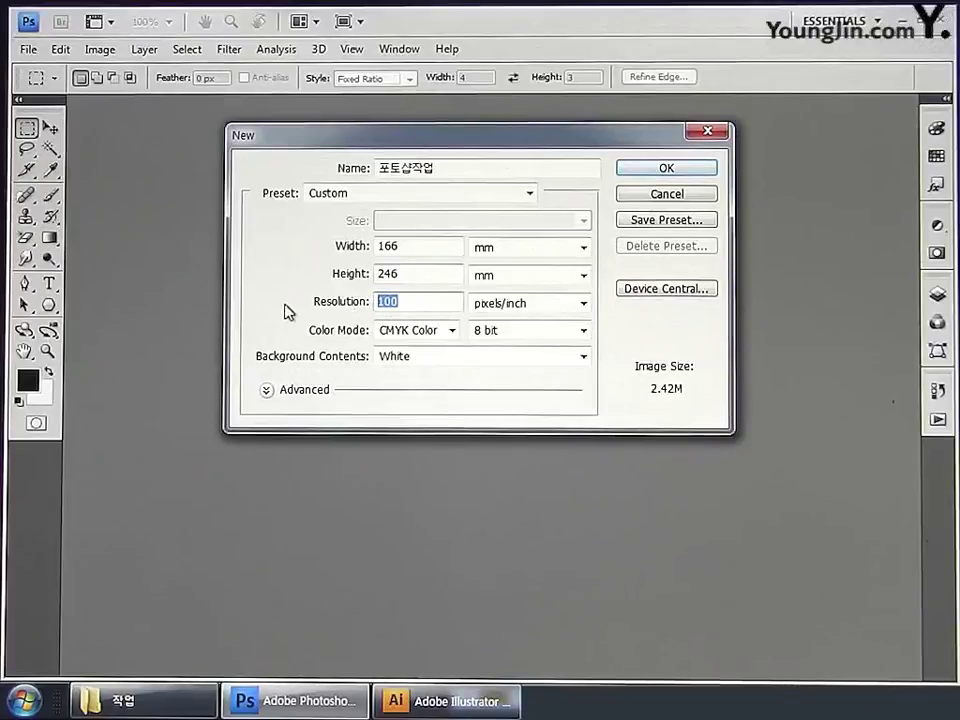
{"action": "left_click", "coordinate": [418, 338]}
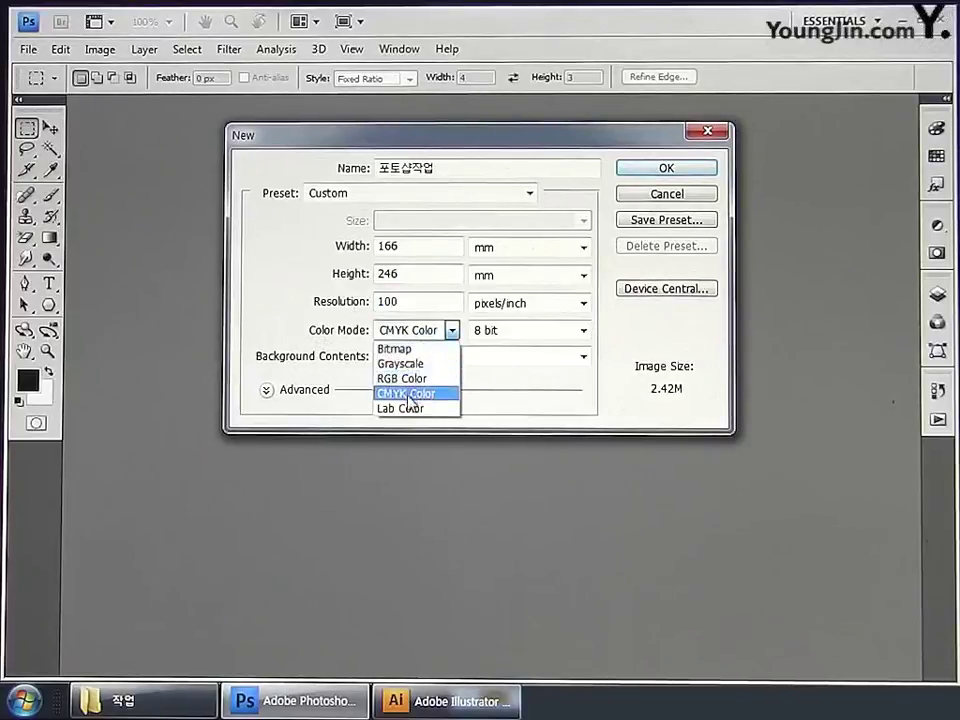
{"action": "left_click", "coordinate": [408, 393]}
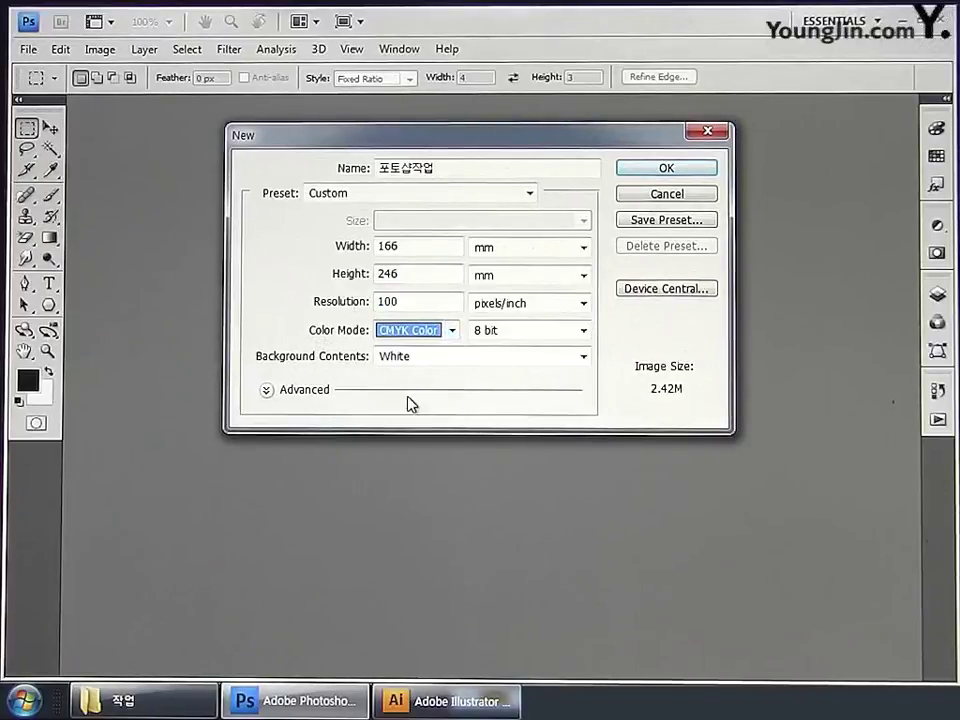
{"action": "left_click", "coordinate": [648, 167]}
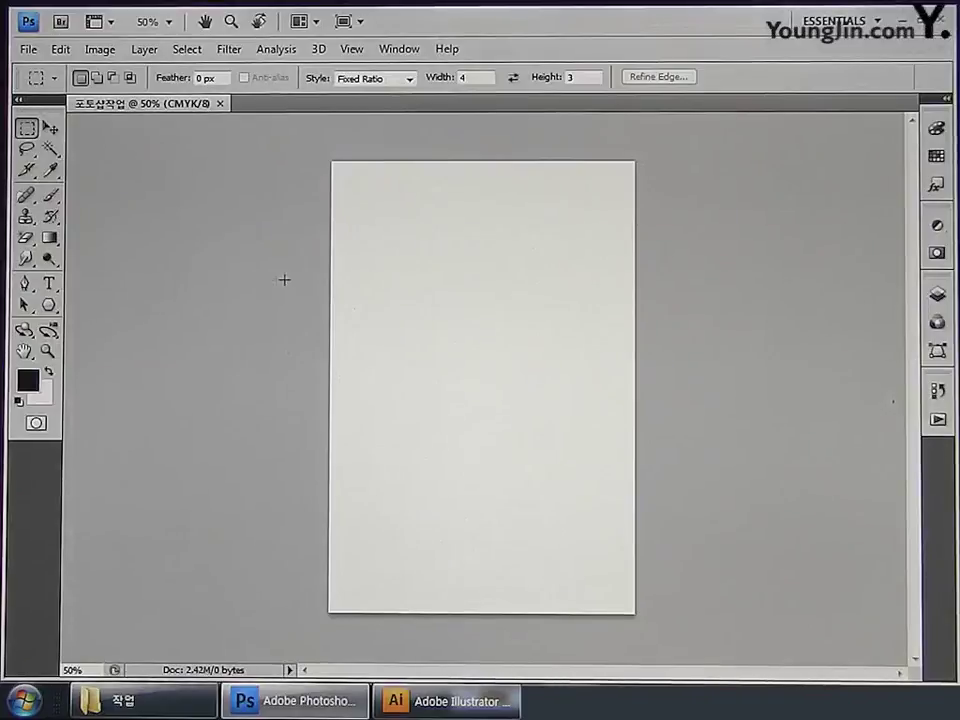
Copy the whole red grid from the Illustrator document and paste it into the Photoshop document as pixels.
{"action": "left_click", "coordinate": [441, 702]}
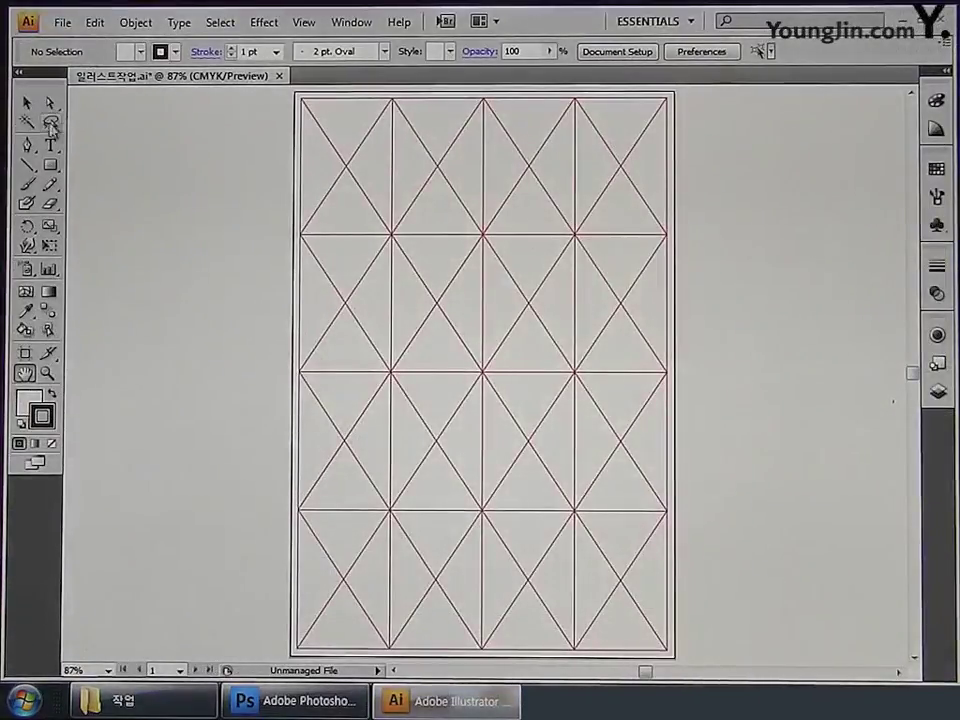
{"action": "left_click_drag", "start_coordinate": [413, 241], "coordinate": [750, 664]}
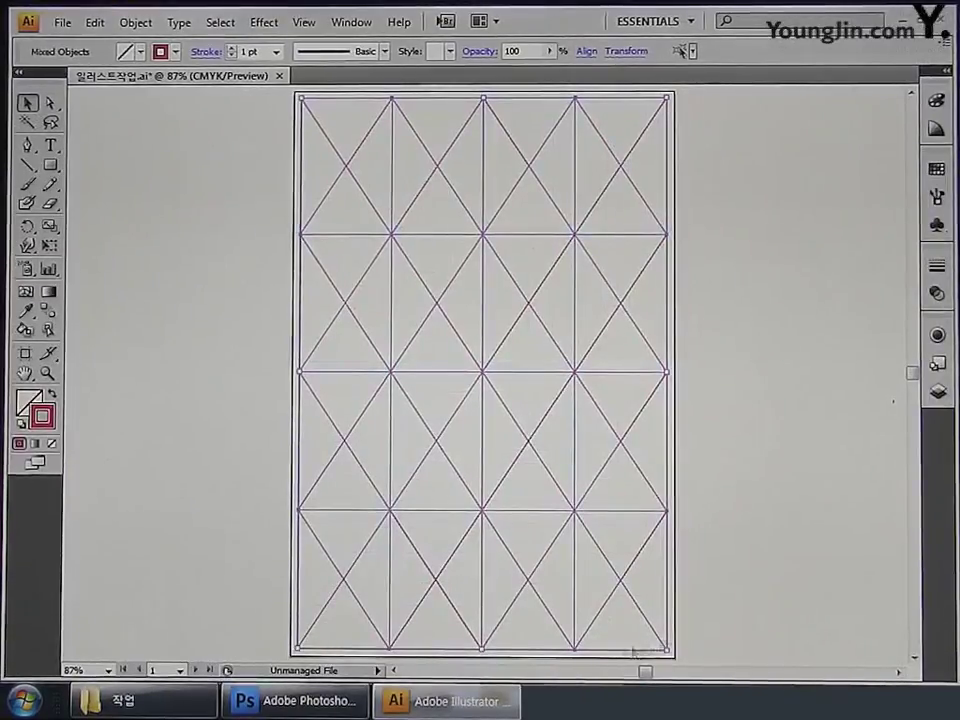
{"action": "left_click", "coordinate": [352, 704]}
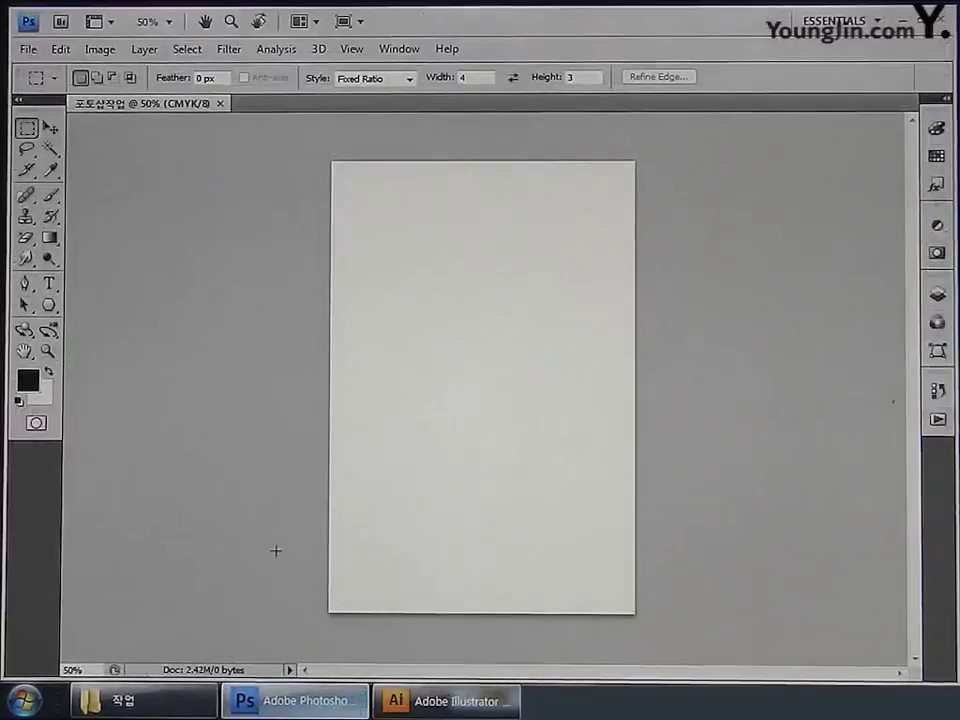
{"action": "key", "text": "ctrl+v"}
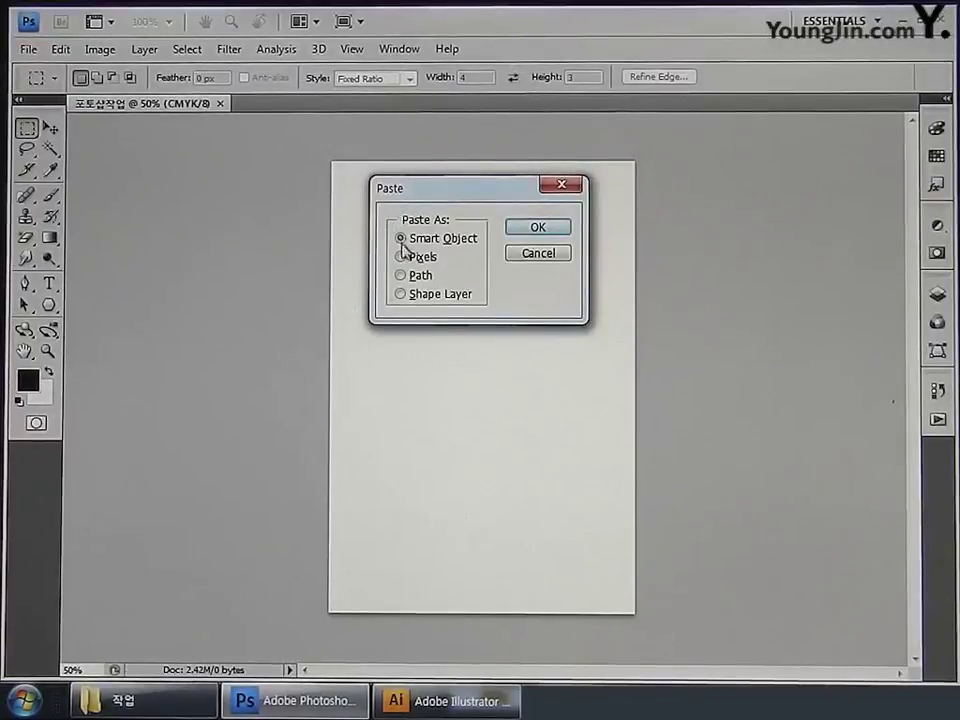
{"action": "left_click", "coordinate": [517, 232]}
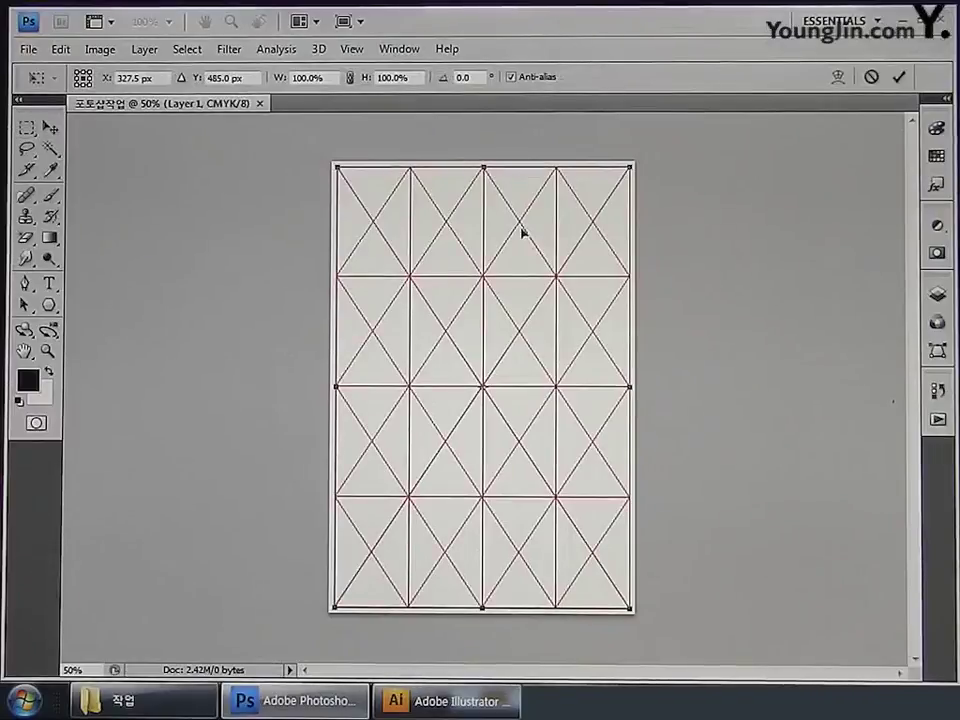
{"action": "key", "text": "Return"}
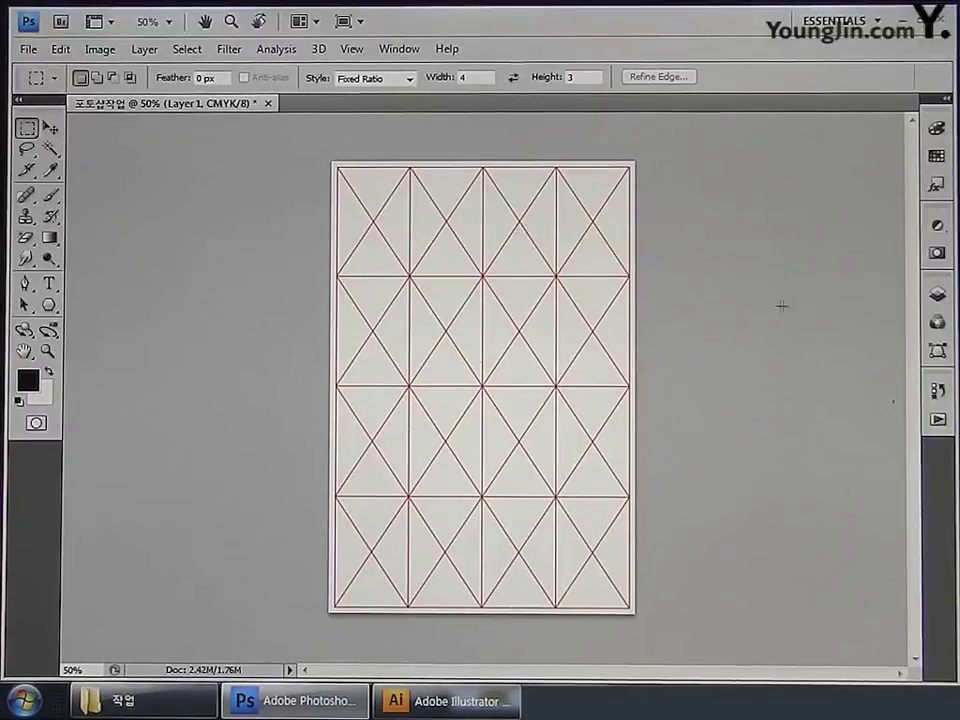
Rename the pasted grid's layer to 그리드 and lock all of its attributes.
{"action": "left_click", "coordinate": [938, 295]}
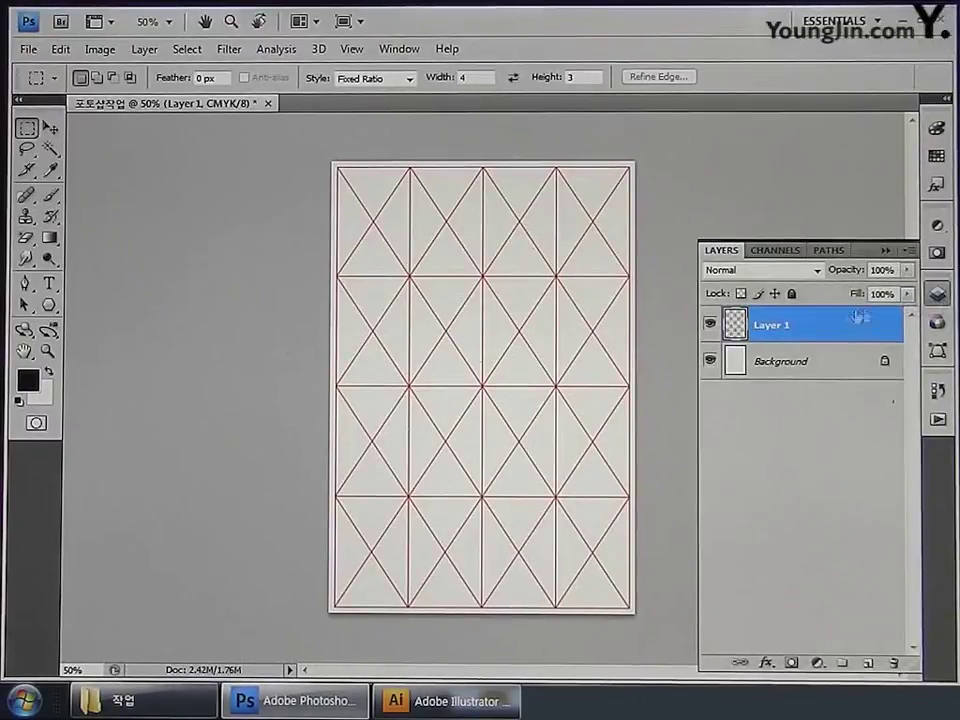
{"action": "double_click", "coordinate": [778, 328]}
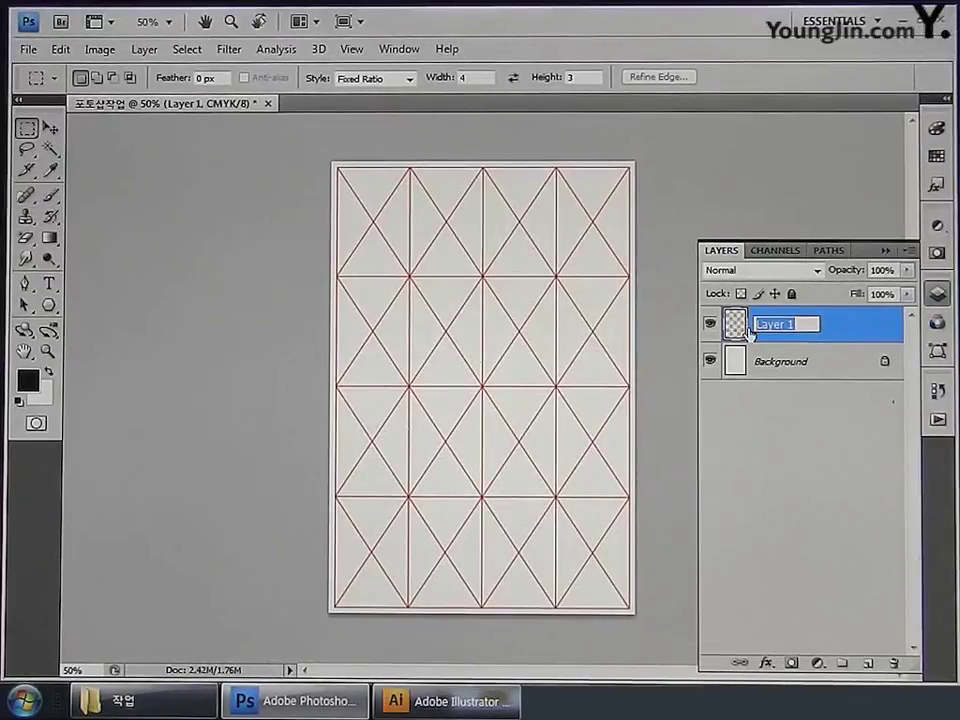
{"action": "type", "text": "그리드"}
{"action": "key", "text": "Return"}
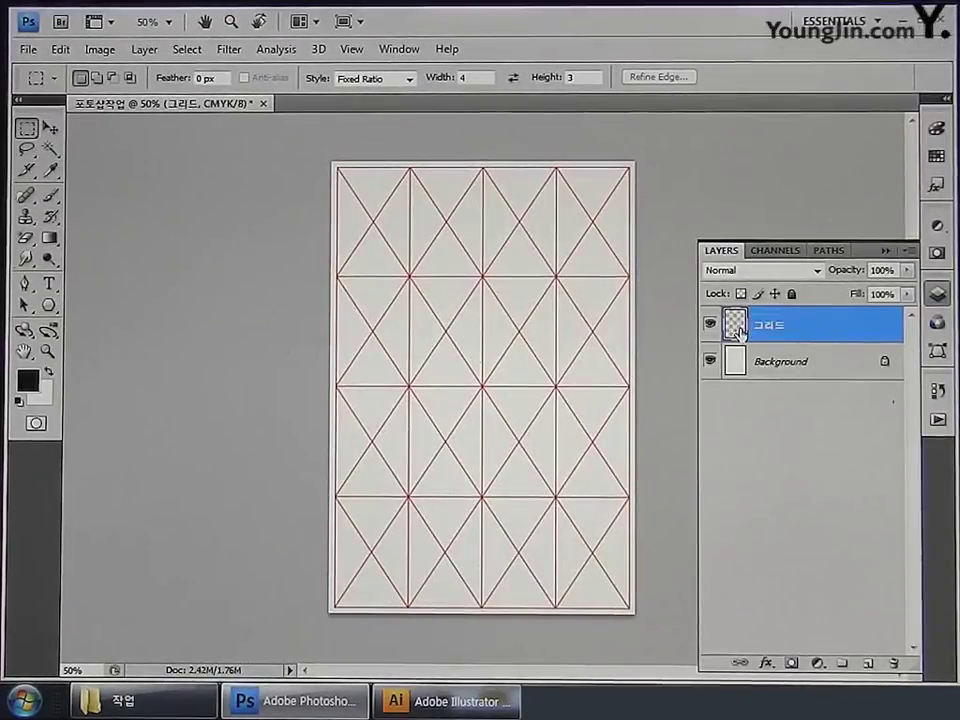
{"action": "left_click", "coordinate": [792, 294]}
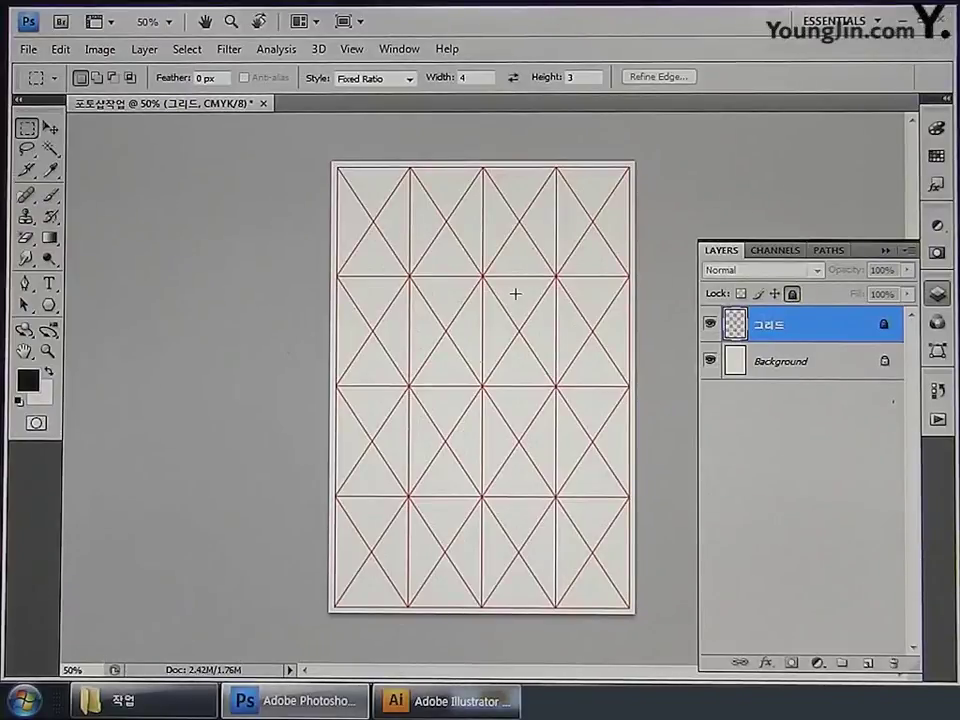
Save the document in Photoshop format as 포토샵작업 with Maximize compatibility on.
{"action": "left_click", "coordinate": [29, 50]}
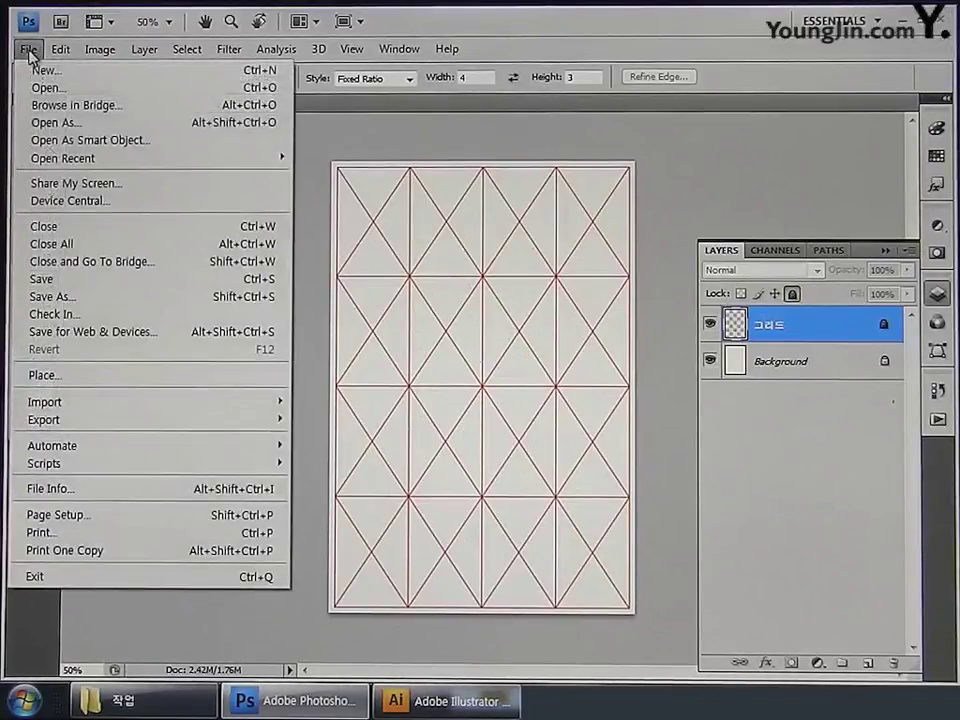
{"action": "left_click", "coordinate": [80, 283]}
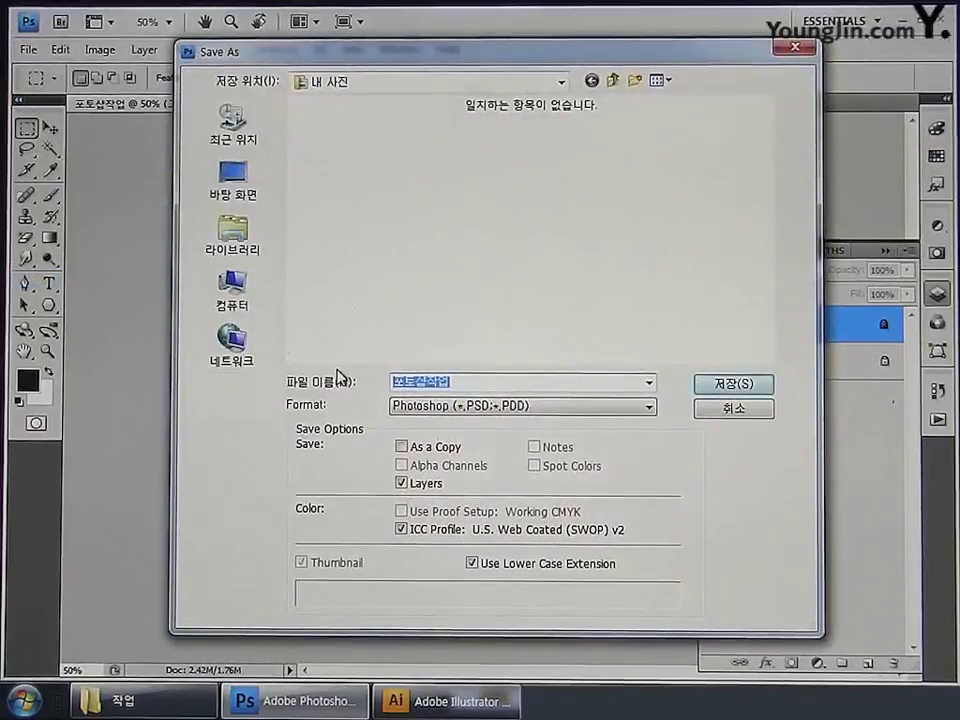
{"action": "type", "text": "포토샵작업"}
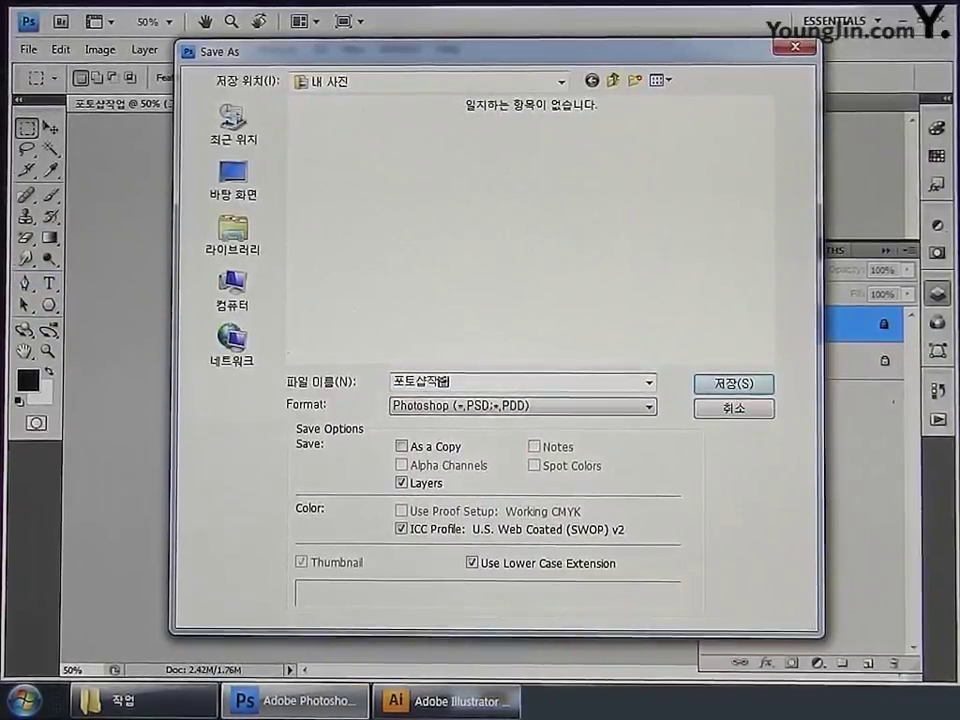
{"action": "left_click", "coordinate": [700, 387]}
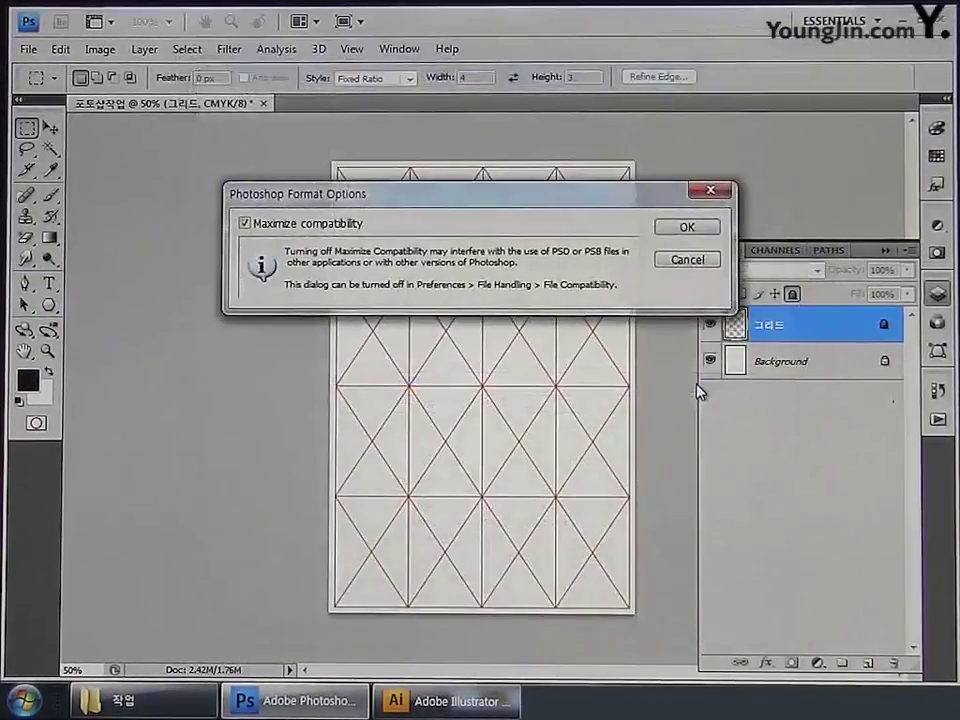
{"action": "left_click", "coordinate": [679, 227]}
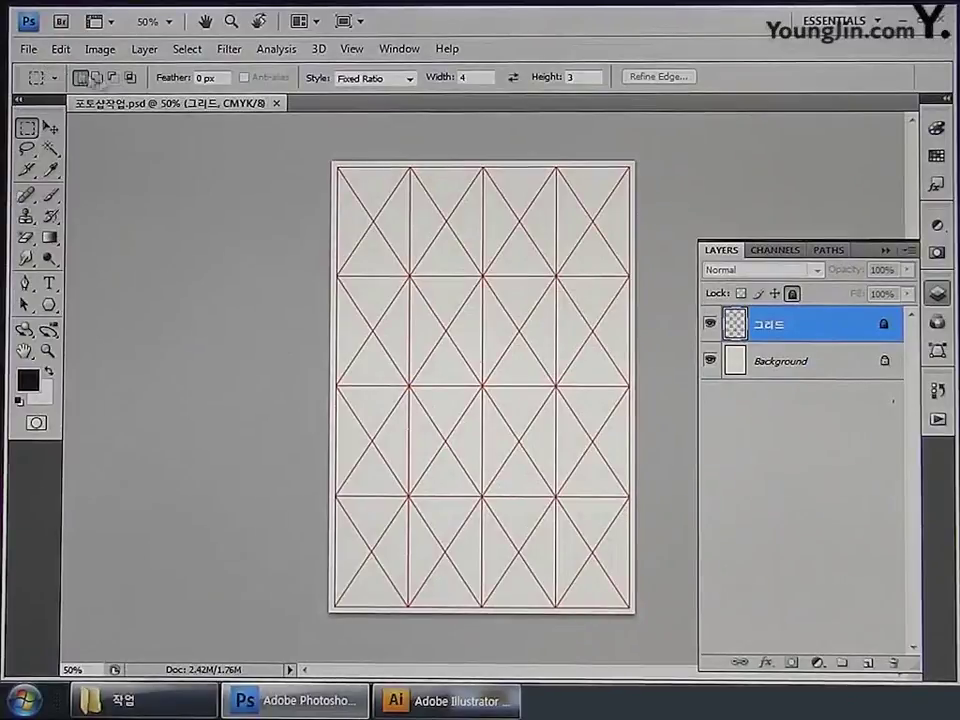
Add a new layer named 배경 and move it below the 그리드 layer.
{"action": "left_click", "coordinate": [869, 663]}
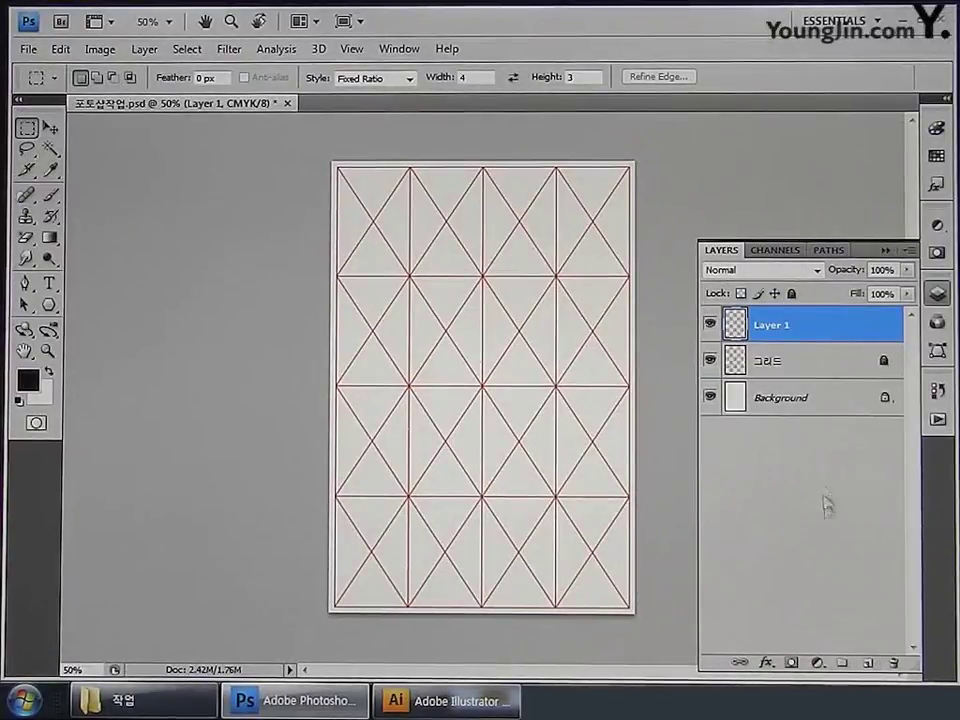
{"action": "double_click", "coordinate": [771, 326]}
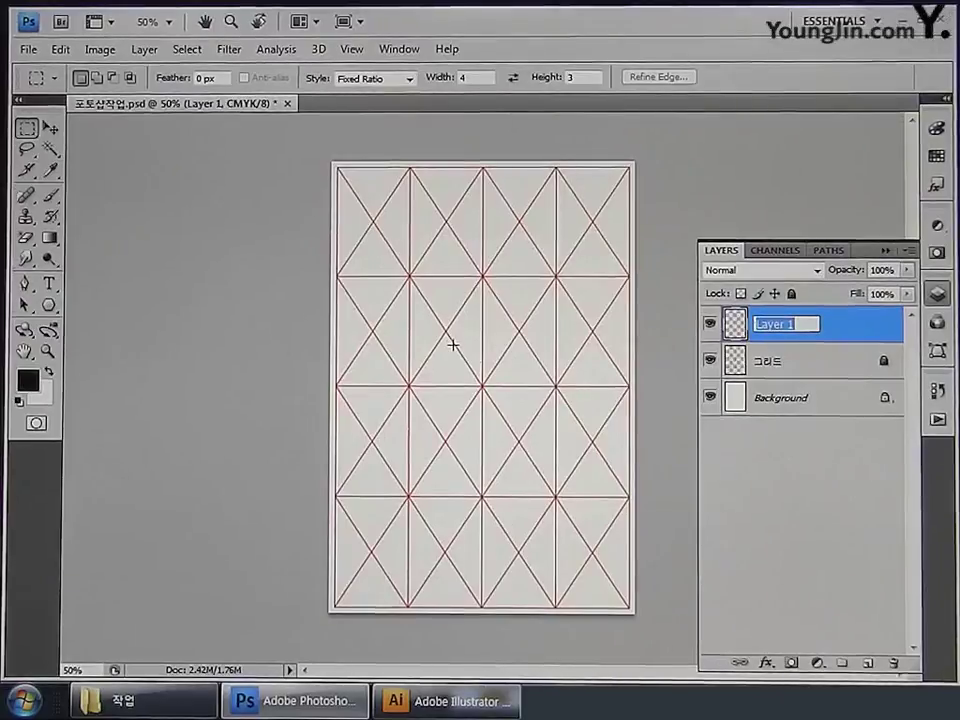
{"action": "key", "text": "BackSpace"}
{"action": "type", "text": "배경"}
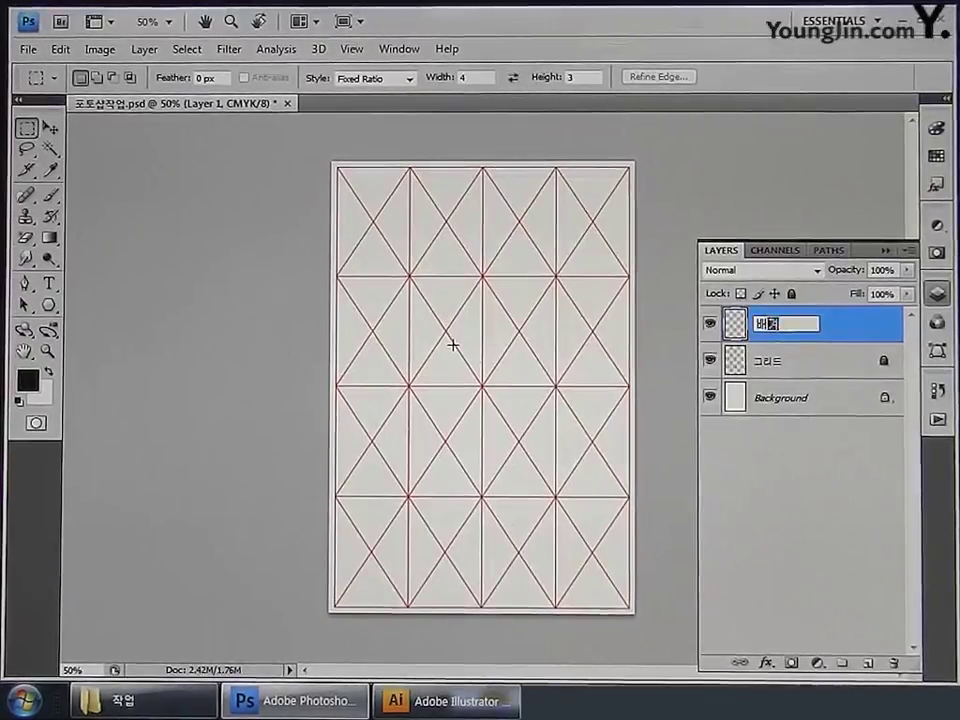
{"action": "key", "text": "Return"}
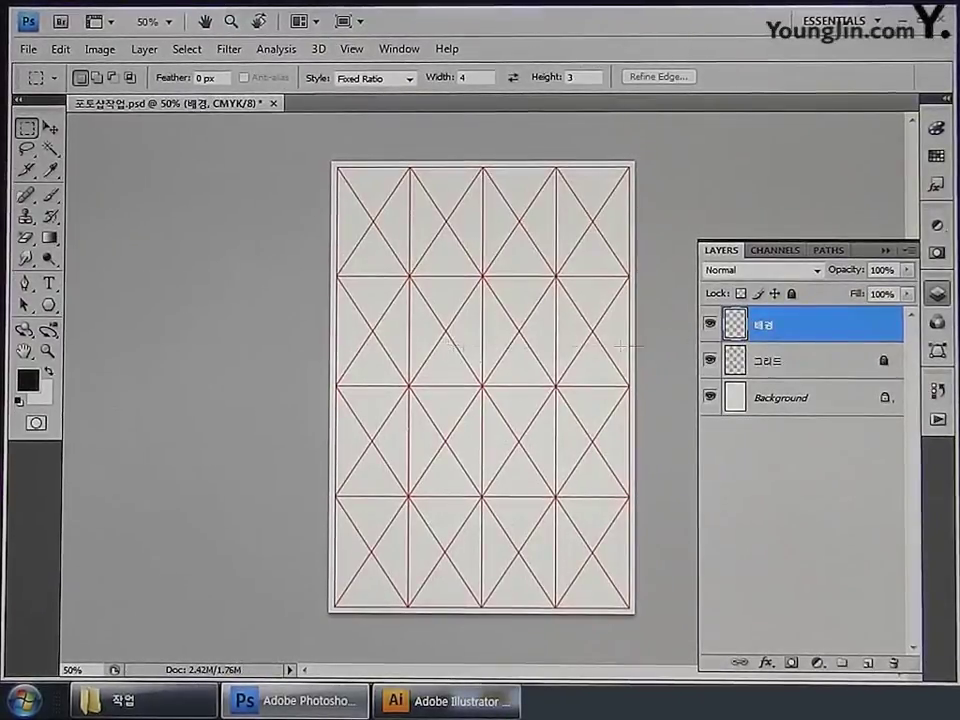
{"action": "left_click_drag", "start_coordinate": [814, 332], "coordinate": [814, 380]}
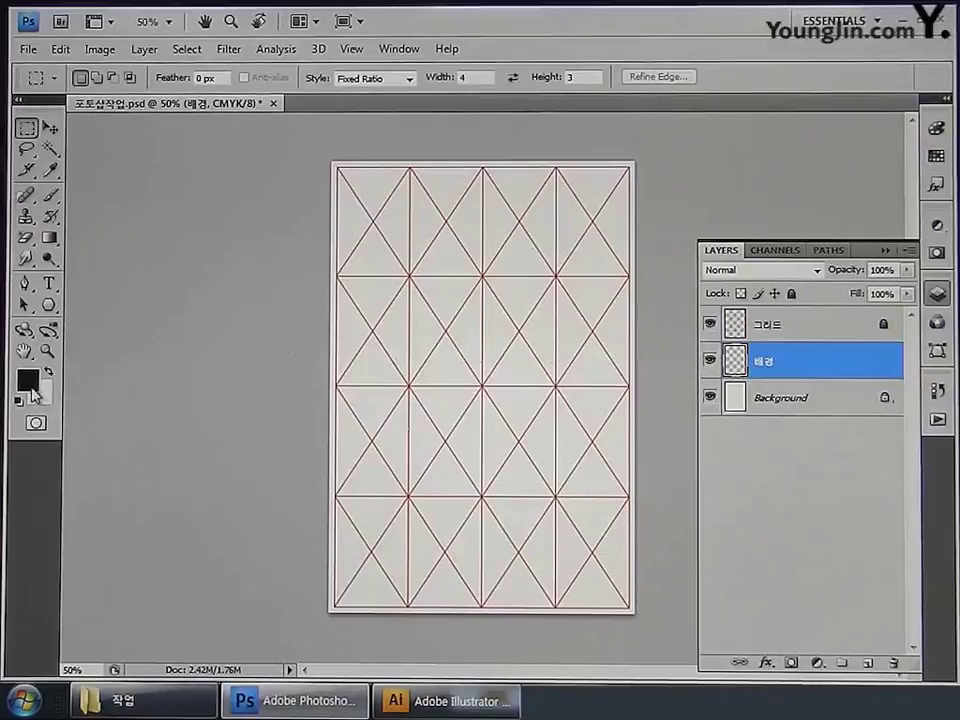
Set the foreground color to C 100, M 100, Y 100, K 100.
{"action": "left_click", "coordinate": [30, 385]}
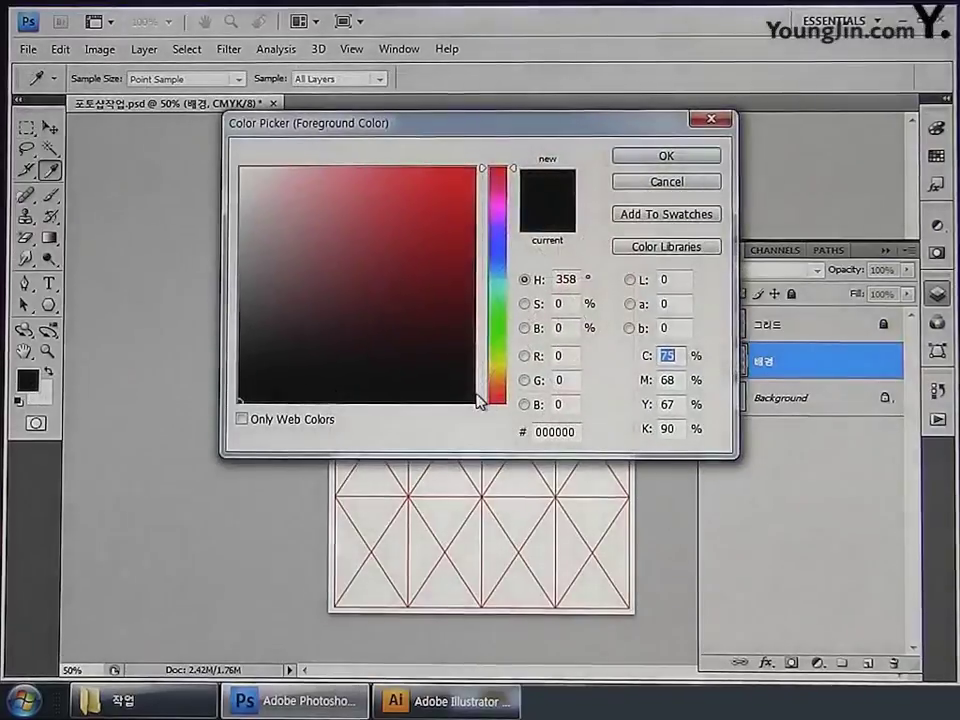
{"action": "left_click", "coordinate": [473, 353]}
{"action": "type", "text": "100"}
{"action": "key", "text": "Tab"}
{"action": "type", "text": "100"}
{"action": "key", "text": "Tab"}
{"action": "type", "text": "100"}
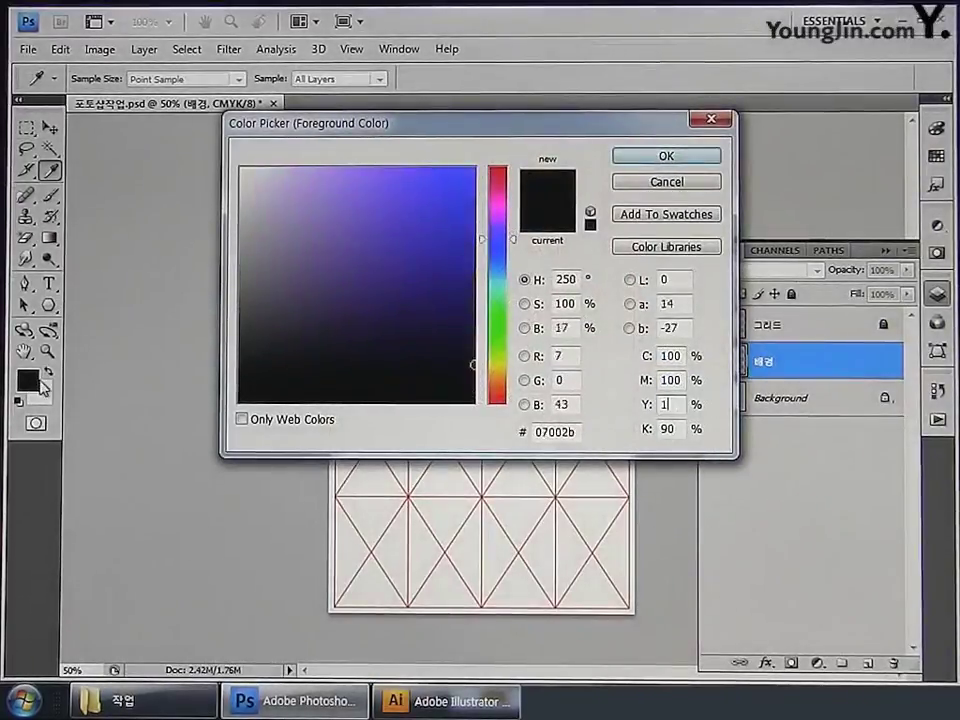
{"action": "key", "text": "Tab"}
{"action": "type", "text": "100"}
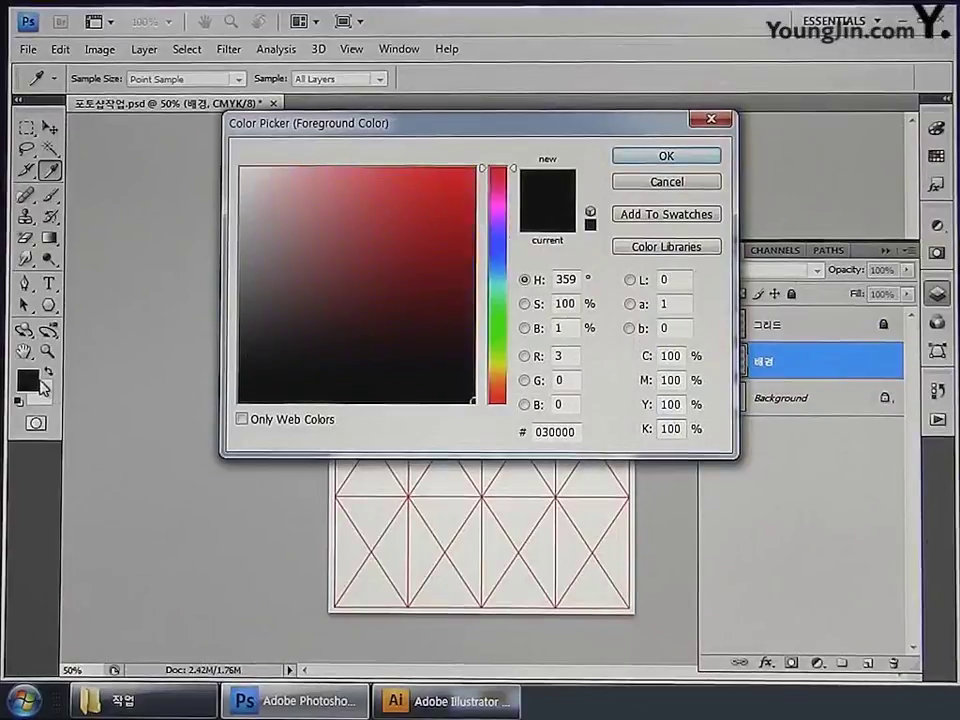
{"action": "left_click", "coordinate": [655, 158]}
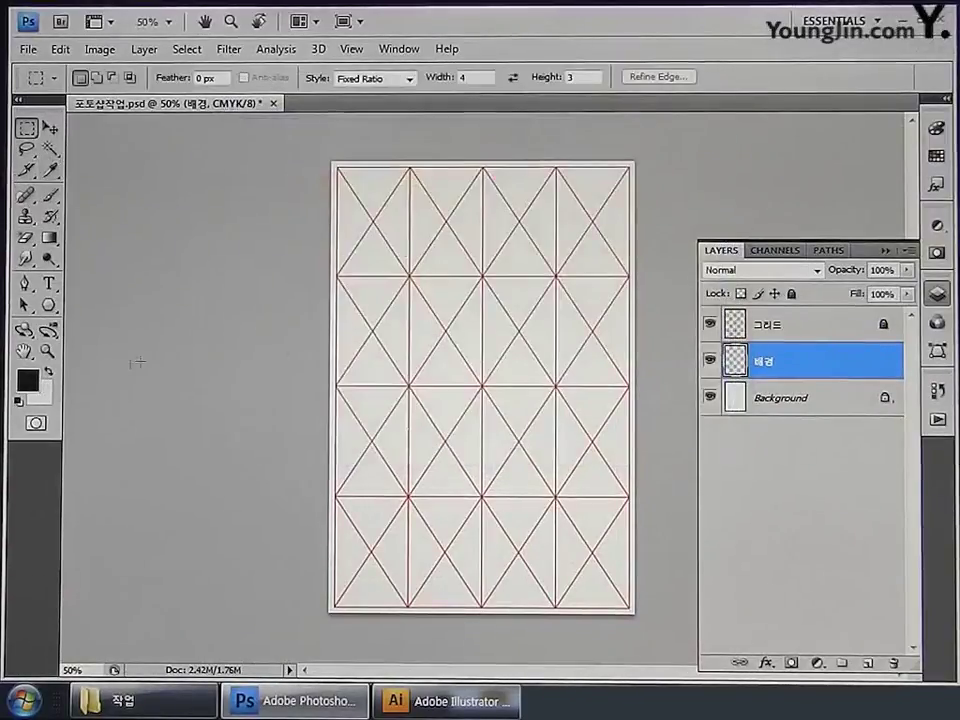
Check the background color's CMYK values and accept them as they are.
{"action": "left_click", "coordinate": [48, 396]}
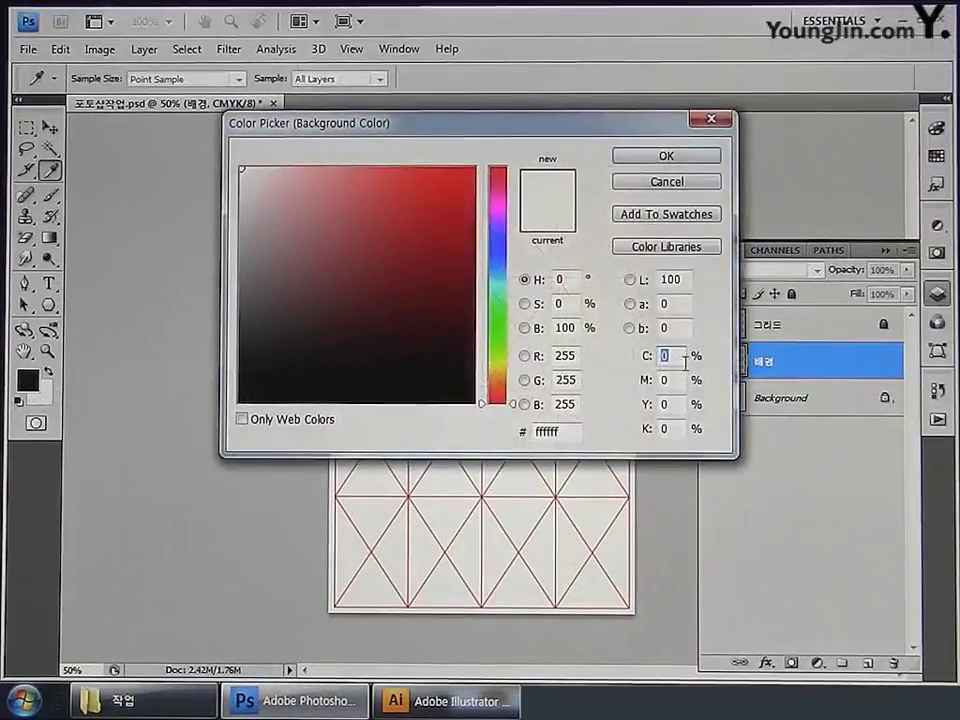
{"action": "left_click", "coordinate": [675, 155]}
{"action": "key", "text": "m"}
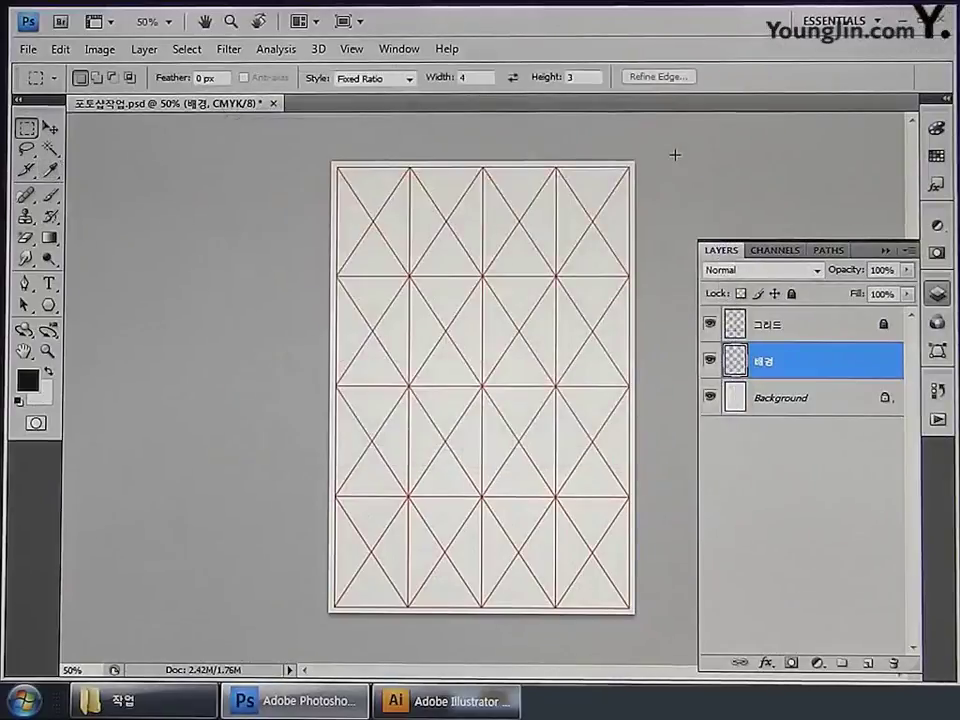
Fill the 배경 layer with a vertical linear foreground-to-background gradient, dark at the top, blending to light just above the page's middle.
{"action": "left_click", "coordinate": [49, 239]}
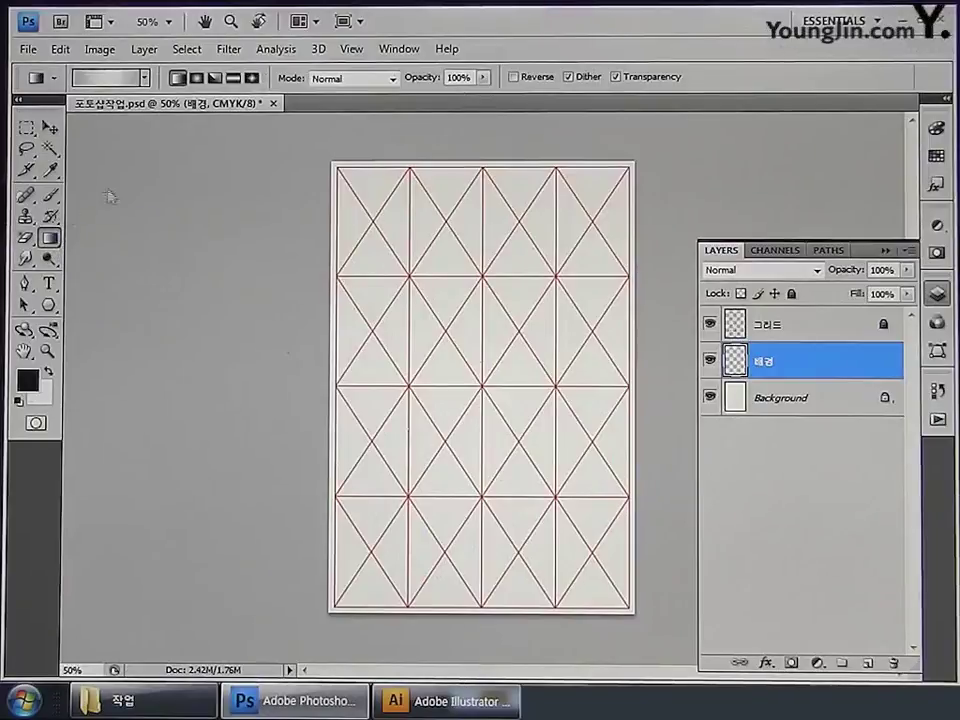
{"action": "left_click", "coordinate": [146, 78]}
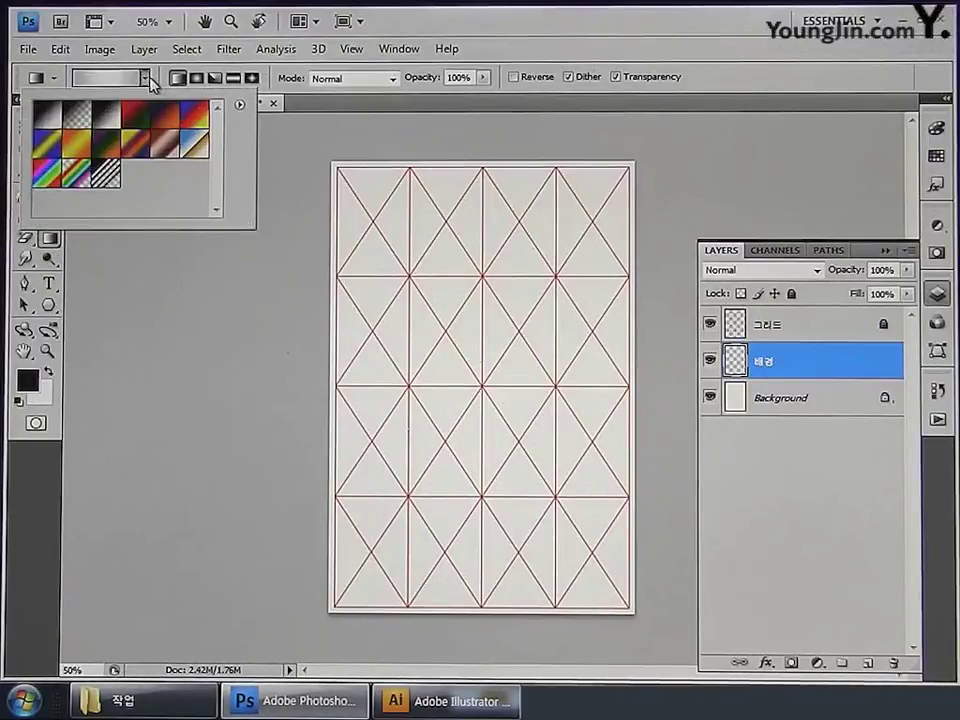
{"action": "left_click", "coordinate": [37, 116]}
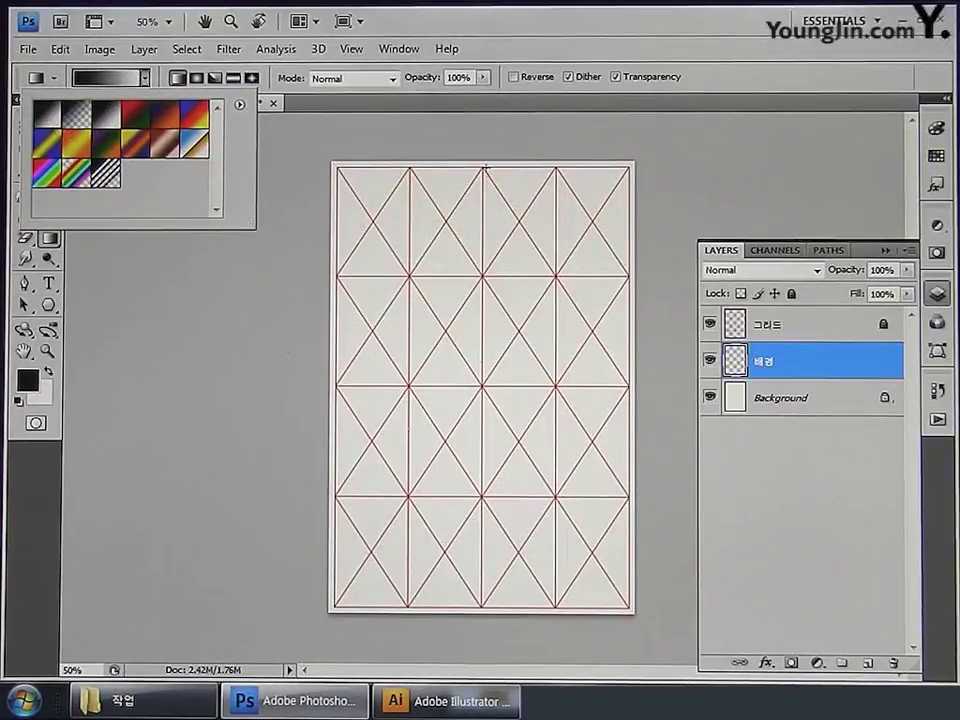
{"action": "left_click", "coordinate": [486, 292]}
{"action": "left_click_drag", "start_coordinate": [486, 292], "coordinate": [491, 392]}
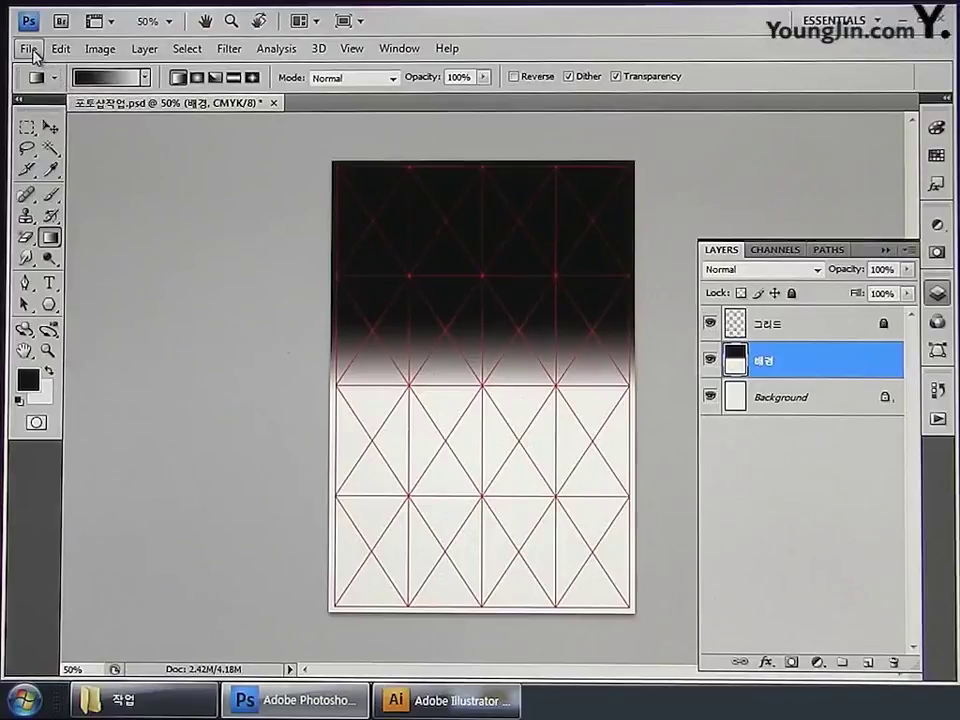
Open the photo 기능장 from the 기출_소스 folder.
{"action": "left_click", "coordinate": [30, 50]}
{"action": "left_click", "coordinate": [45, 87]}
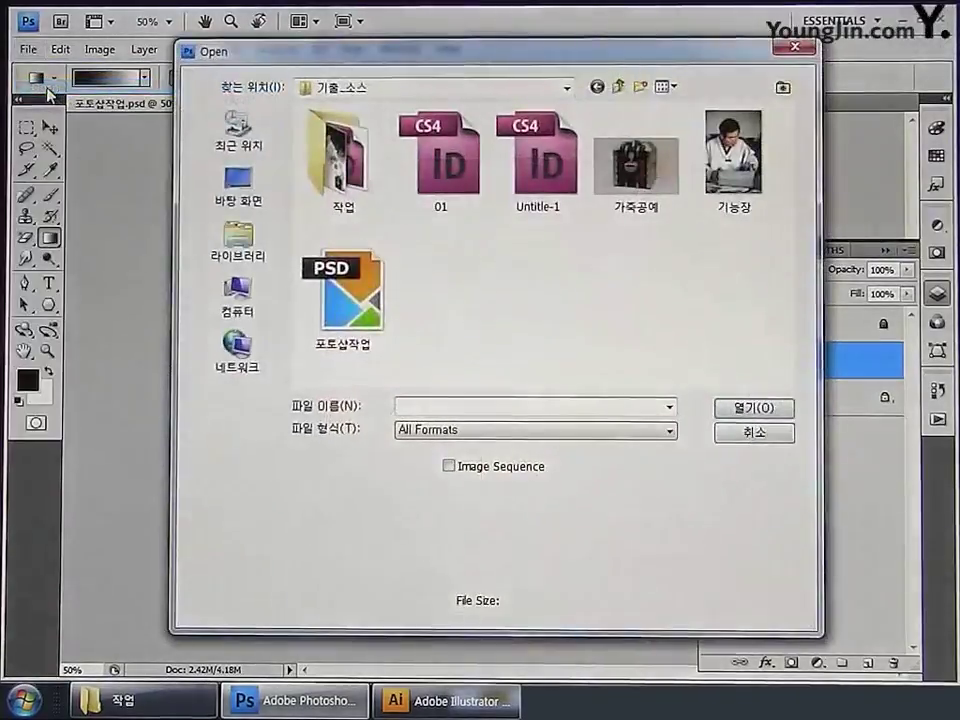
{"action": "left_click", "coordinate": [723, 192]}
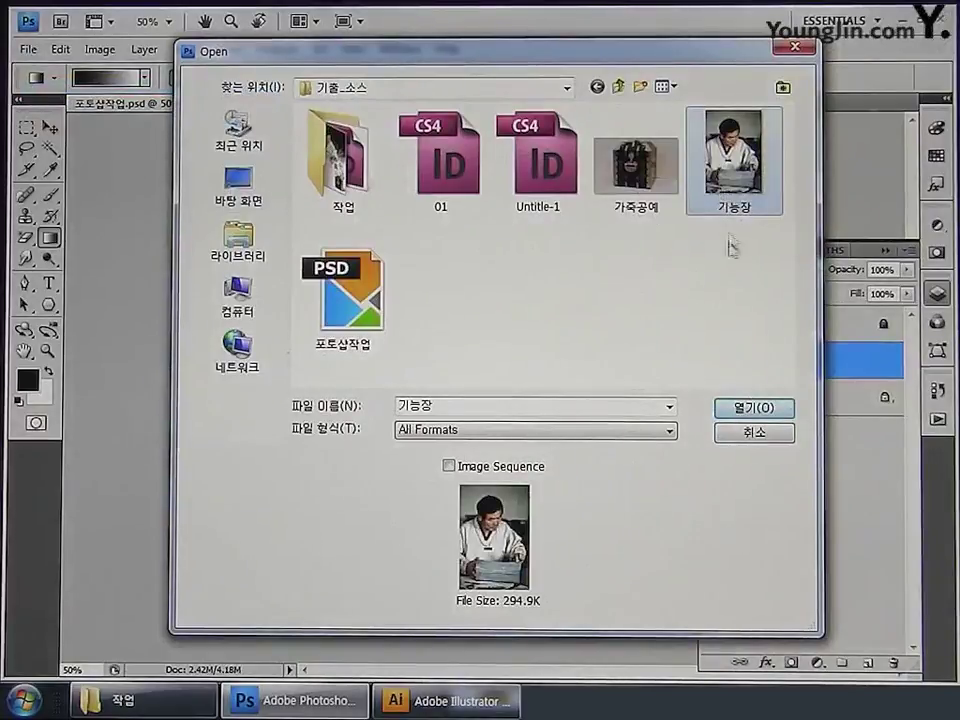
{"action": "left_click", "coordinate": [748, 406]}
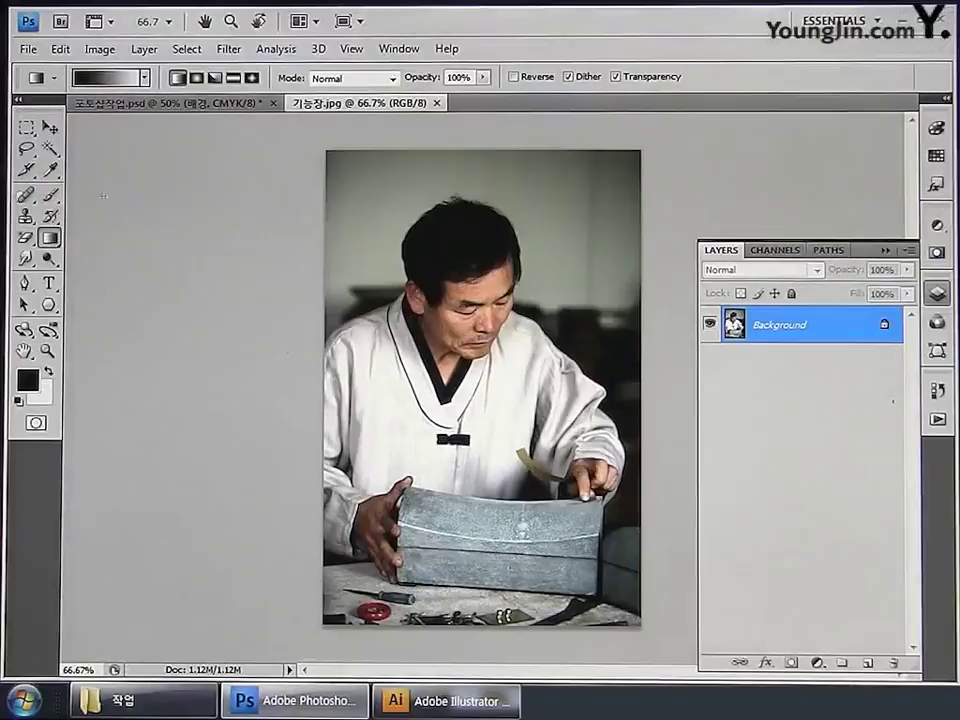
Start a Polygonal Lasso outline of the craftsman, tracing from the photo's left edge along the shoulder and collar to the ear.
{"action": "left_click", "coordinate": [26, 148]}
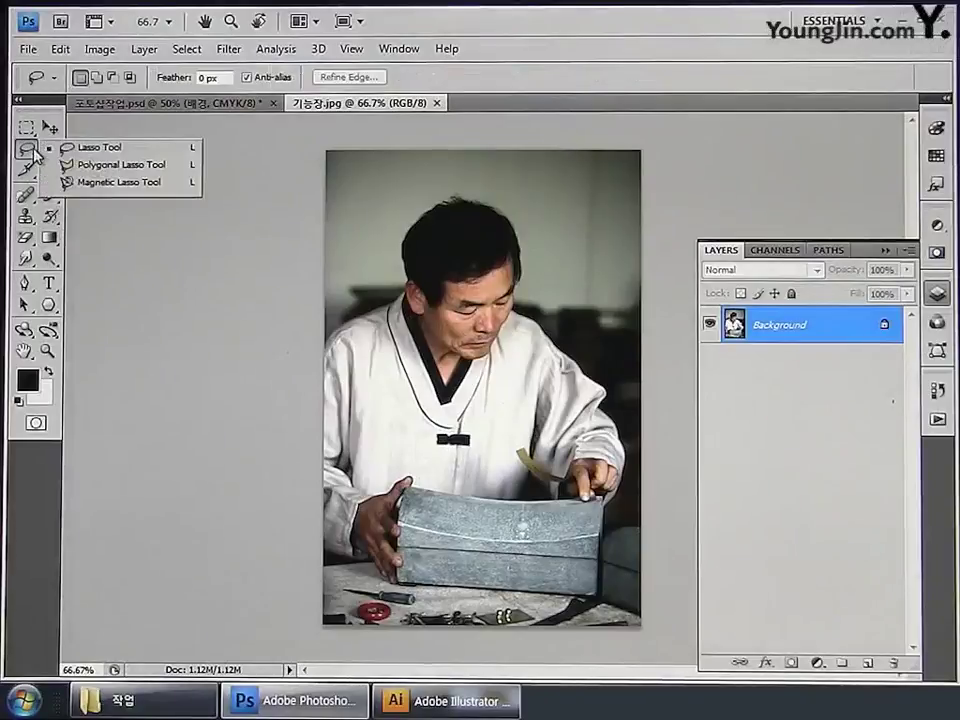
{"action": "left_click", "coordinate": [96, 164]}
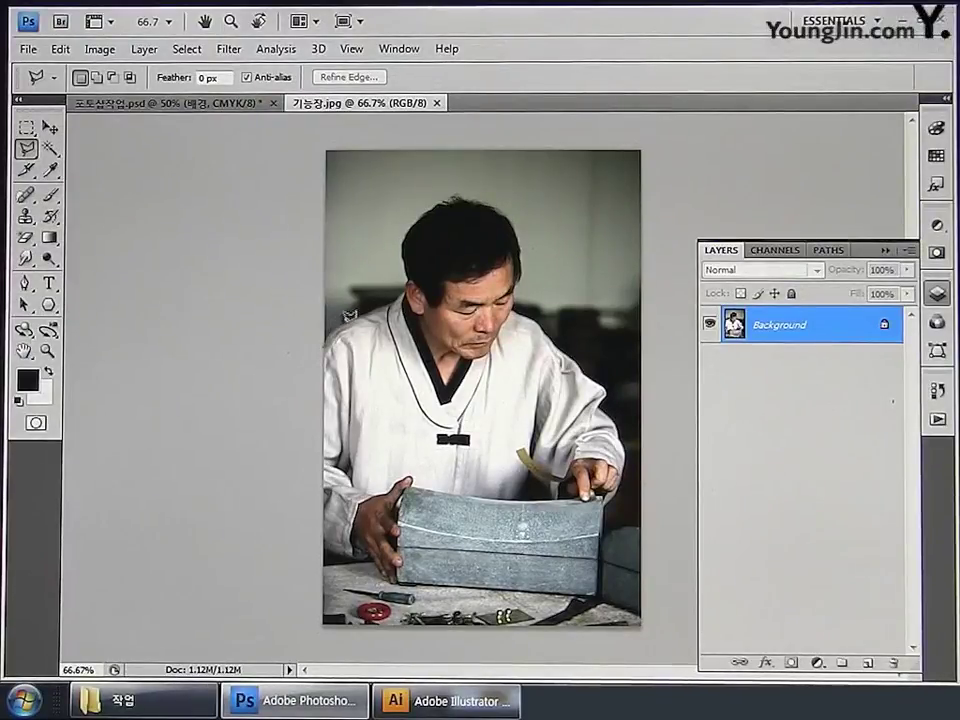
{"action": "left_click", "coordinate": [396, 295]}
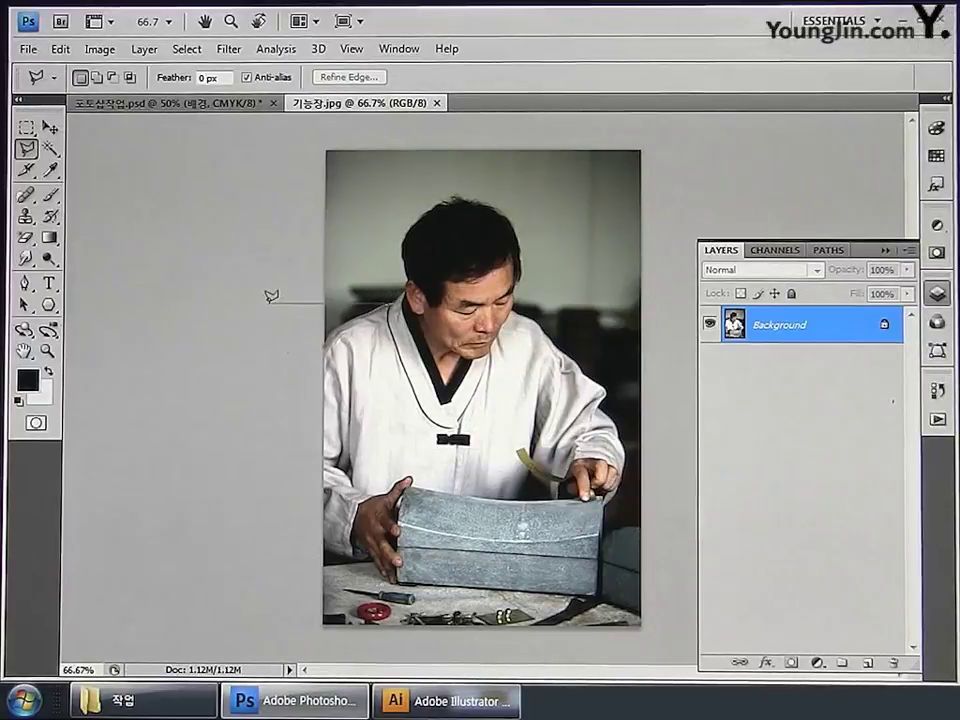
{"action": "key", "text": "ctrl+plus"}
{"action": "key", "text": "ctrl+plus"}
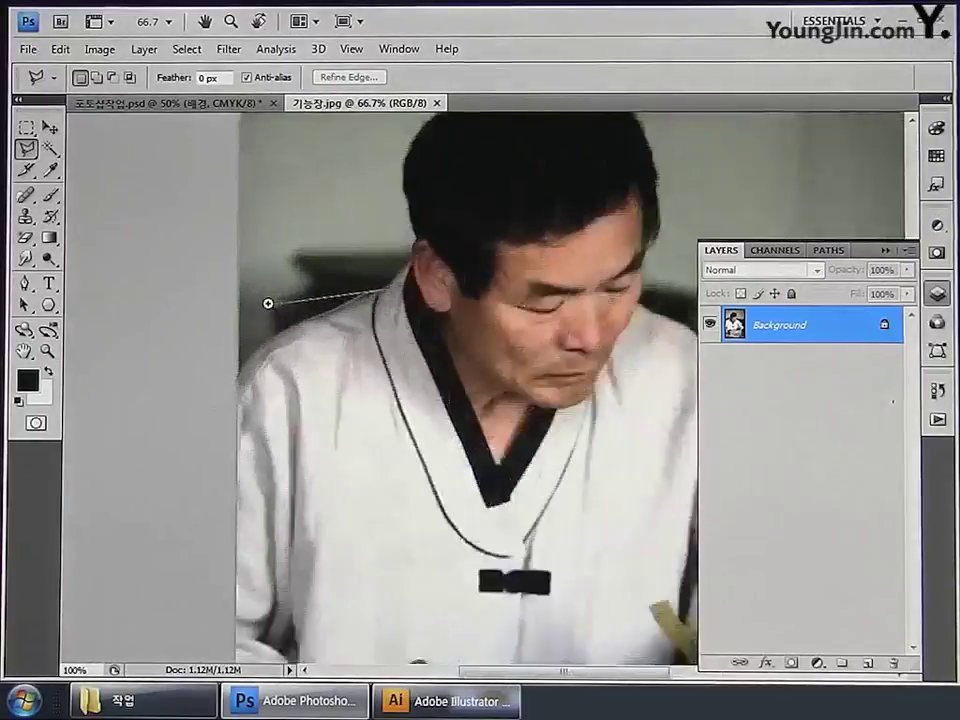
{"action": "key", "text": "ctrl+plus"}
{"action": "key", "text": "ctrl+plus"}
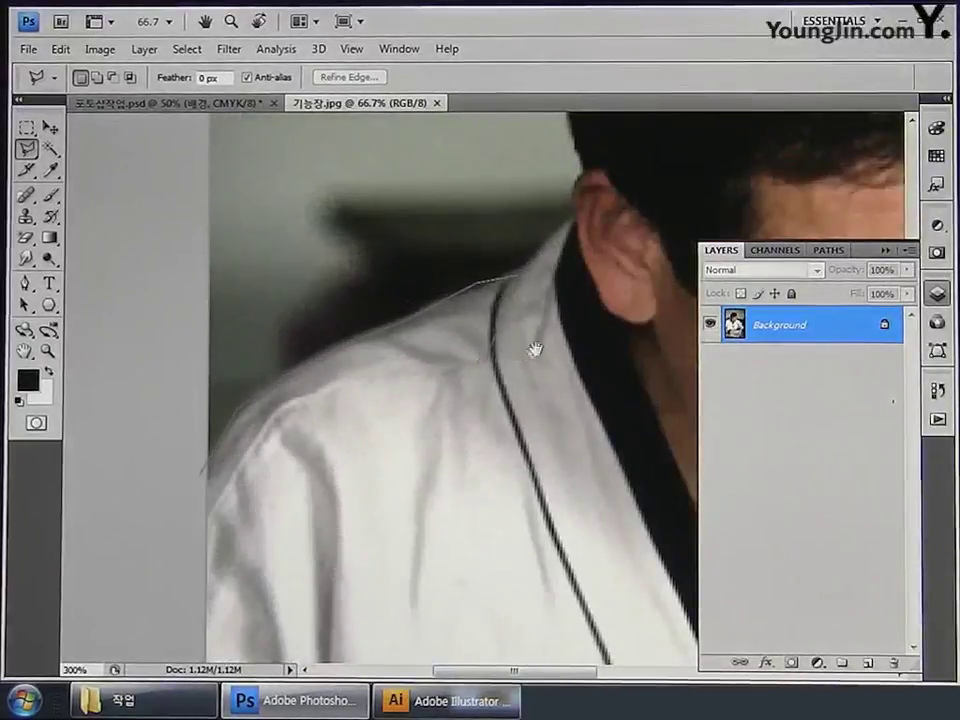
{"action": "left_click_drag", "start_coordinate": [534, 349], "coordinate": [275, 447]}
{"action": "left_click", "coordinate": [276, 445]}
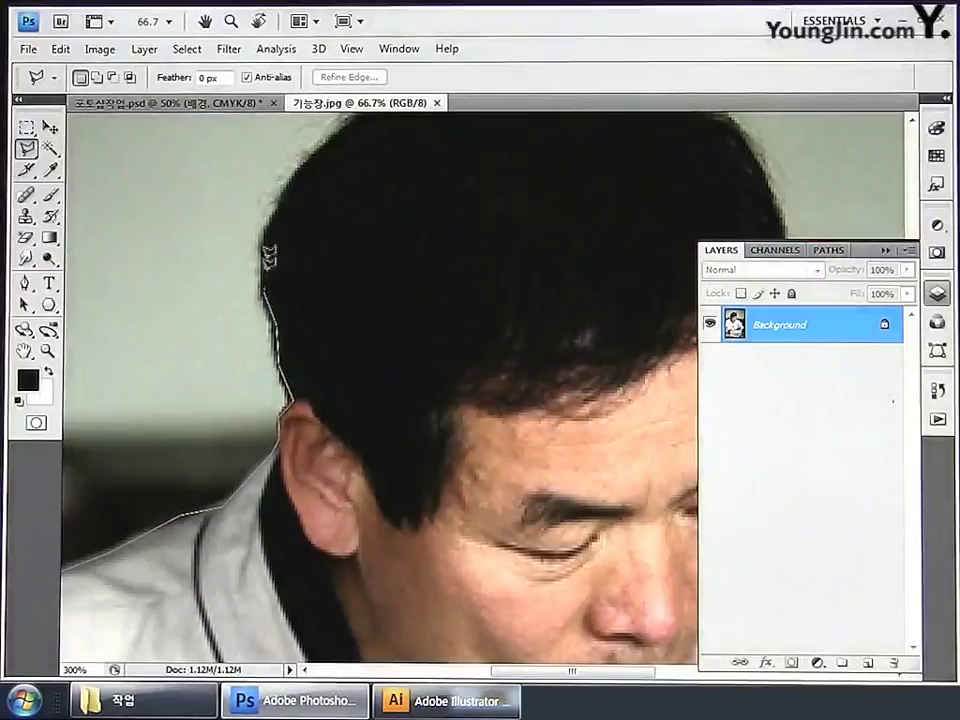
Continue the lasso outline around the craftsman's hair, from behind the ear over the crown to the opposite temple.
{"action": "left_click_drag", "start_coordinate": [298, 170], "coordinate": [182, 364]}
{"action": "left_click", "coordinate": [240, 325]}
{"action": "left_click", "coordinate": [295, 320]}
{"action": "left_click", "coordinate": [375, 323]}
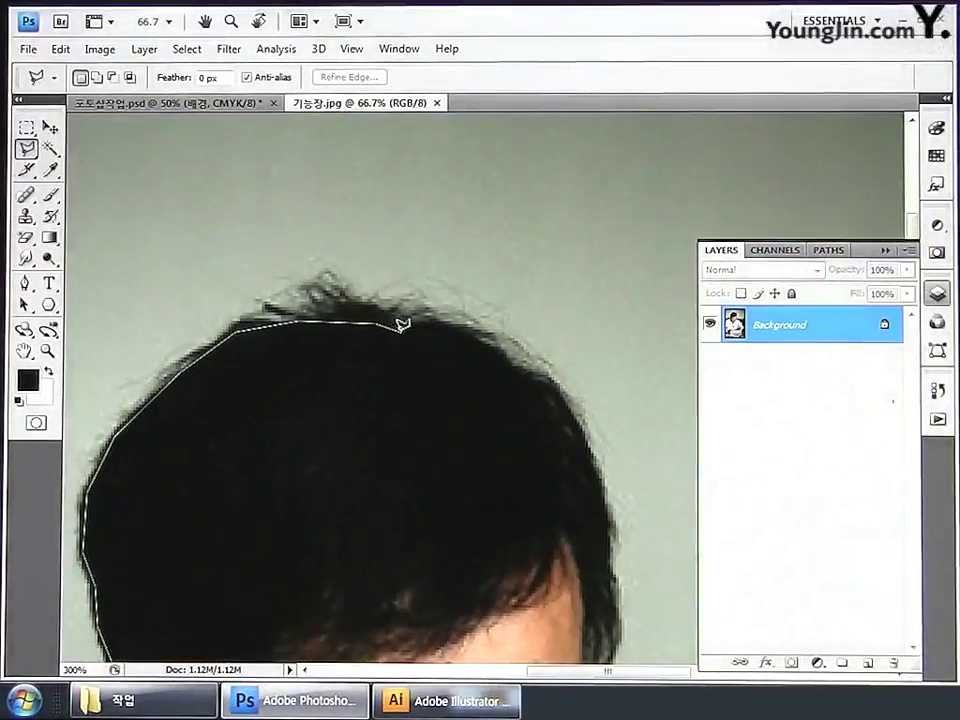
{"action": "left_click", "coordinate": [561, 374]}
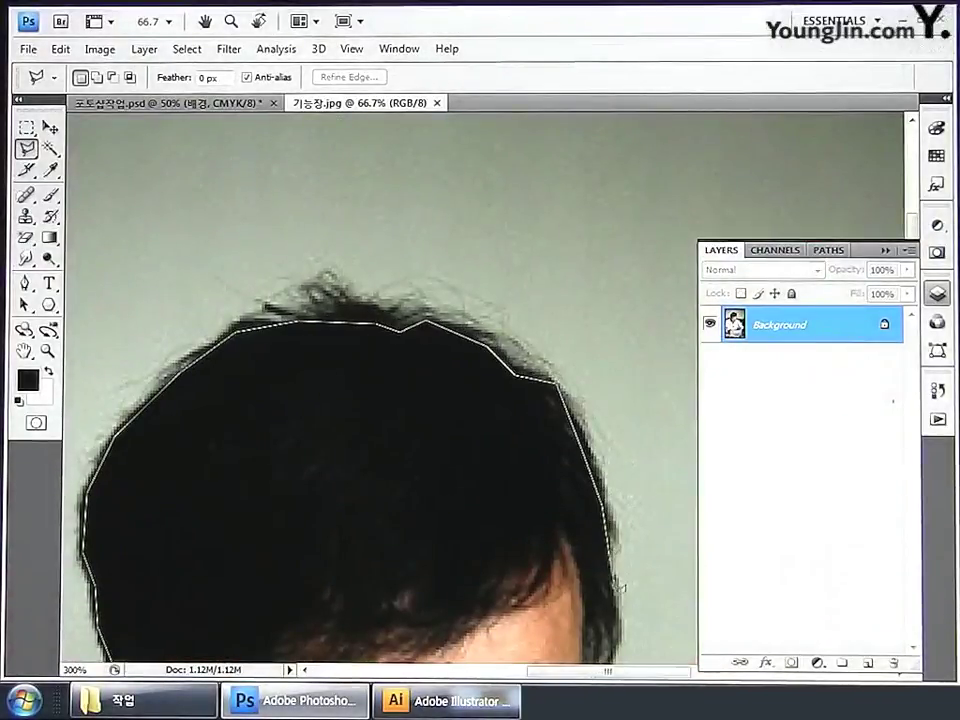
{"action": "left_click_drag", "start_coordinate": [600, 640], "coordinate": [560, 380]}
{"action": "left_click", "coordinate": [570, 230]}
{"action": "left_click", "coordinate": [575, 300]}
{"action": "left_click", "coordinate": [562, 350]}
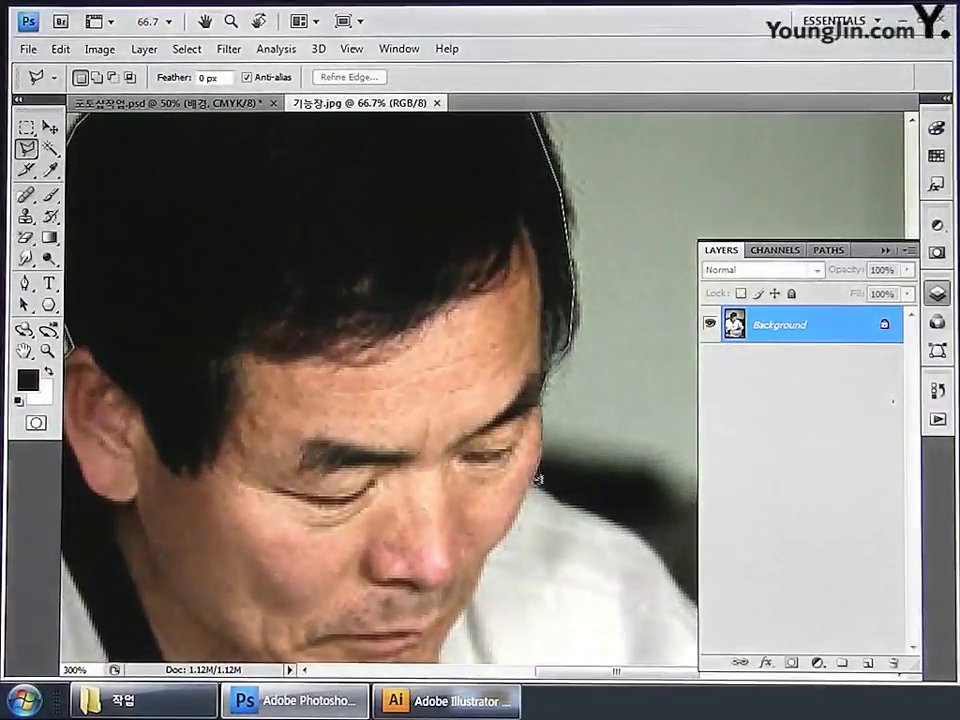
Continue the lasso outline down the face and along the shoulder and sleeve on the photo's right side to the cuff.
{"action": "mouse_move", "coordinate": [545, 462]}
{"action": "left_mouse_down"}
{"action": "mouse_move", "coordinate": [497, 433]}
{"action": "mouse_move", "coordinate": [452, 349]}
{"action": "left_mouse_up"}
{"action": "left_click", "coordinate": [440, 346]}
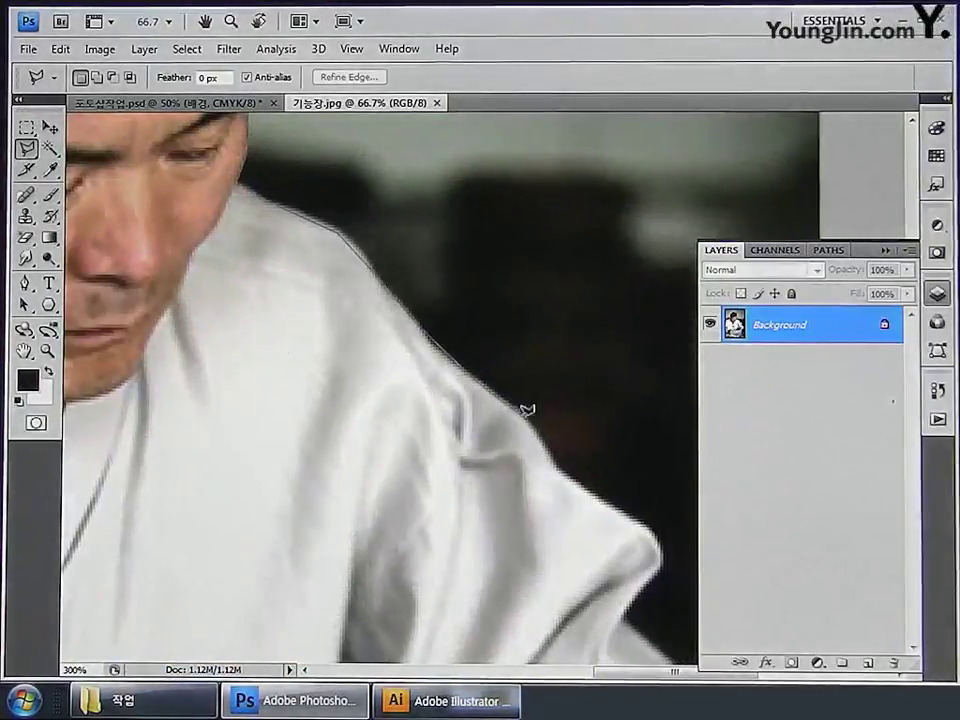
{"action": "left_click", "coordinate": [527, 408]}
{"action": "left_click", "coordinate": [556, 470]}
{"action": "left_click", "coordinate": [648, 532]}
{"action": "left_click", "coordinate": [621, 606]}
{"action": "mouse_move", "coordinate": [621, 606]}
{"action": "left_mouse_down"}
{"action": "mouse_move", "coordinate": [461, 343]}
{"action": "mouse_move", "coordinate": [456, 274]}
{"action": "left_mouse_up"}
{"action": "left_click", "coordinate": [463, 287]}
{"action": "left_click", "coordinate": [503, 409]}
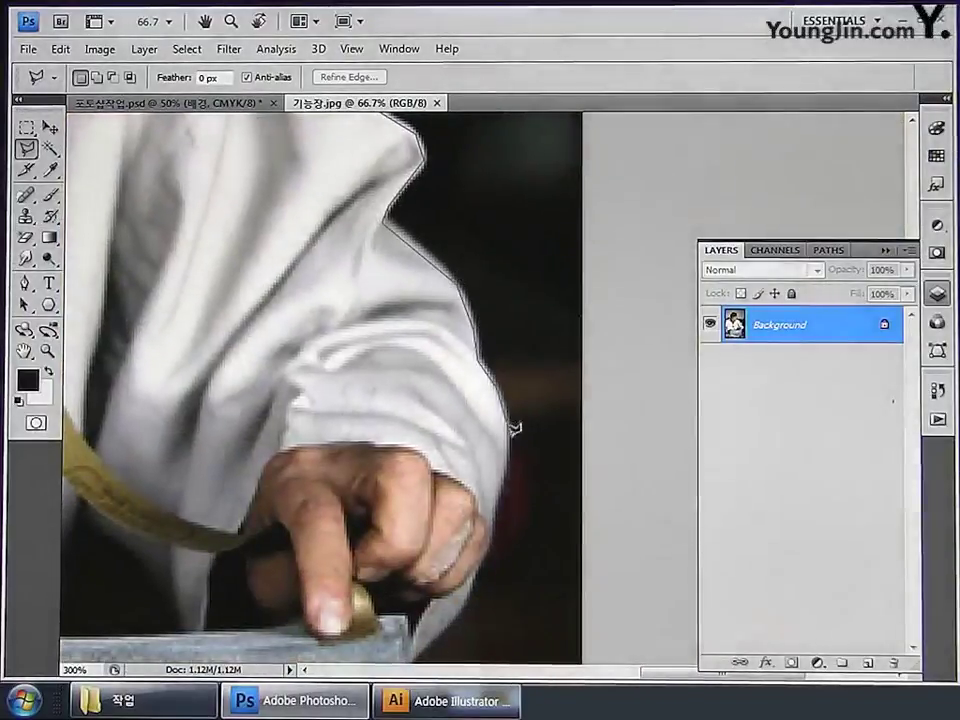
{"action": "left_click", "coordinate": [510, 462]}
Finish the outline around the box, the other hand and its sleeve, and copy the closed selection onto a new layer.
{"action": "left_click_drag", "start_coordinate": [426, 620], "coordinate": [536, 375]}
{"action": "left_click", "coordinate": [536, 375]}
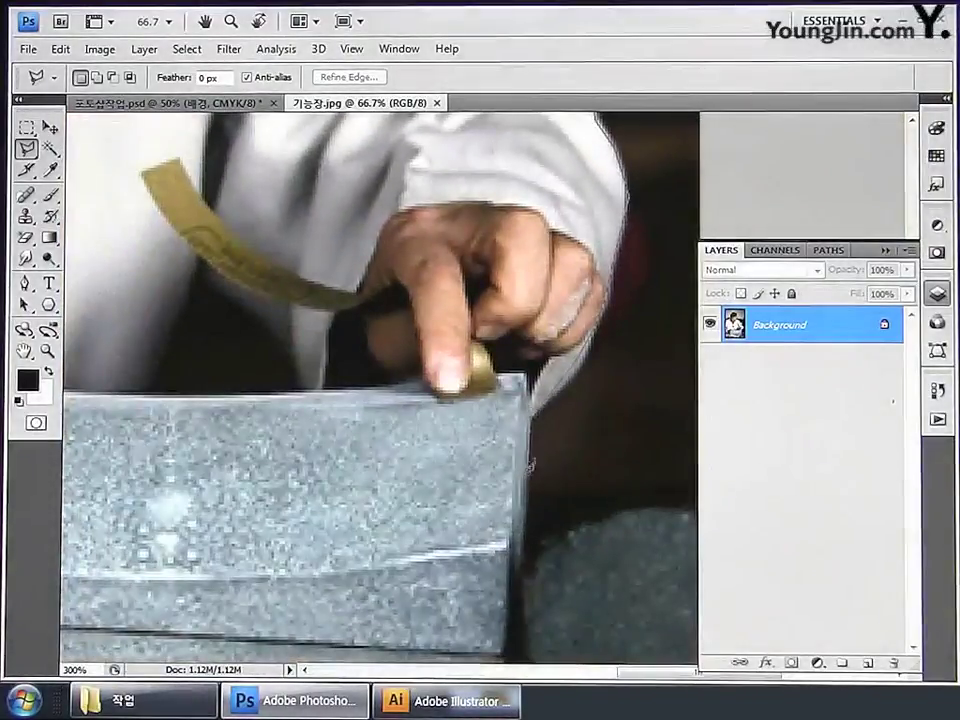
{"action": "left_click_drag", "start_coordinate": [510, 621], "coordinate": [545, 510]}
{"action": "left_click", "coordinate": [536, 578]}
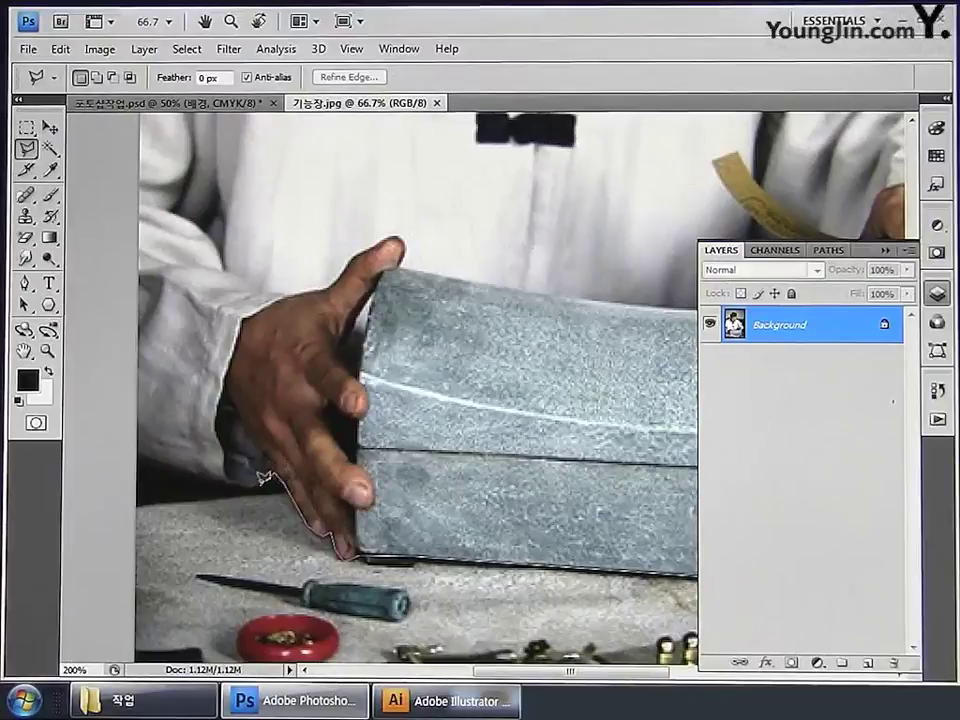
{"action": "scroll", "coordinate": [350, 550], "scroll_direction": "left", "scroll_amount": 5}
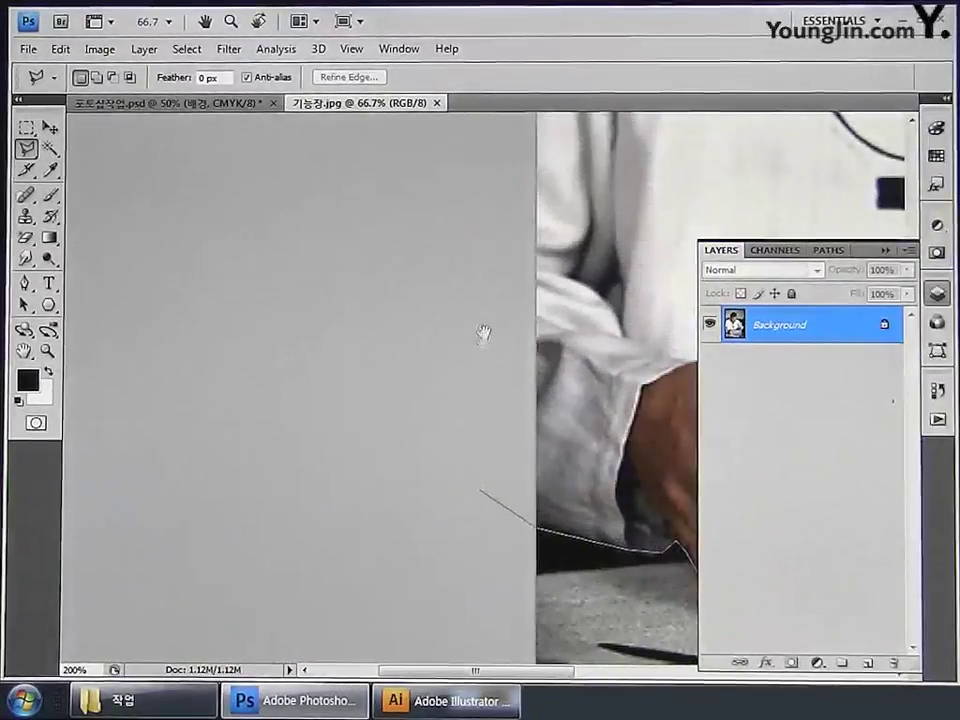
{"action": "scroll", "coordinate": [482, 332], "scroll_direction": "up", "scroll_amount": 5}
{"action": "double_click", "coordinate": [379, 324]}
{"action": "key", "text": "ctrl+0"}
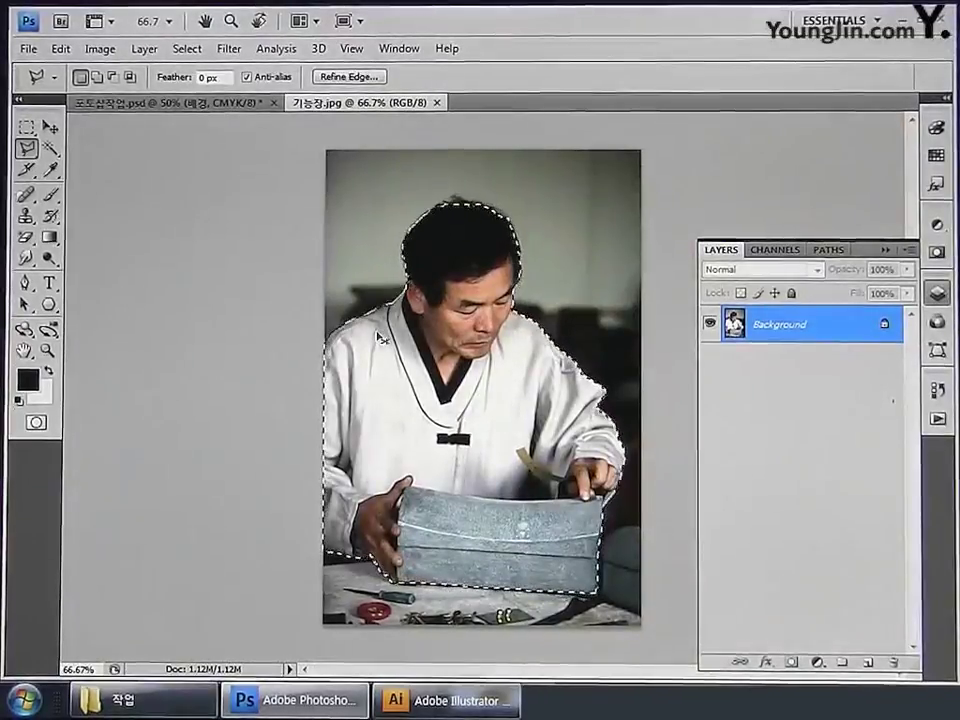
{"action": "key", "text": "ctrl+j"}
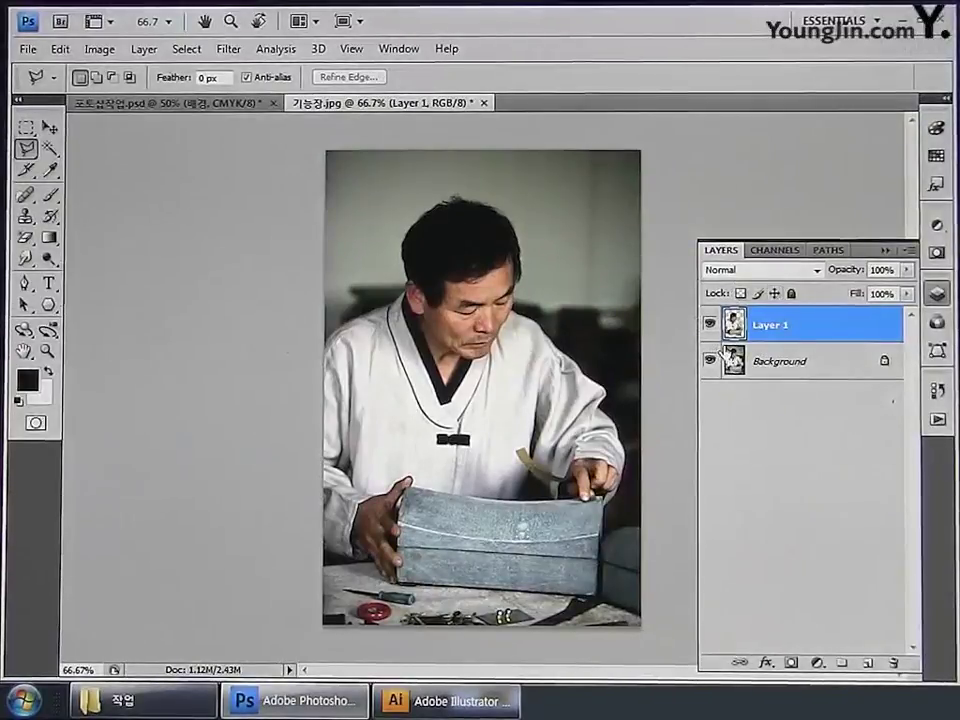
Apply Levels to the cut-out layer with RGB input levels of 16, 1.20 and 236.
{"action": "left_click", "coordinate": [100, 49]}
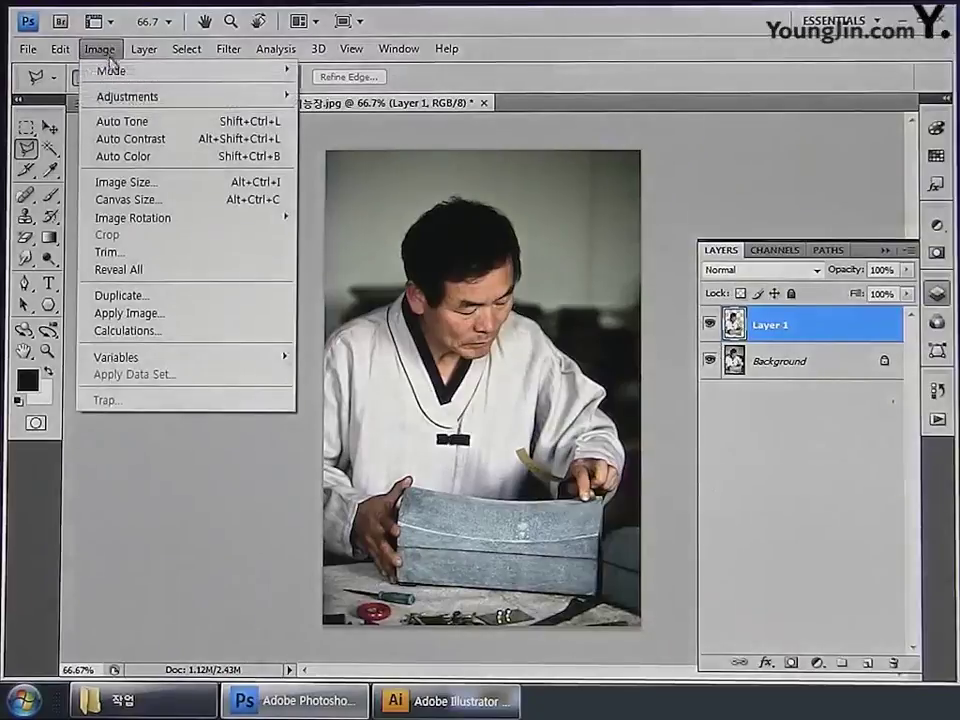
{"action": "mouse_move", "coordinate": [117, 101]}
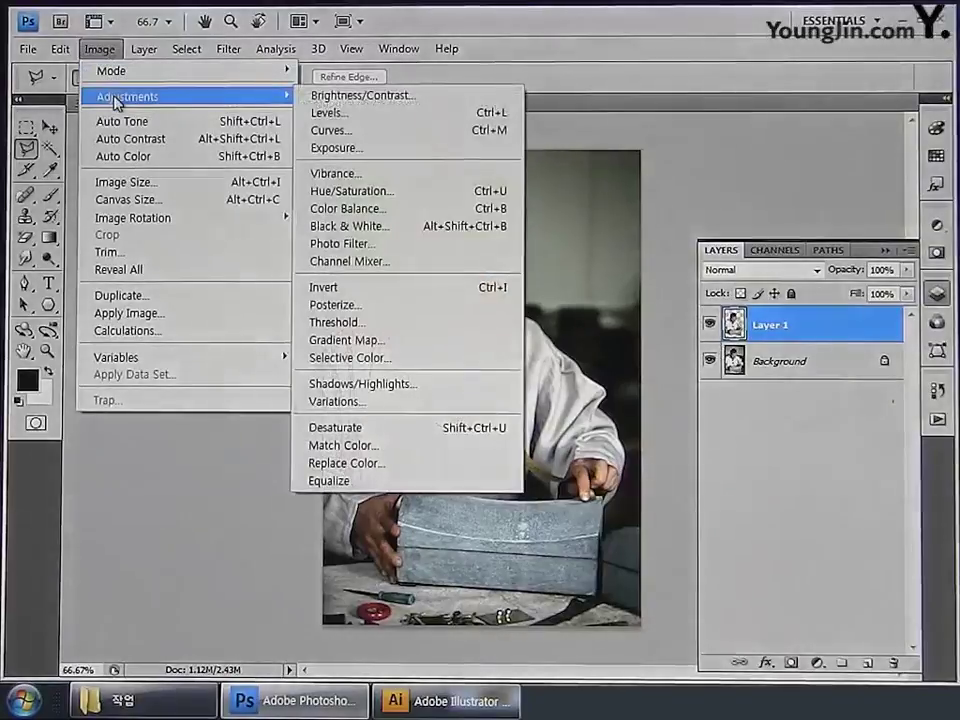
{"action": "left_click", "coordinate": [362, 115]}
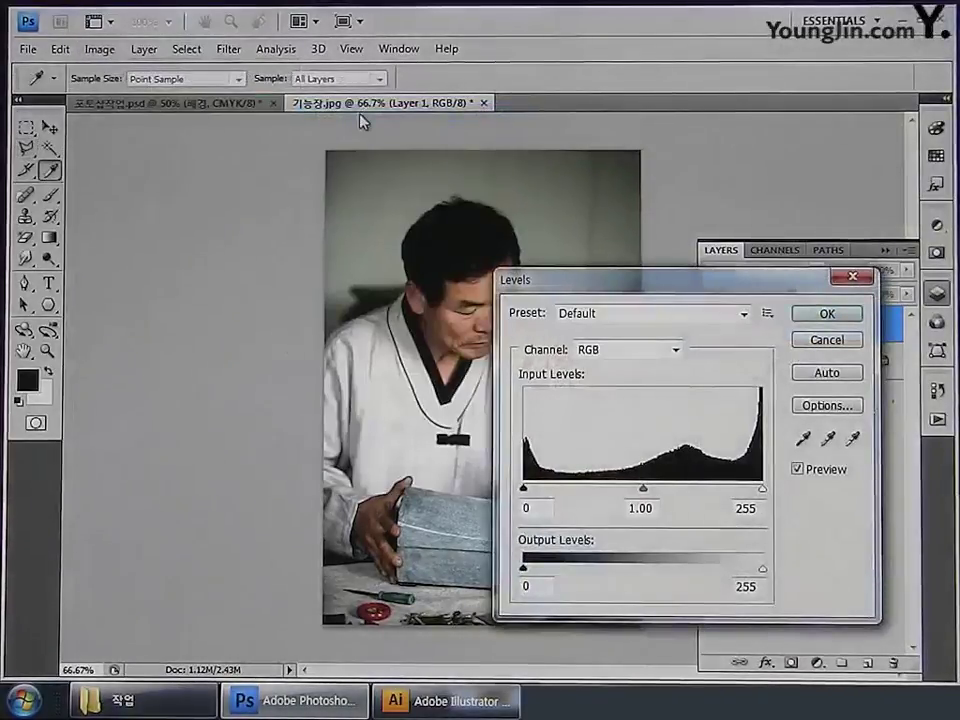
{"action": "left_click_drag", "start_coordinate": [524, 488], "coordinate": [538, 490]}
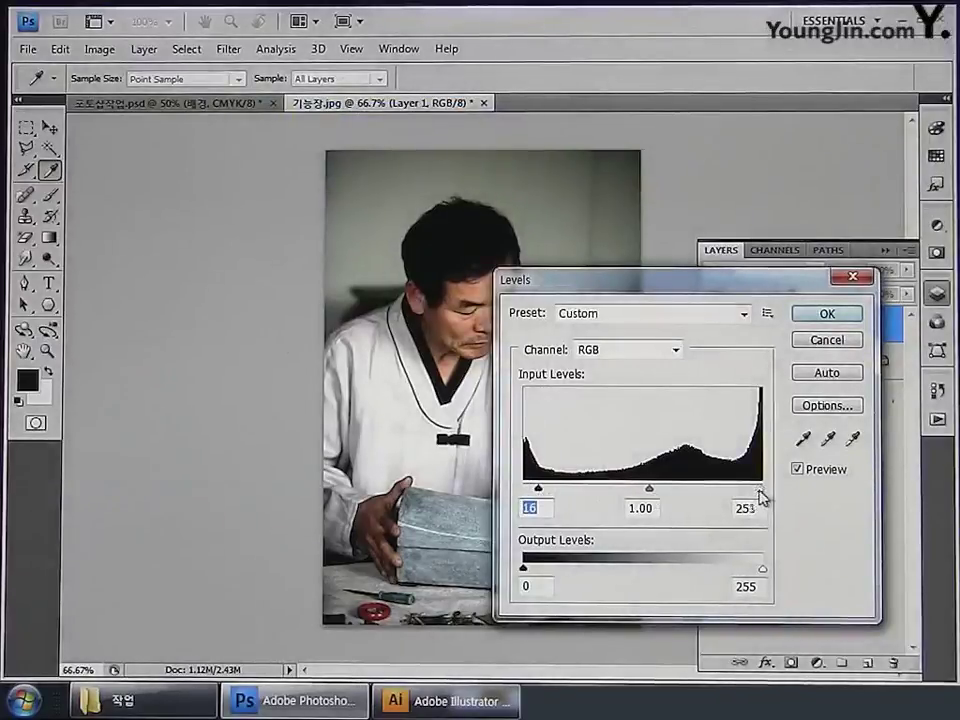
{"action": "left_click_drag", "start_coordinate": [760, 489], "coordinate": [744, 489]}
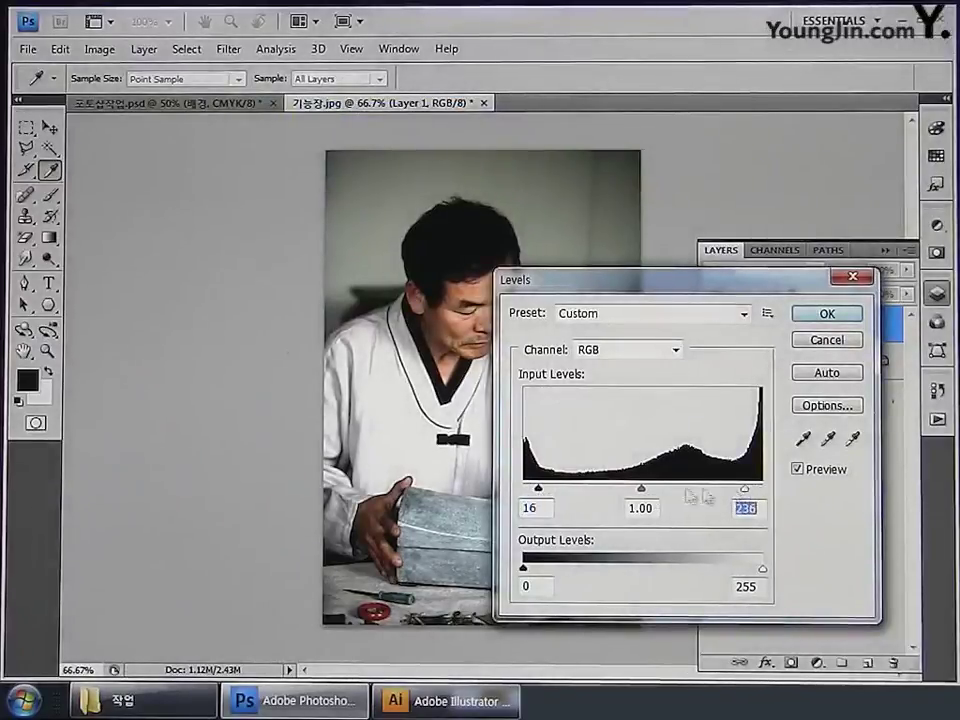
{"action": "left_click", "coordinate": [629, 489]}
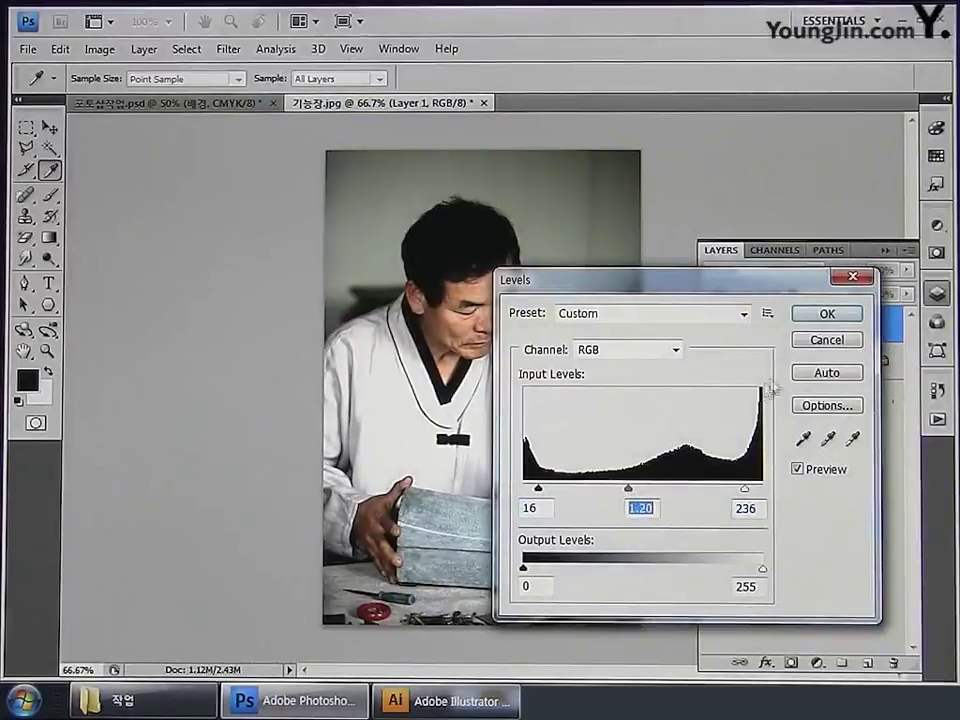
{"action": "left_click", "coordinate": [826, 316]}
{"action": "key", "text": "l"}
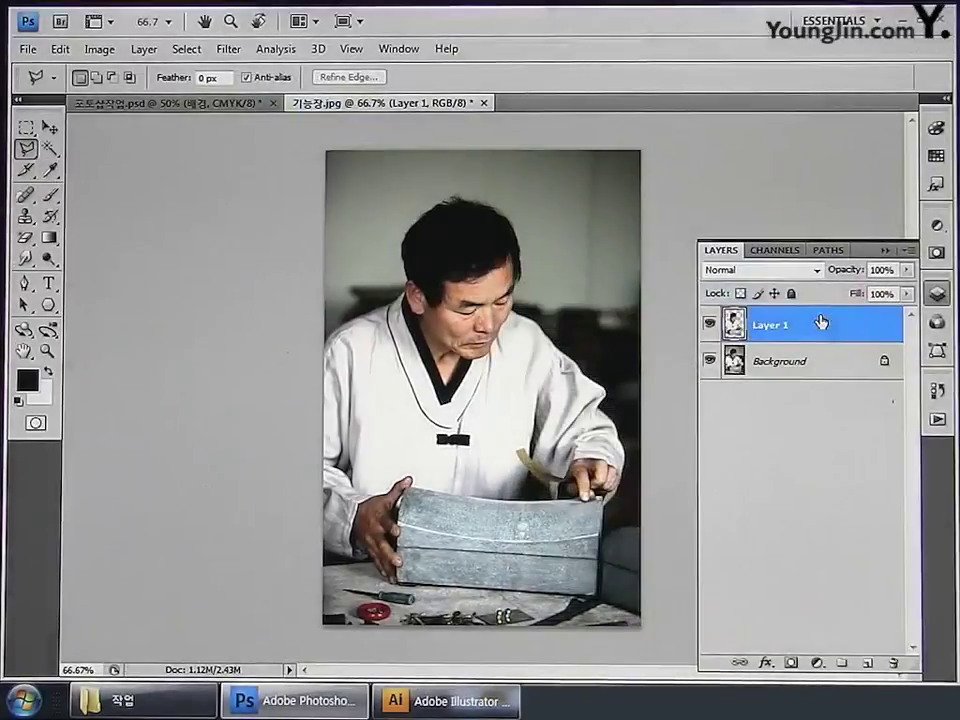
Apply the Paint Daubs filter to the cut-out layer with brush size 4, sharpness 7 and the Simple brush type.
{"action": "left_click", "coordinate": [229, 50]}
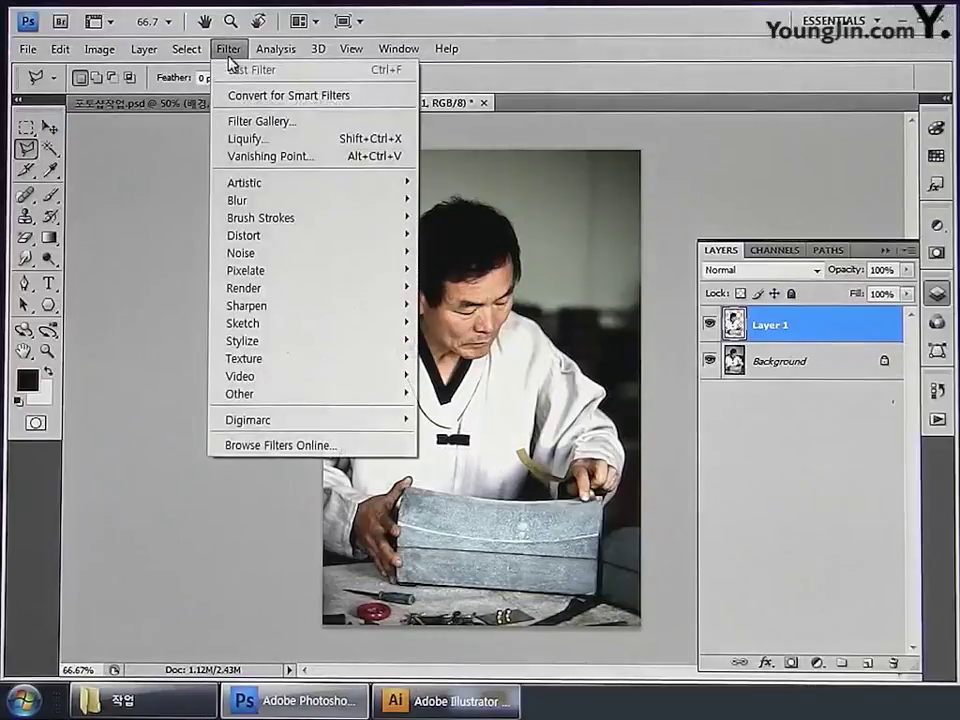
{"action": "mouse_move", "coordinate": [275, 190]}
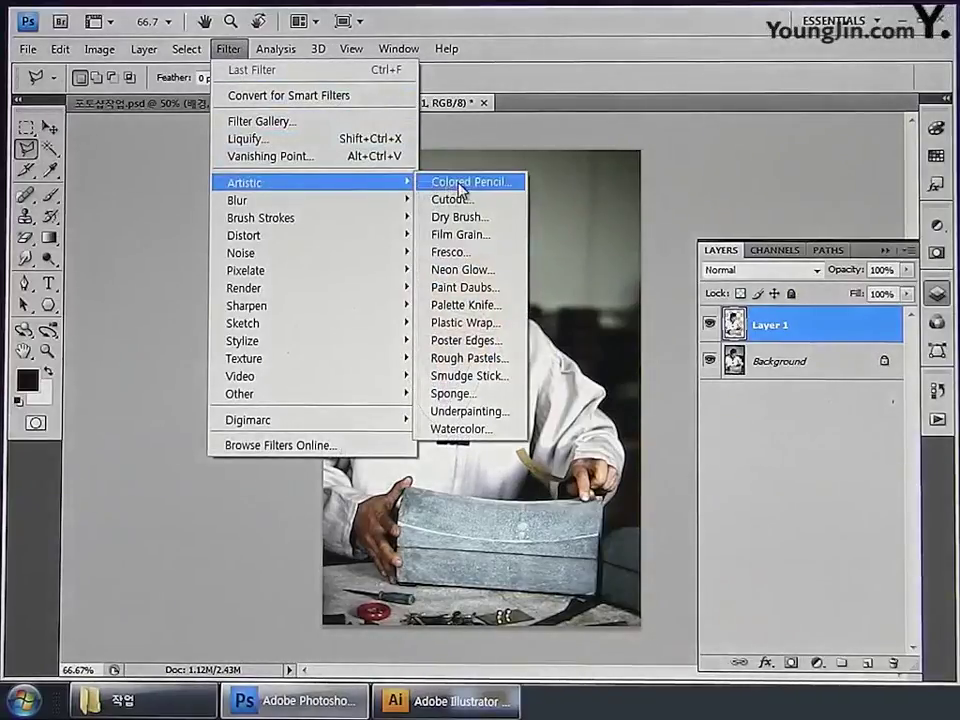
{"action": "left_click", "coordinate": [466, 287]}
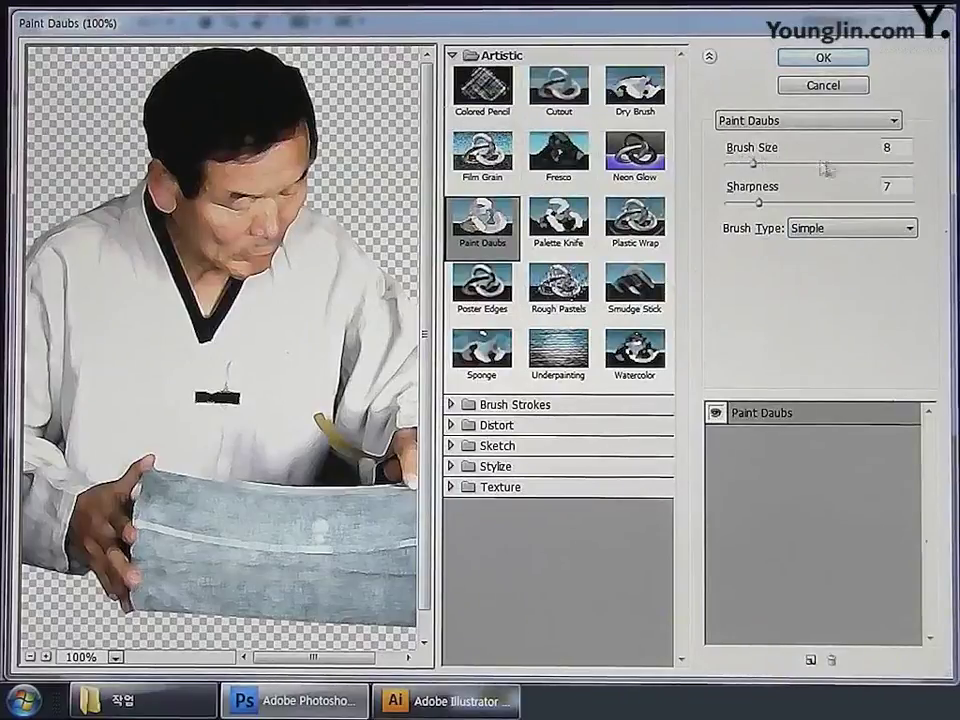
{"action": "left_click", "coordinate": [889, 147]}
{"action": "type", "text": "4"}
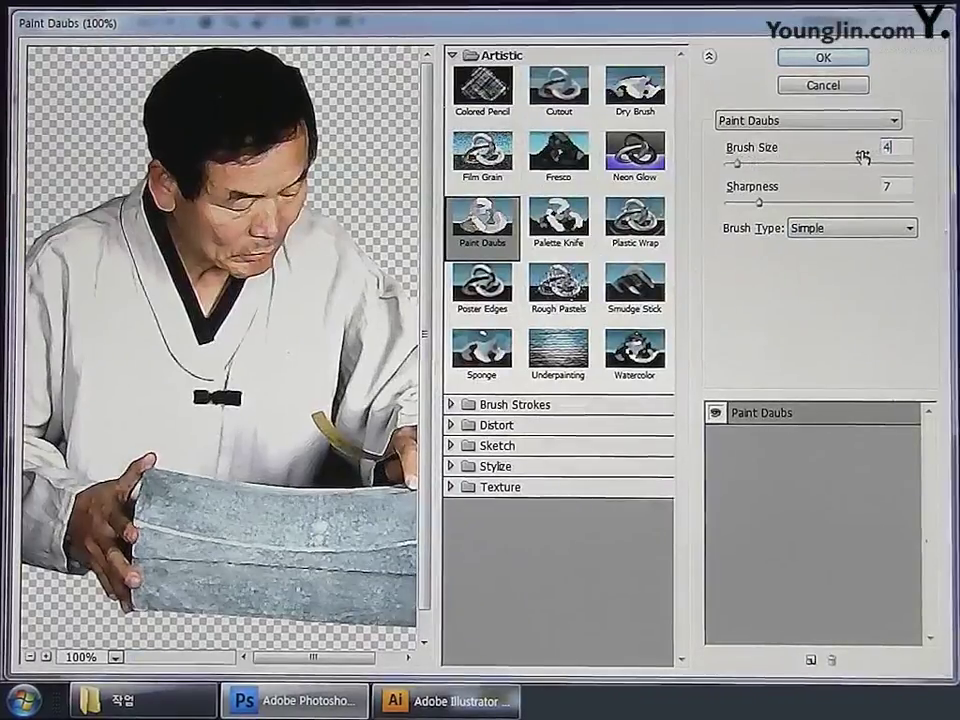
{"action": "left_click", "coordinate": [891, 186]}
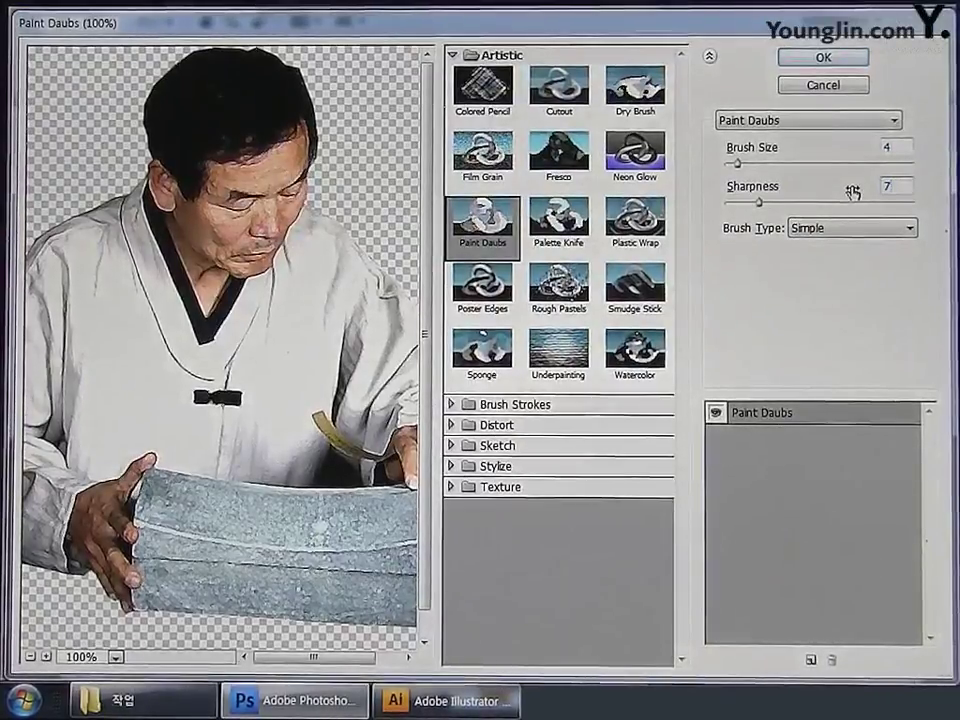
{"action": "left_click", "coordinate": [864, 66]}
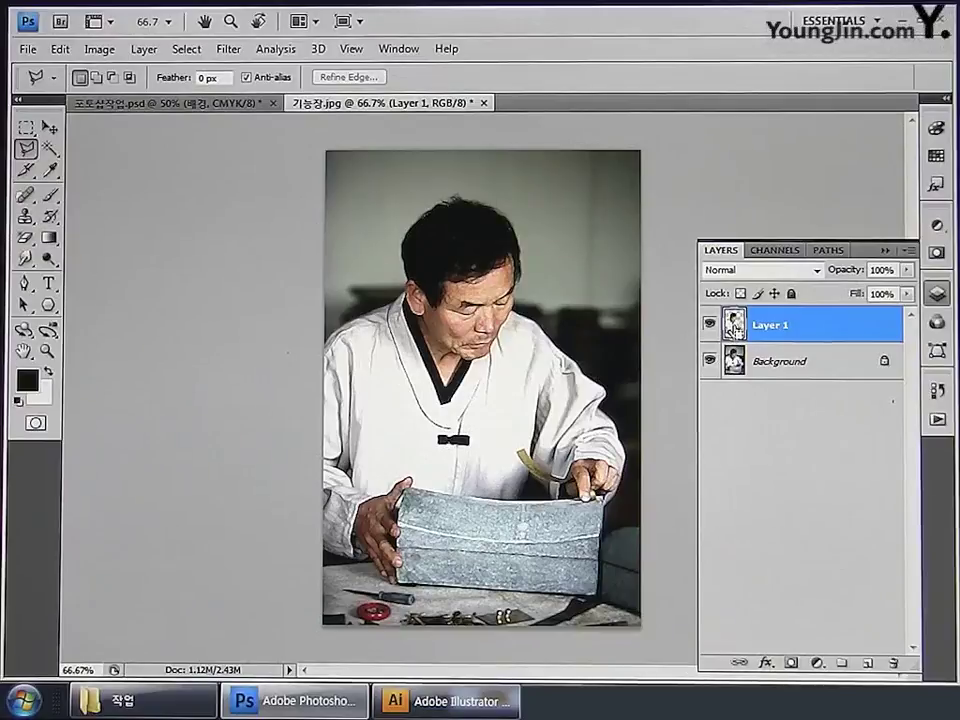
Restore the craftsman selection and paste a copy of the filtered cut-out into 포토샵작업.psd above the 배경 layer.
{"action": "key", "text": "ctrl+shift+d"}
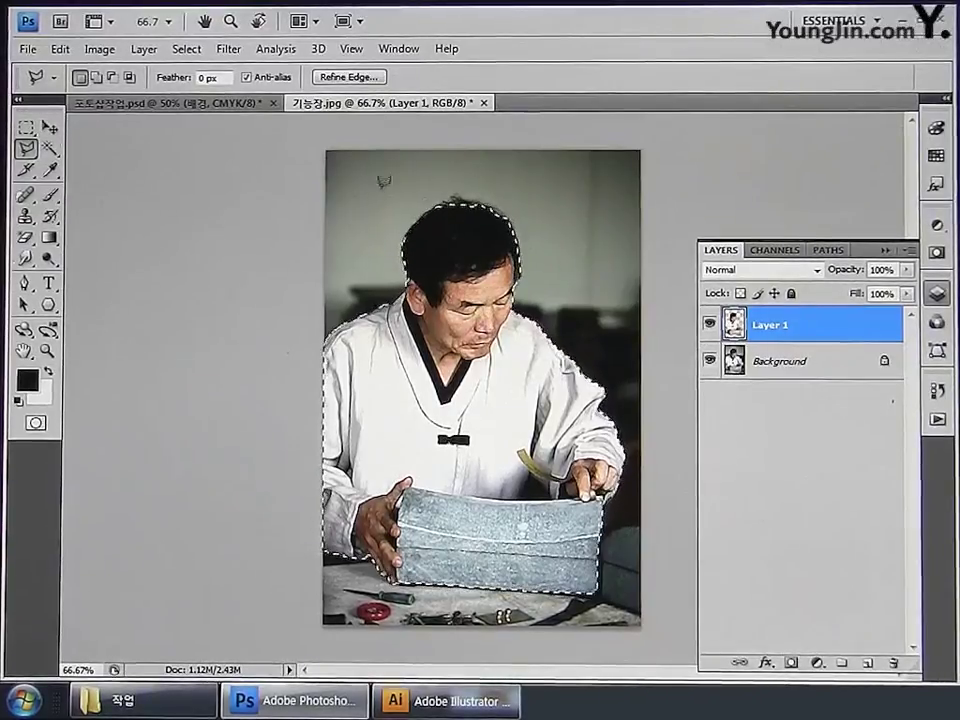
{"action": "left_click", "coordinate": [170, 104]}
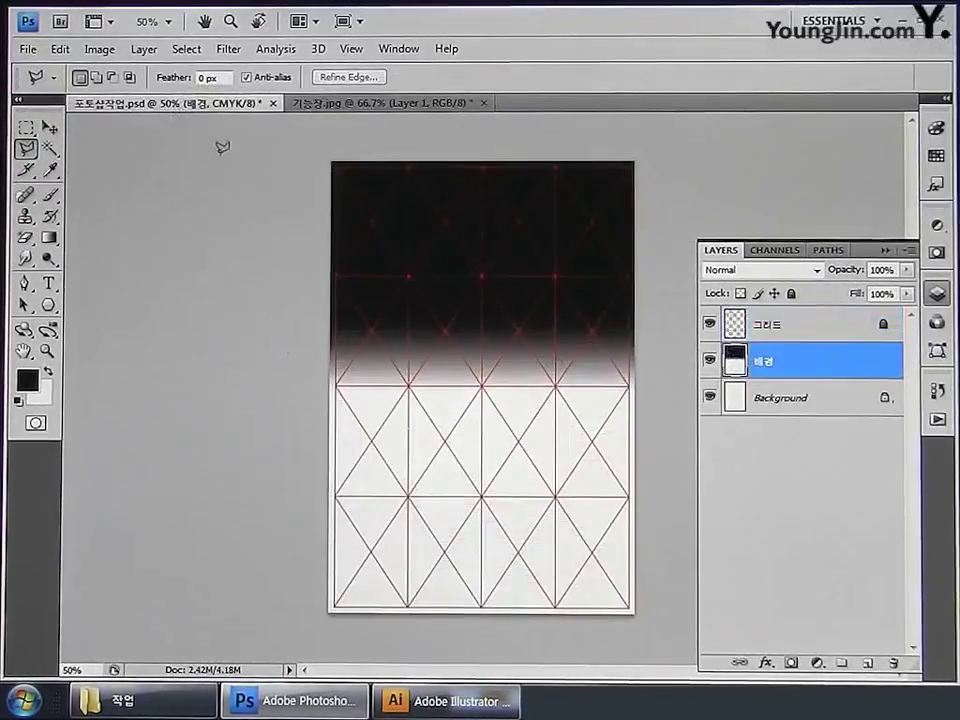
{"action": "key", "text": "ctrl+v"}
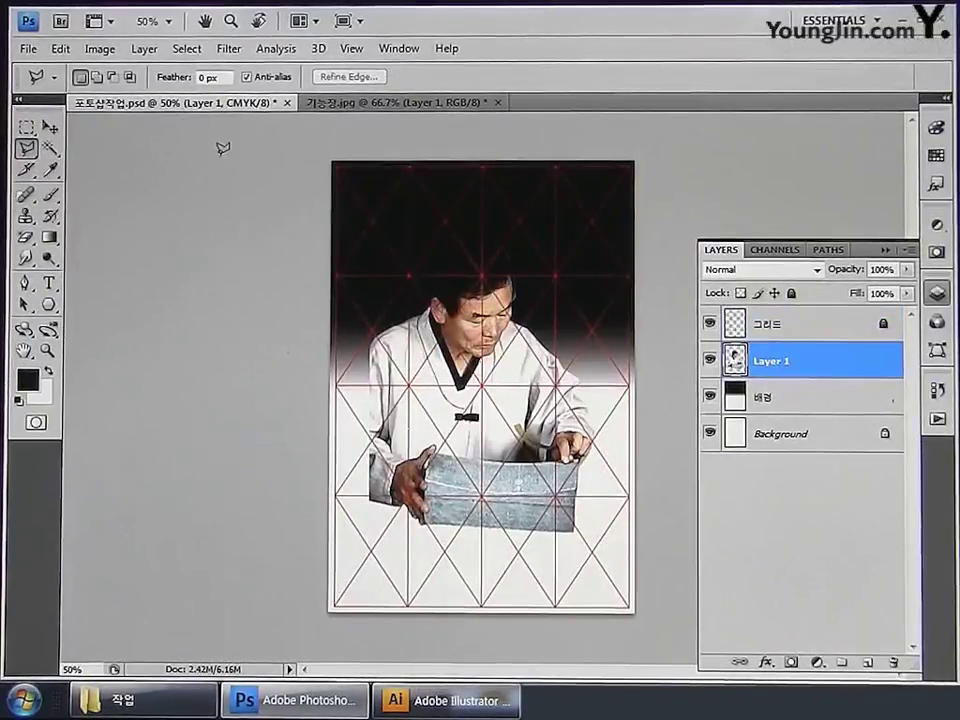
Move the pasted craftsman up and against the canvas's left edge, to about X 242.5 px and Y 343.1 px.
{"action": "key", "text": "ctrl+t"}
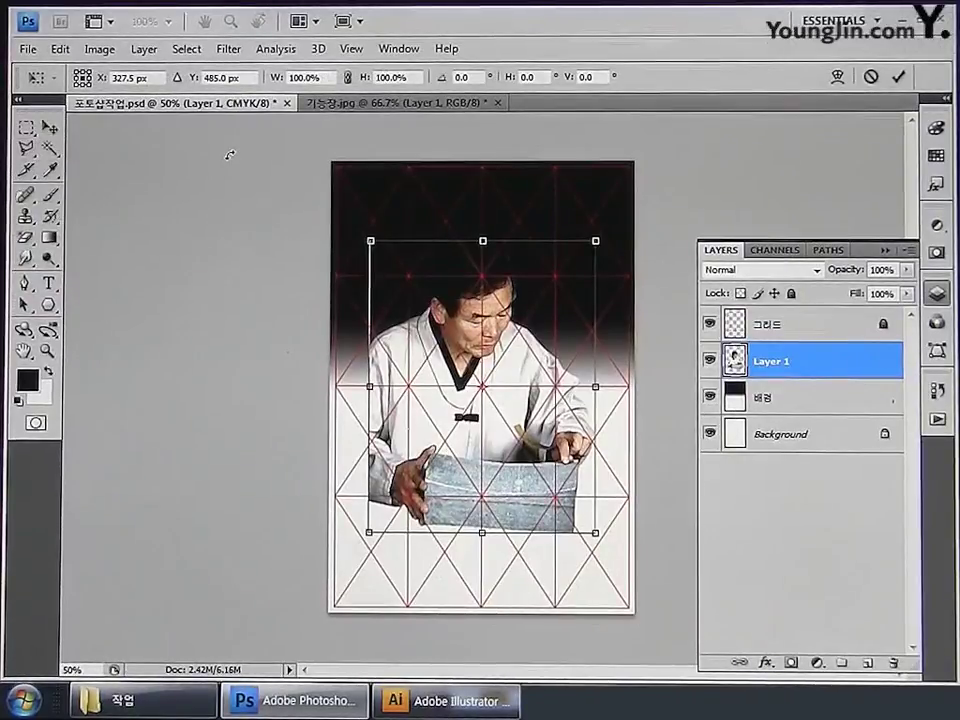
{"action": "left_click", "coordinate": [49, 130]}
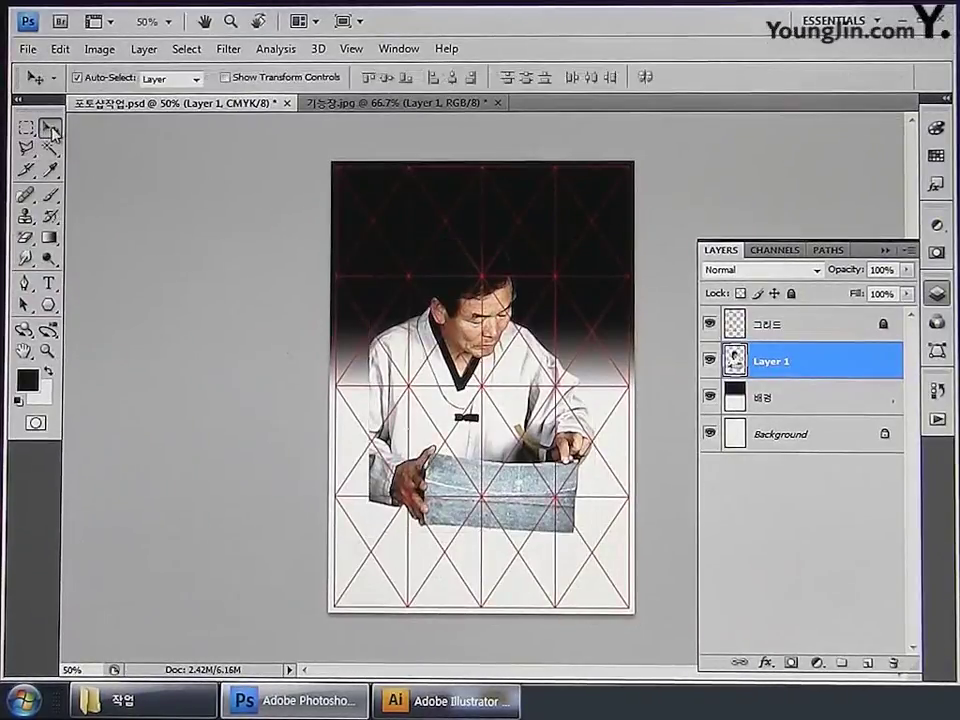
{"action": "key", "text": "ctrl+t"}
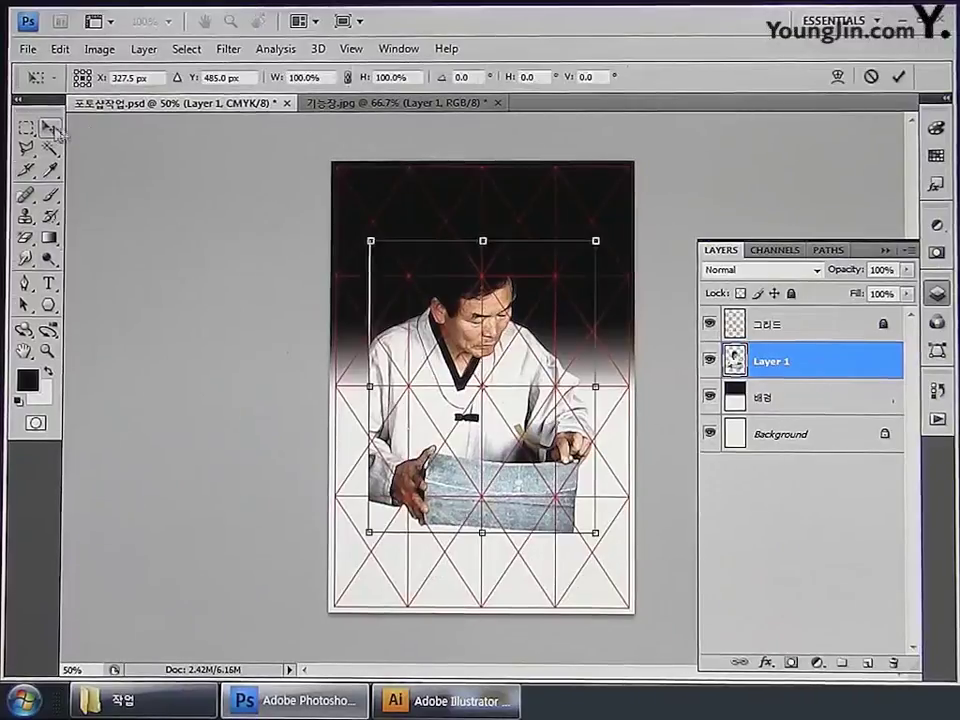
{"action": "left_click_drag", "start_coordinate": [483, 344], "coordinate": [443, 297]}
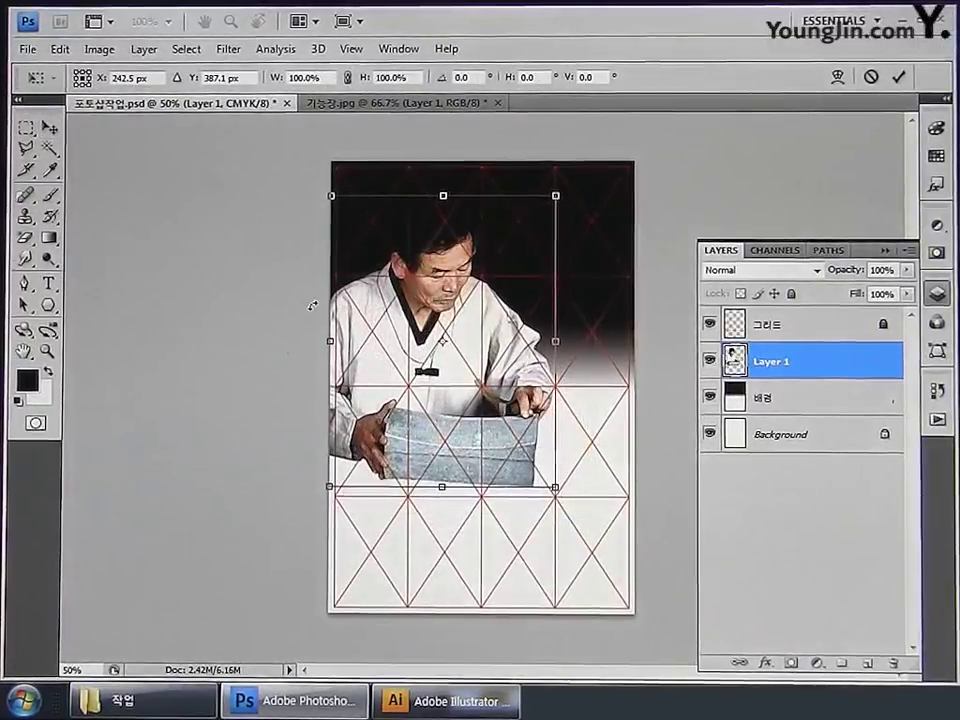
{"action": "left_click_drag", "start_coordinate": [443, 297], "coordinate": [443, 277]}
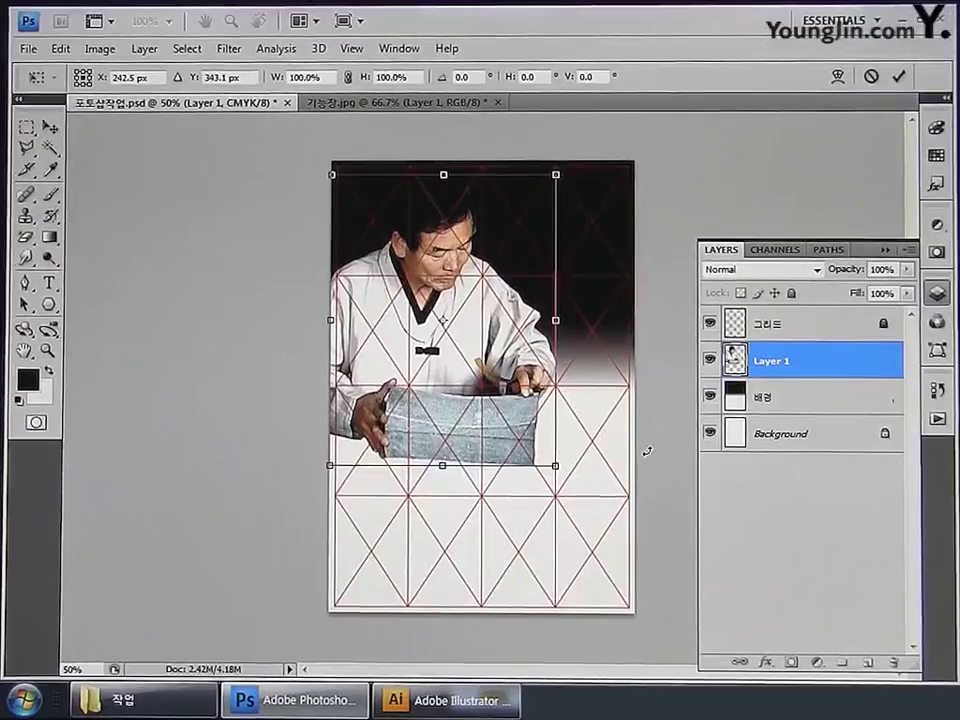
{"action": "key", "text": "Return"}
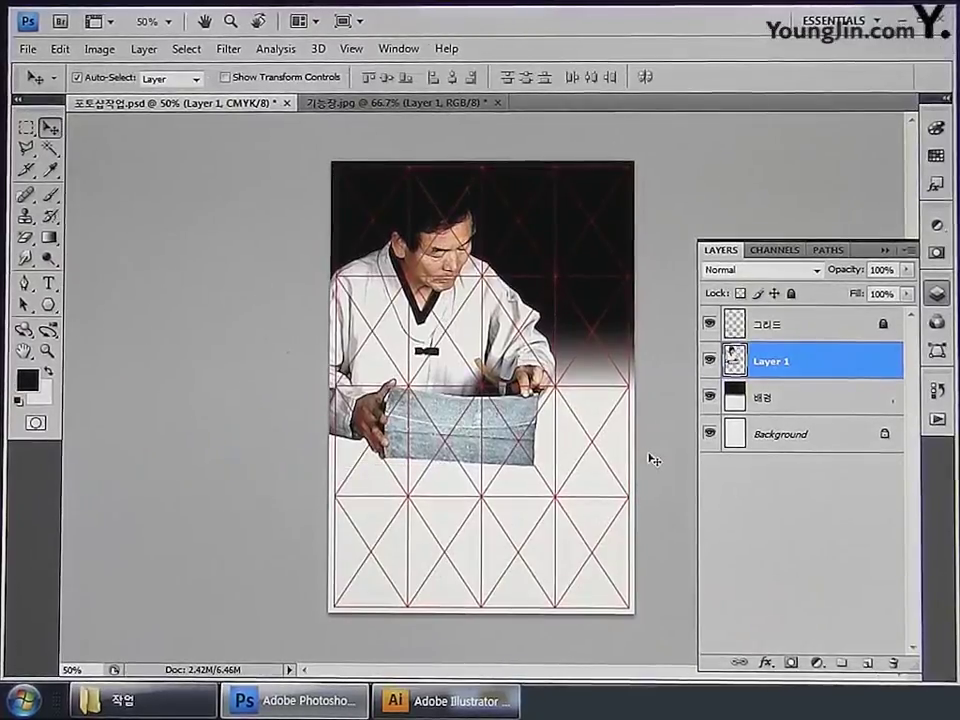
Rename the craftsman layer as 기능장.
{"action": "double_click", "coordinate": [768, 363]}
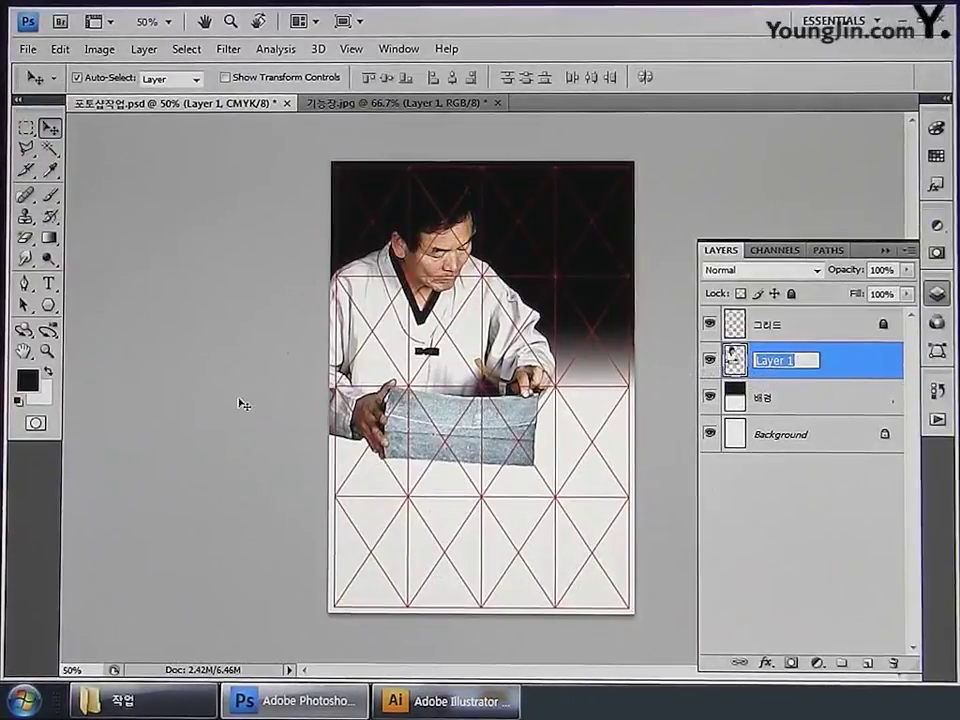
{"action": "type", "text": "기능장"}
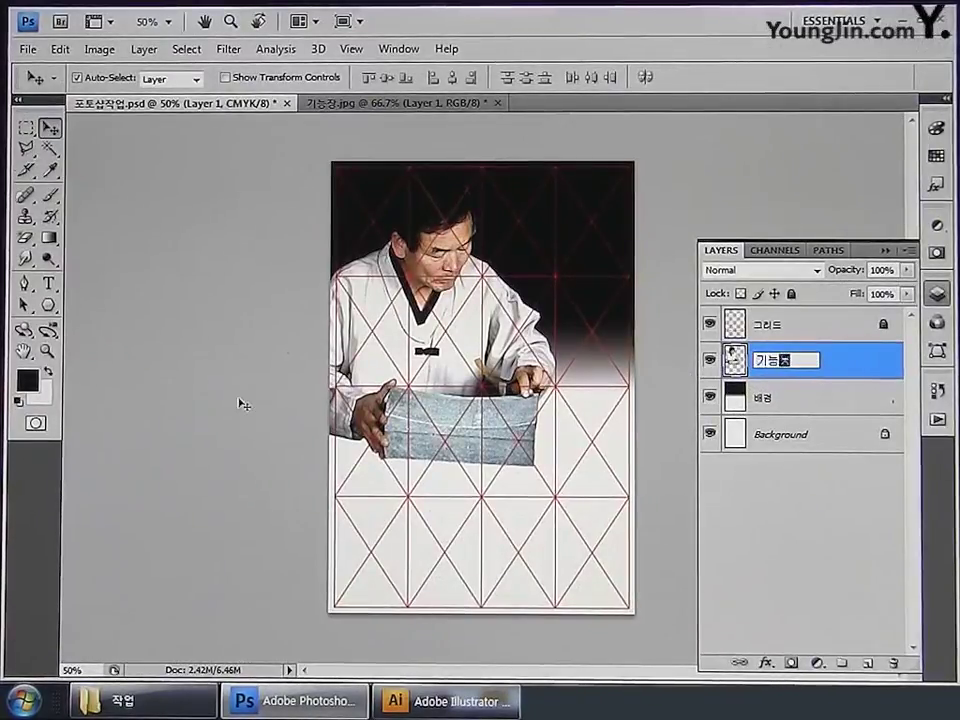
{"action": "key", "text": "Return"}
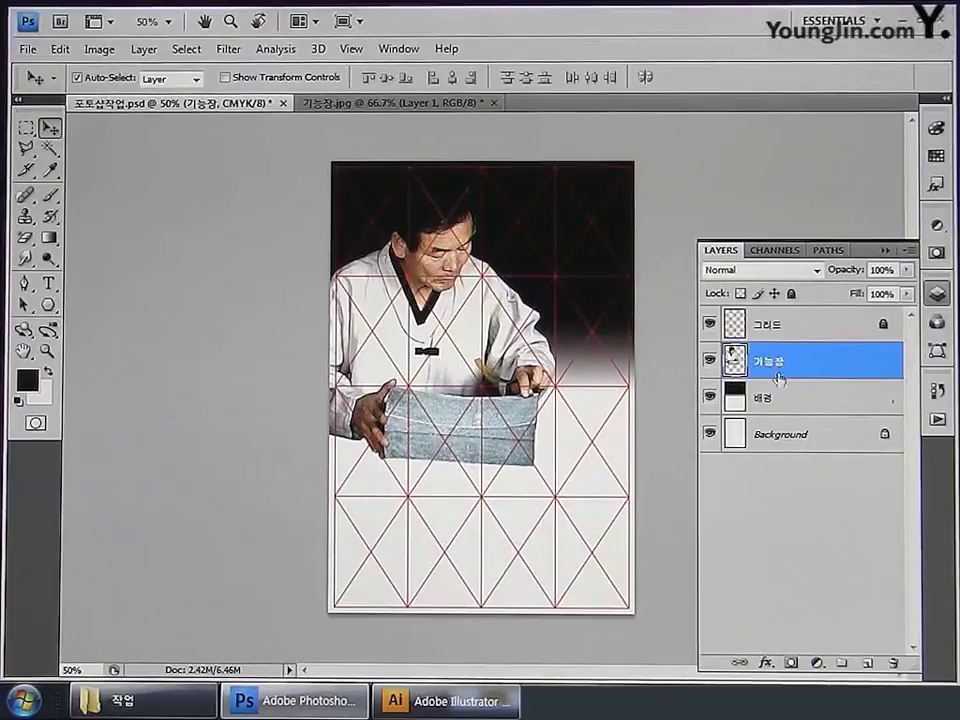
Add a layer mask to the 기능장 layer and fade out the box and hands with a black-to-white linear gradient drawn upward.
{"action": "left_click", "coordinate": [791, 662]}
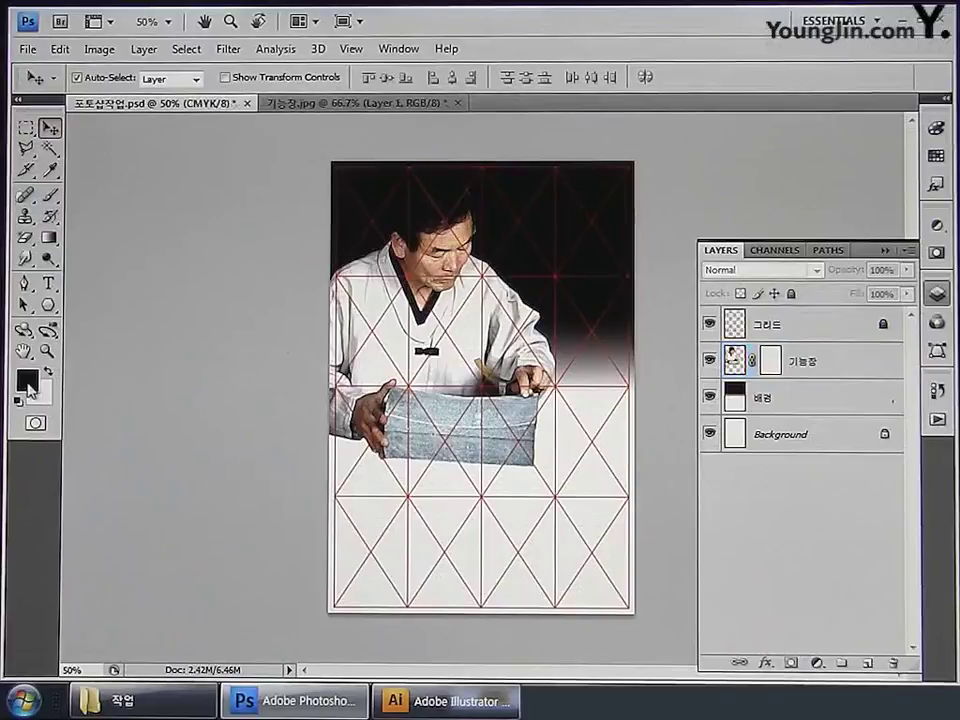
{"action": "key", "text": "x"}
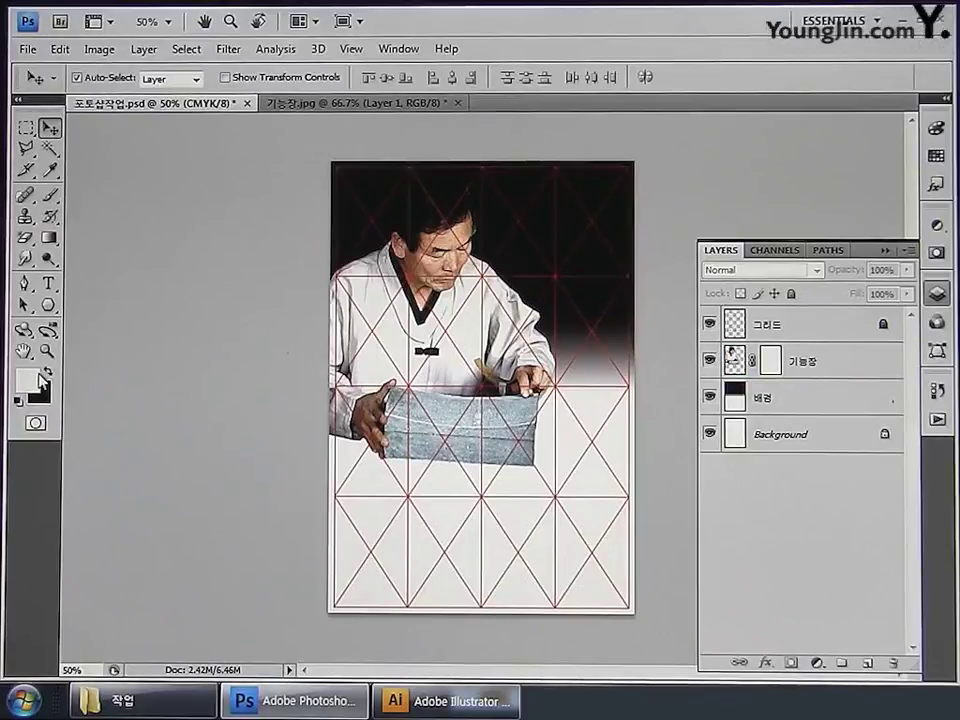
{"action": "left_click", "coordinate": [48, 238]}
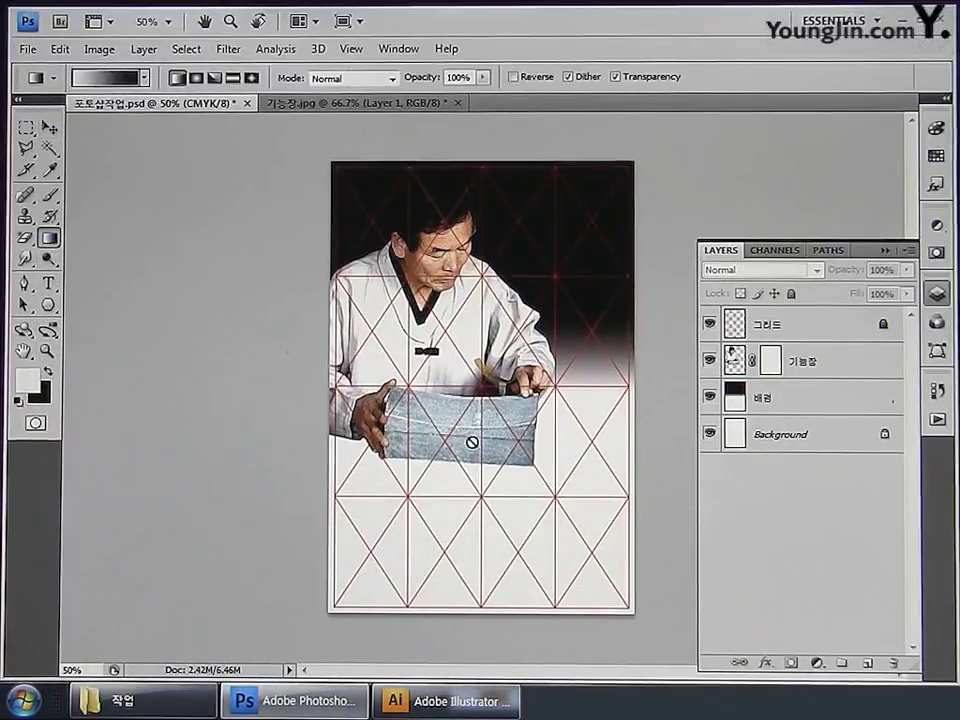
{"action": "left_click", "coordinate": [771, 366]}
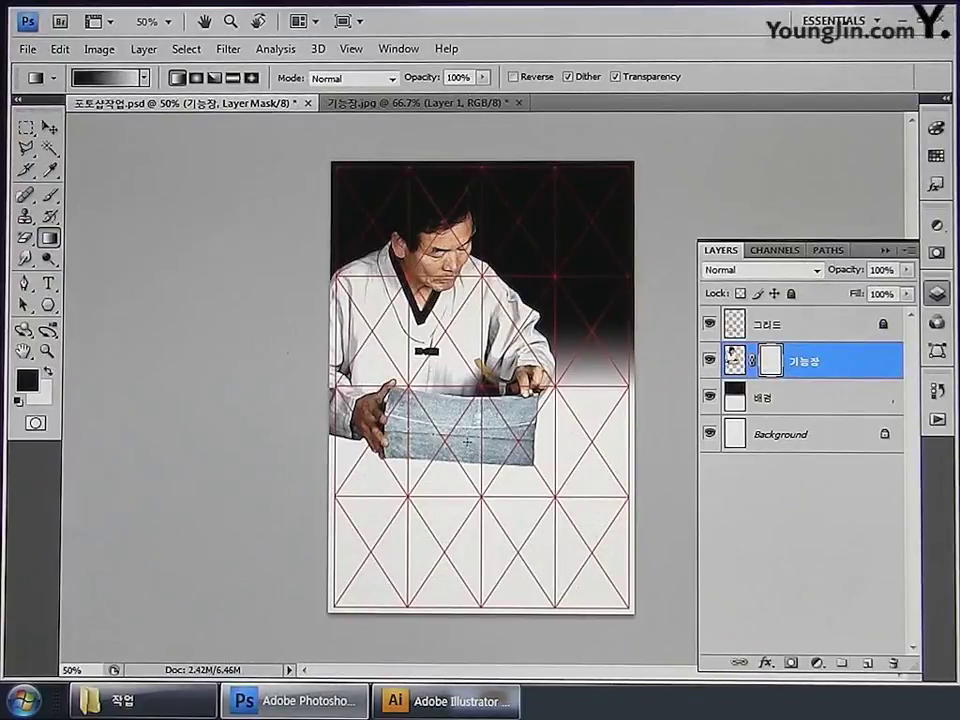
{"action": "left_click_drag", "start_coordinate": [466, 444], "coordinate": [463, 376]}
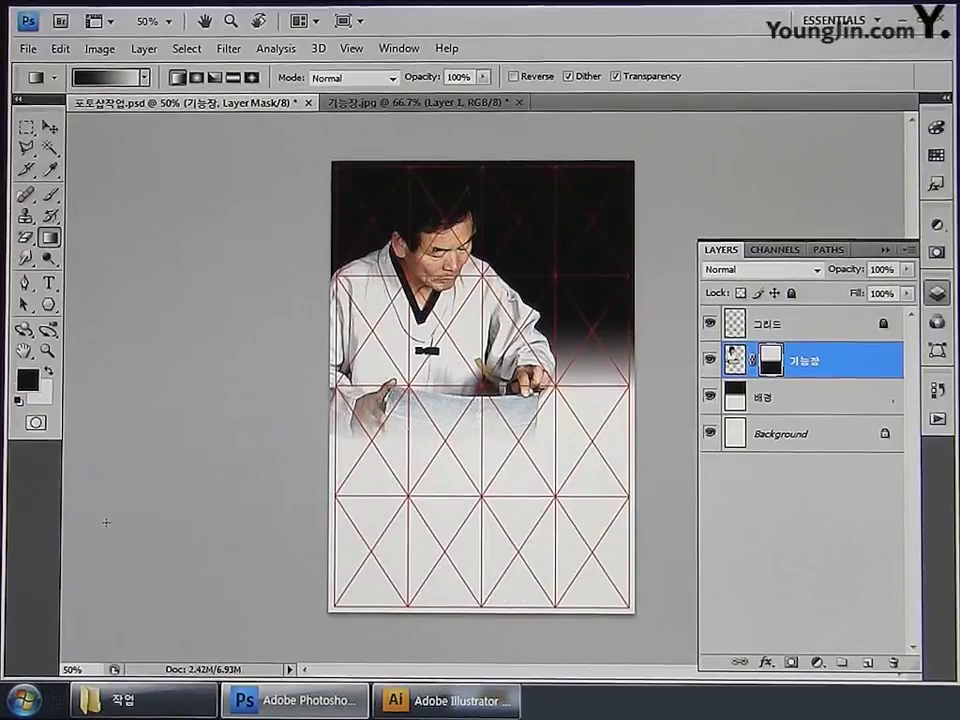
Copy the circular trigram pattern from the Illustrator document and paste it as pixels into the Photoshop design.
{"action": "left_click", "coordinate": [435, 703]}
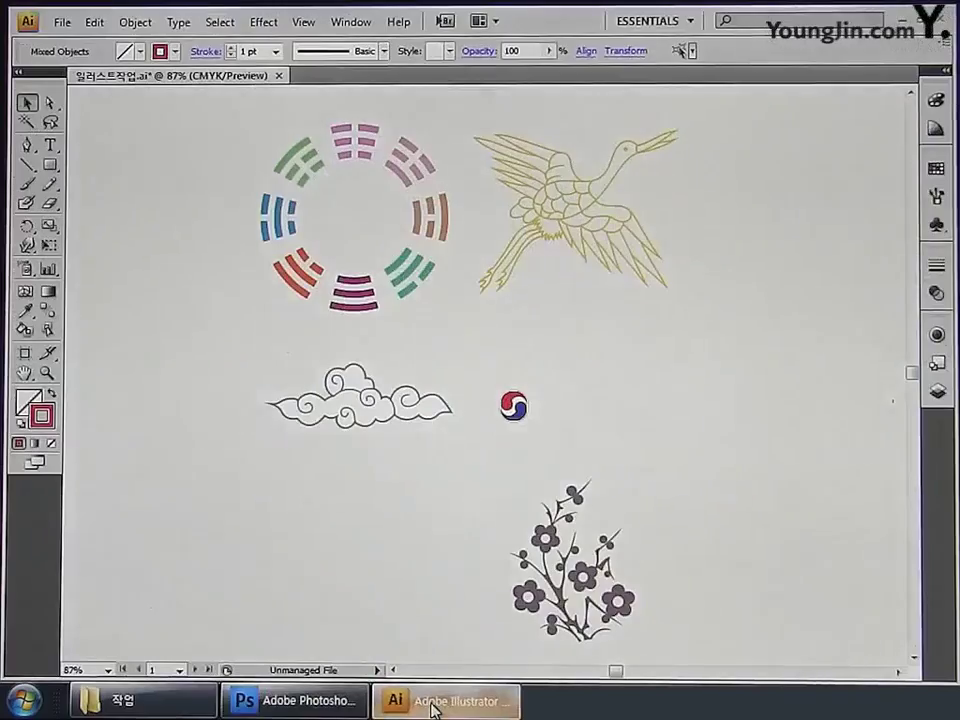
{"action": "left_click_drag", "start_coordinate": [221, 101], "coordinate": [458, 355]}
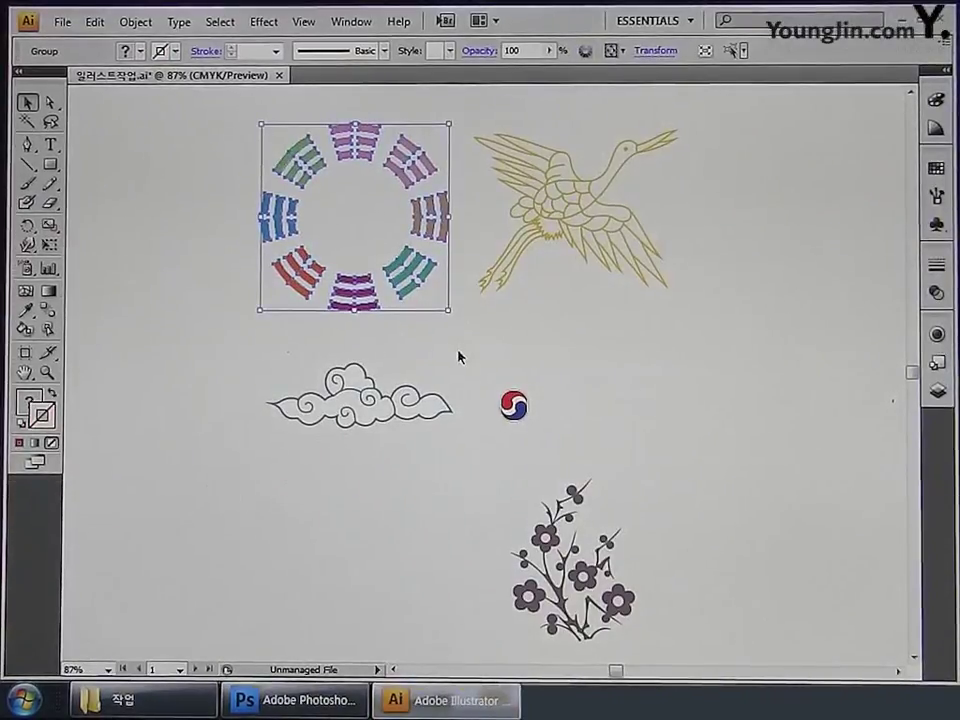
{"action": "left_click", "coordinate": [332, 702]}
{"action": "key", "text": "ctrl+v"}
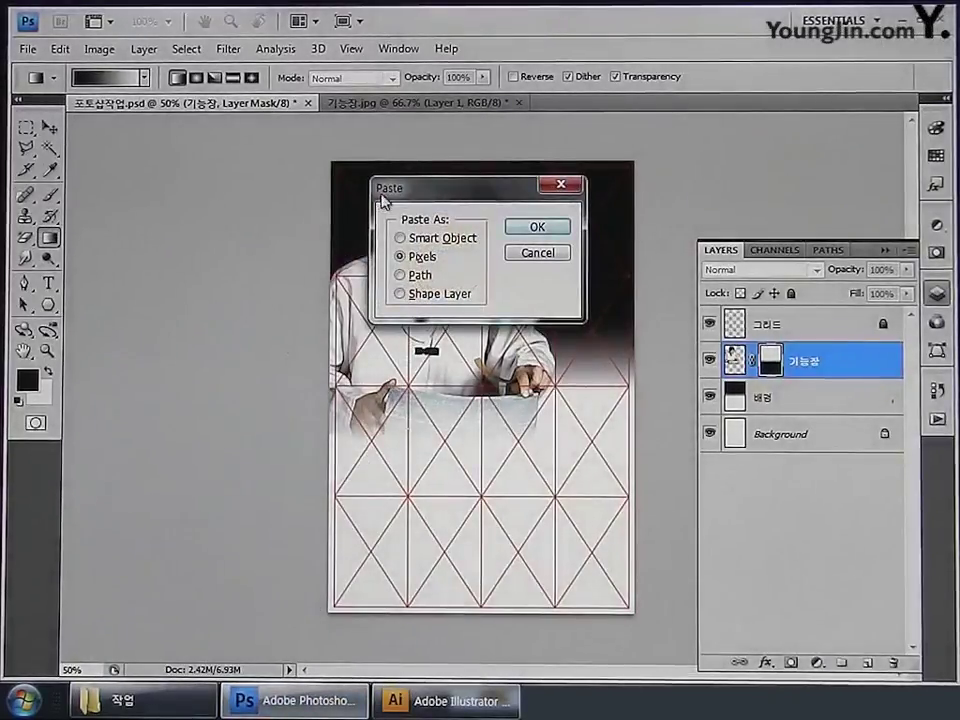
{"action": "left_click", "coordinate": [516, 228]}
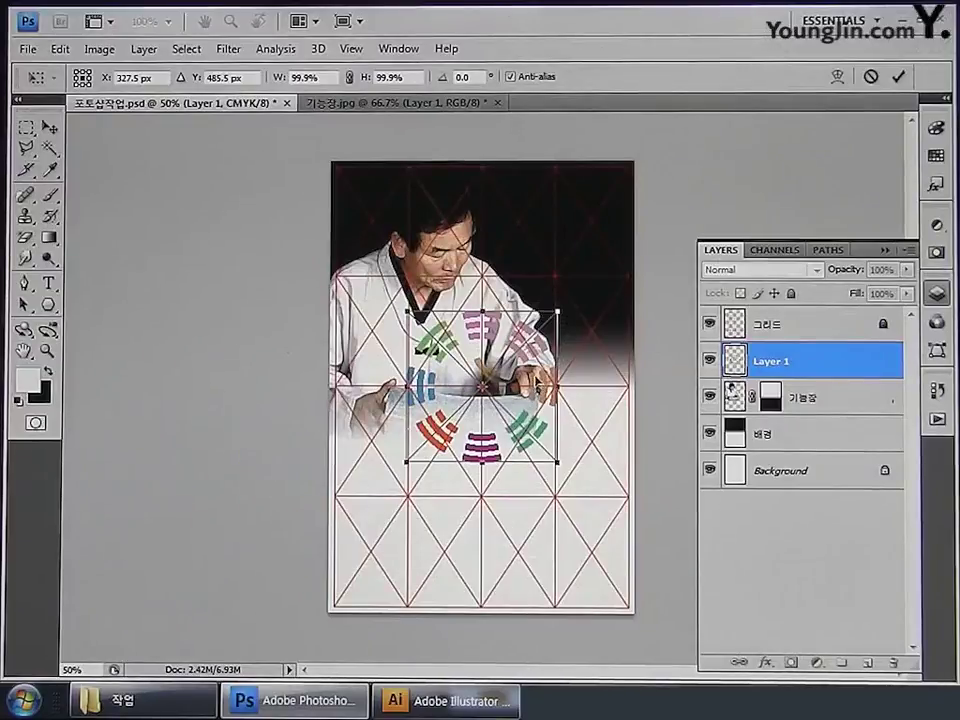
Scale the trigram pattern to about 110.4% and place it over the craftsman's working hand at about X 425.5 px, Y 433.5 px.
{"action": "left_click_drag", "start_coordinate": [534, 379], "coordinate": [584, 366]}
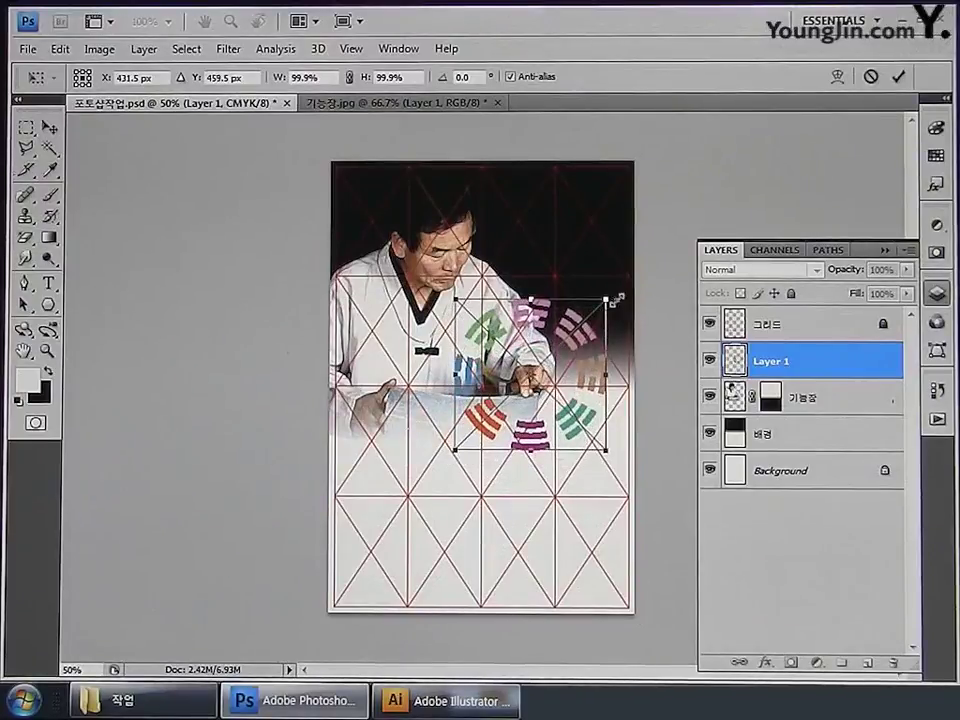
{"action": "left_click_drag", "start_coordinate": [607, 300], "coordinate": [614, 292]}
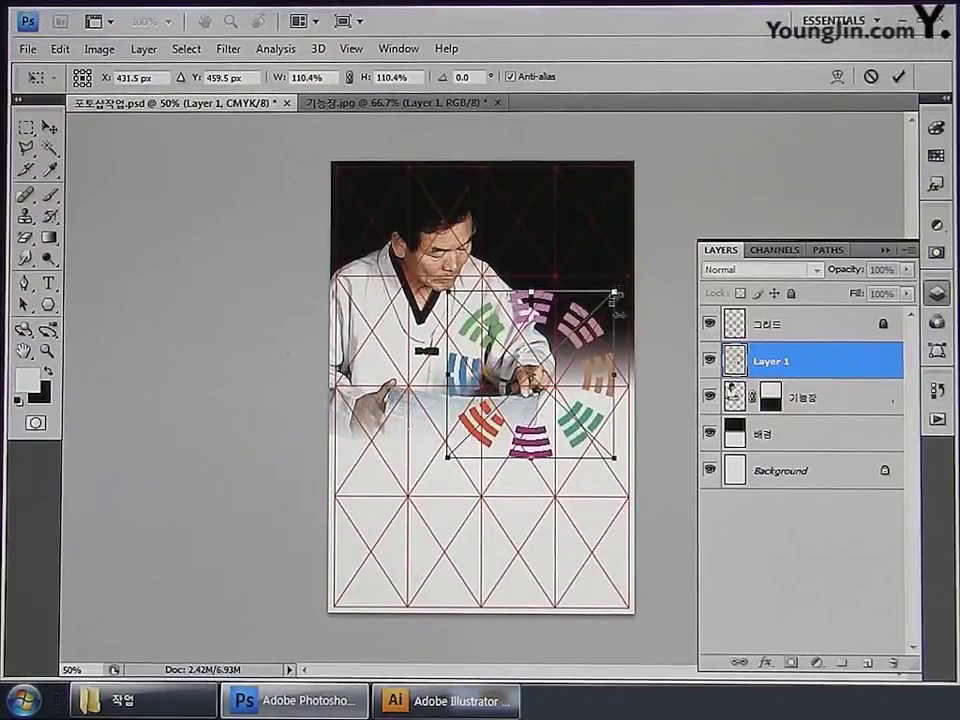
{"action": "key", "text": "Up"}
{"action": "key", "text": "Up"}
{"action": "key", "text": "Up"}
{"action": "key", "text": "Up"}
{"action": "key", "text": "Up"}
{"action": "key", "text": "Up"}
{"action": "key", "text": "Up"}
{"action": "key", "text": "Up"}
{"action": "key", "text": "Up"}
{"action": "key", "text": "Up"}
{"action": "key", "text": "Up"}
{"action": "key", "text": "Up"}
{"action": "key", "text": "Up"}
{"action": "key", "text": "Up"}
{"action": "key", "text": "Up"}
{"action": "key", "text": "Up"}
{"action": "key", "text": "Up"}
{"action": "key", "text": "Up"}
{"action": "key", "text": "Left"}
{"action": "key", "text": "Left"}
{"action": "key", "text": "Left"}
{"action": "key", "text": "Left"}
{"action": "key", "text": "Left"}
{"action": "key", "text": "Left"}
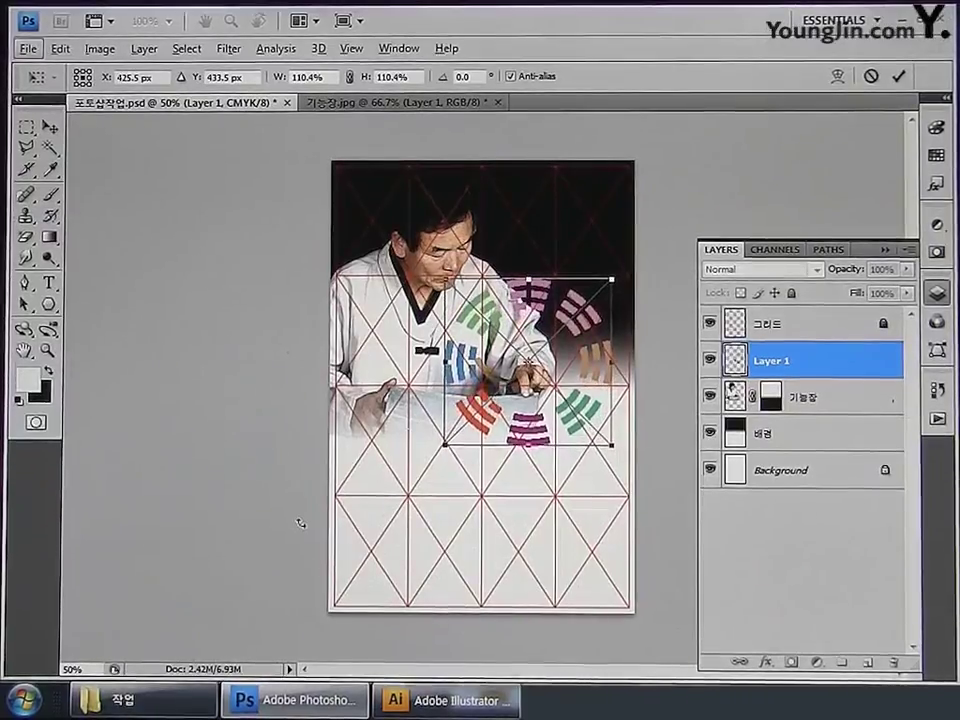
{"action": "key", "text": "Return"}
{"action": "key", "text": "g"}
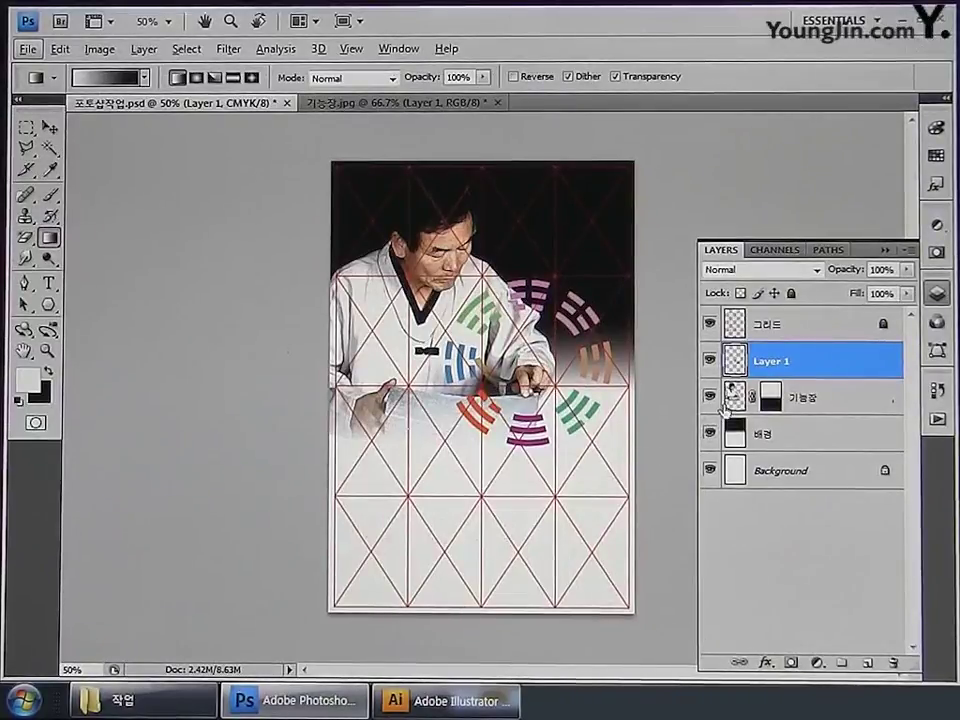
Rename the trigram layer as 팔괘문양 and duplicate it.
{"action": "double_click", "coordinate": [768, 362]}
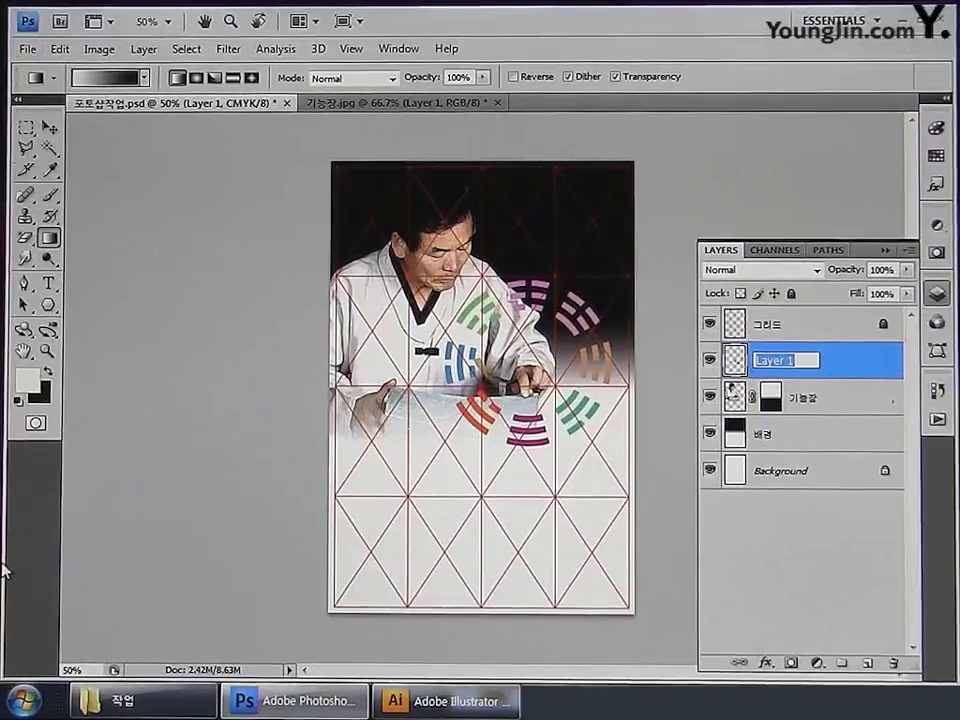
{"action": "type", "text": "팔괘문양"}
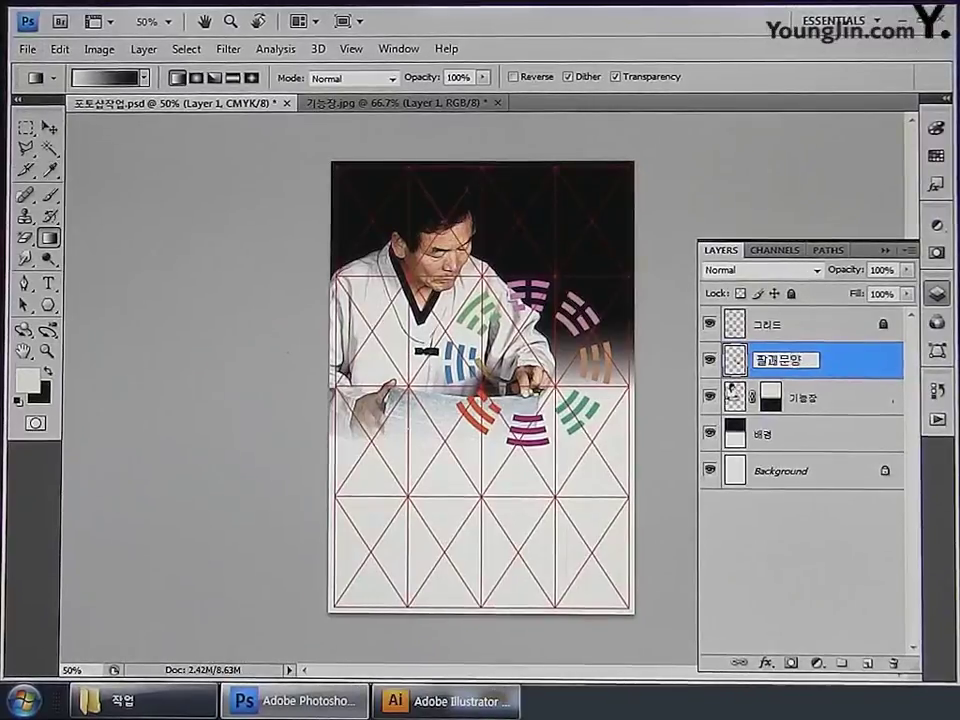
{"action": "key", "text": "Return"}
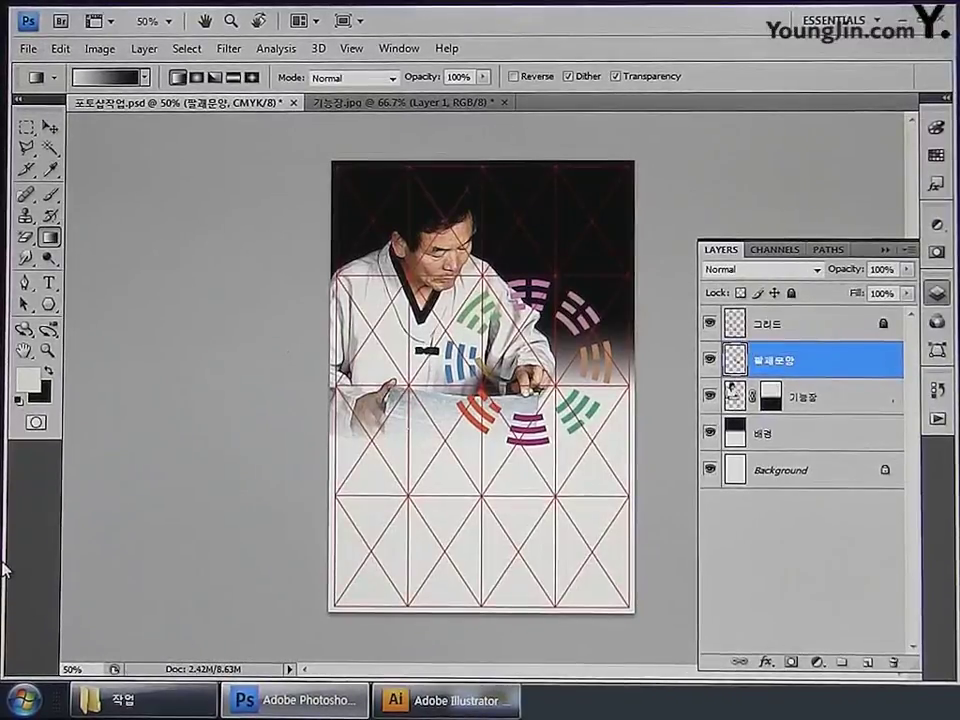
{"action": "key", "text": "ctrl+j"}
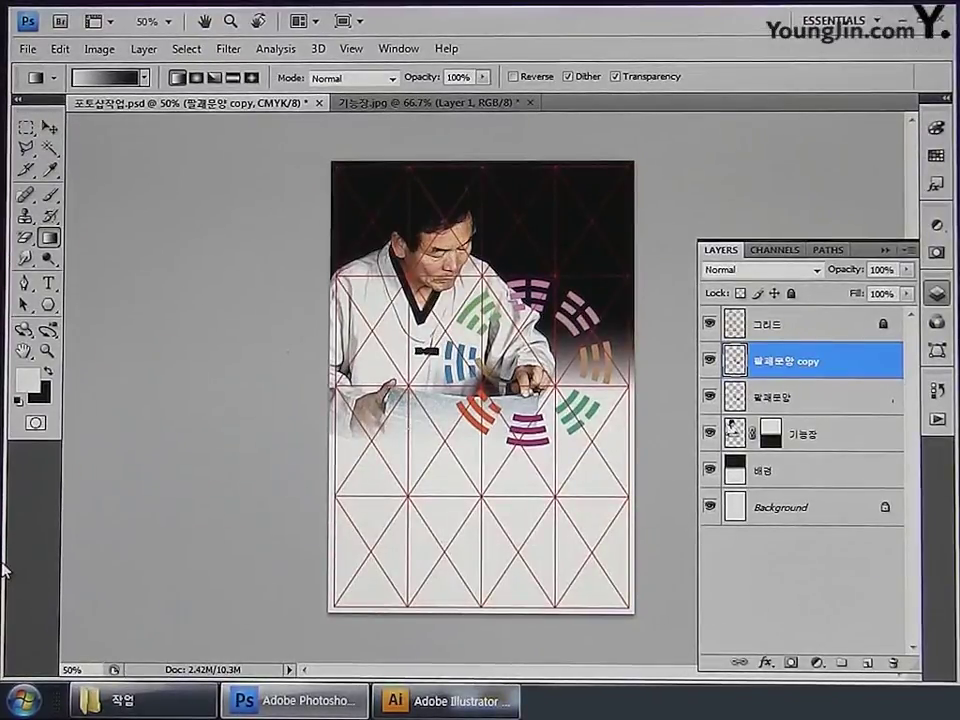
Scale the duplicated trigram pattern to 58% about its centre so it sits inside the original ring.
{"action": "key", "text": "ctrl+t"}
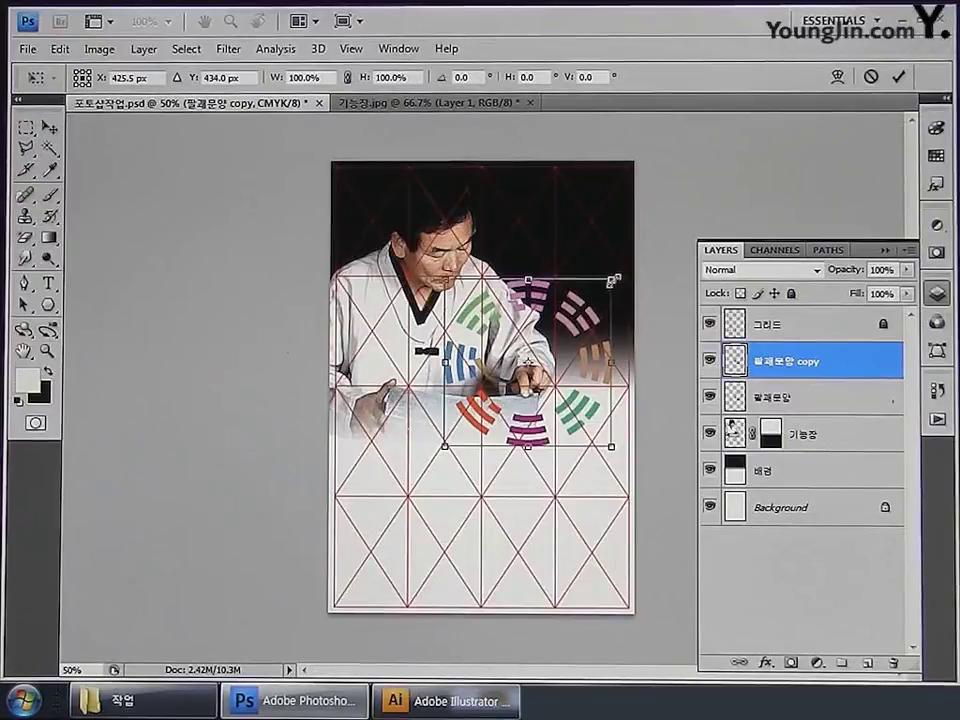
{"action": "left_click_drag", "start_coordinate": [614, 280], "coordinate": [597, 329]}
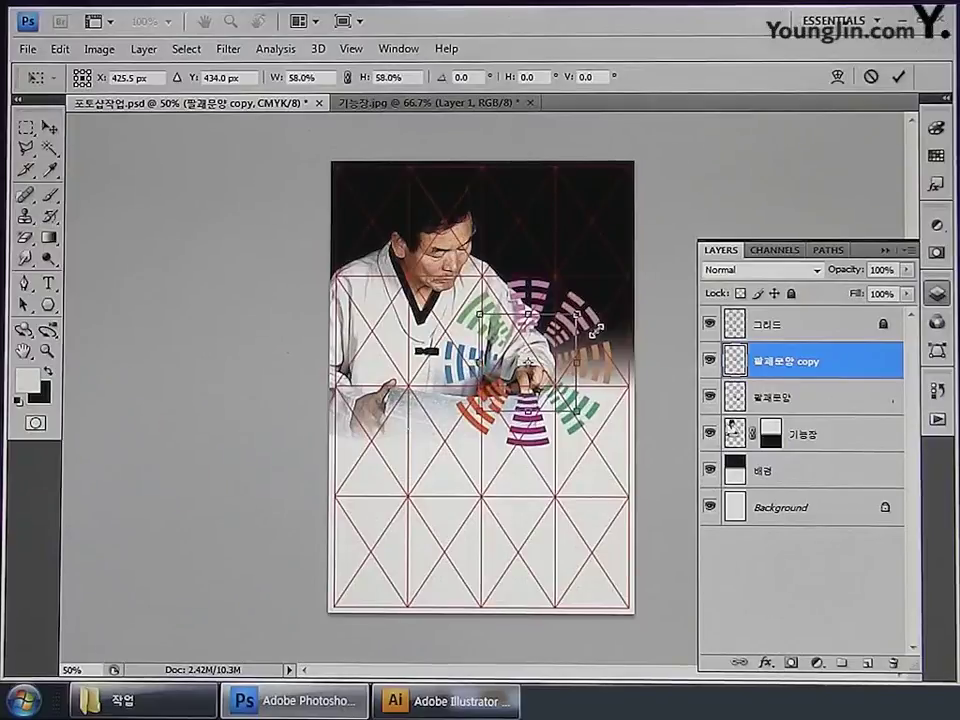
{"action": "key", "text": "Return"}
{"action": "key", "text": "g"}
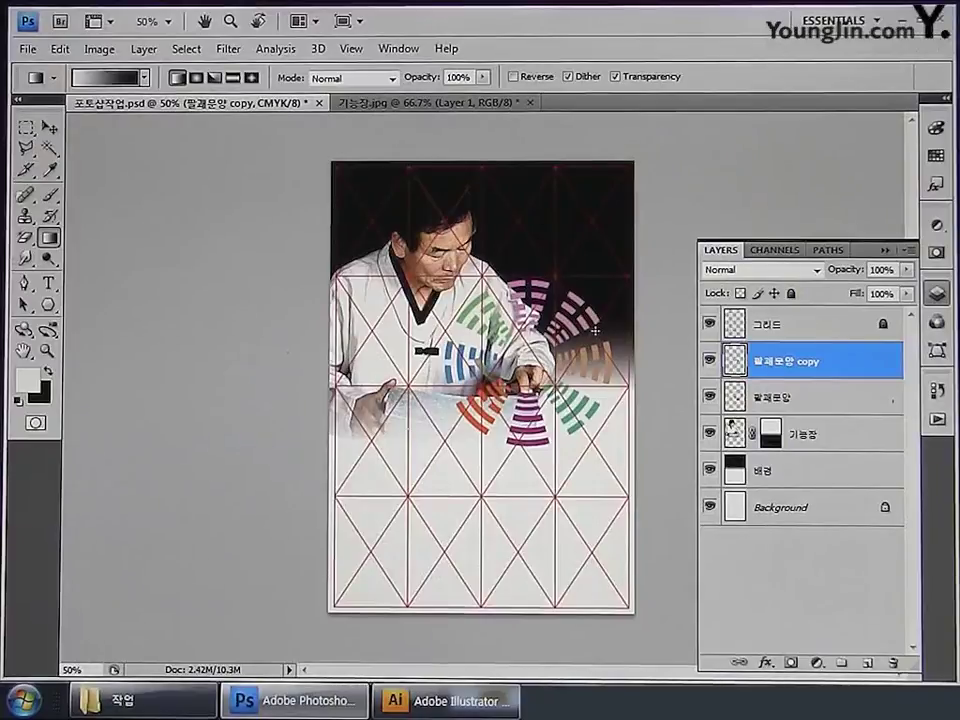
Rename the scaled trigram copy as 작은 팔괘문양 and lock its transparent pixels.
{"action": "double_click", "coordinate": [756, 362]}
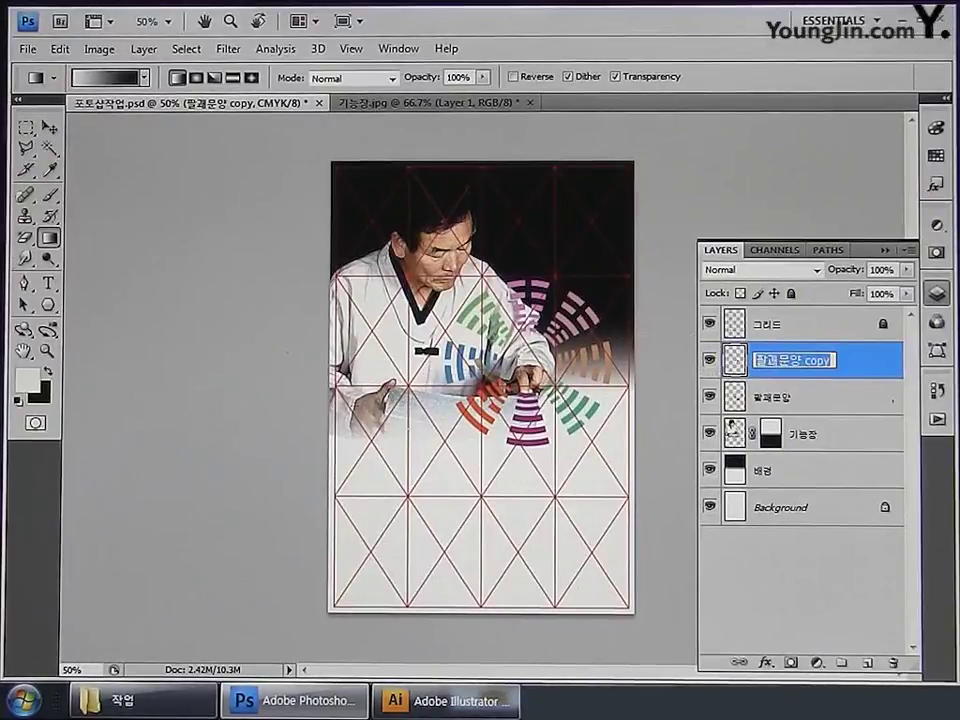
{"action": "type", "text": "자"}
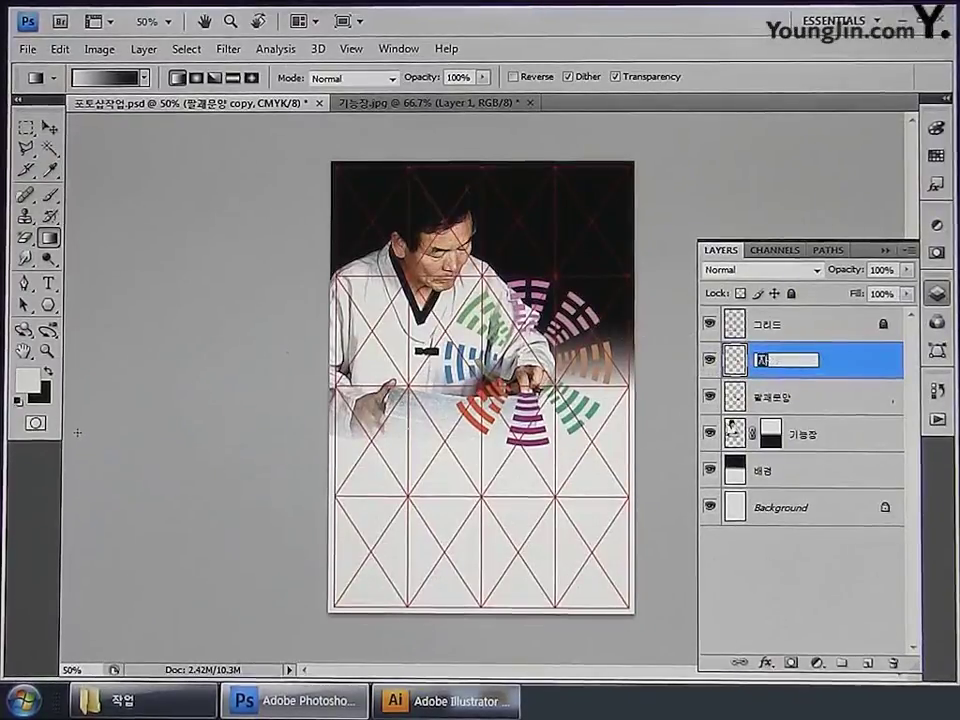
{"action": "type", "text": "ㄱ은 팔괘문양"}
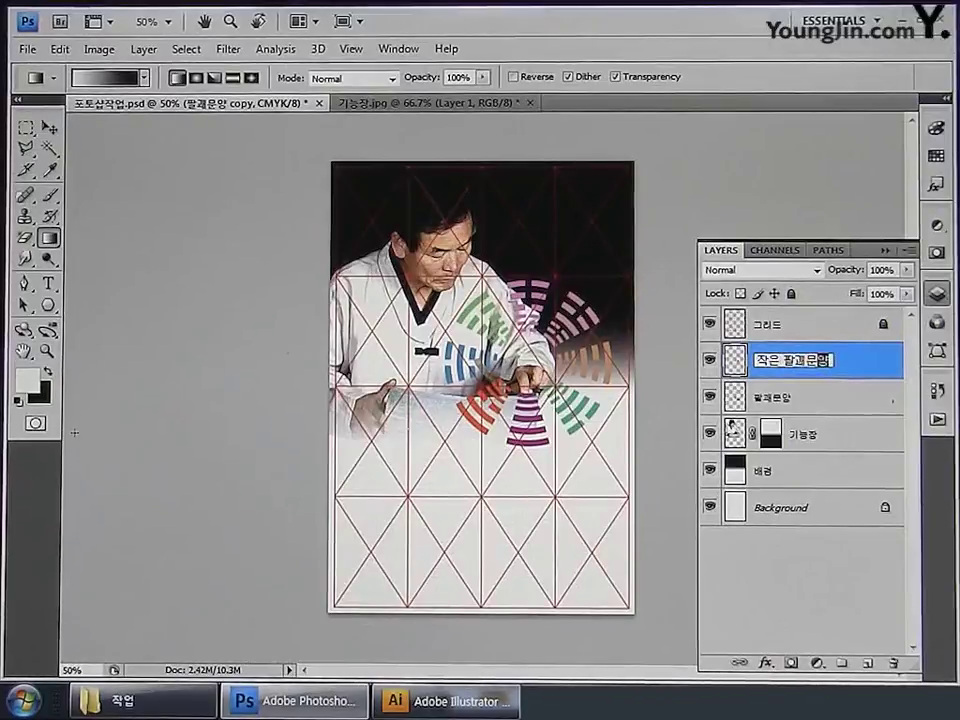
{"action": "key", "text": "Return"}
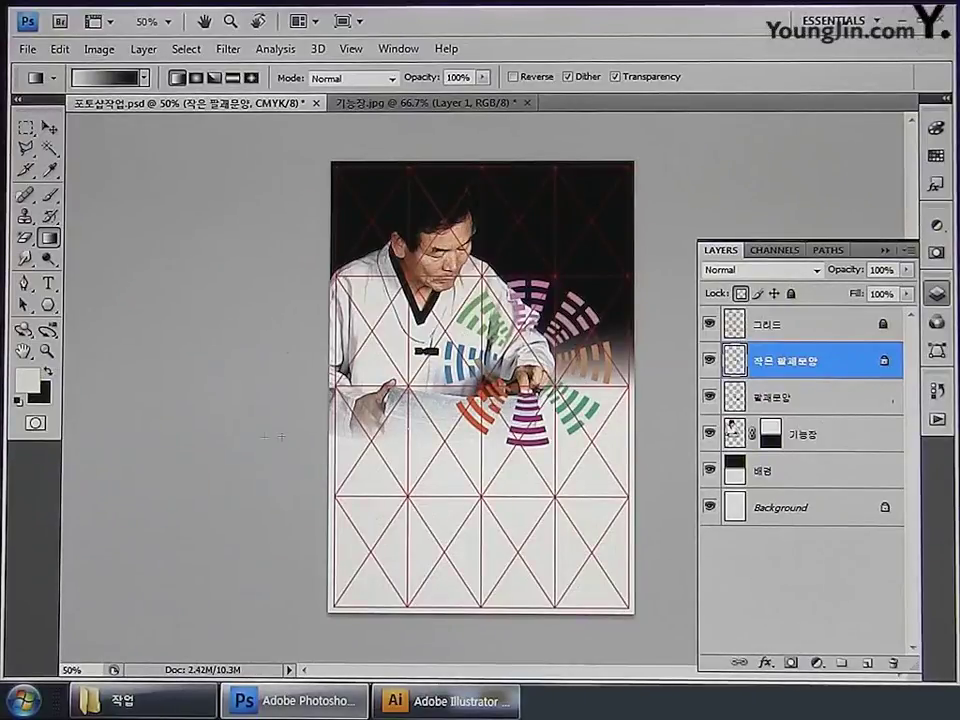
Fill the small trigram pattern white using background colour C 0, M 0, Y 0, K 0 and set its layer opacity to 70%.
{"action": "left_click", "coordinate": [40, 398]}
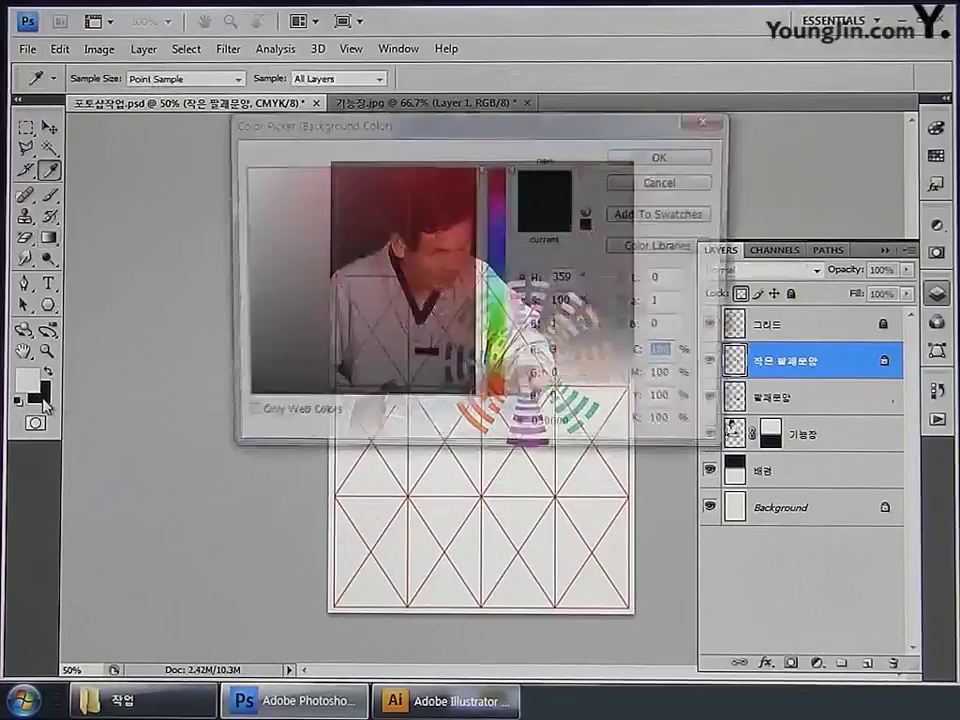
{"action": "type", "text": "0"}
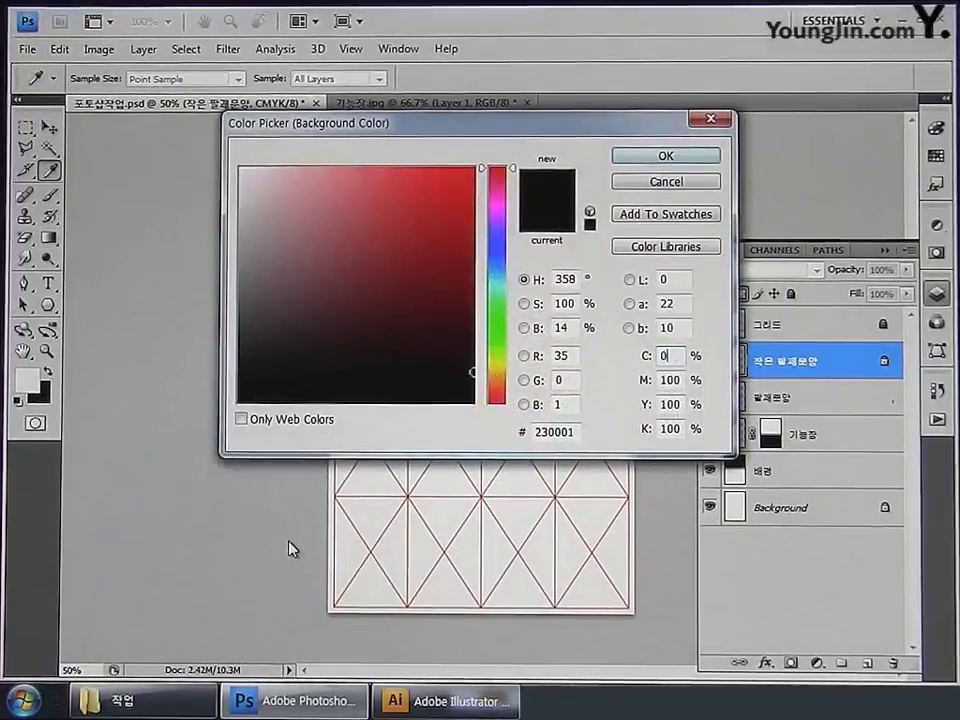
{"action": "key", "text": "Tab"}
{"action": "type", "text": "0"}
{"action": "key", "text": "Tab"}
{"action": "type", "text": "0"}
{"action": "key", "text": "Tab"}
{"action": "type", "text": "0"}
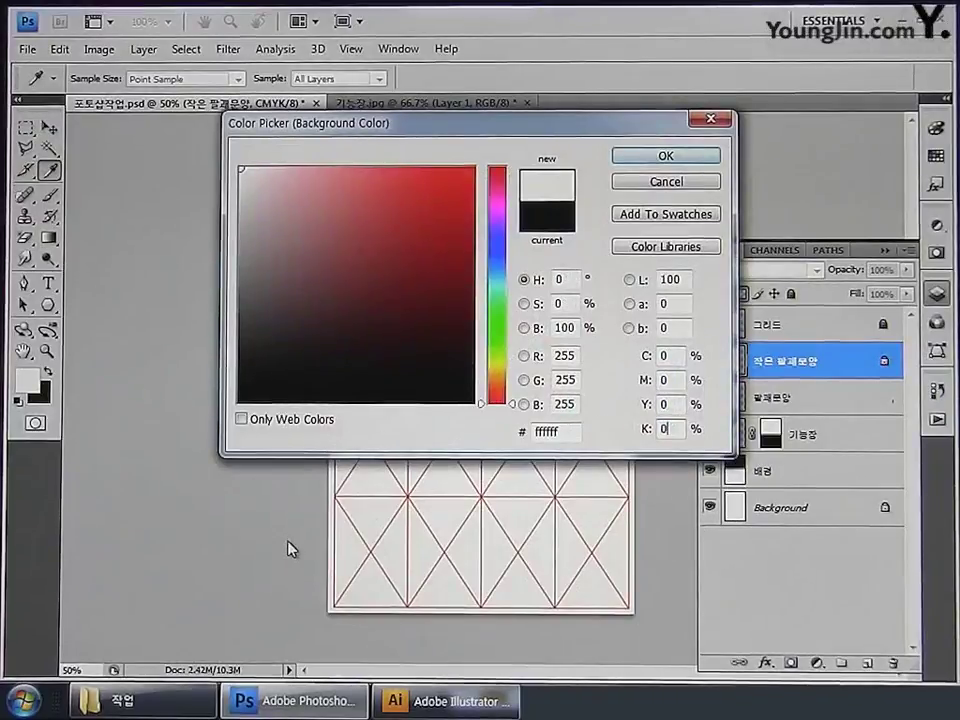
{"action": "left_click", "coordinate": [641, 160]}
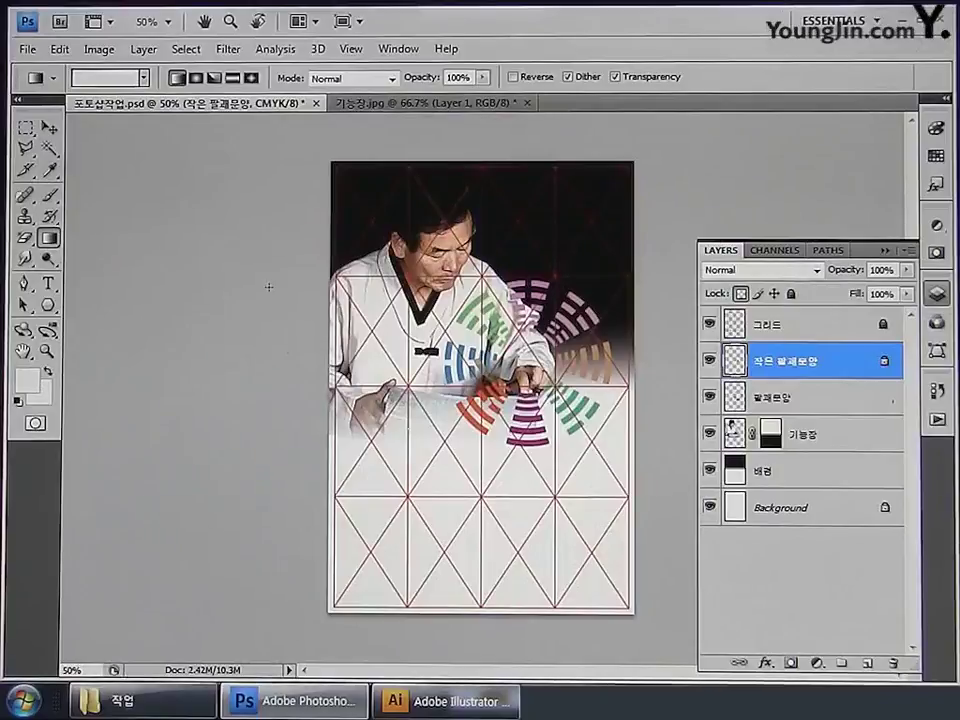
{"action": "key", "text": "ctrl+z"}
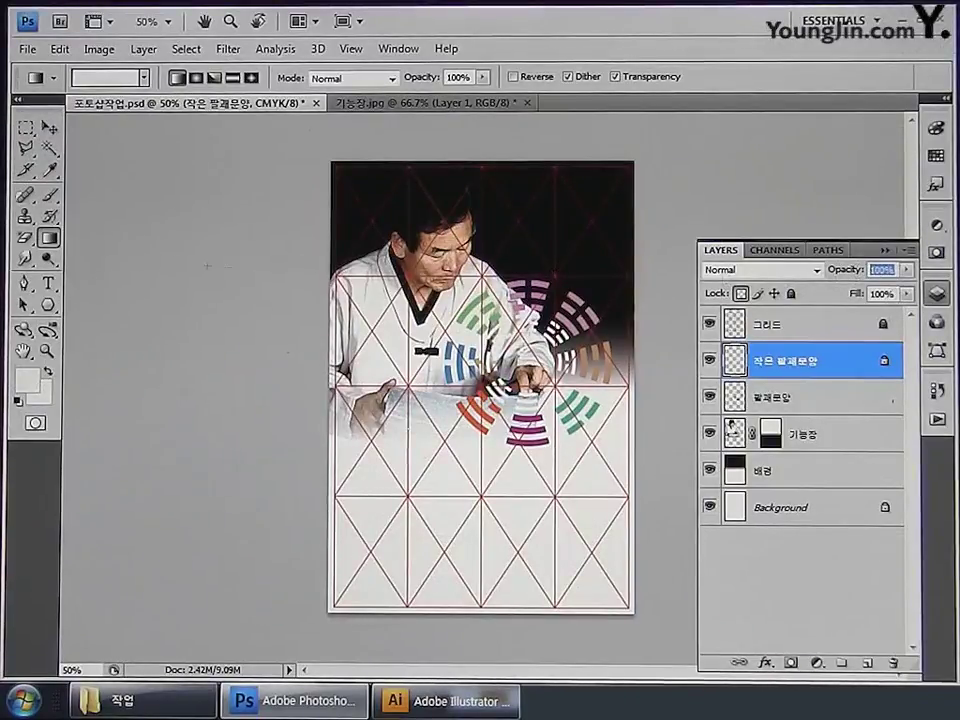
{"action": "type", "text": "70"}
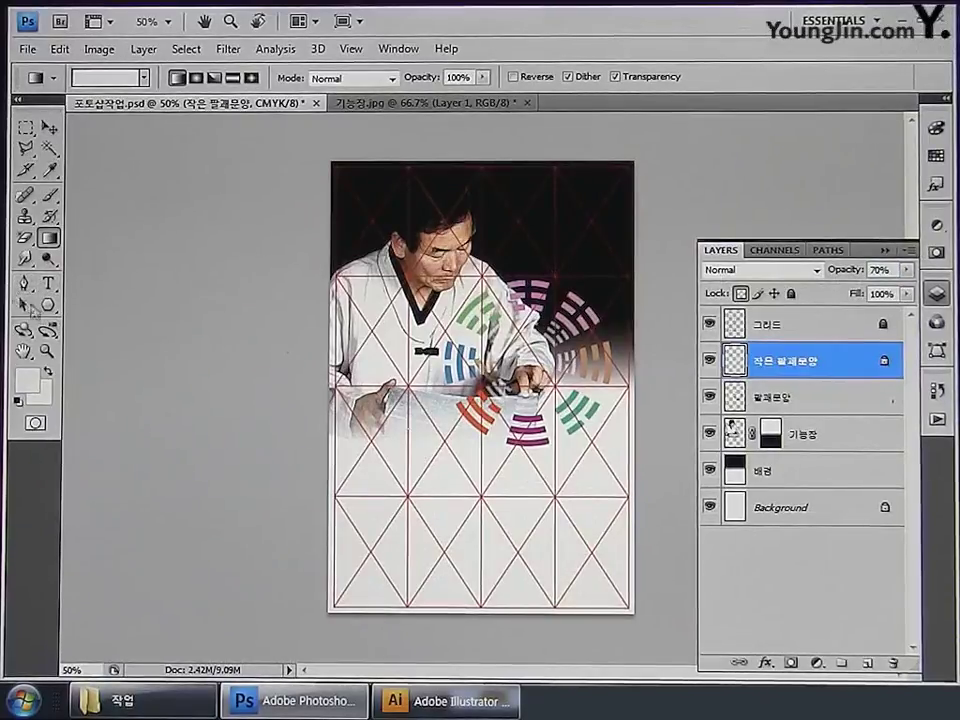
Duplicate the 팔괘문양 layer, rename the copy as 팔괘문양 효과 and lock its transparent pixels.
{"action": "left_click", "coordinate": [810, 407]}
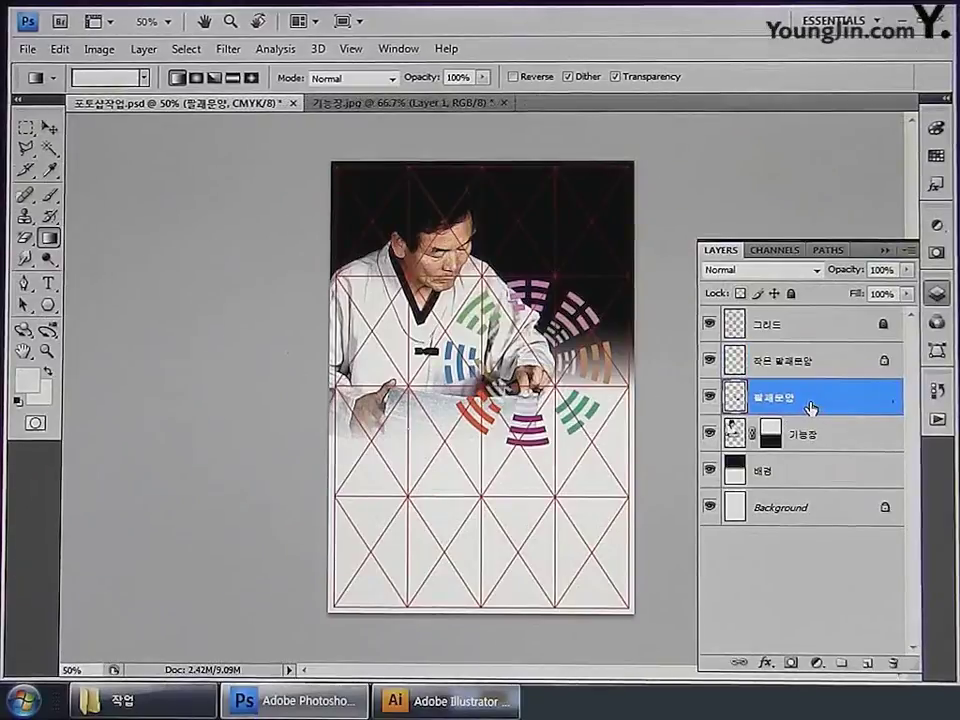
{"action": "key", "text": "ctrl+j"}
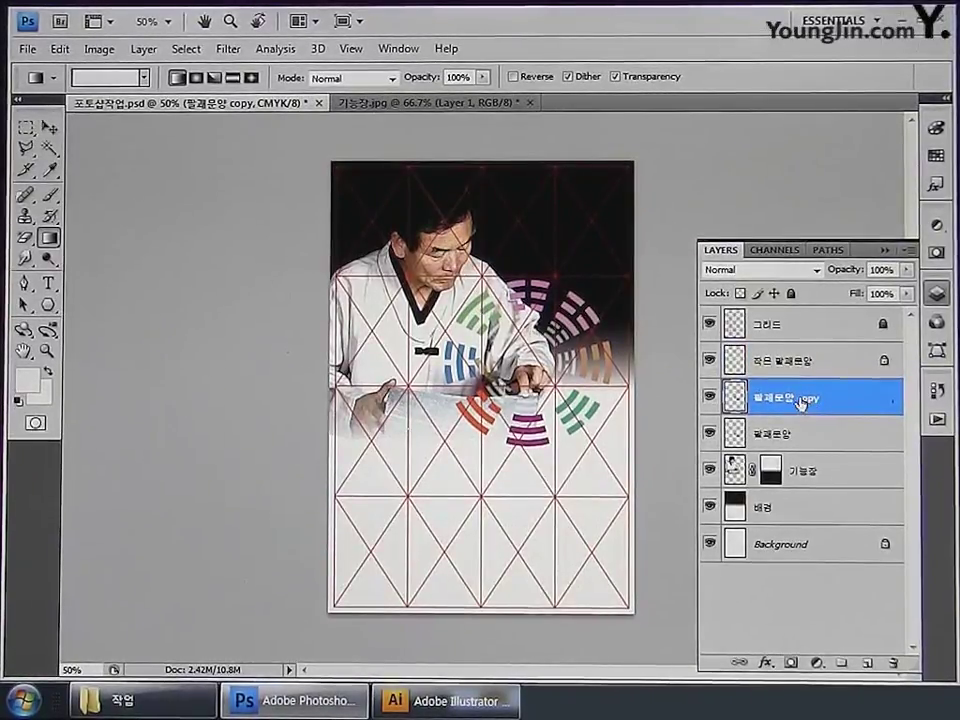
{"action": "double_click", "coordinate": [801, 400]}
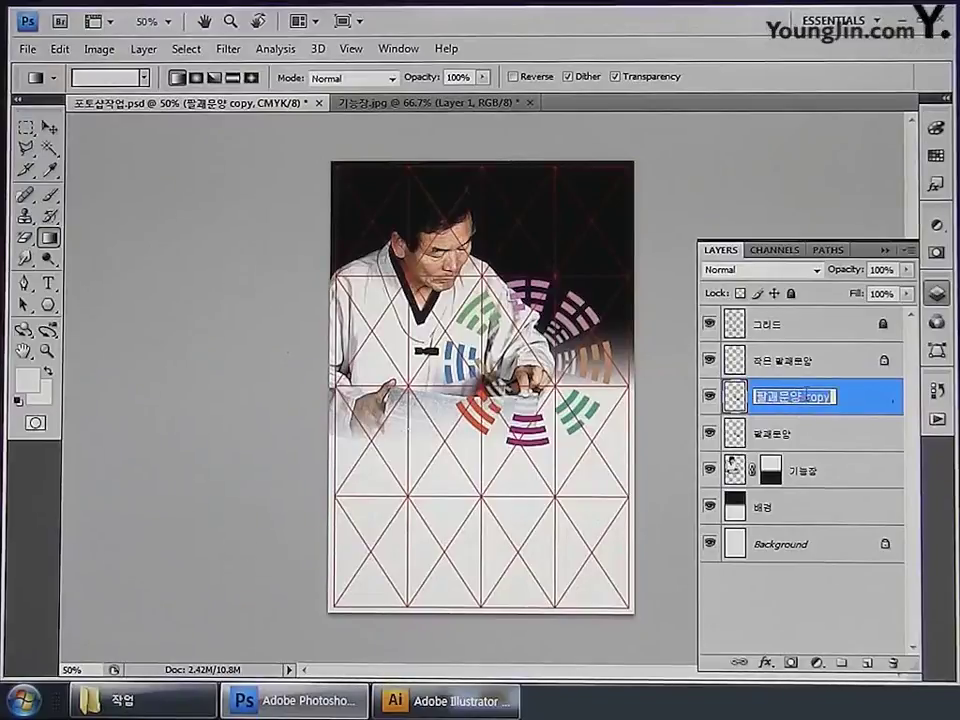
{"action": "double_click", "coordinate": [815, 397]}
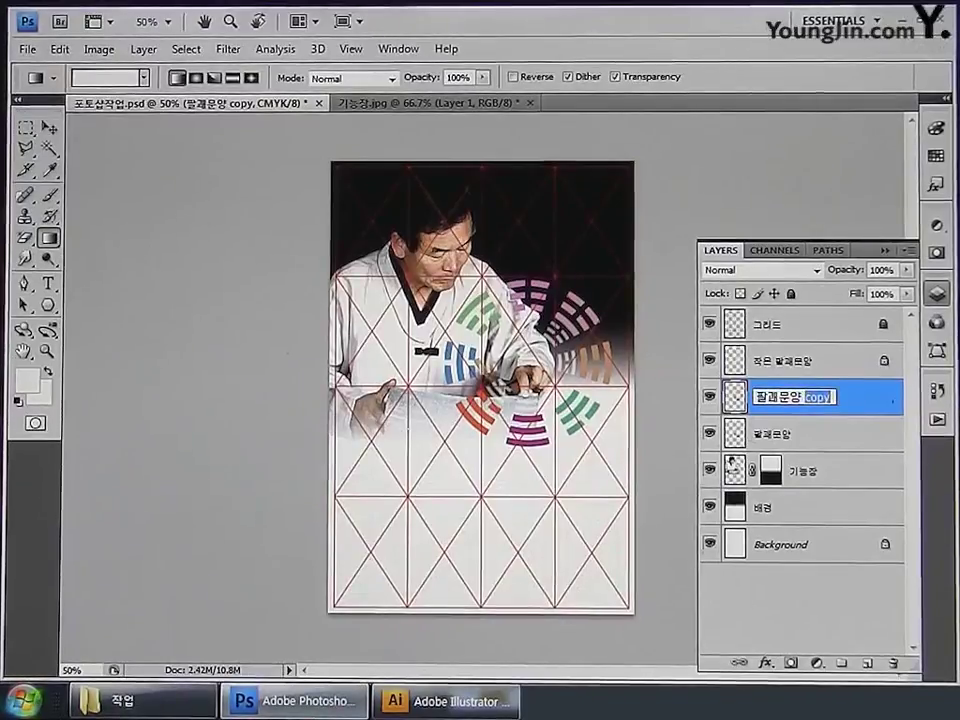
{"action": "type", "text": "효과"}
{"action": "key", "text": "Return"}
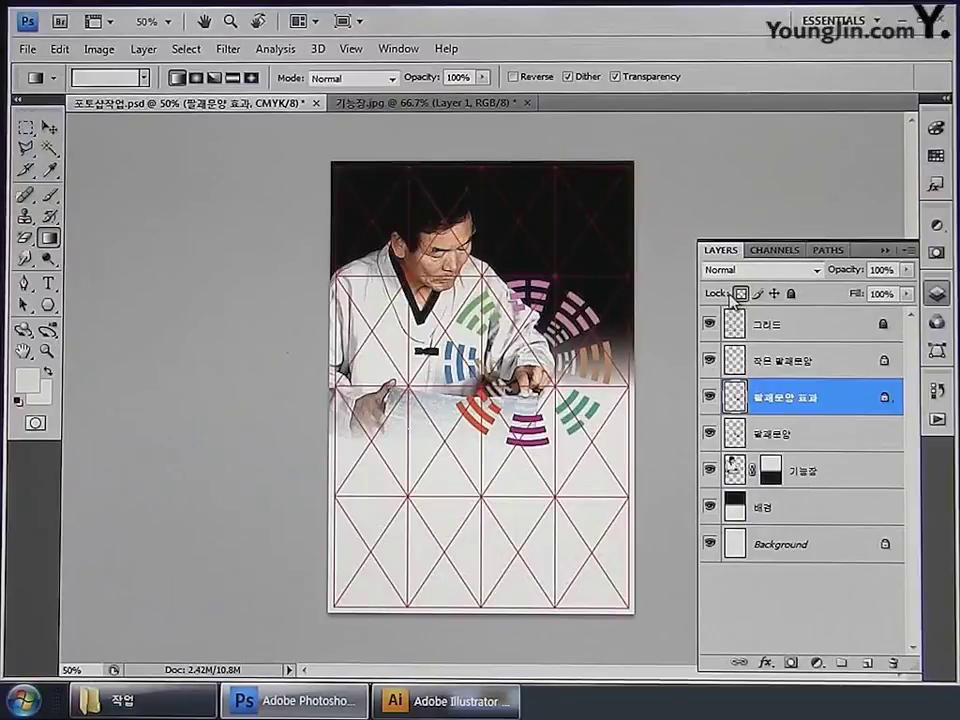
Fill the 팔괘문양 효과 pattern with the white gradient and release the layer's transparency lock.
{"action": "left_click_drag", "start_coordinate": [547, 284], "coordinate": [578, 375]}
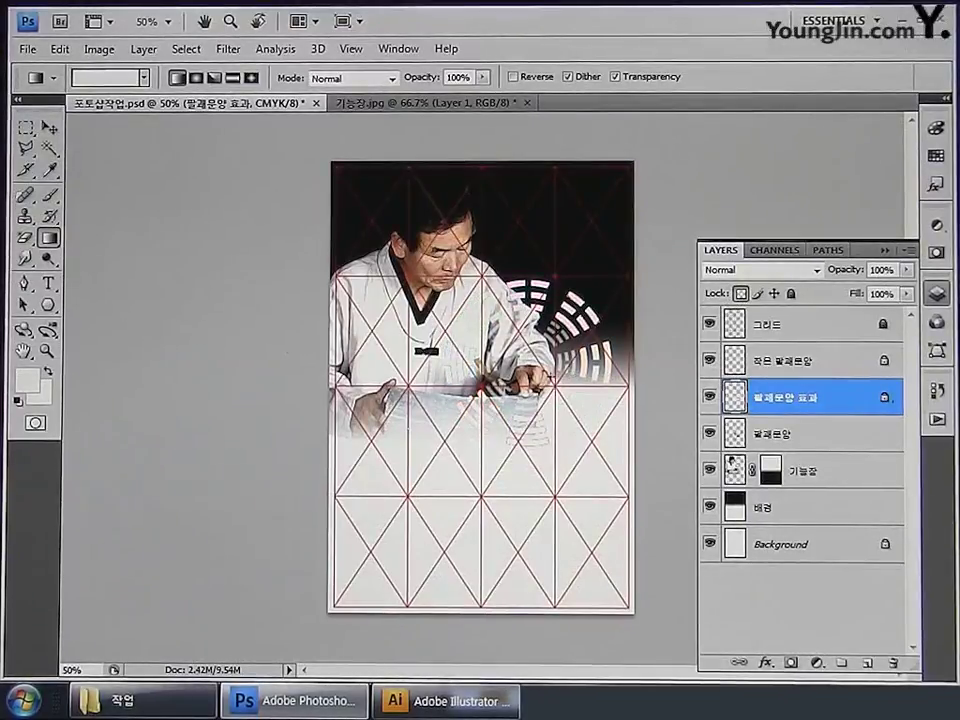
{"action": "double_click", "coordinate": [46, 350]}
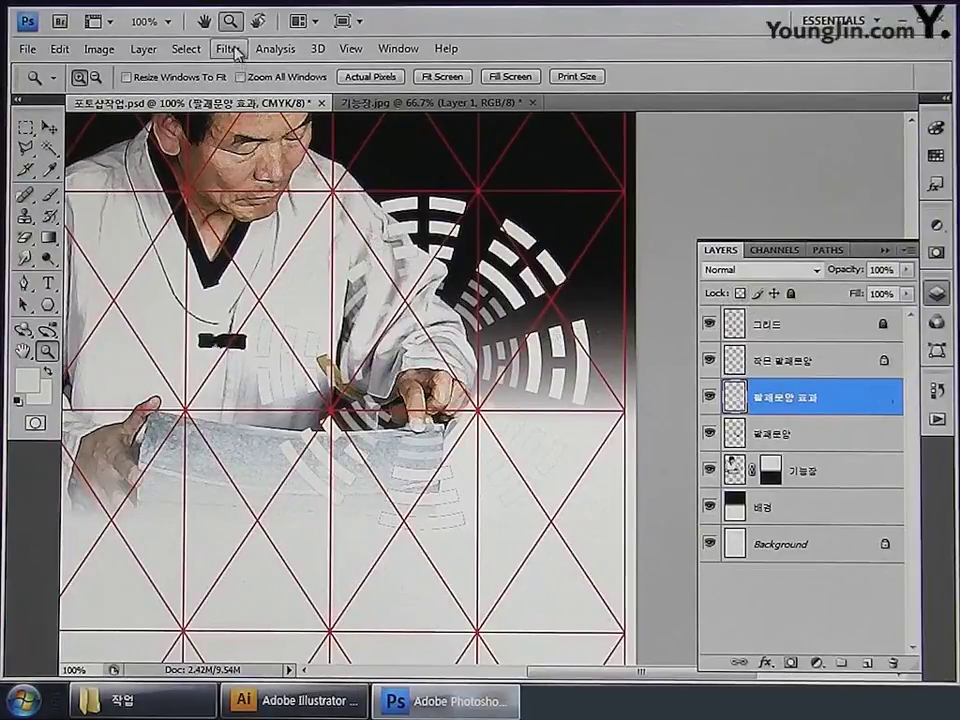
Try a Zoom Radial Blur of amount 100 on the 팔괘문양 효과 layer with the blur centre far to the right.
{"action": "left_click", "coordinate": [230, 49]}
{"action": "mouse_move", "coordinate": [272, 203]}
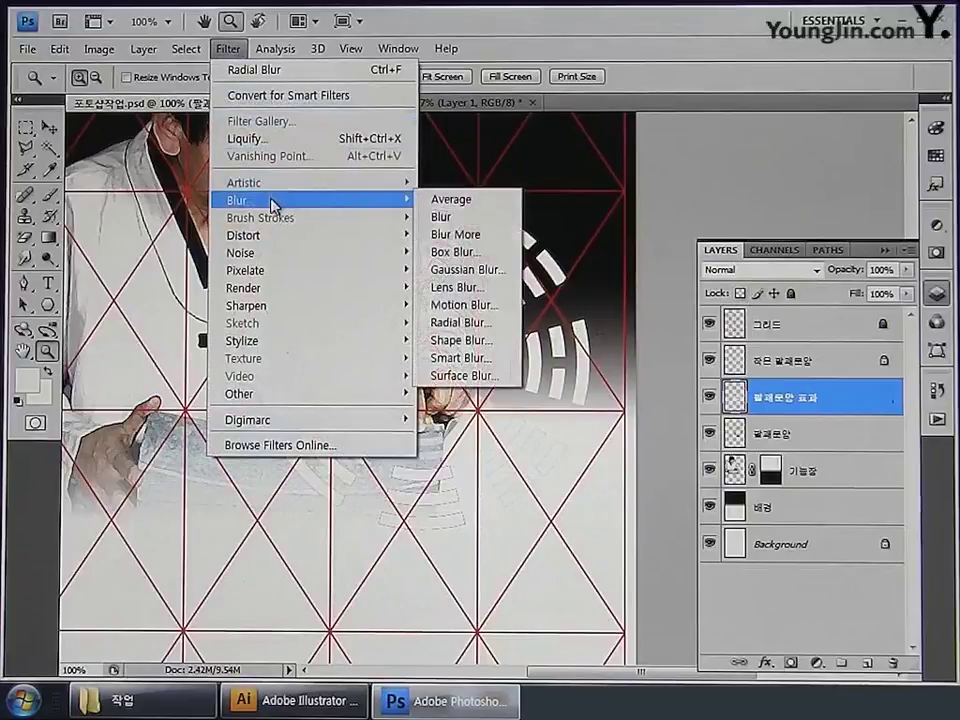
{"action": "left_click", "coordinate": [470, 322]}
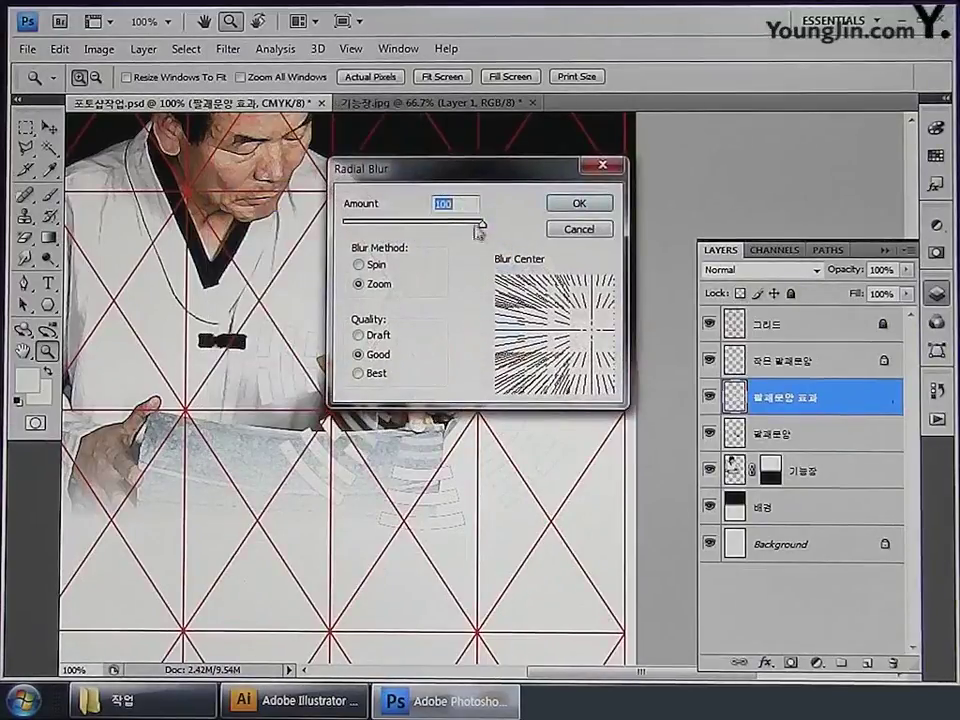
{"action": "type", "text": "100"}
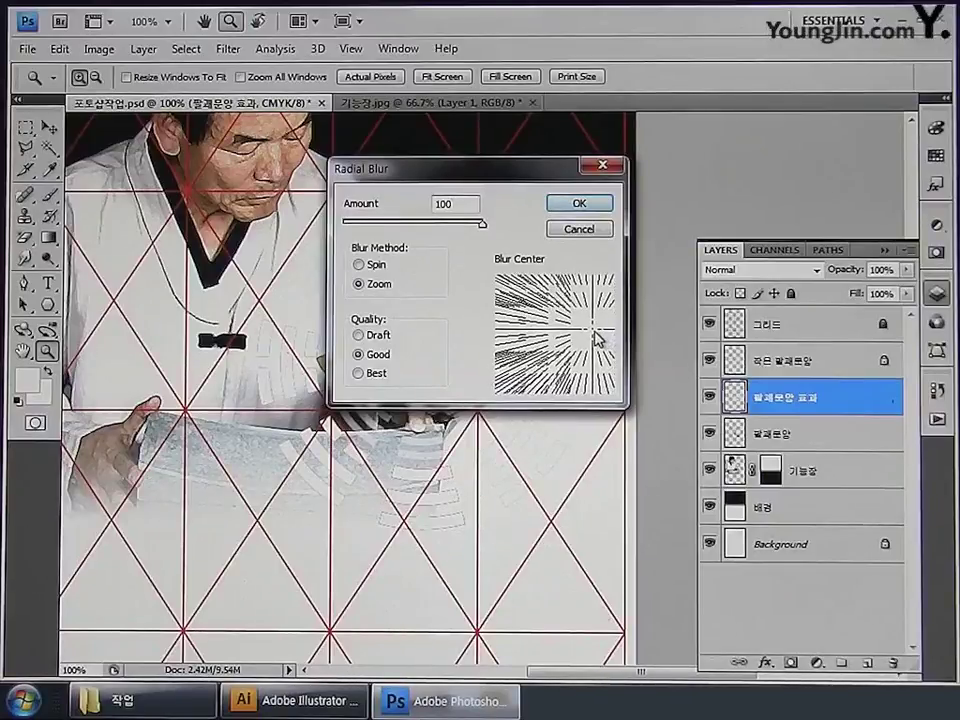
{"action": "left_click", "coordinate": [579, 204]}
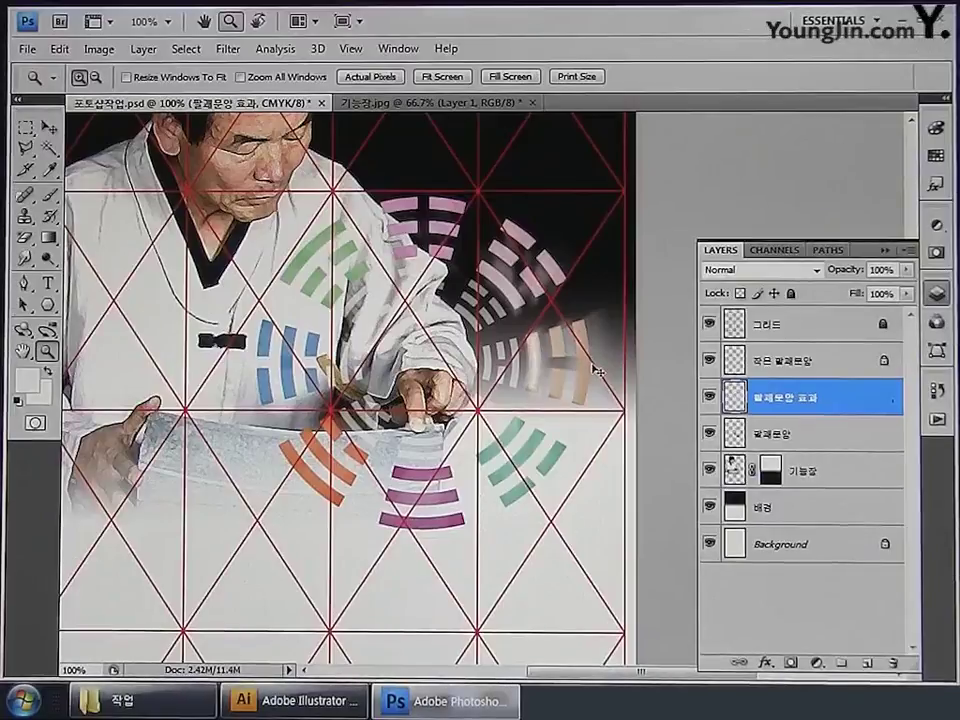
{"action": "key", "text": "alt+shift+BackSpace"}
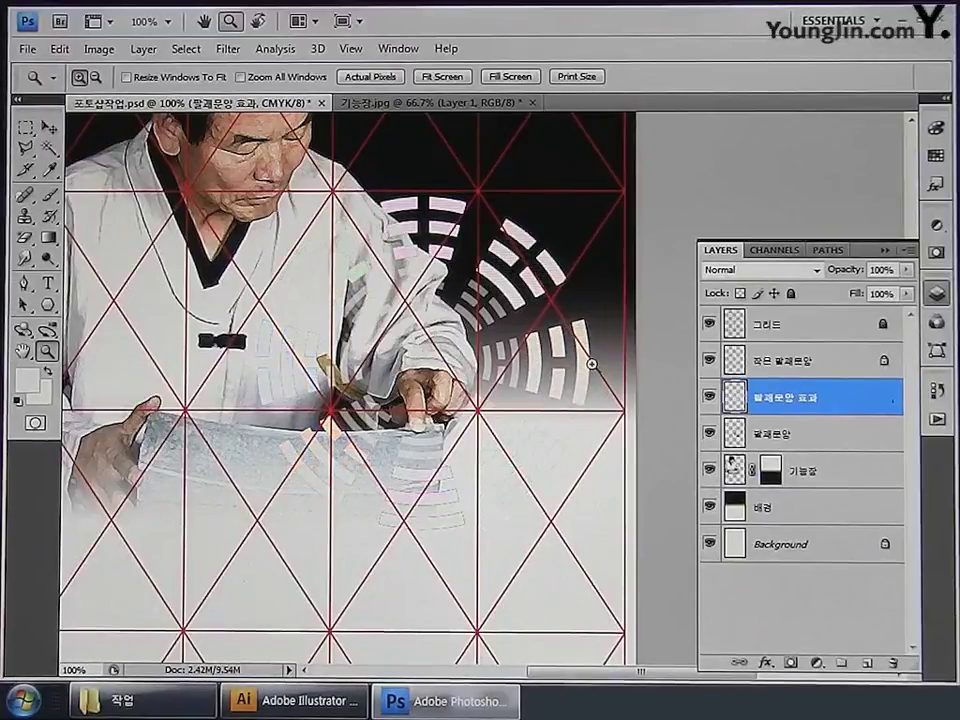
Apply a Good-quality Zoom Radial Blur of 100, centred slightly right of middle, to 팔괘문양 효과 and move that layer beneath 팔괘문양.
{"action": "left_click", "coordinate": [238, 50]}
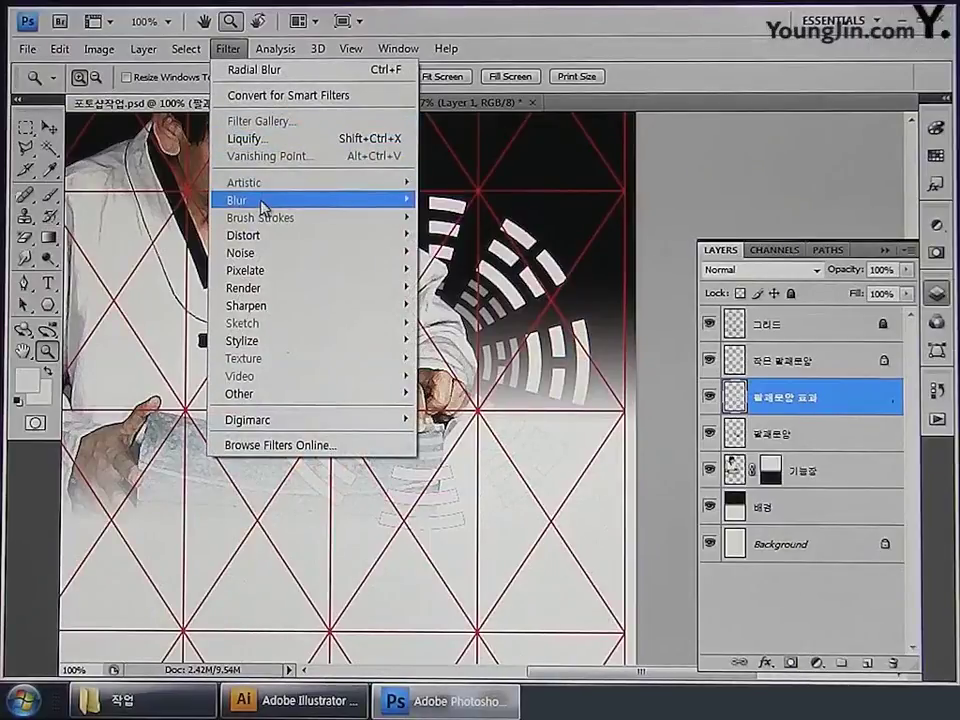
{"action": "mouse_move", "coordinate": [264, 200]}
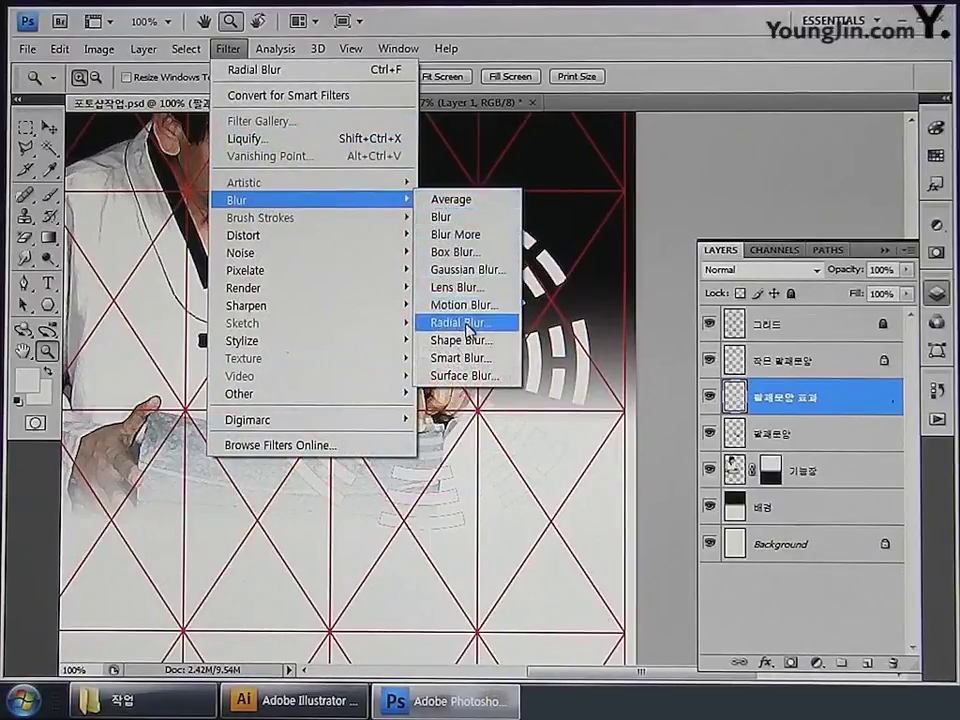
{"action": "left_click", "coordinate": [470, 323]}
{"action": "left_click", "coordinate": [581, 333]}
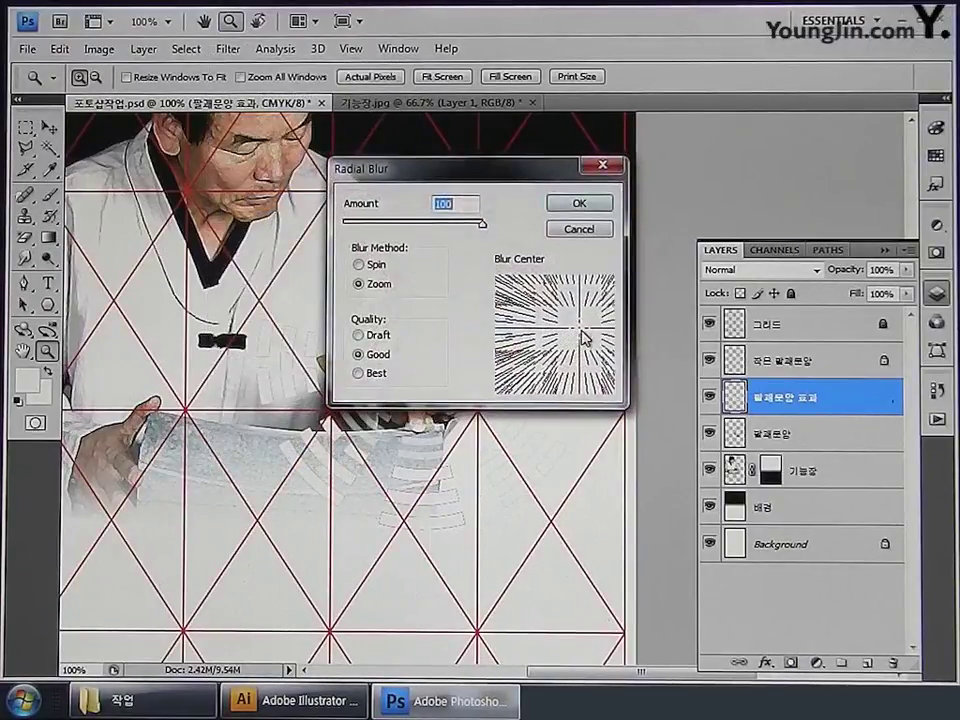
{"action": "left_click", "coordinate": [583, 339]}
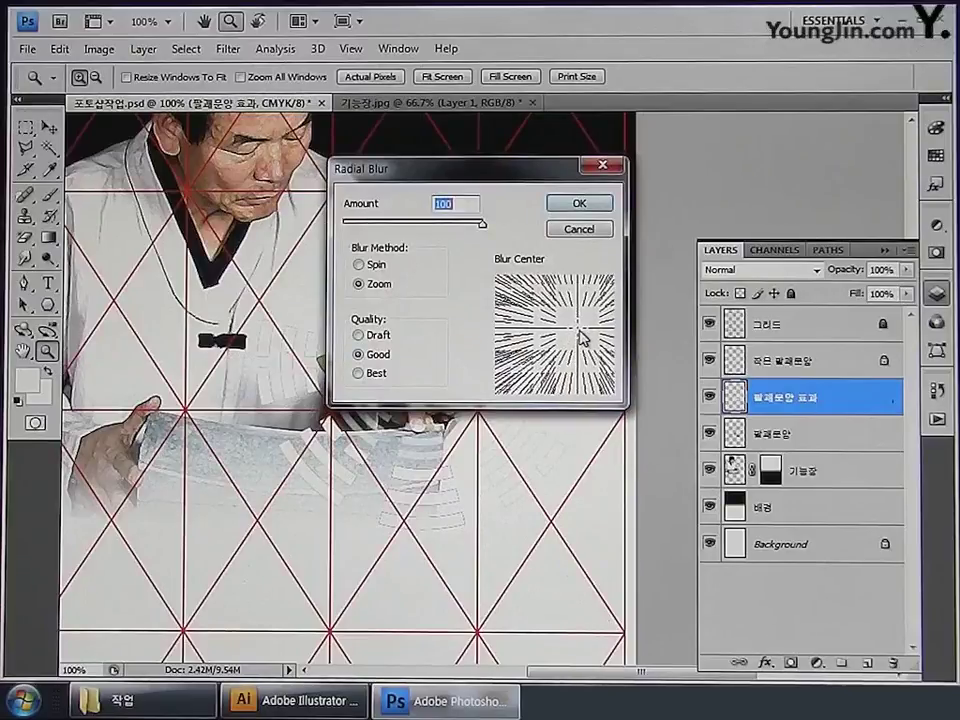
{"action": "left_click", "coordinate": [580, 204]}
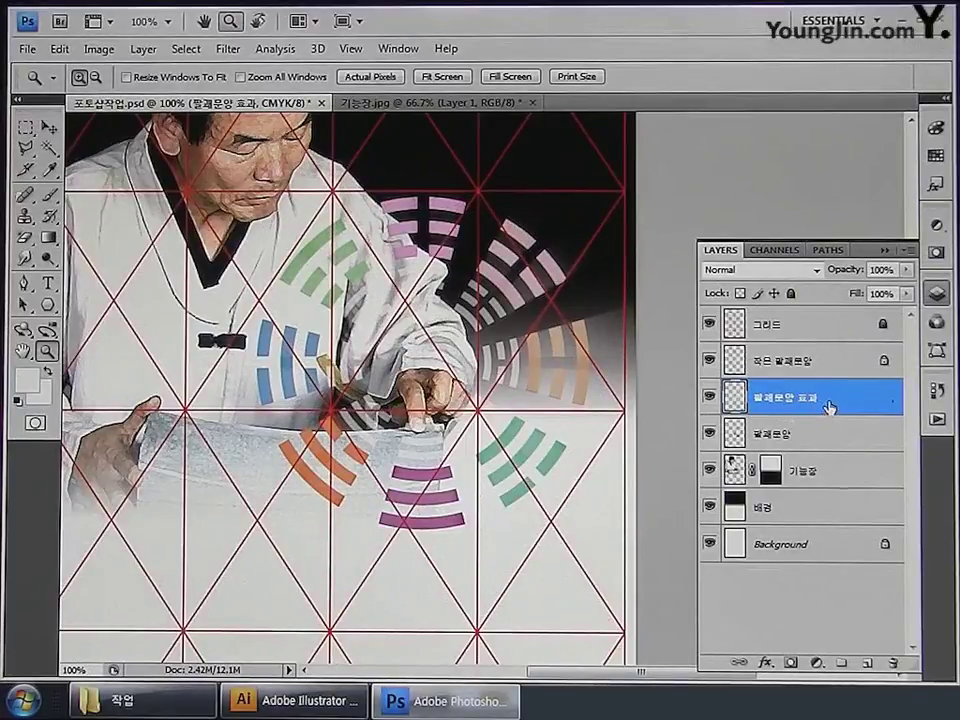
{"action": "left_click_drag", "start_coordinate": [829, 406], "coordinate": [836, 459]}
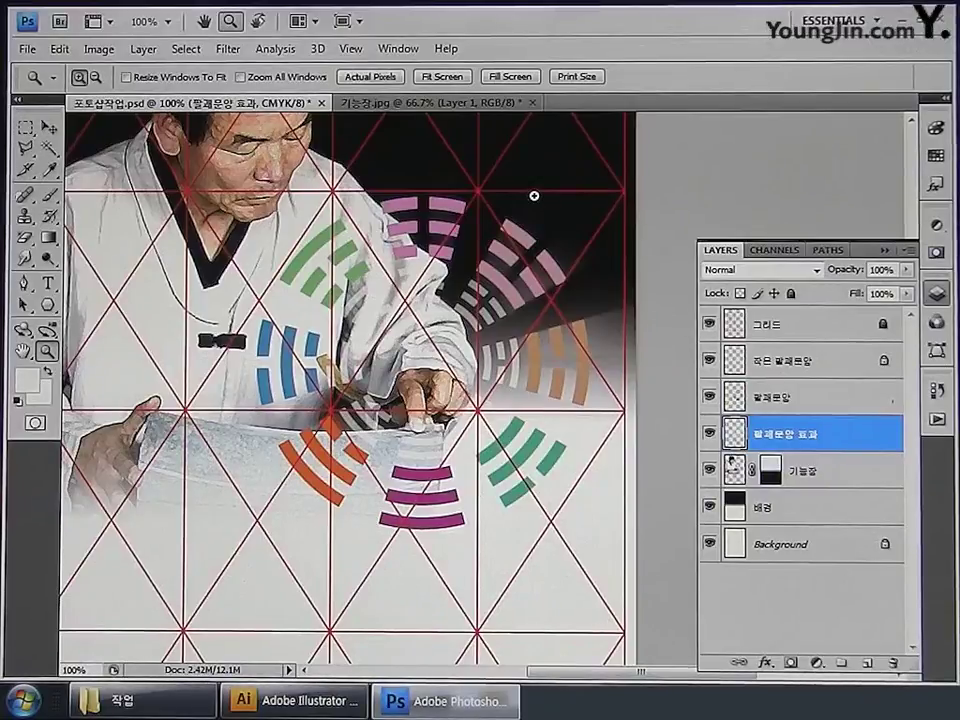
{"action": "left_click_drag", "start_coordinate": [534, 196], "coordinate": [520, 332]}
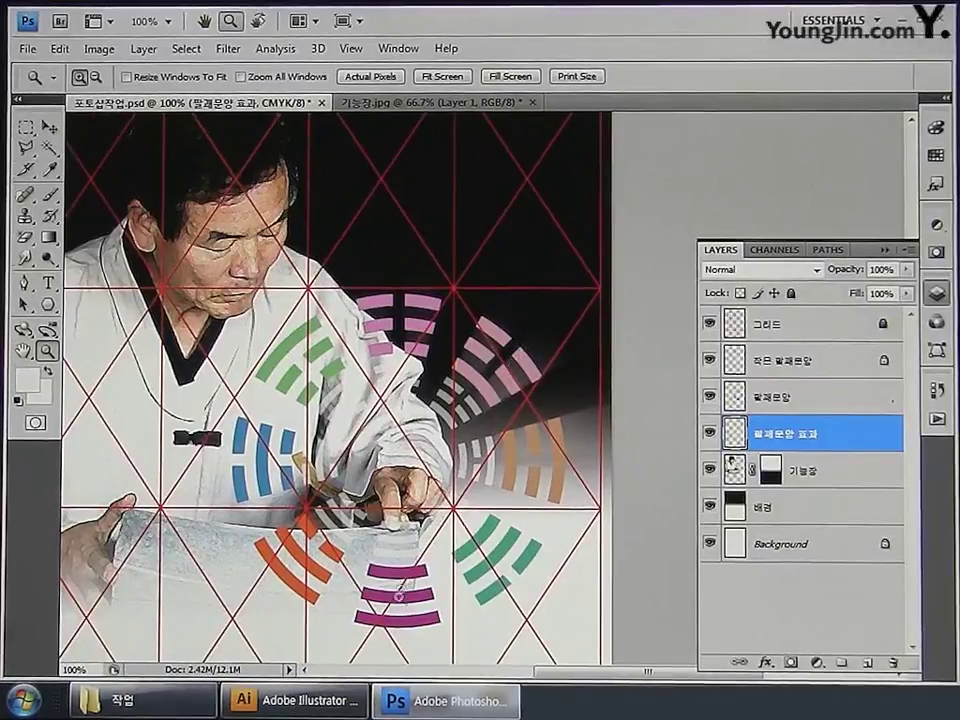
Copy the yellow crane drawing from the Illustrator document and paste it as pixels into 포토샵작업.psd in Photoshop.
{"action": "left_click", "coordinate": [344, 704]}
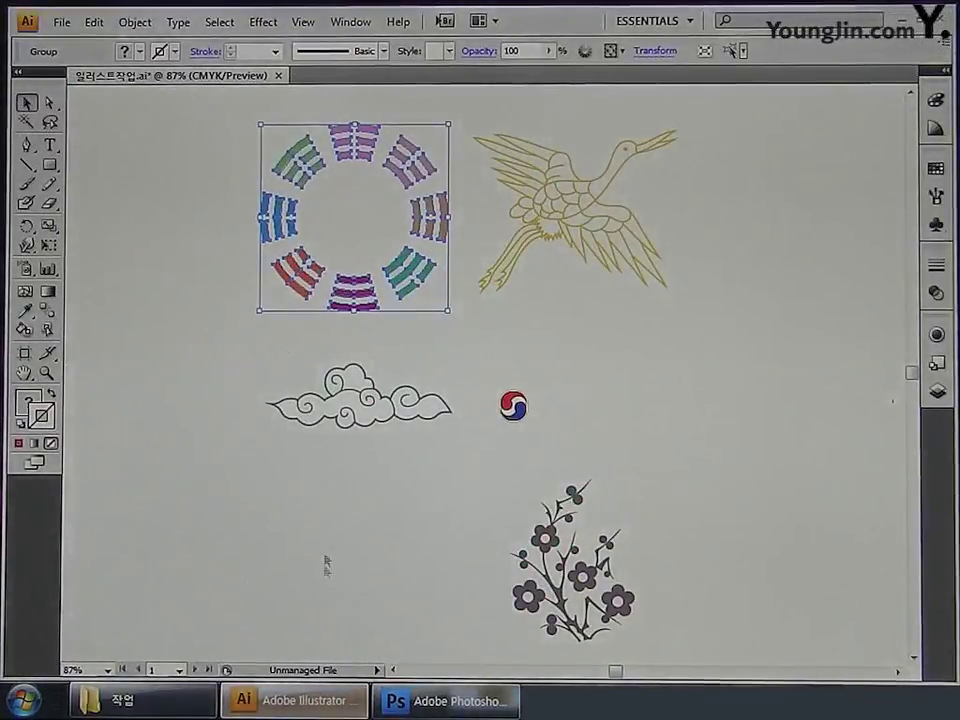
{"action": "left_click", "coordinate": [463, 253]}
{"action": "left_click_drag", "start_coordinate": [470, 107], "coordinate": [686, 315]}
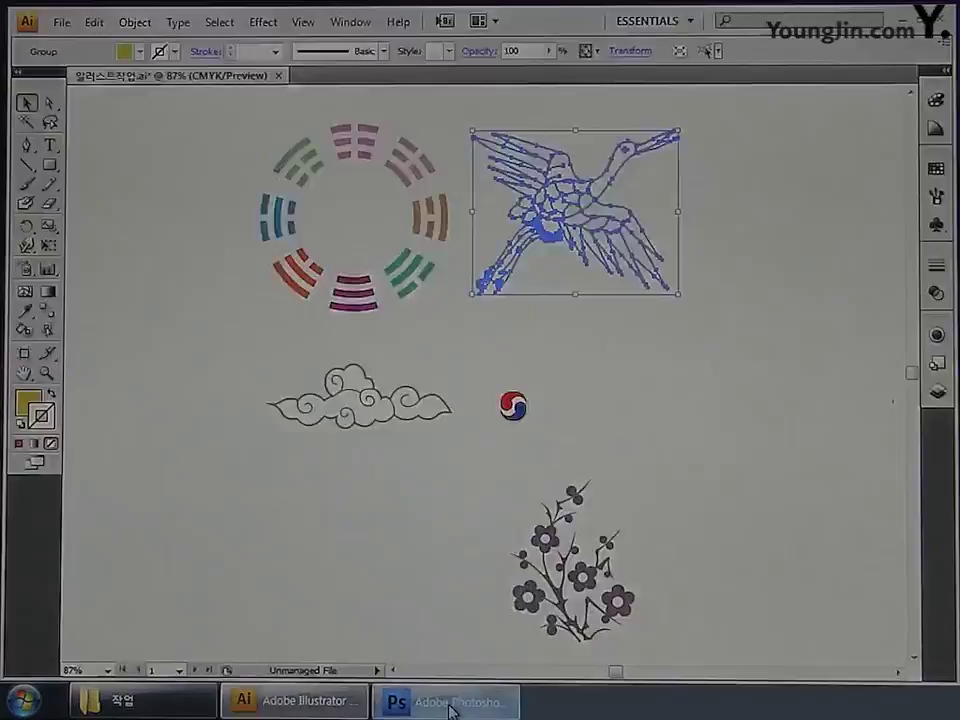
{"action": "left_click", "coordinate": [449, 710]}
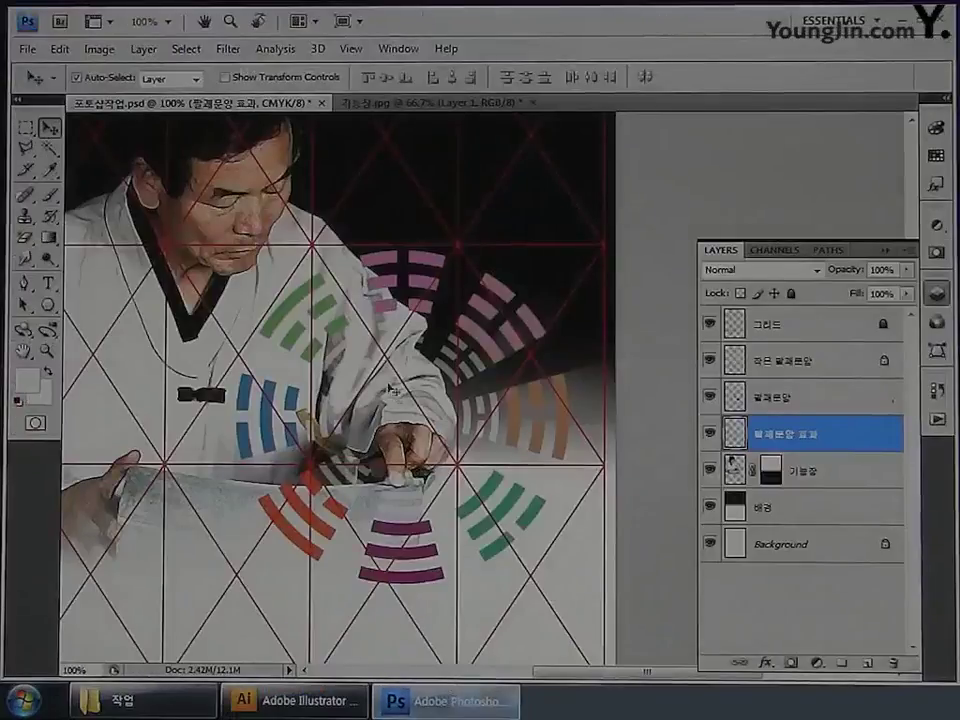
{"action": "key", "text": "ctrl+v"}
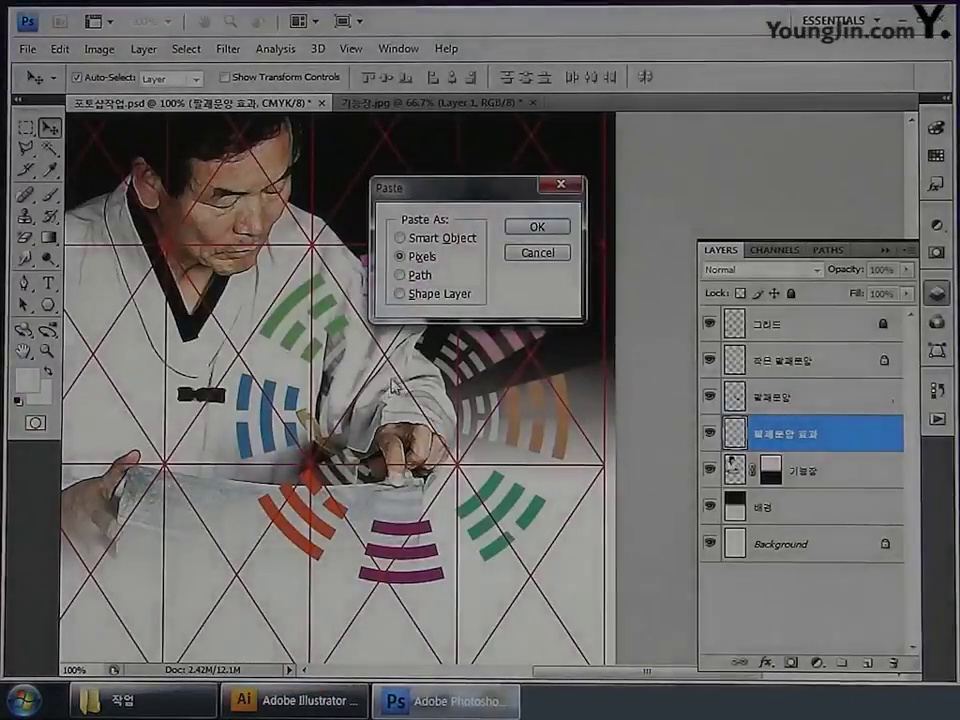
{"action": "left_click", "coordinate": [527, 228]}
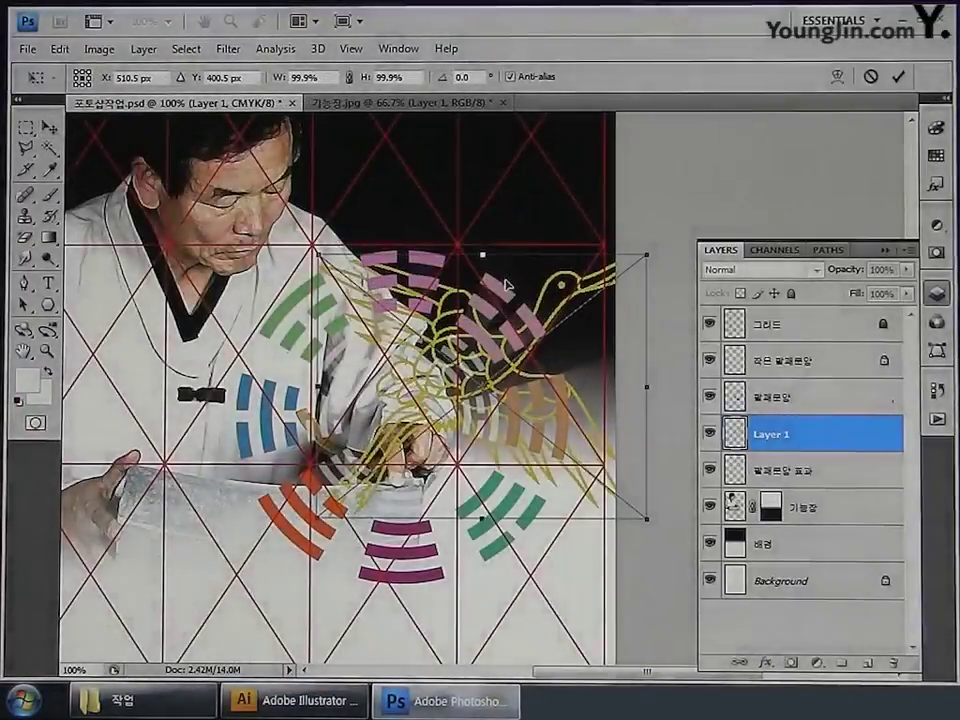
Scale the pasted crane proportionally to about 74% and place it on the black background beside the craftsman's face.
{"action": "left_click_drag", "start_coordinate": [508, 274], "coordinate": [455, 139]}
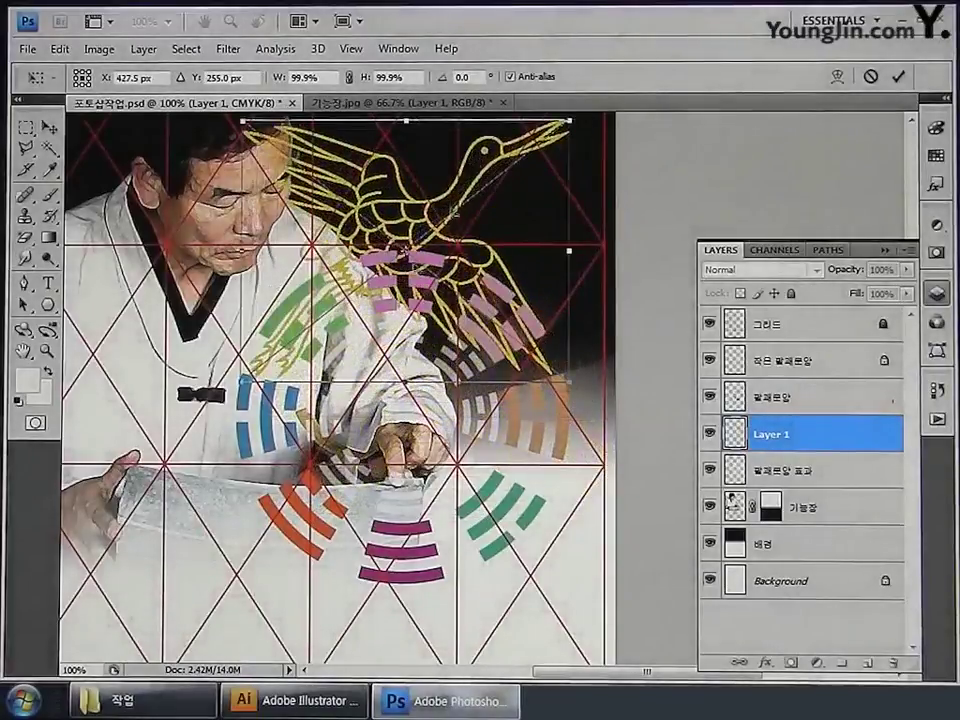
{"action": "scroll", "coordinate": [455, 139], "scroll_direction": "up", "scroll_amount": 5}
{"action": "left_click_drag", "start_coordinate": [565, 272], "coordinate": [457, 288]}
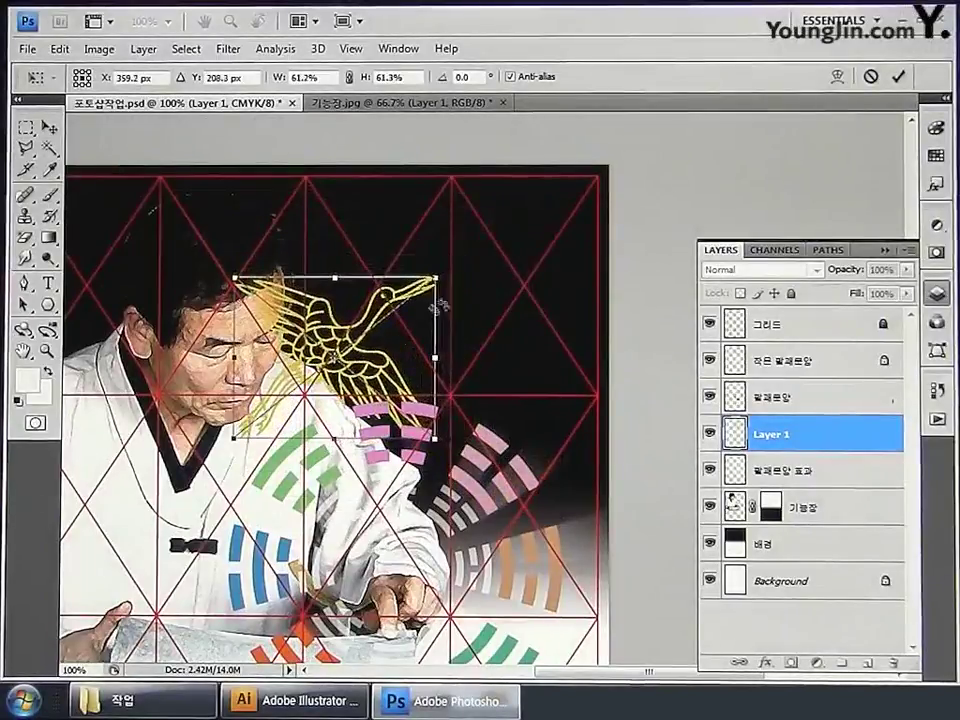
{"action": "left_click_drag", "start_coordinate": [360, 337], "coordinate": [399, 235]}
{"action": "left_click_drag", "start_coordinate": [474, 171], "coordinate": [452, 236]}
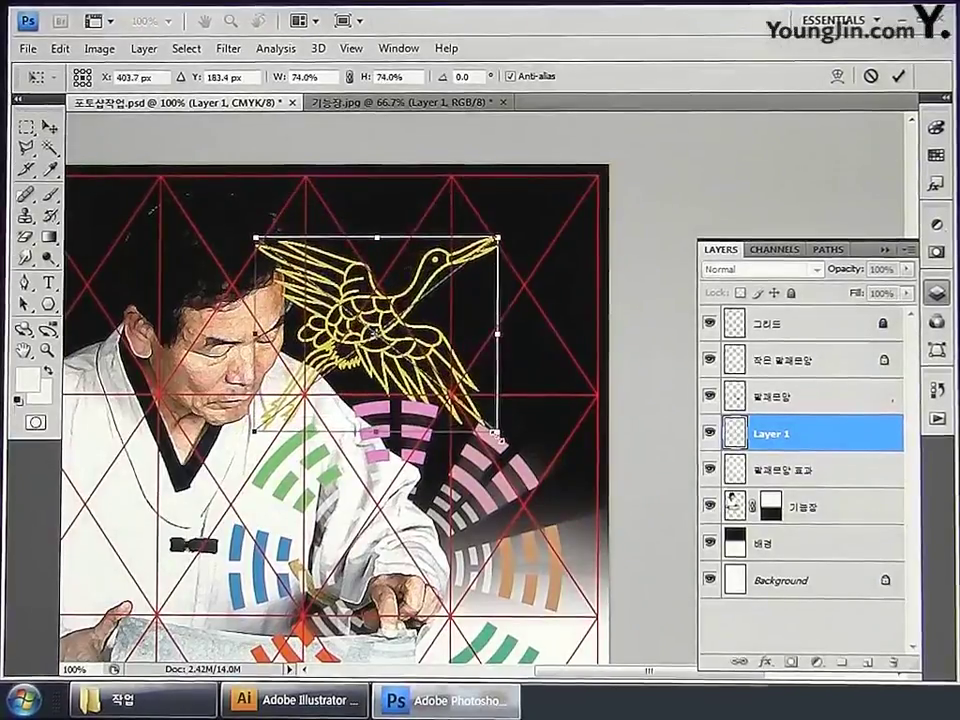
{"action": "key", "text": "Return"}
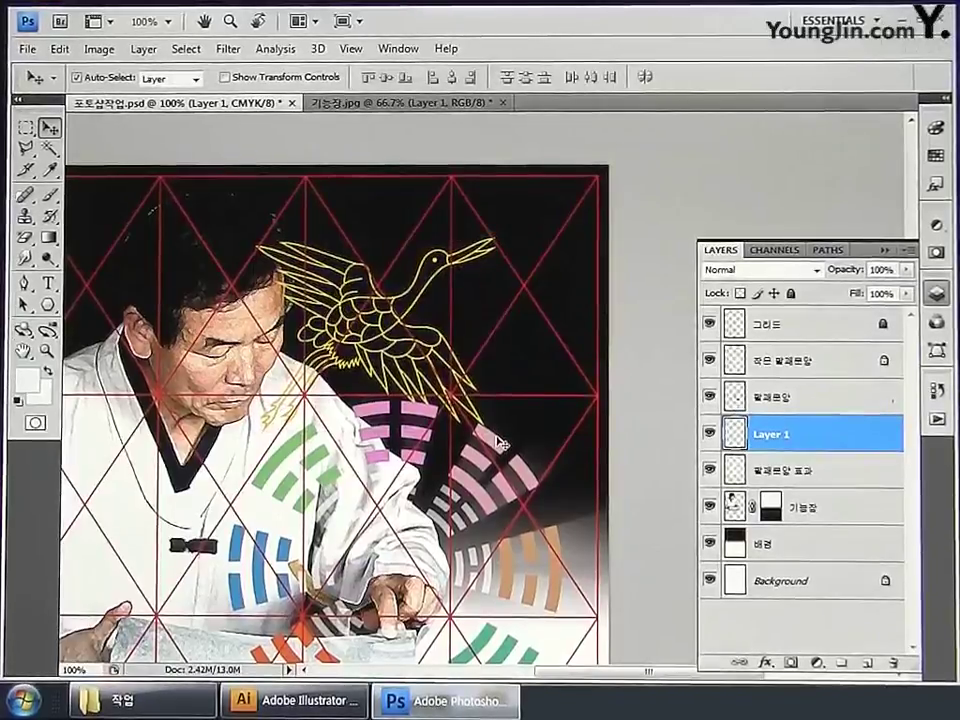
Rename the crane layer as 학, move it directly beneath 그리드, and delete the part overlapping the craftsman's silhouette.
{"action": "double_click", "coordinate": [769, 436]}
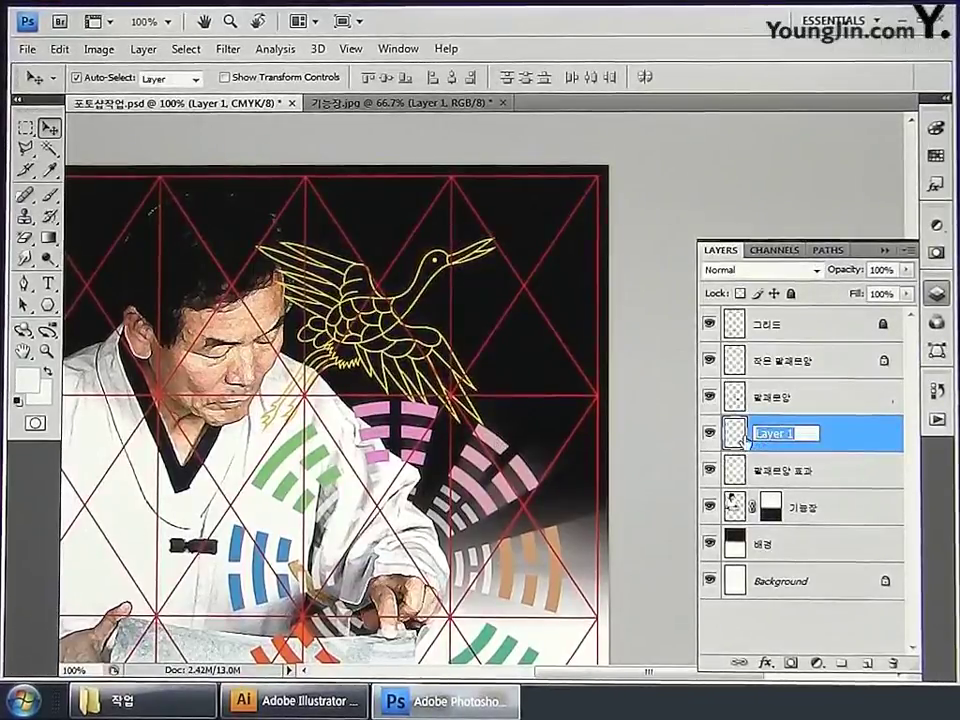
{"action": "type", "text": "극"}
{"action": "key", "text": "Return"}
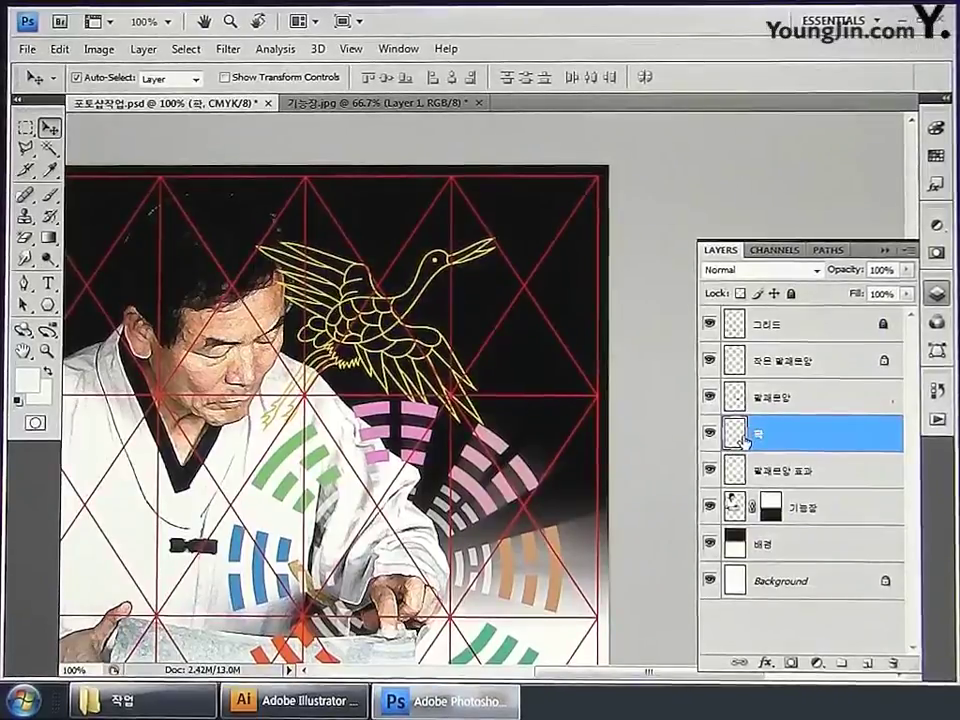
{"action": "left_click_drag", "start_coordinate": [744, 440], "coordinate": [814, 336]}
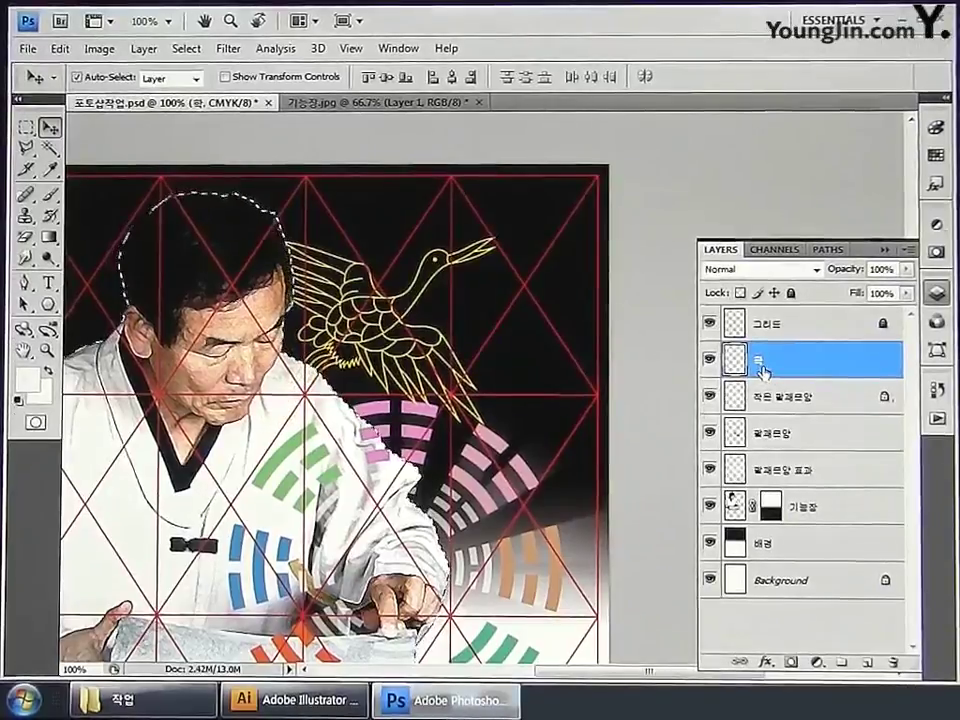
{"action": "key", "text": "Delete"}
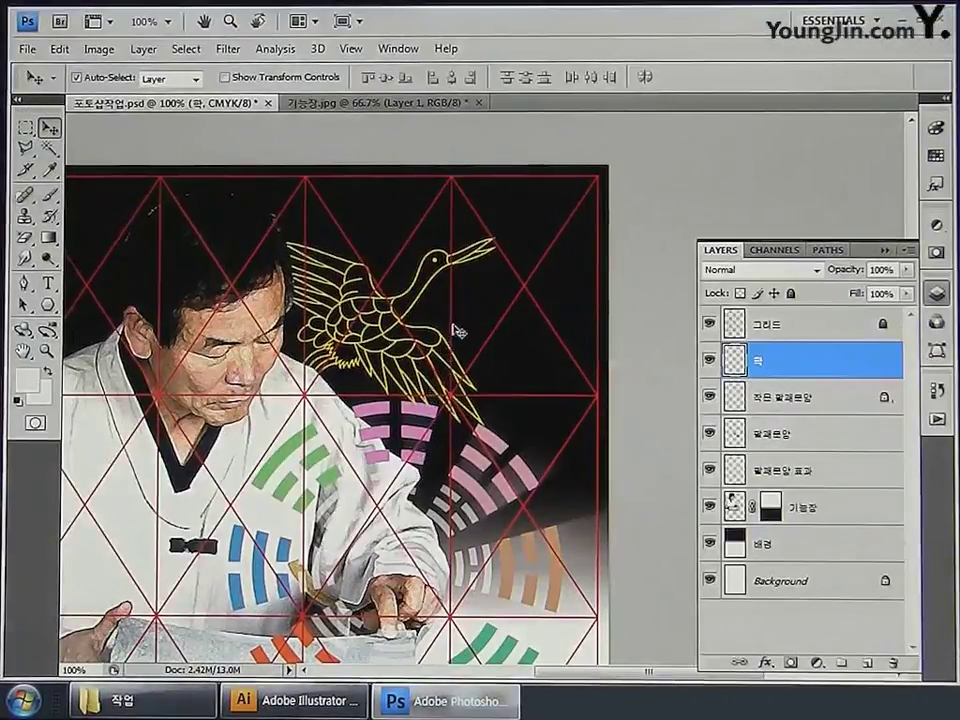
Paste a second crane as pixels, scale it to about 58.9%, rotate it about 164° and place it across the canvas's upper edge.
{"action": "key", "text": "ctrl+v"}
{"action": "left_click", "coordinate": [530, 225]}
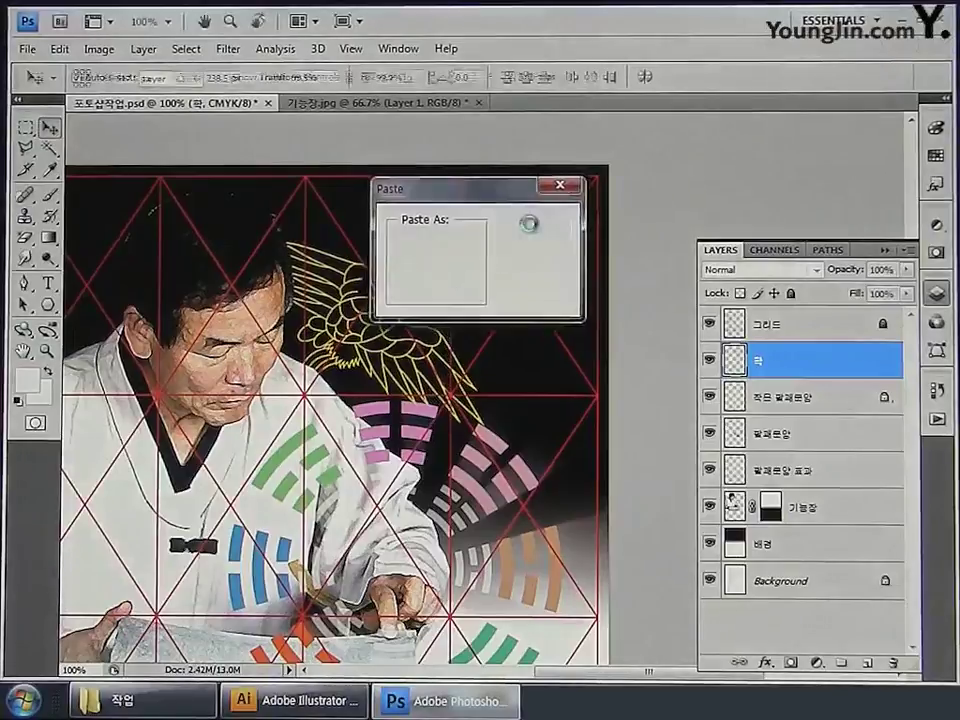
{"action": "left_click_drag", "start_coordinate": [650, 258], "coordinate": [527, 462]}
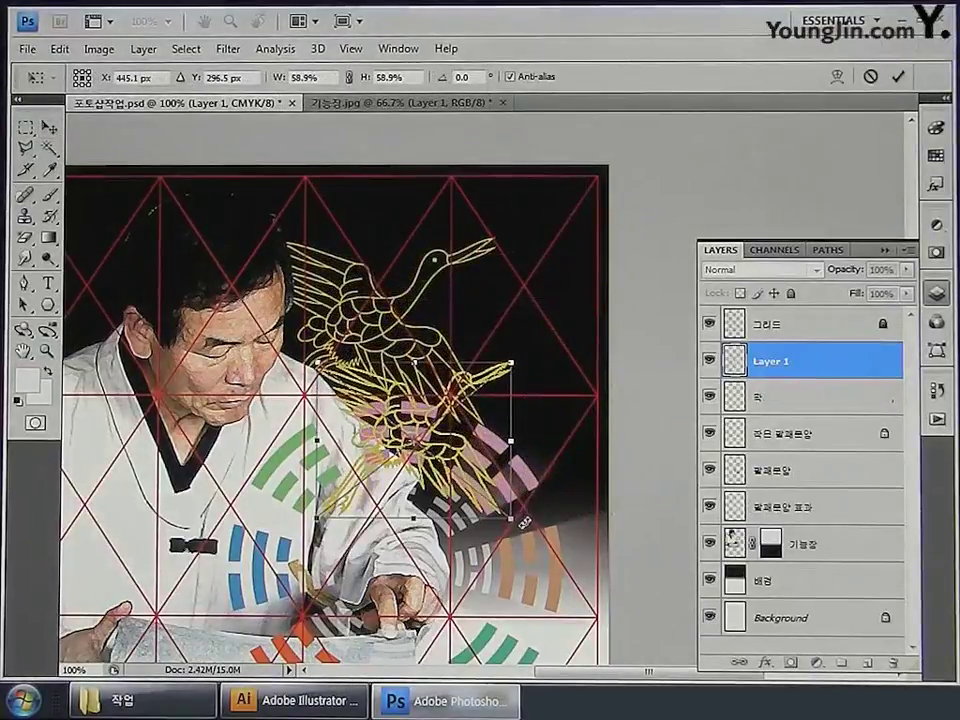
{"action": "left_click_drag", "start_coordinate": [524, 521], "coordinate": [236, 300]}
{"action": "left_click_drag", "start_coordinate": [500, 497], "coordinate": [512, 213]}
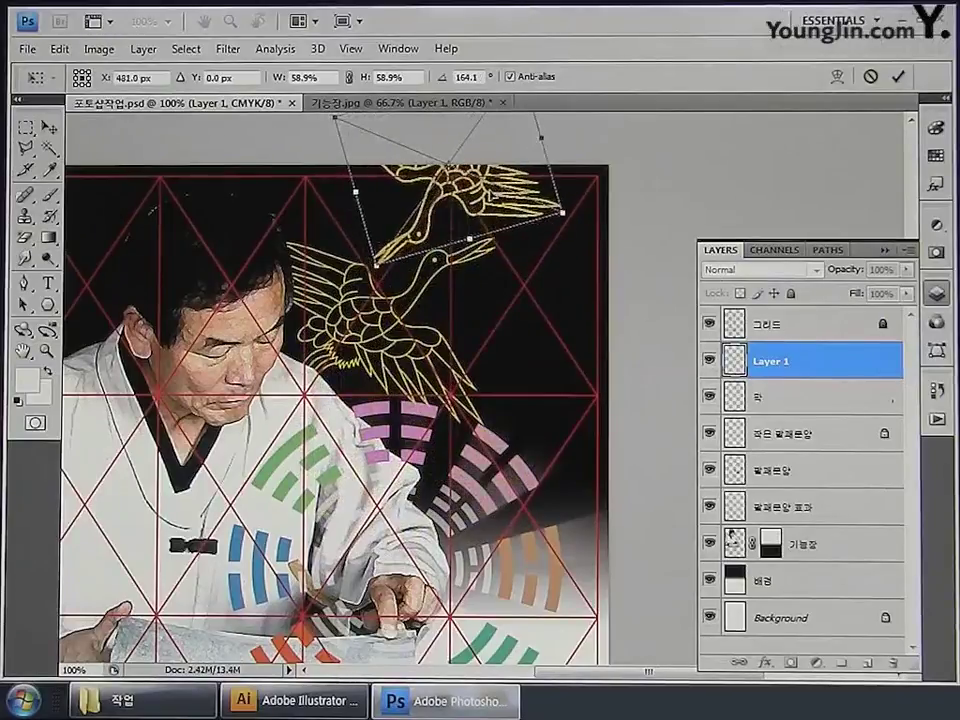
{"action": "key", "text": "Return"}
{"action": "key", "text": "ctrl+g"}
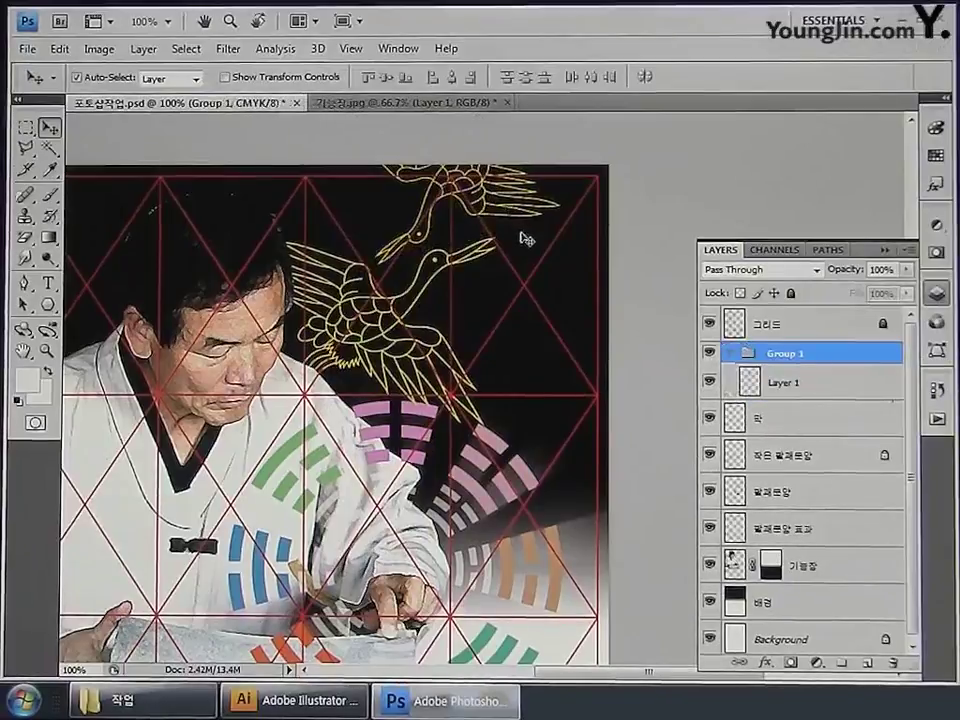
{"action": "key", "text": "ctrl+g"}
{"action": "key", "text": "ctrl+alt+z"}
{"action": "key", "text": "ctrl+alt+z"}
Paste a third crane as pixels, flip it horizontally, shrink it and place it running off the canvas's right edge facing the first crane.
{"action": "key", "text": "ctrl+v"}
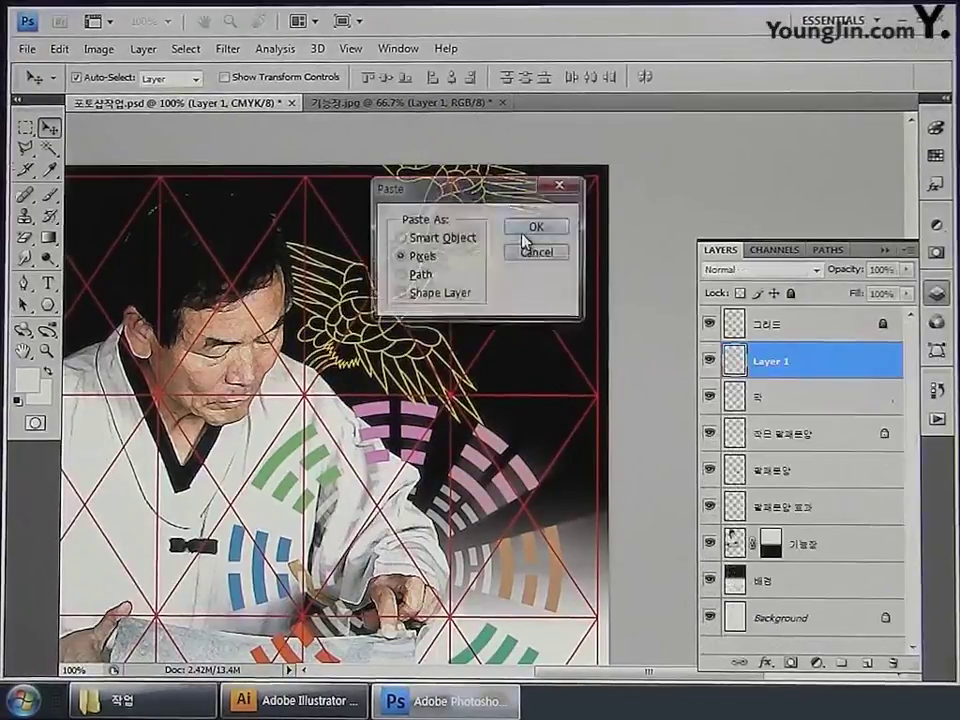
{"action": "left_click", "coordinate": [522, 232]}
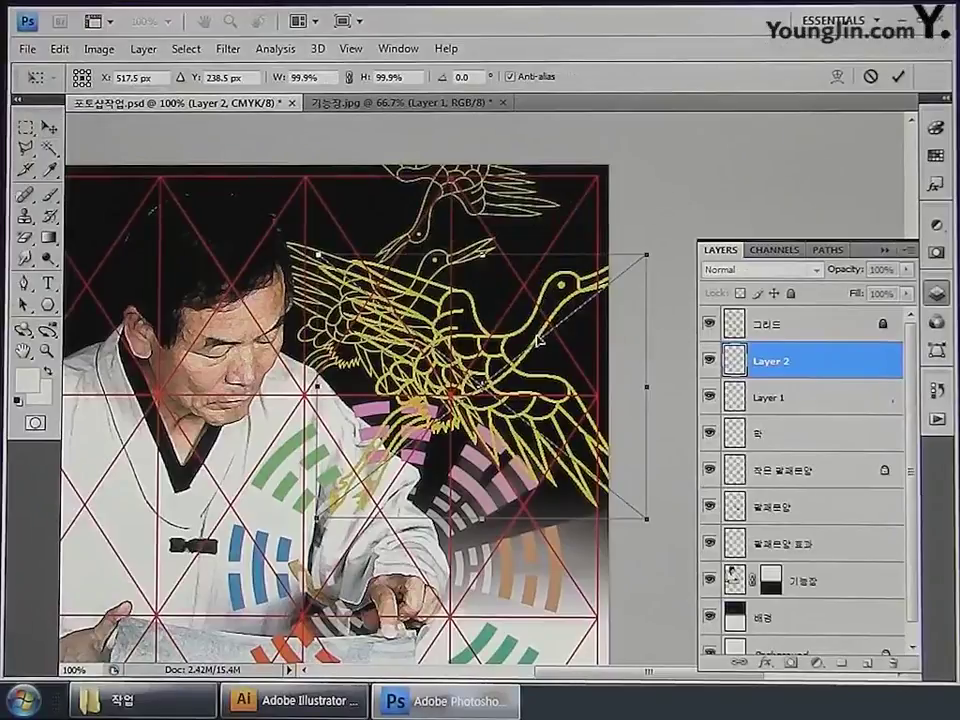
{"action": "right_click", "coordinate": [538, 340]}
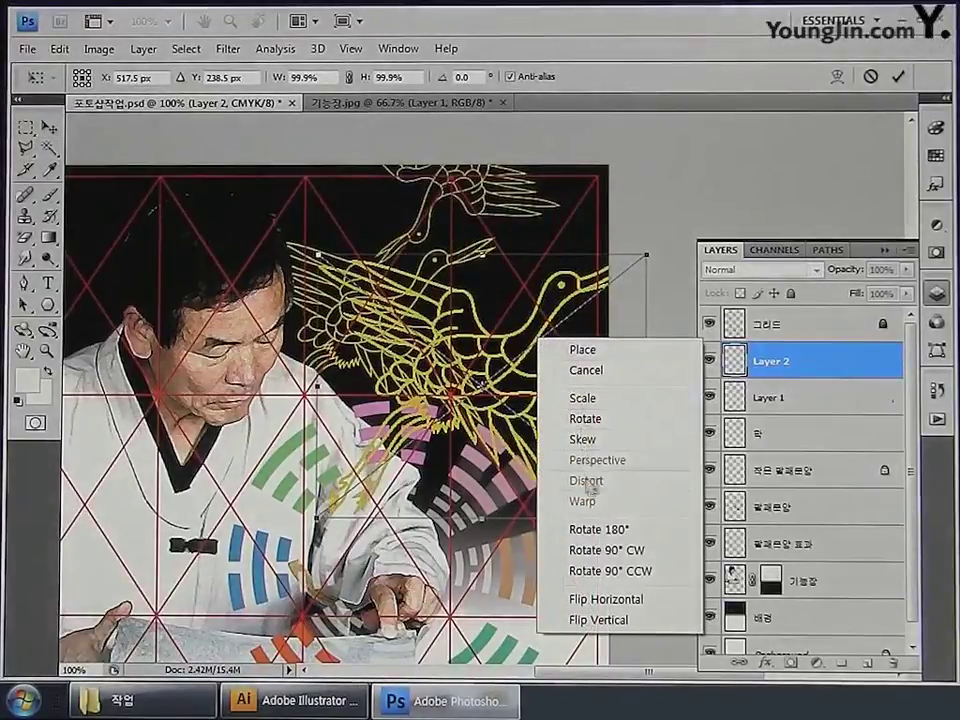
{"action": "left_click", "coordinate": [601, 600]}
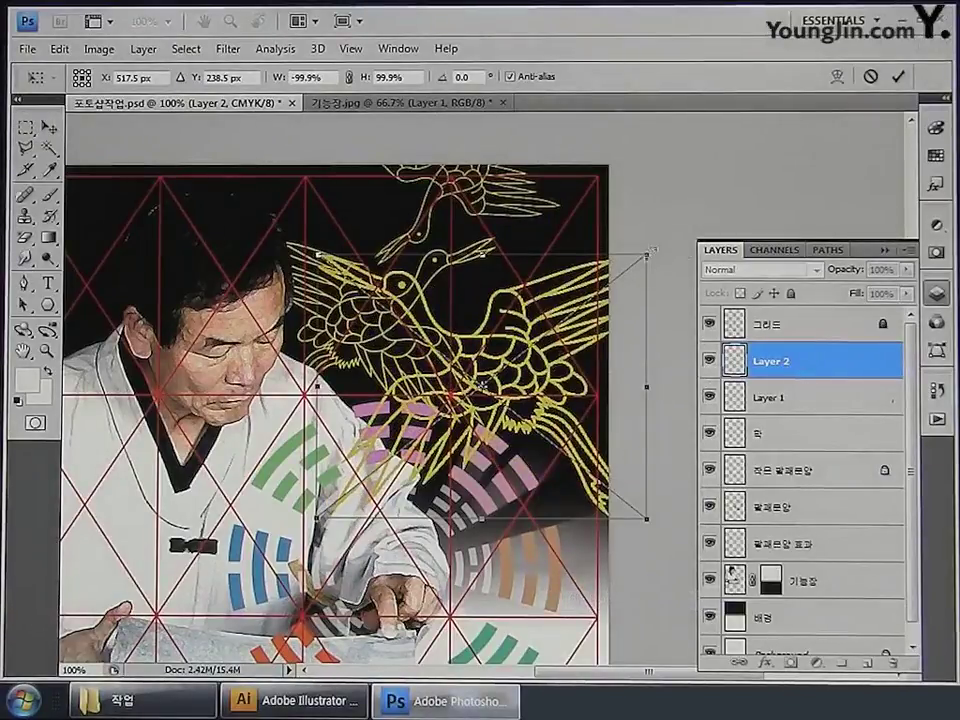
{"action": "mouse_move", "coordinate": [648, 259]}
{"action": "left_mouse_down"}
{"action": "mouse_move", "coordinate": [553, 349]}
{"action": "mouse_move", "coordinate": [551, 339]}
{"action": "mouse_move", "coordinate": [620, 279]}
{"action": "mouse_move", "coordinate": [661, 266]}
{"action": "left_mouse_up"}
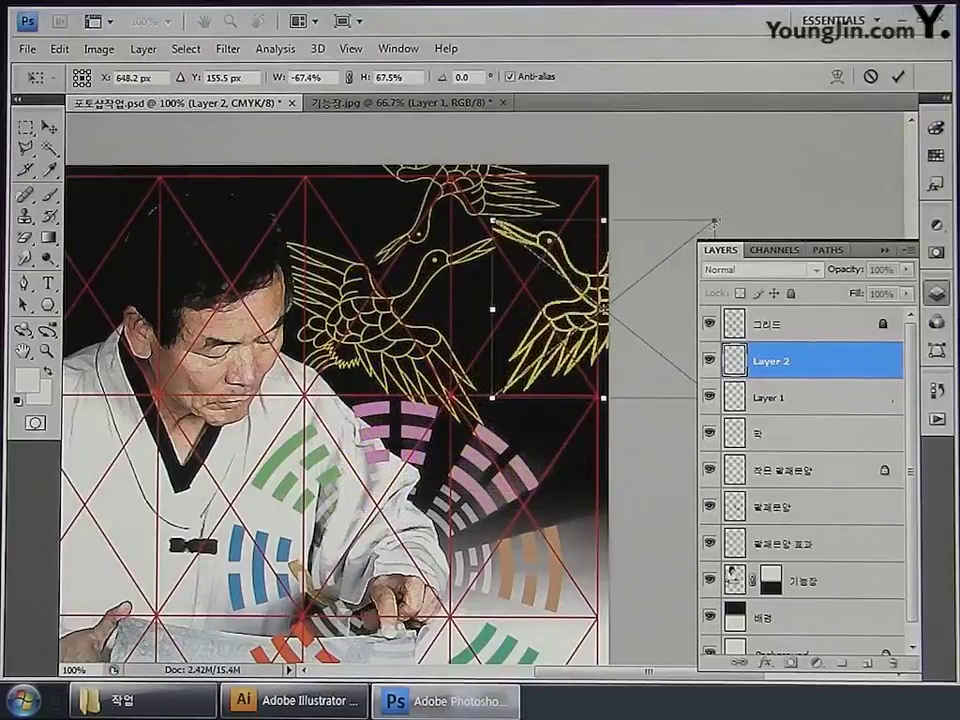
{"action": "left_click_drag", "start_coordinate": [606, 300], "coordinate": [590, 283]}
{"action": "key", "text": "Return"}
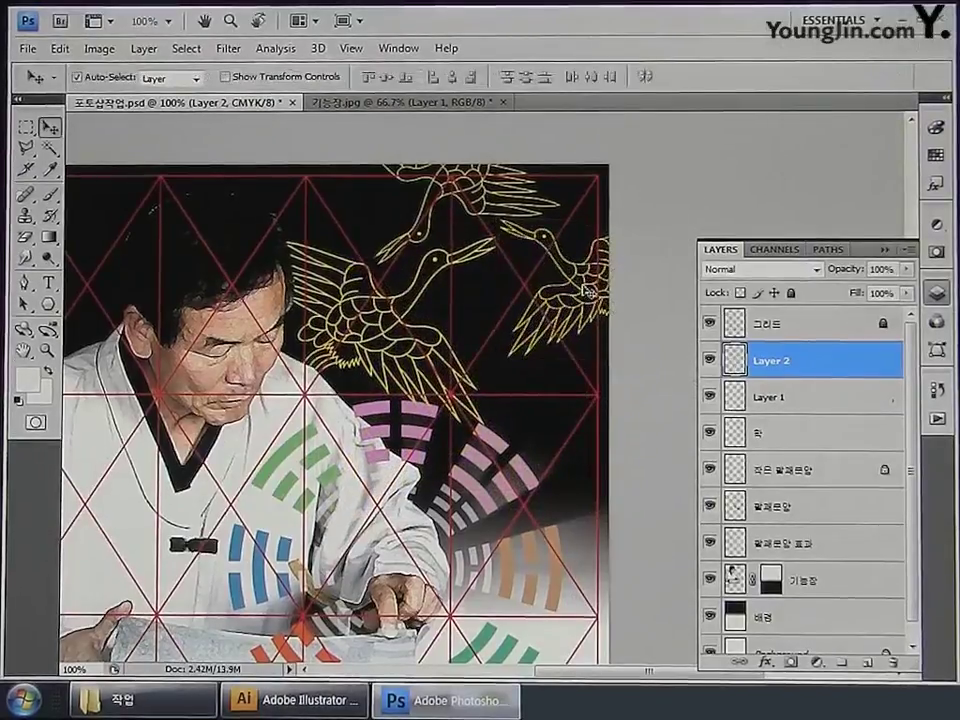
Paste a fourth crane as pixels, scale it to about 55.2% and place it on the craftsman's robe above his hand.
{"action": "left_click_drag", "start_coordinate": [233, 500], "coordinate": [478, 345]}
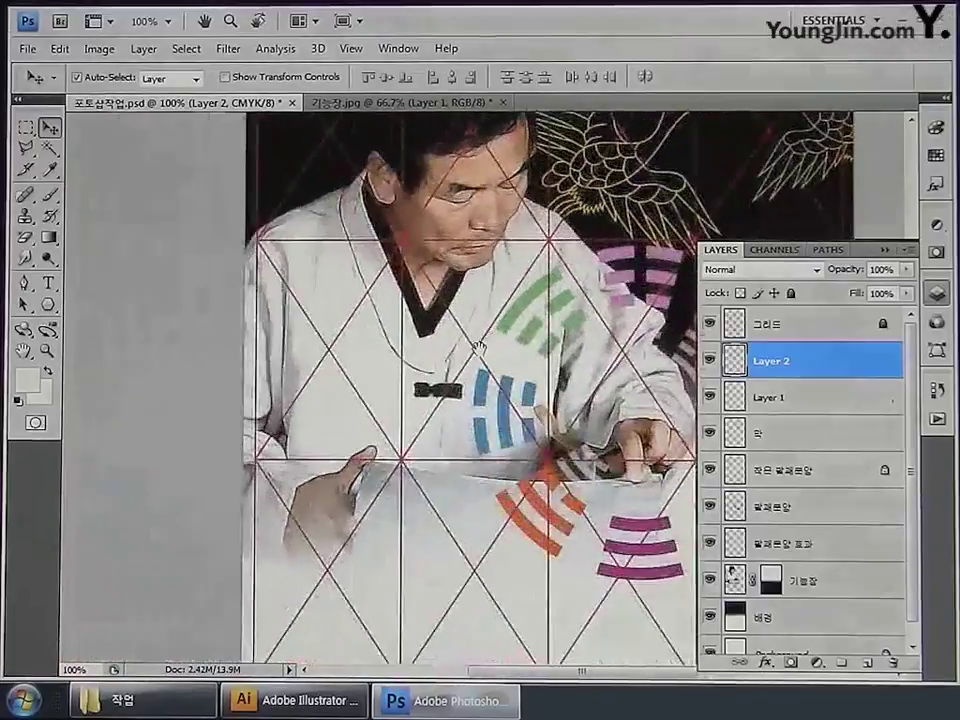
{"action": "key", "text": "ctrl+v"}
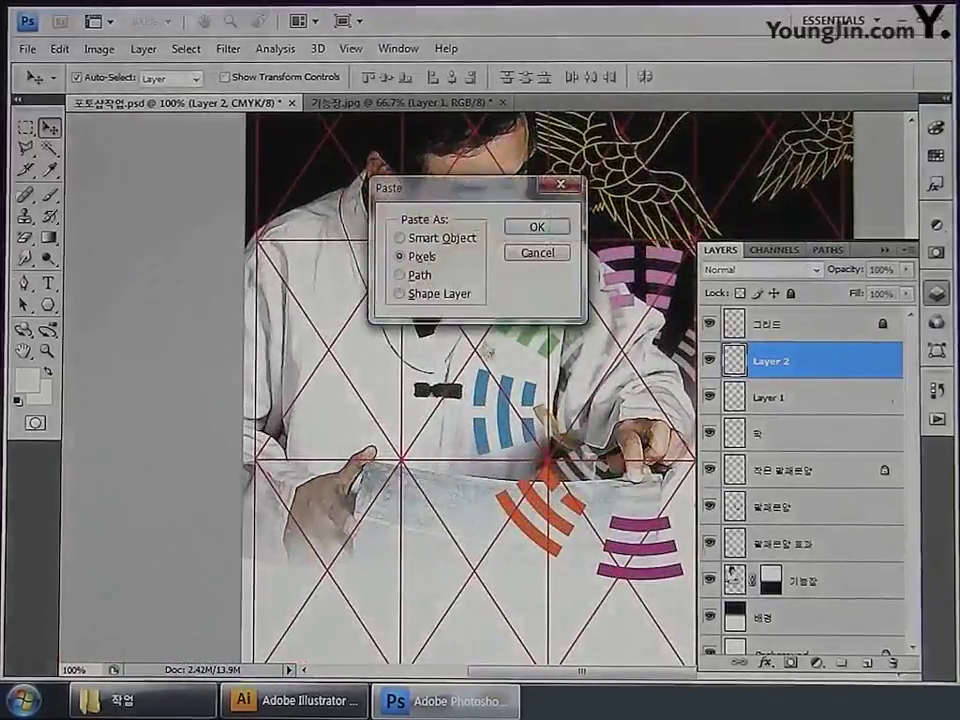
{"action": "left_click", "coordinate": [538, 229]}
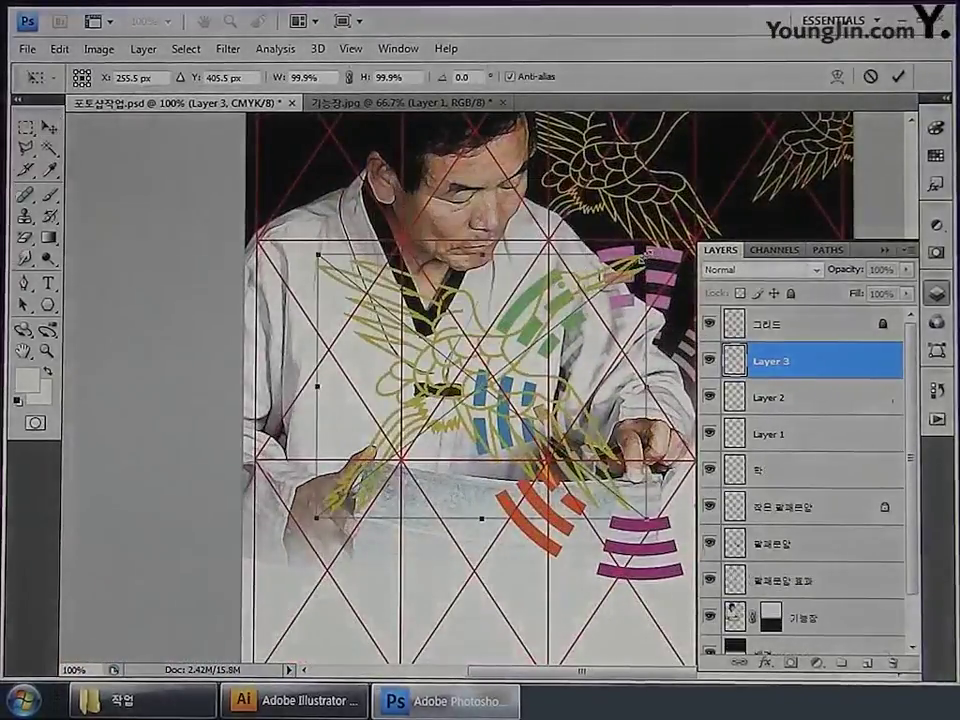
{"action": "left_click_drag", "start_coordinate": [648, 254], "coordinate": [514, 343]}
{"action": "left_click_drag", "start_coordinate": [478, 428], "coordinate": [461, 427]}
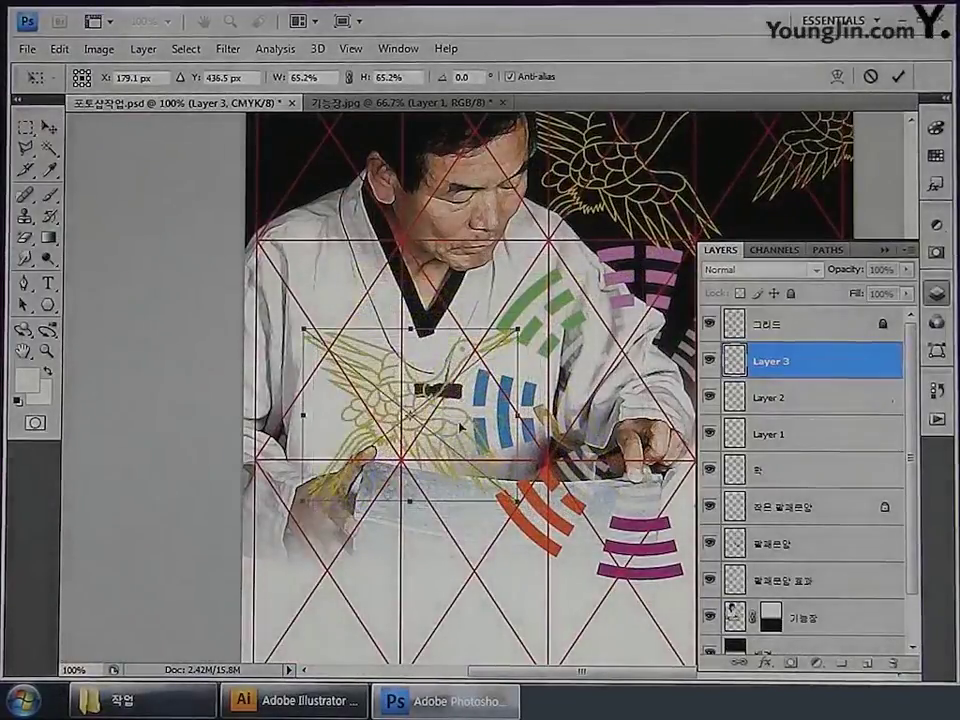
{"action": "left_click_drag", "start_coordinate": [517, 414], "coordinate": [484, 415]}
{"action": "left_click_drag", "start_coordinate": [430, 395], "coordinate": [430, 392]}
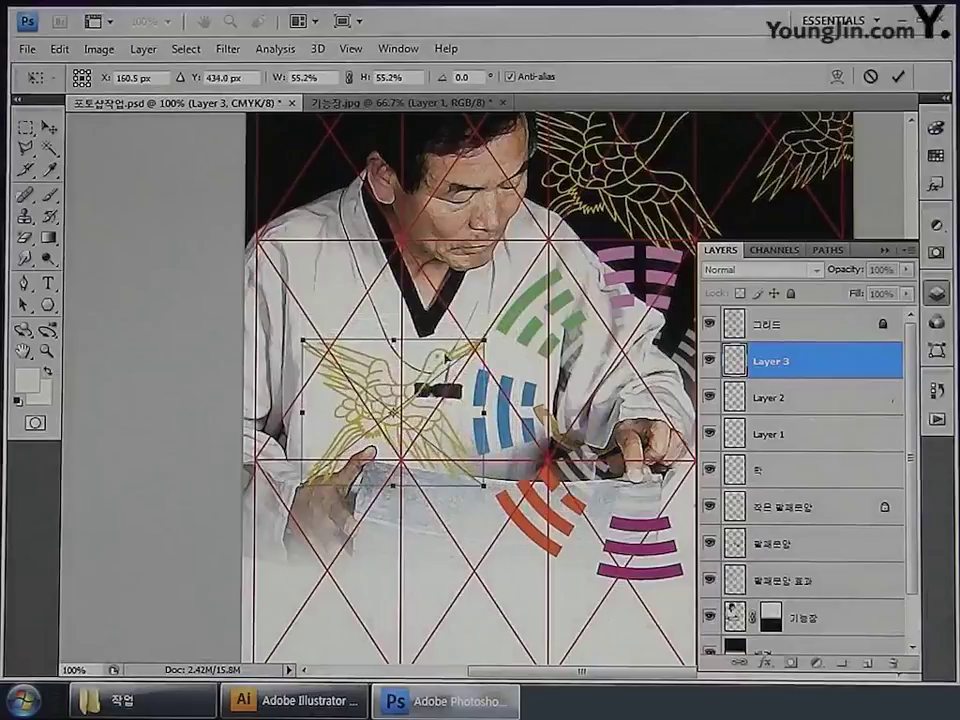
{"action": "key", "text": "Return"}
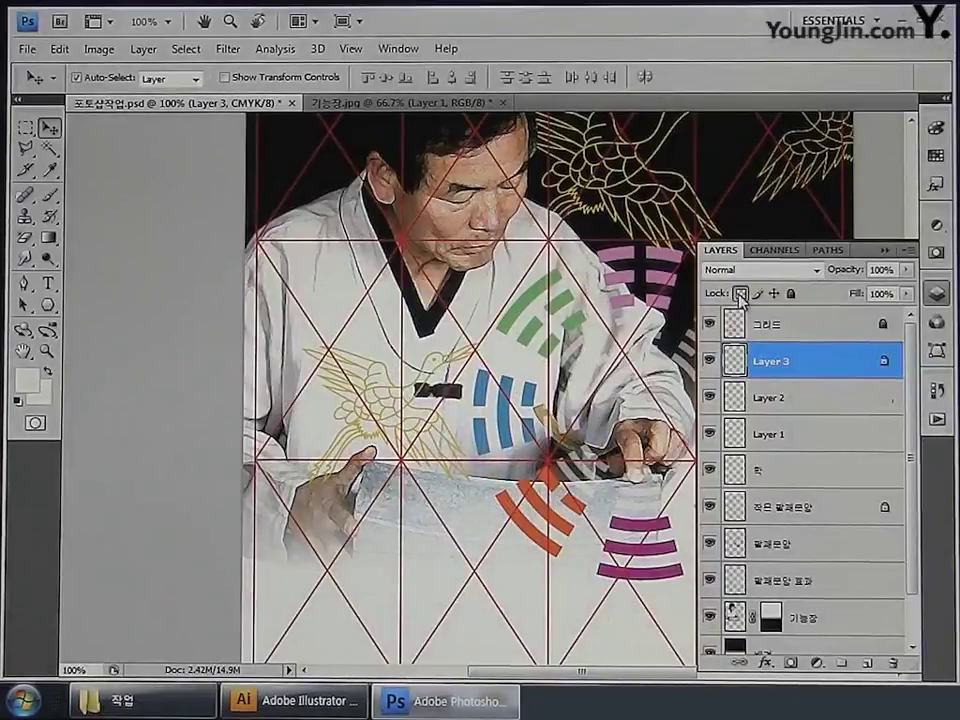
Lock the transparent pixels of Layer 3 and fill its crane with grey, C 0, M 0, Y 0, K 50.
{"action": "left_click", "coordinate": [30, 382]}
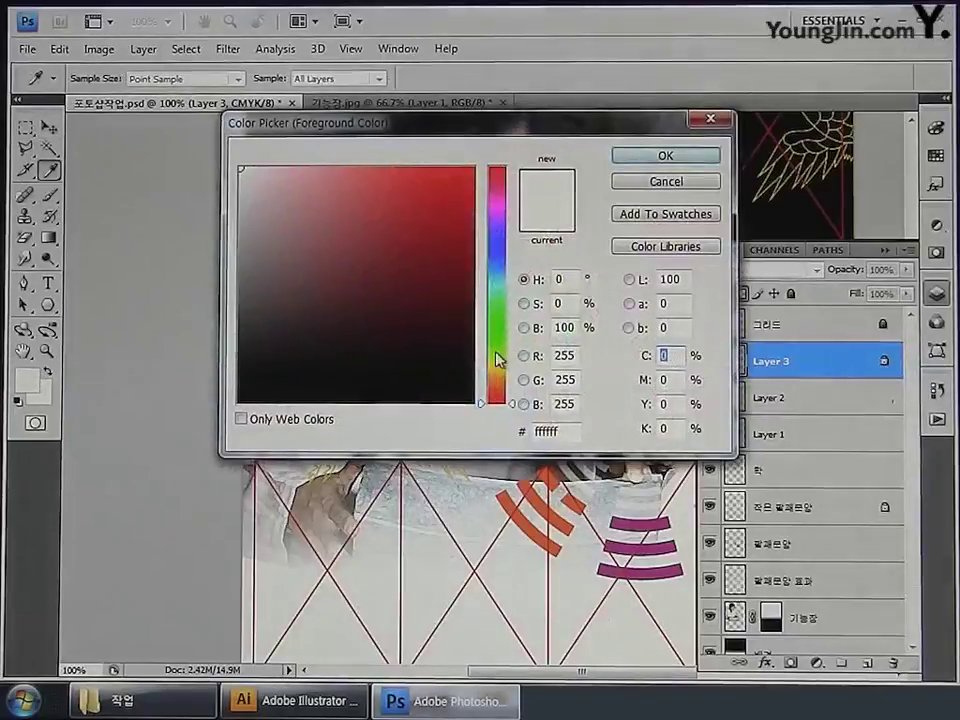
{"action": "key", "text": "Tab"}
{"action": "key", "text": "Tab"}
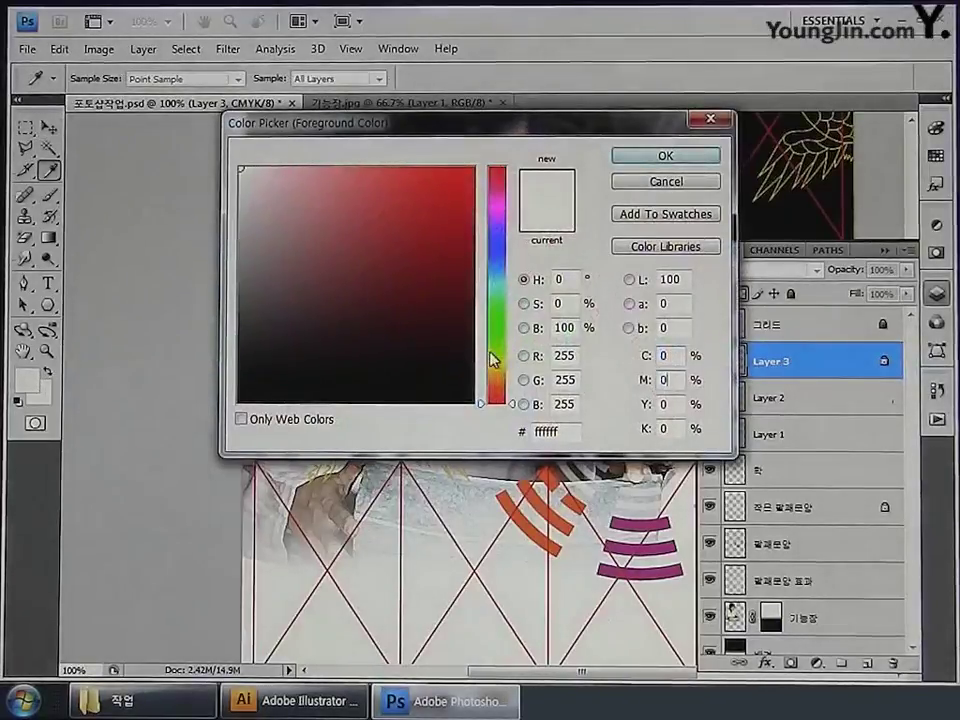
{"action": "key", "text": "Tab"}
{"action": "type", "text": "50"}
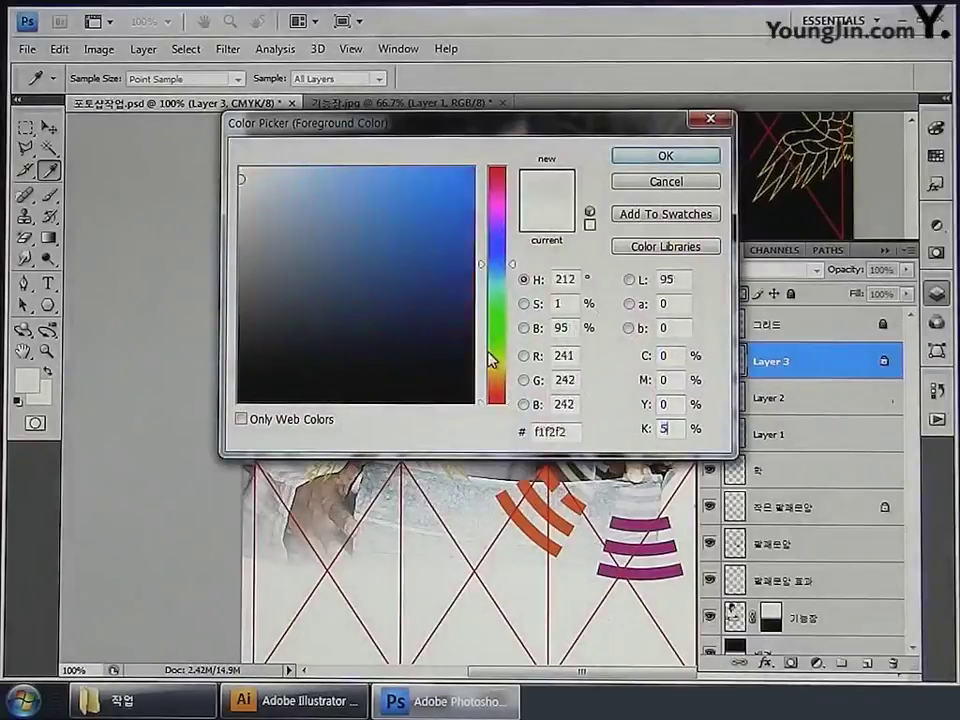
{"action": "left_click", "coordinate": [700, 158]}
{"action": "key", "text": "v"}
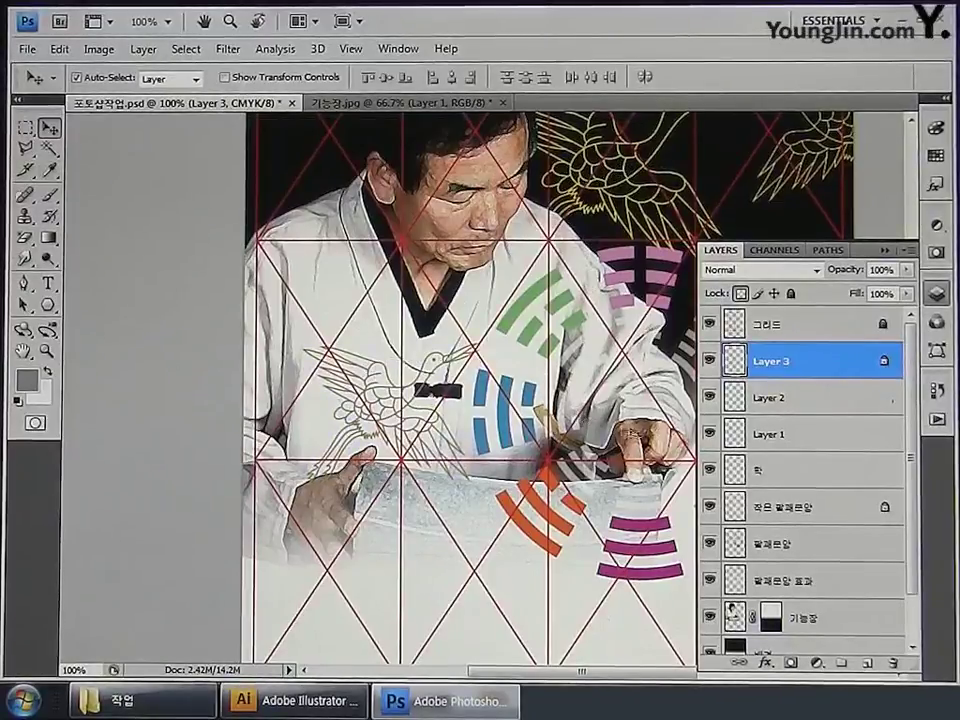
Rename Layer 3, which holds the grey crane, to 학2.
{"action": "double_click", "coordinate": [775, 362]}
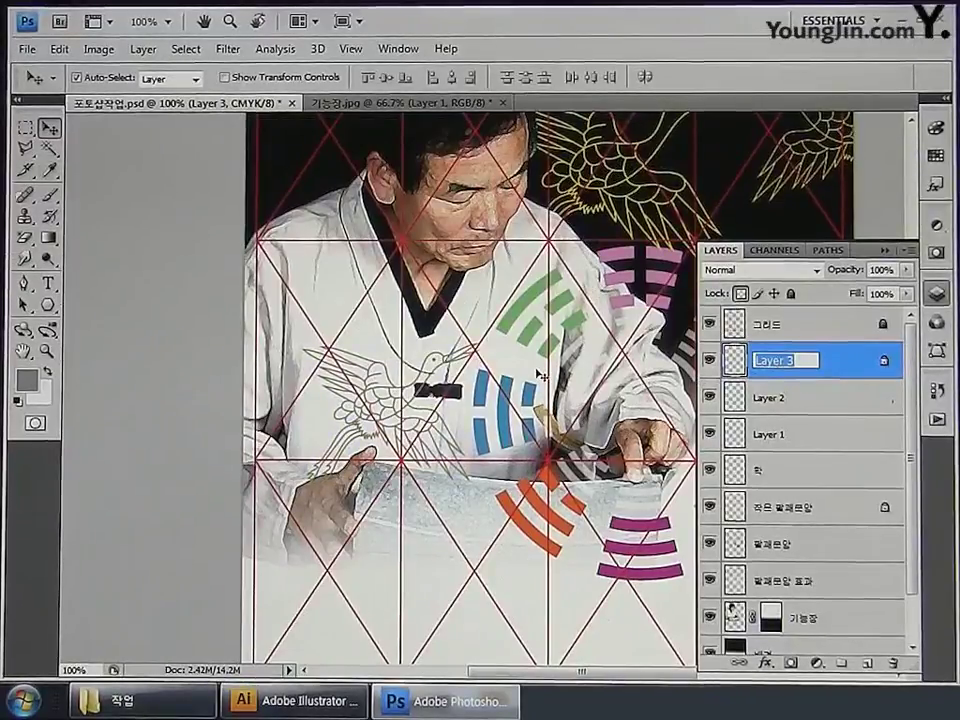
{"action": "type", "text": "학2"}
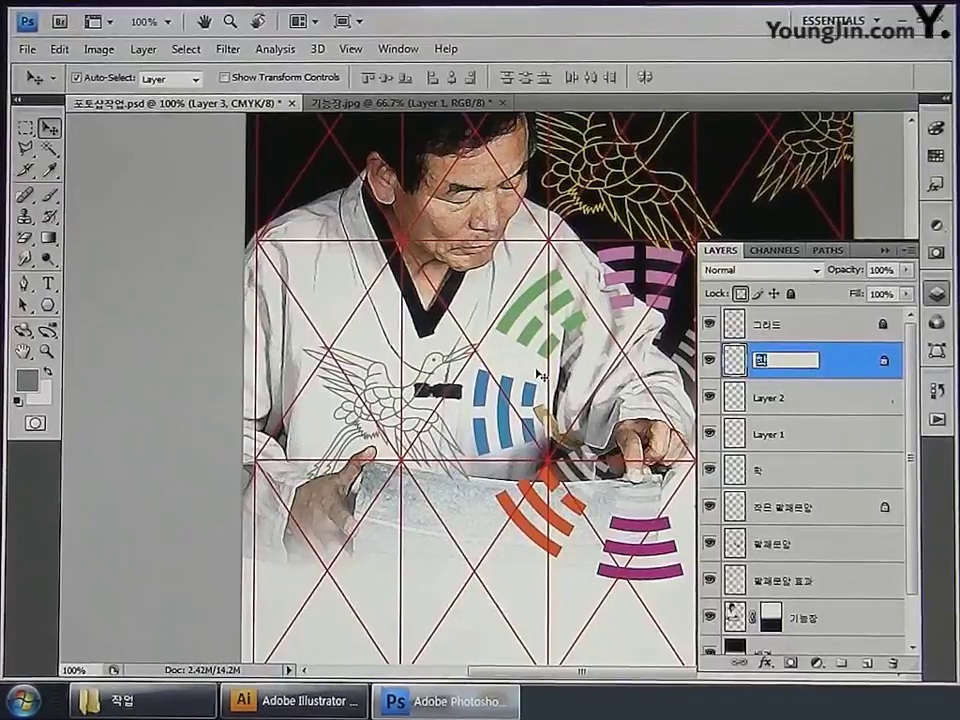
{"action": "key", "text": "Return"}
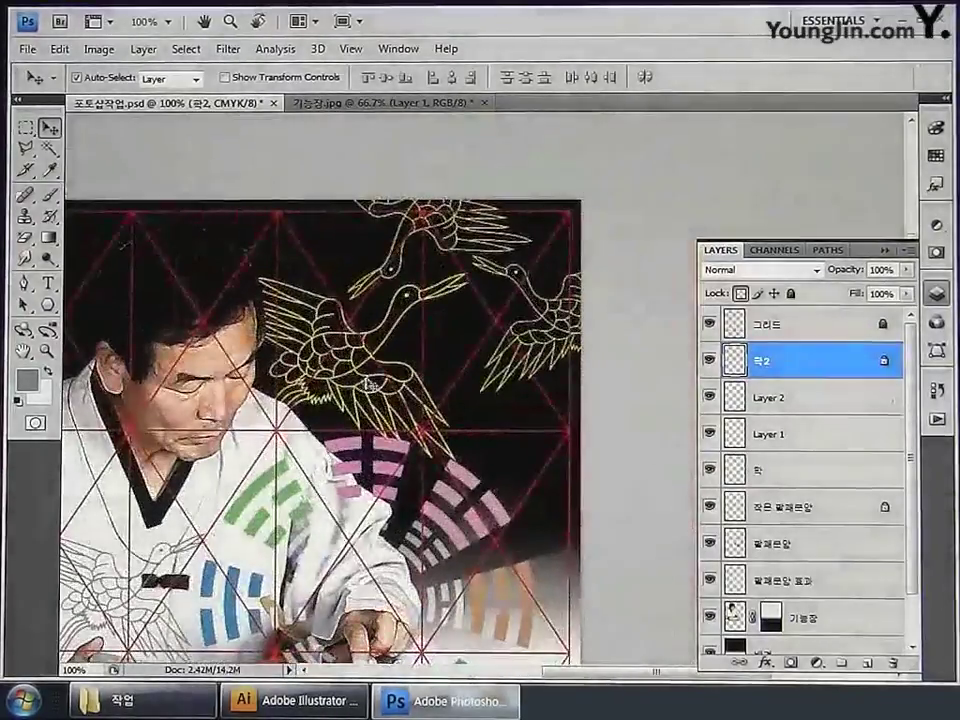
Merge Layer 2, Layer 1 and the 학 layer into one and rename the merged layer 학1.
{"action": "left_click", "coordinate": [787, 402]}
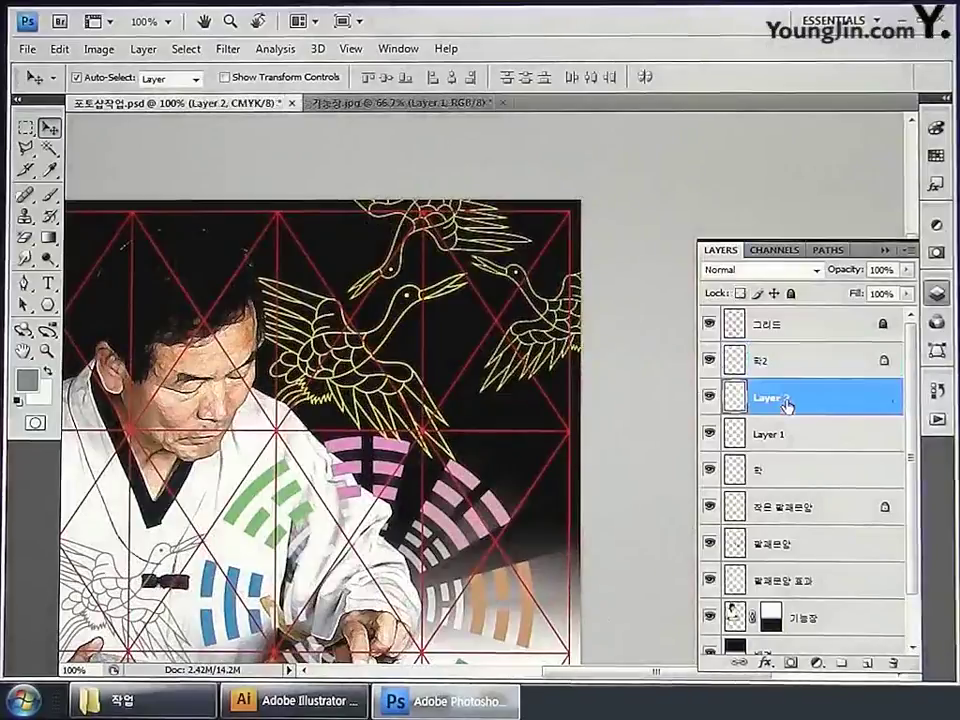
{"action": "left_click", "coordinate": [793, 435], "text": "shift"}
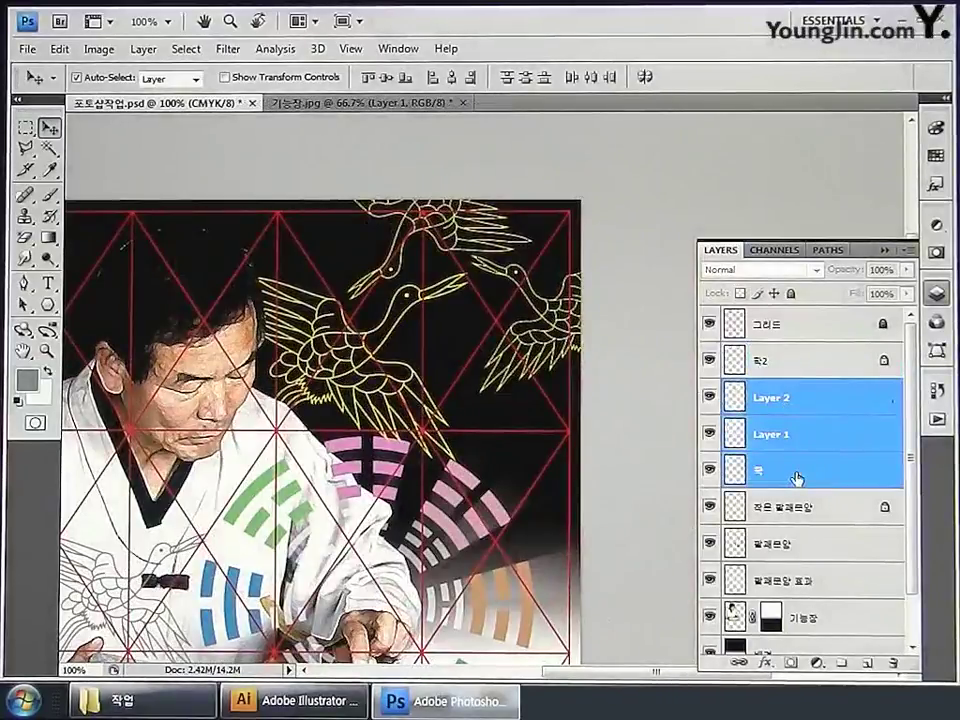
{"action": "key", "text": "ctrl+e"}
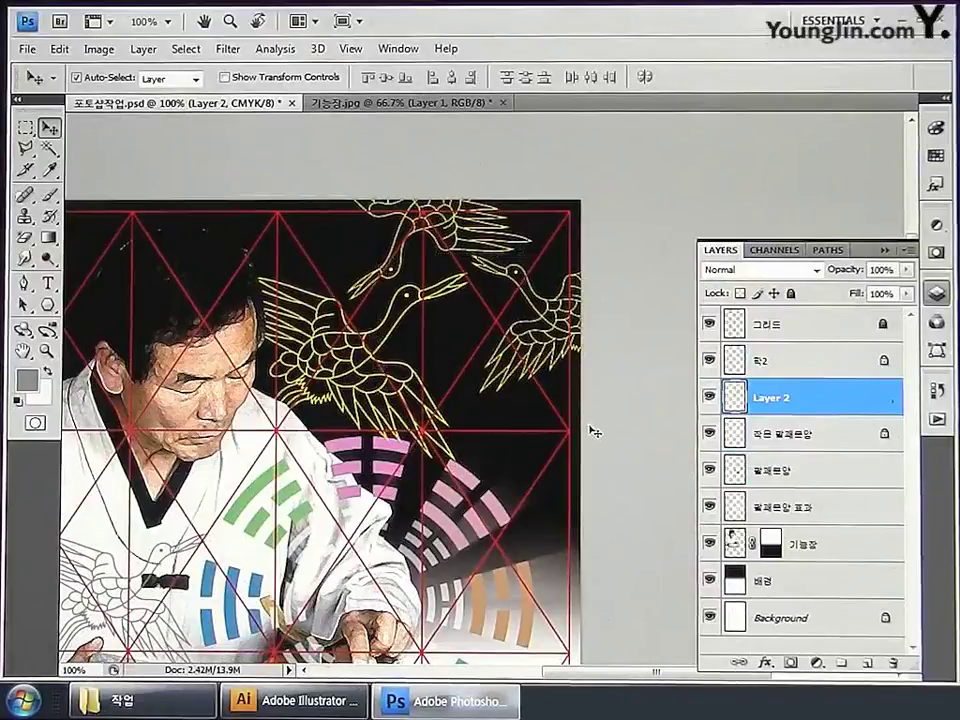
{"action": "double_click", "coordinate": [775, 402]}
{"action": "type", "text": "학"}
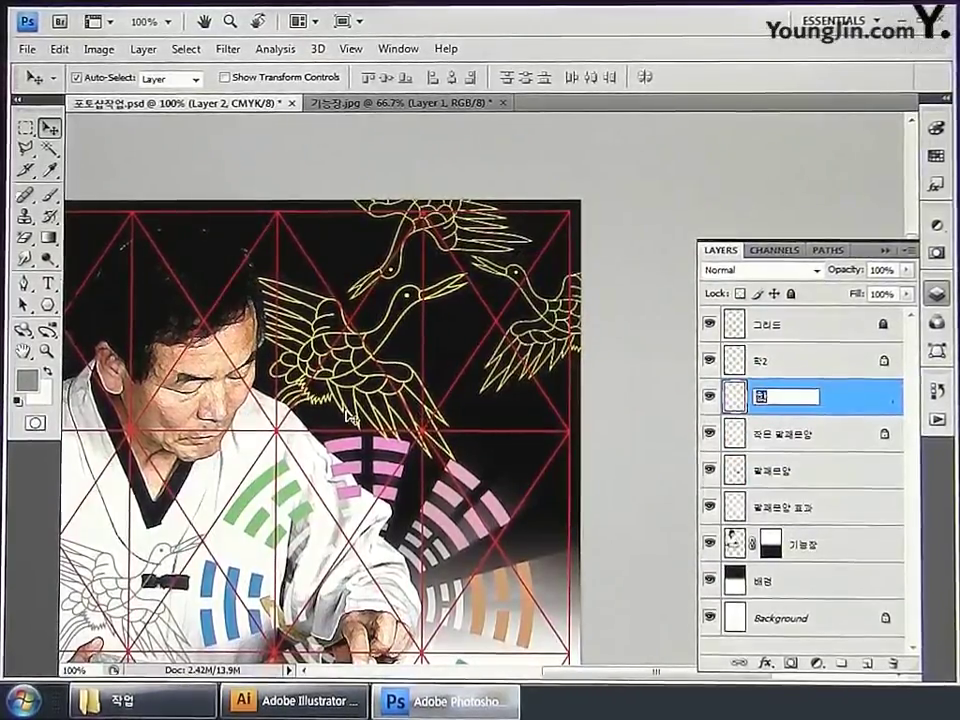
{"action": "type", "text": "1"}
{"action": "key", "text": "Return"}
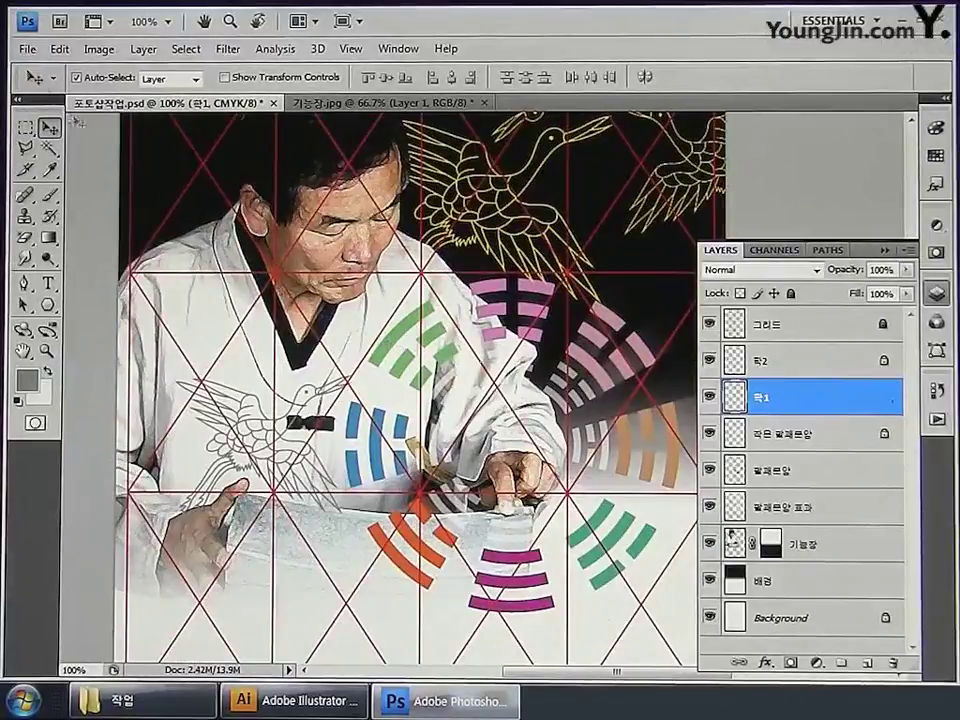
Open the chest photo 가죽공예 from the 기출_소스 folder.
{"action": "left_click", "coordinate": [27, 50]}
{"action": "left_click", "coordinate": [26, 86]}
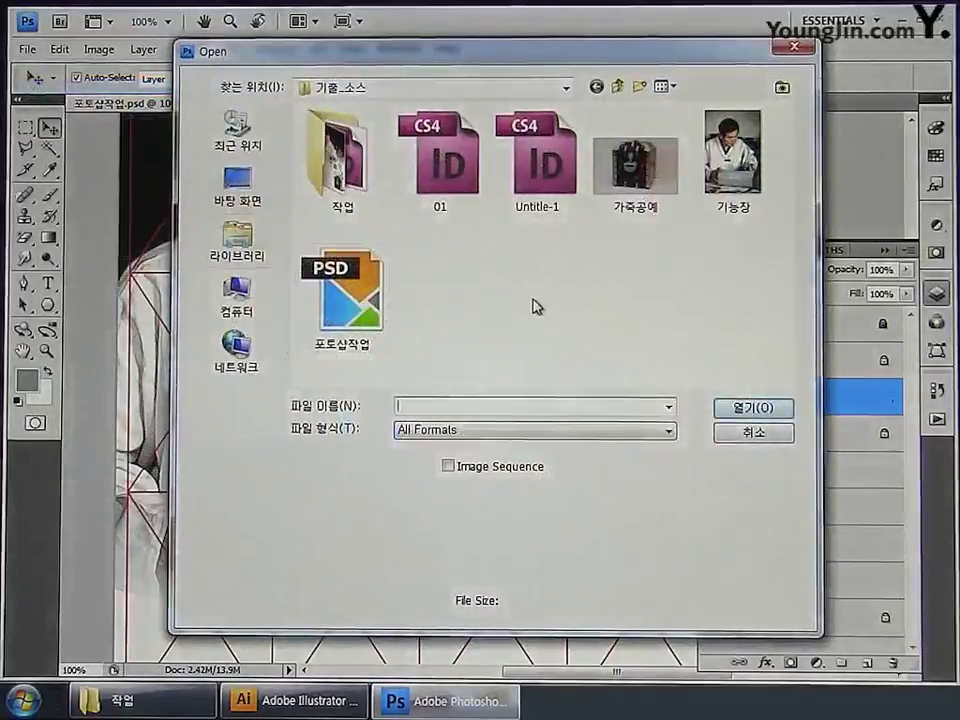
{"action": "double_click", "coordinate": [625, 190]}
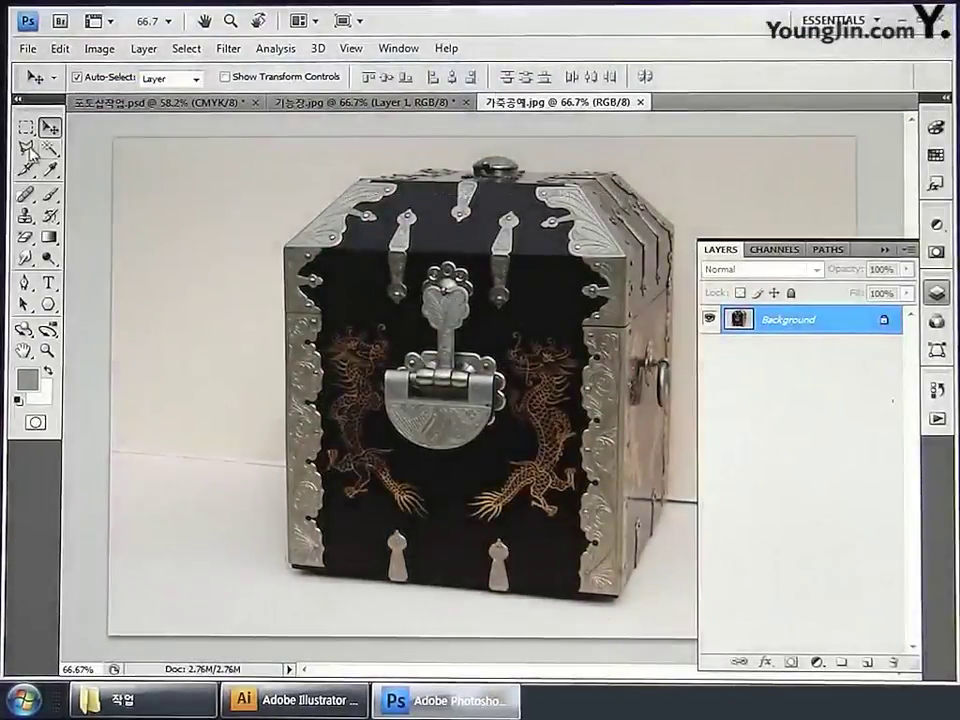
Outline the chest with the Polygonal Lasso and copy the selection to its own layer.
{"action": "left_click", "coordinate": [27, 150]}
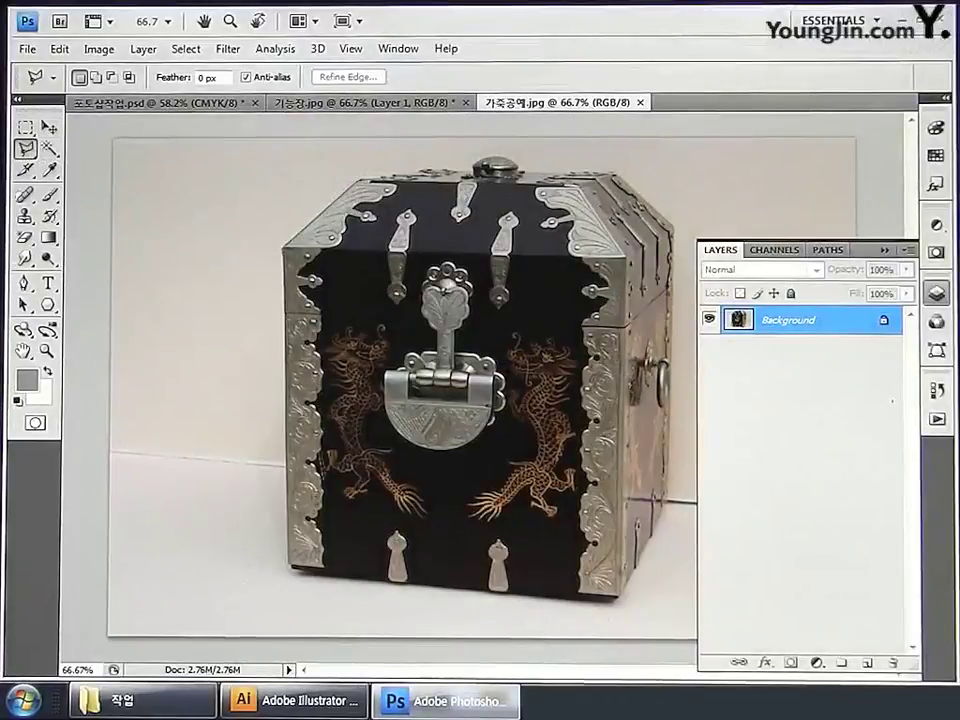
{"action": "left_click", "coordinate": [291, 563]}
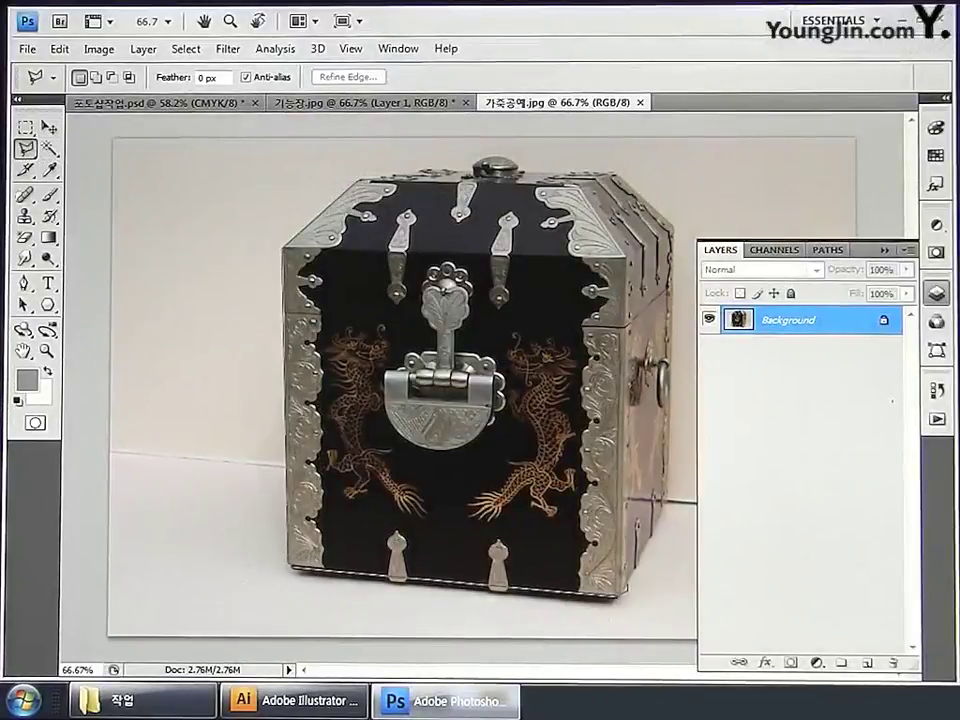
{"action": "left_click", "coordinate": [670, 490]}
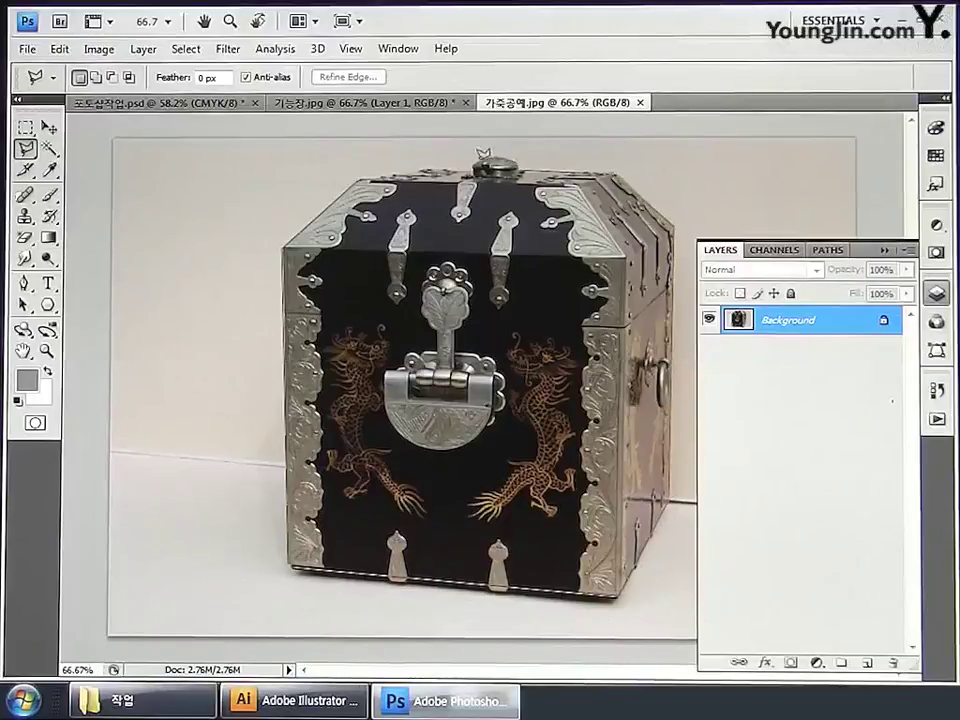
{"action": "left_click", "coordinate": [364, 172]}
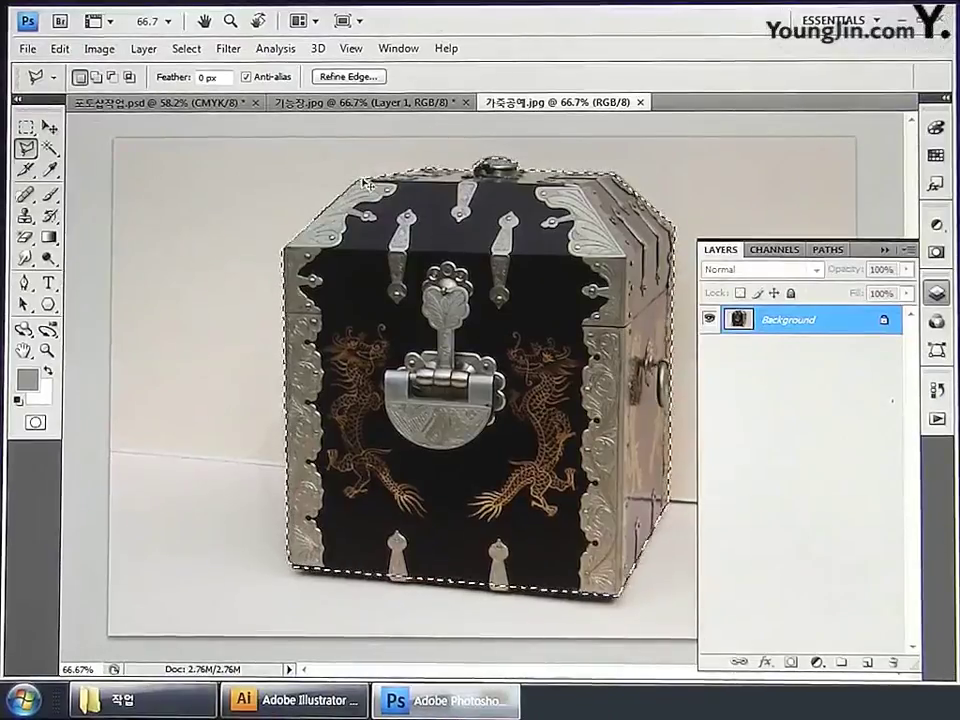
{"action": "key", "text": "ctrl+j"}
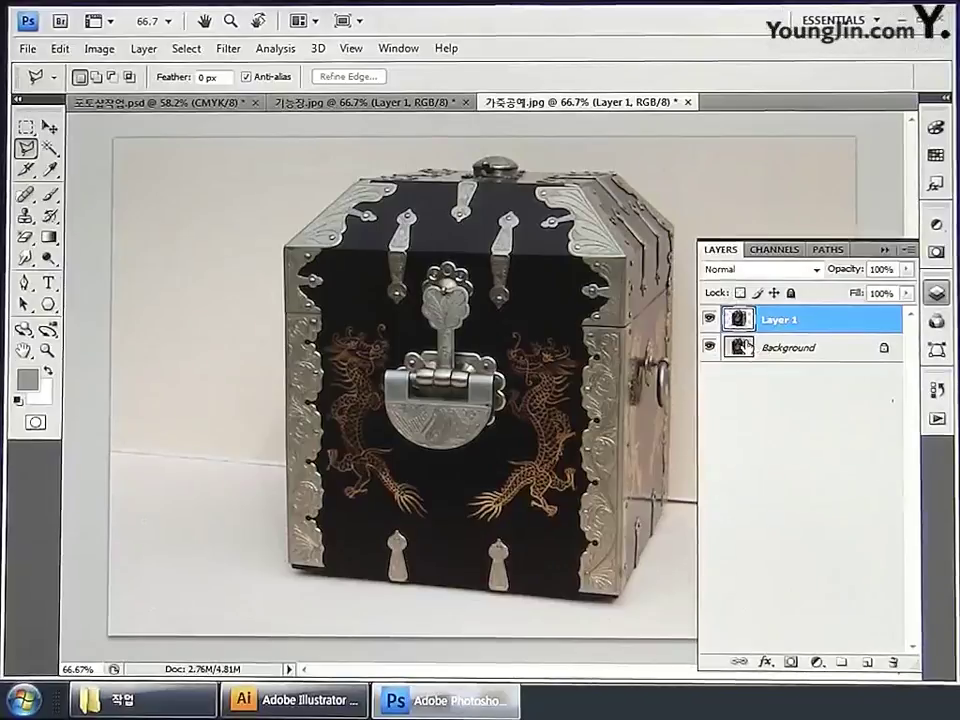
Brighten the cut-out chest with Levels, setting the RGB input levels to 9, 1.70 and 226.
{"action": "left_click", "coordinate": [107, 52]}
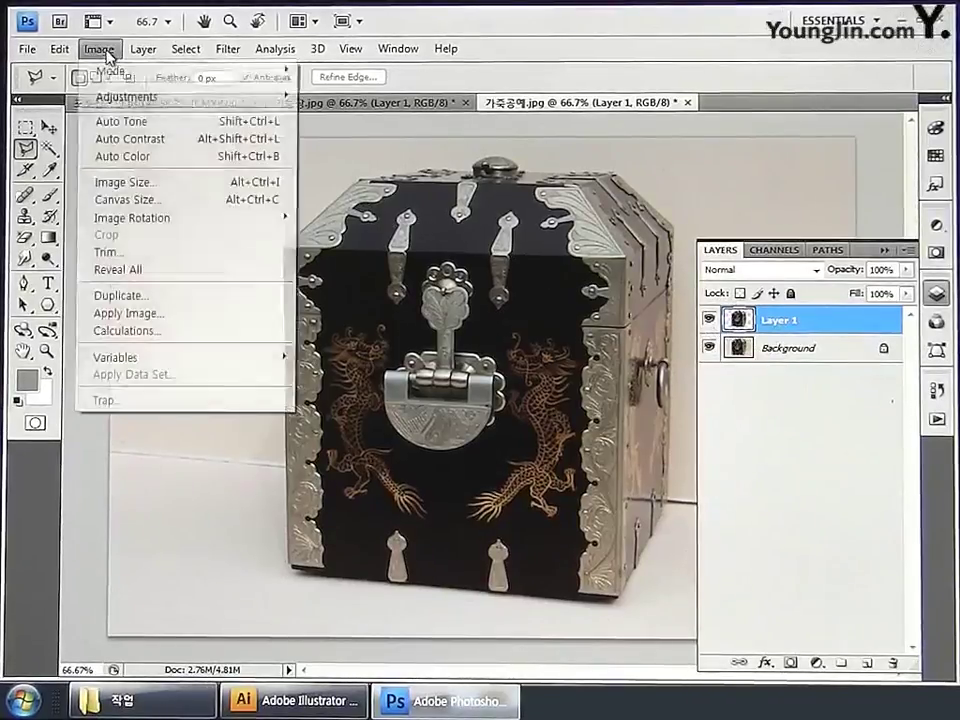
{"action": "mouse_move", "coordinate": [112, 99]}
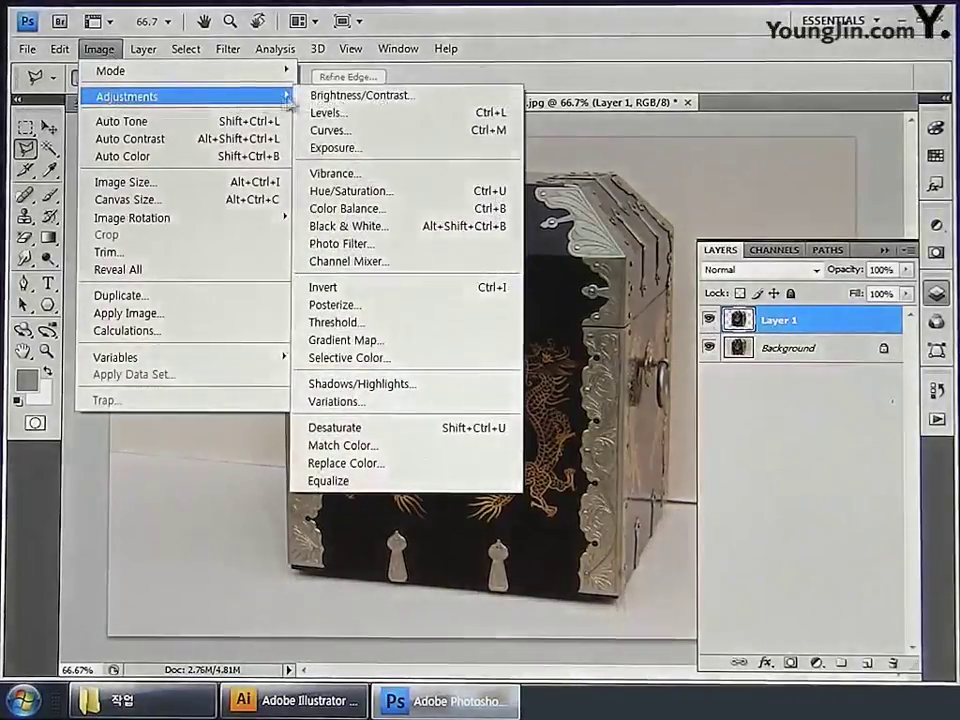
{"action": "left_click", "coordinate": [336, 115]}
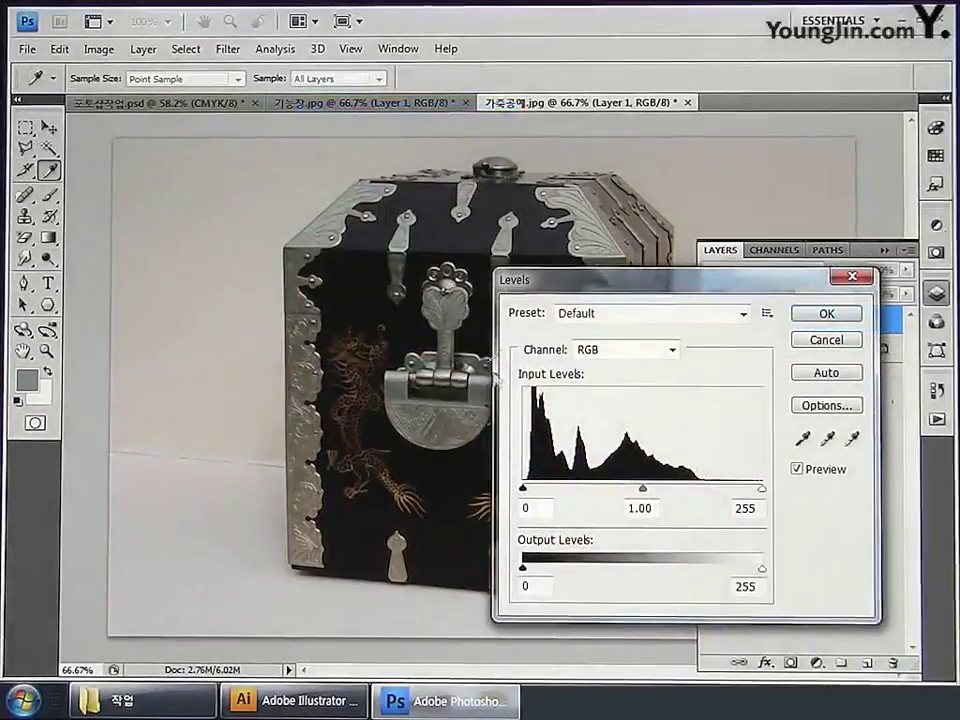
{"action": "left_click_drag", "start_coordinate": [530, 490], "coordinate": [539, 490]}
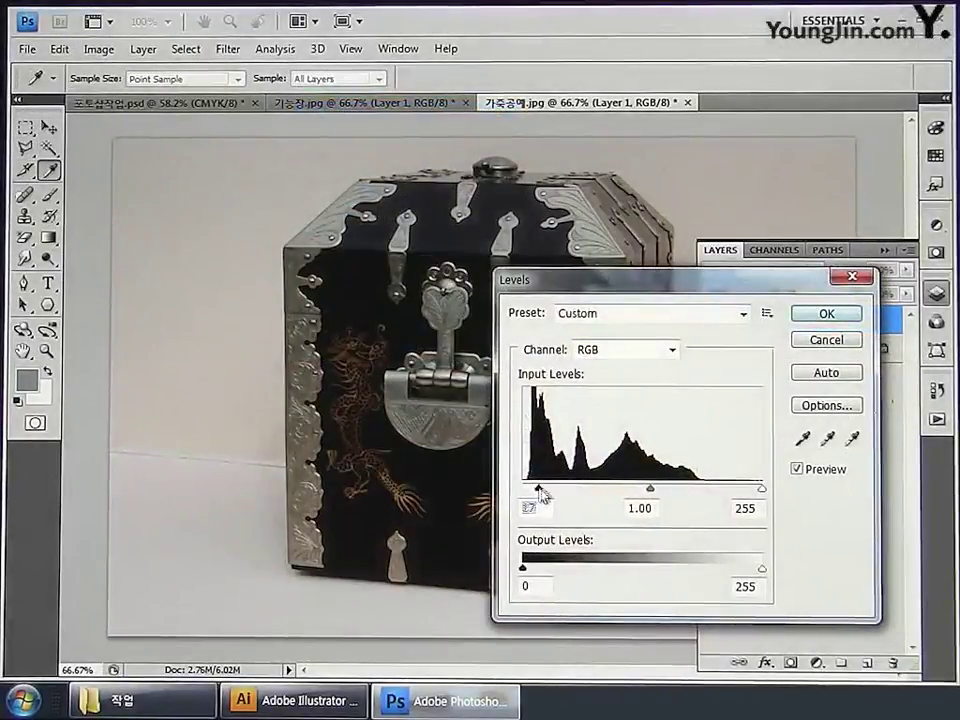
{"action": "left_click_drag", "start_coordinate": [756, 490], "coordinate": [733, 490]}
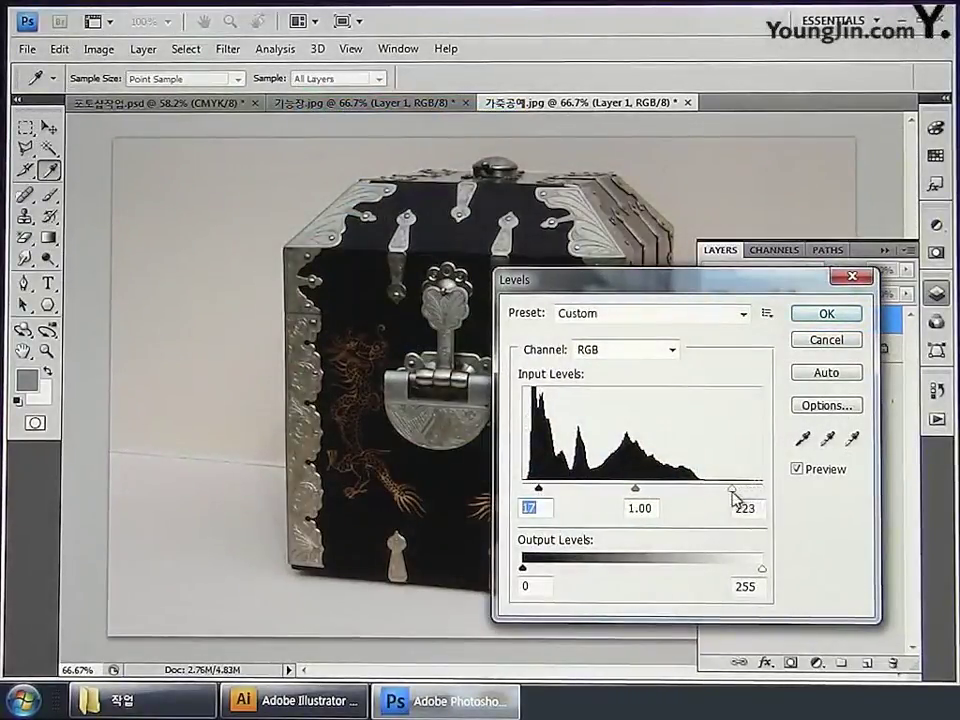
{"action": "left_click_drag", "start_coordinate": [631, 494], "coordinate": [602, 497]}
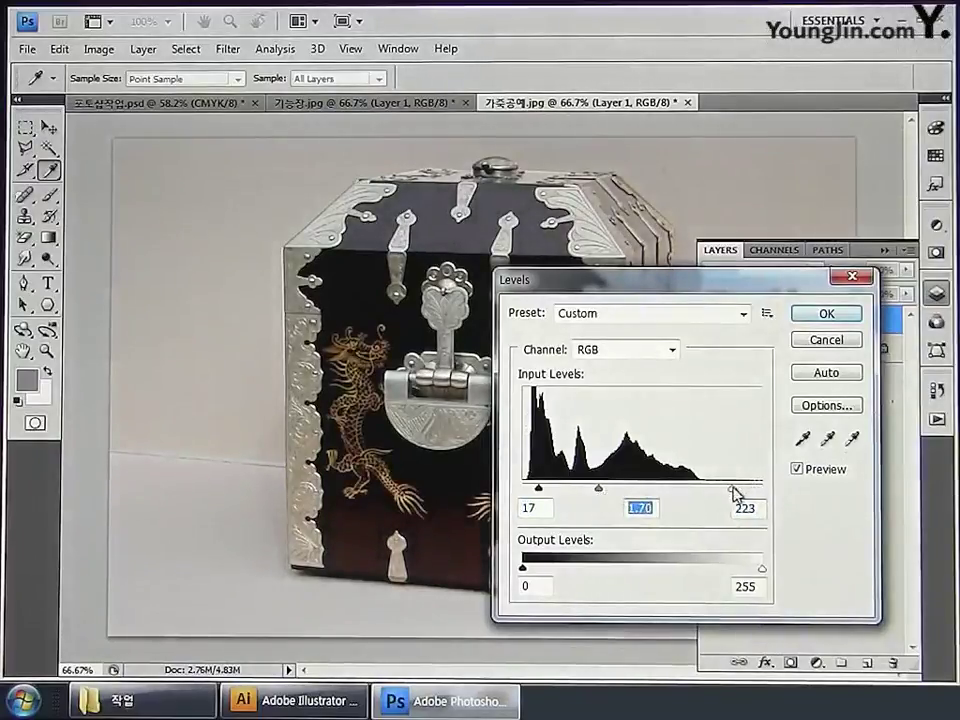
{"action": "left_click_drag", "start_coordinate": [735, 490], "coordinate": [738, 490]}
{"action": "left_click_drag", "start_coordinate": [537, 492], "coordinate": [534, 493]}
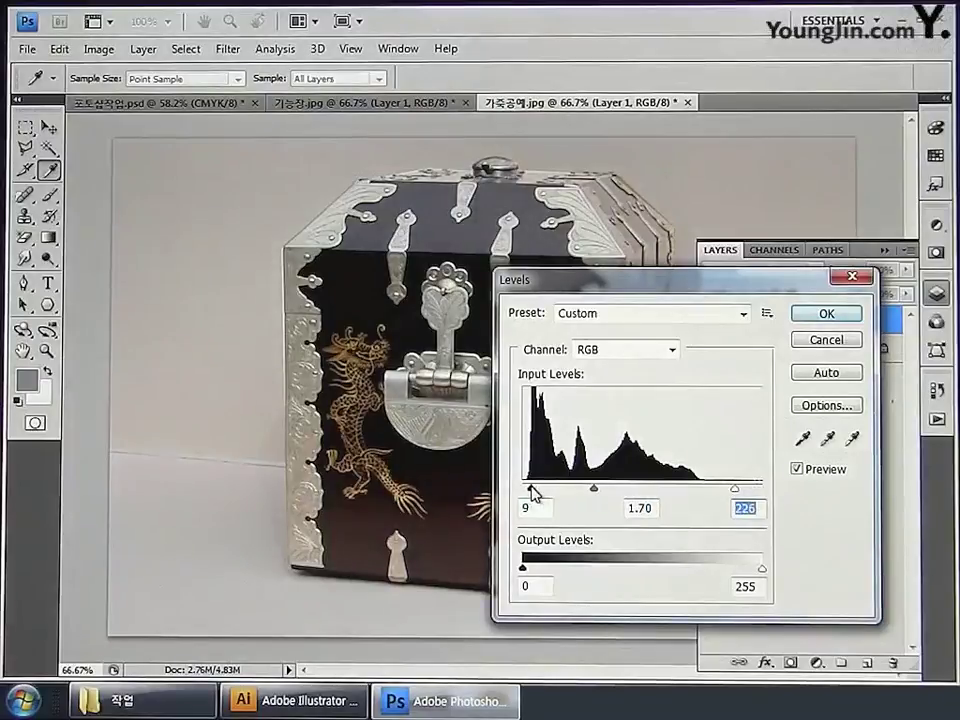
{"action": "left_click", "coordinate": [814, 316]}
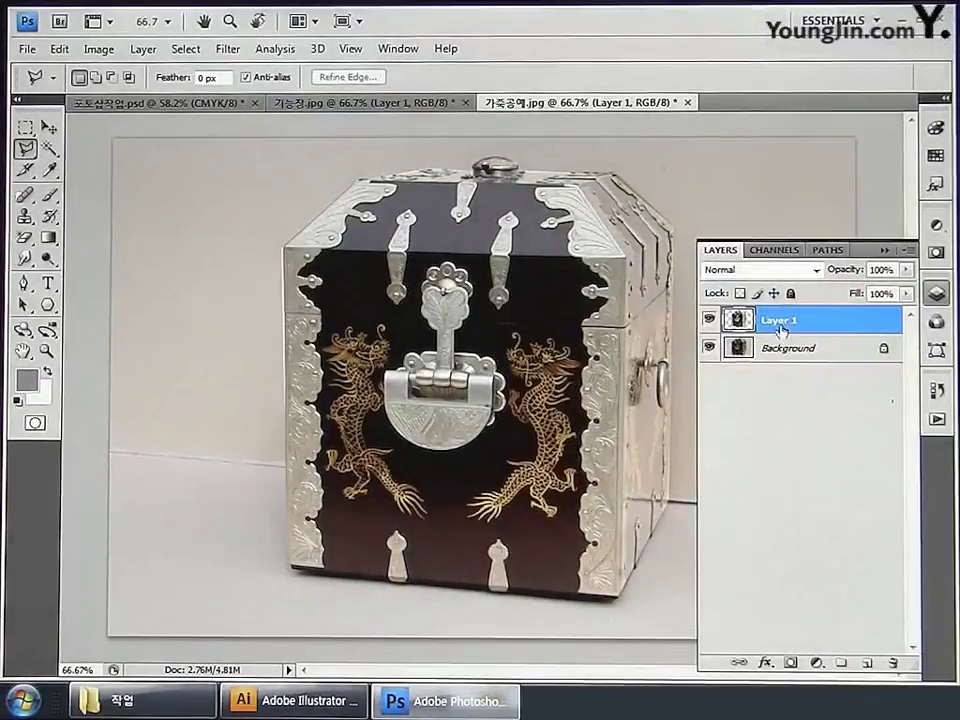
Select the chest's outline from Layer 1, copy the chest and paste it into 포토샵작업.psd.
{"action": "left_click", "coordinate": [740, 320], "text": "ctrl"}
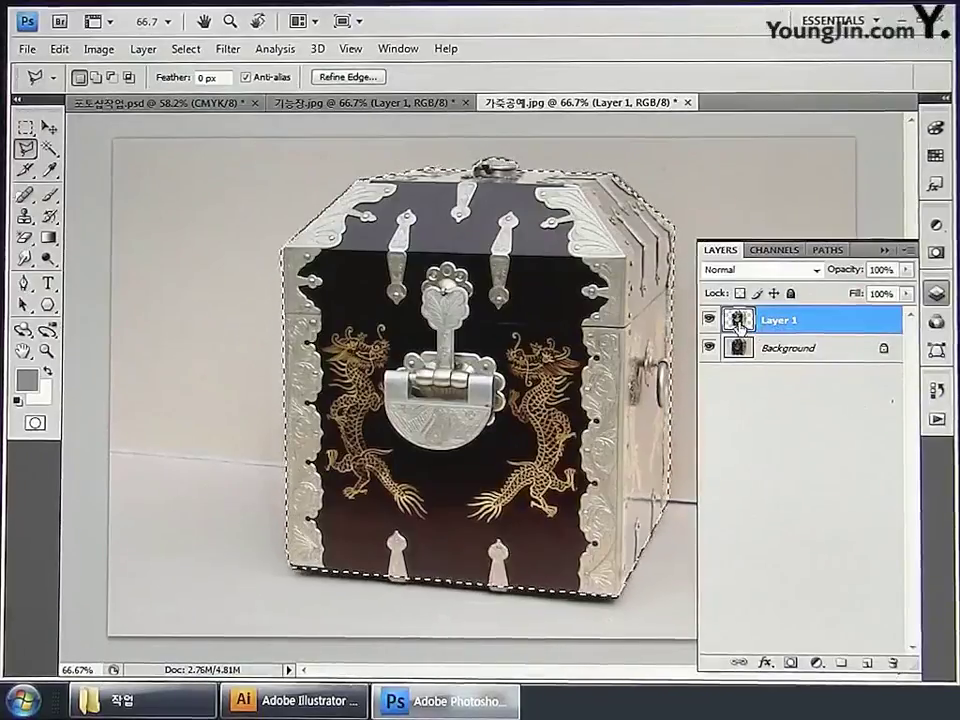
{"action": "left_click", "coordinate": [150, 105]}
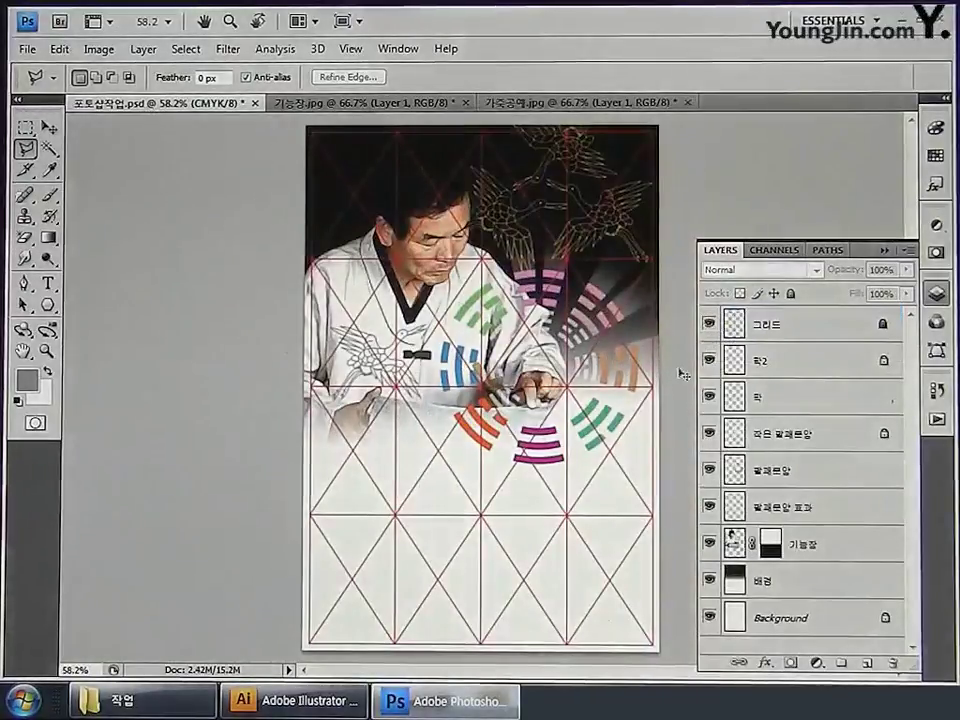
{"action": "key", "text": "ctrl+v"}
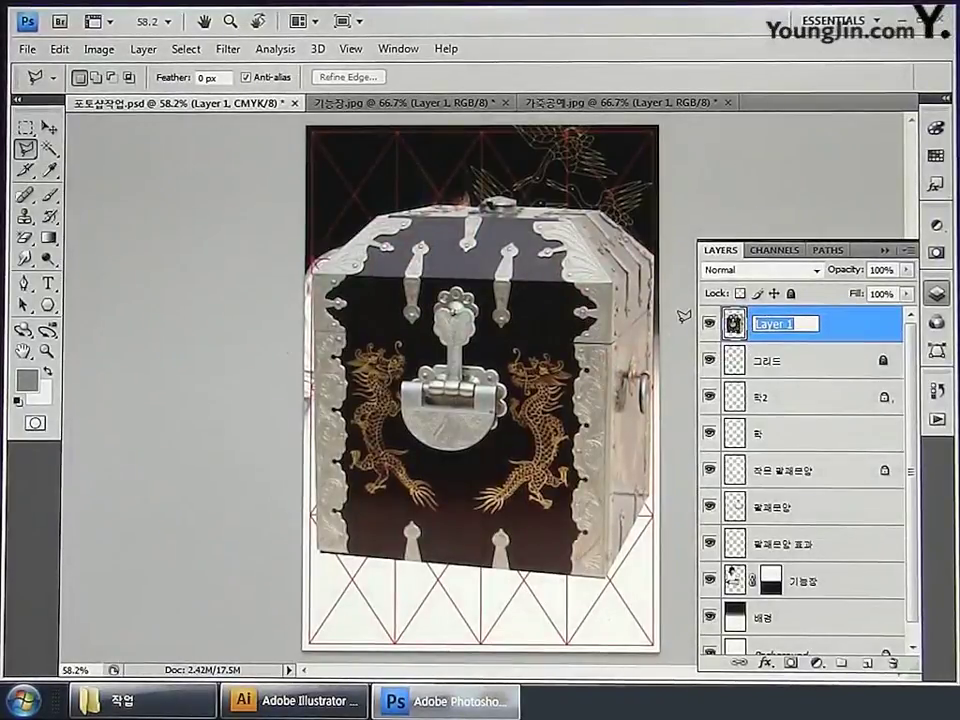
Name the pasted chest's layer 가죽공예 and move it directly below the 그리드 layer.
{"action": "type", "text": "가죽공예"}
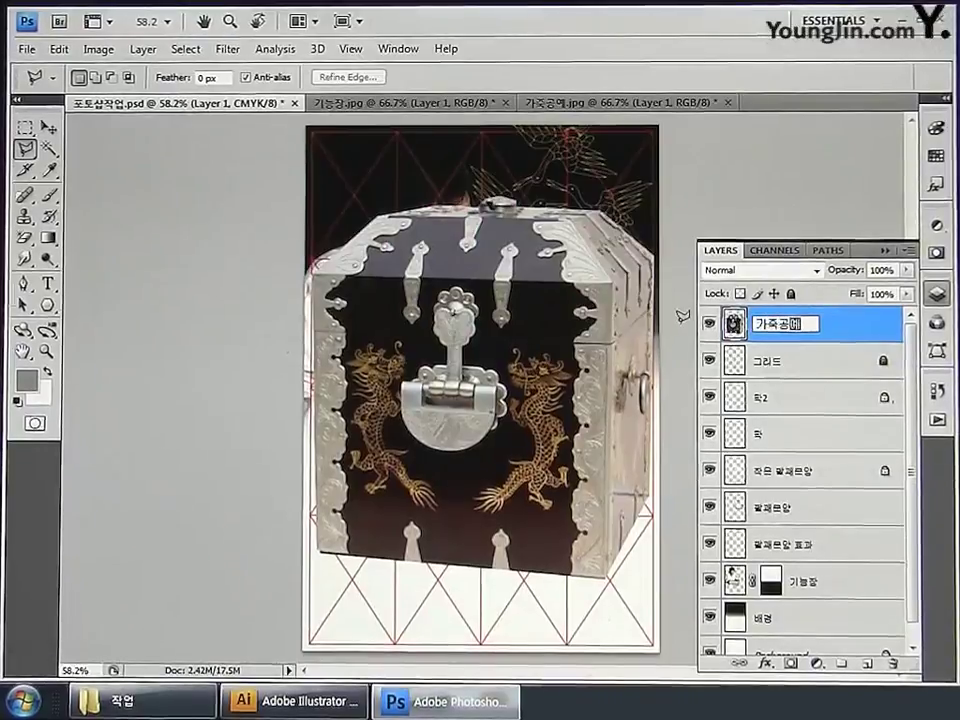
{"action": "key", "text": "Return"}
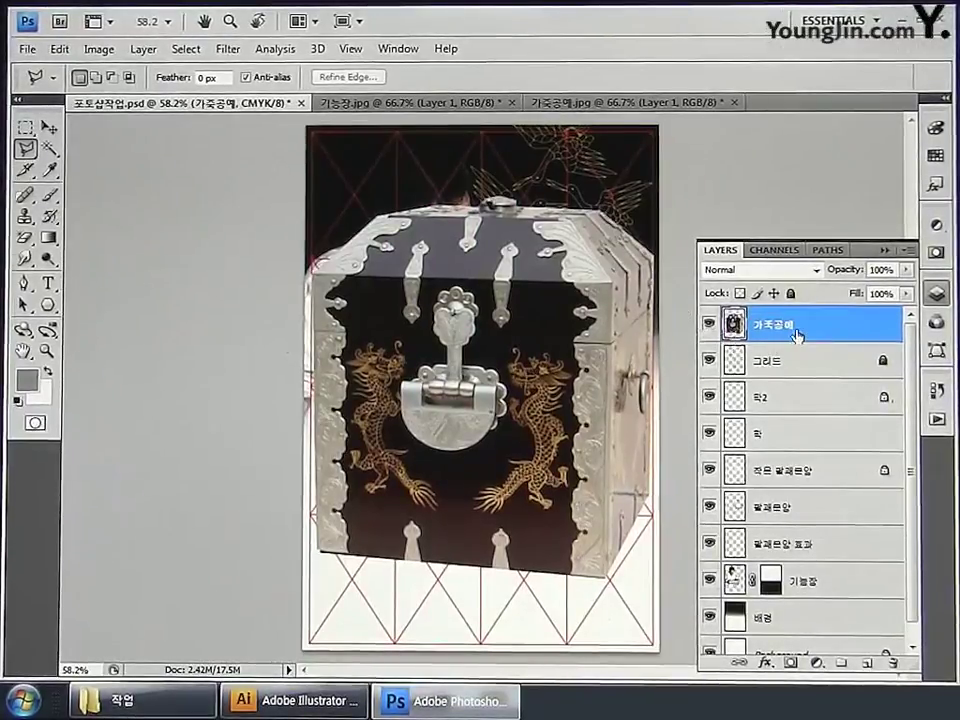
{"action": "left_click_drag", "start_coordinate": [798, 332], "coordinate": [805, 378]}
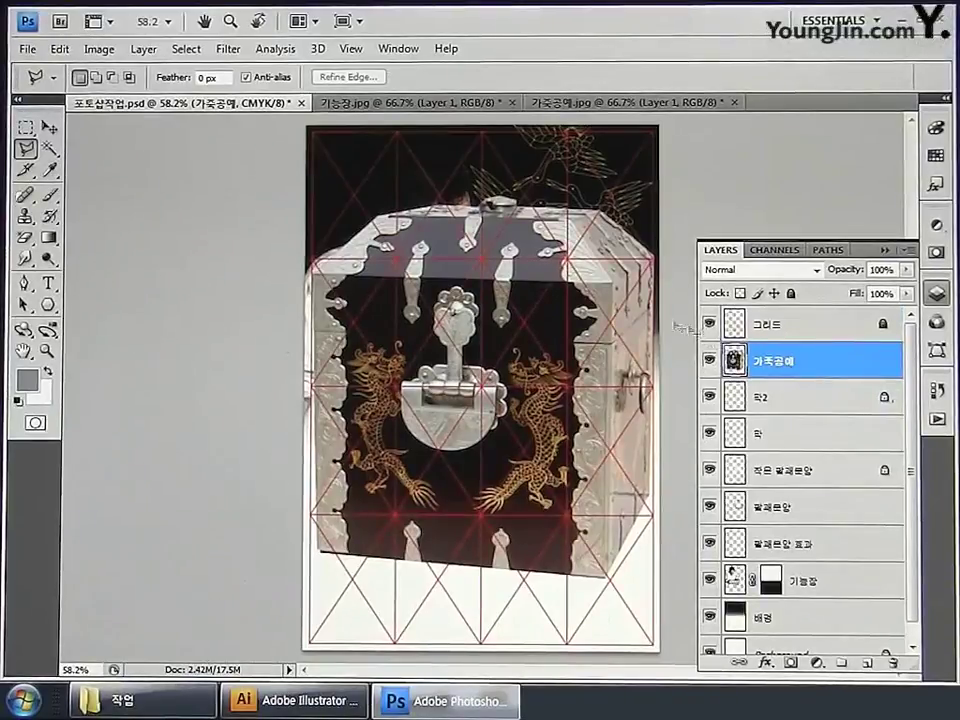
Scale the chest proportionally to 33.8% and place it in the canvas's lower-right corner, inside the grid.
{"action": "key", "text": "ctrl+t"}
{"action": "left_click_drag", "start_coordinate": [309, 196], "coordinate": [530, 444]}
{"action": "left_click_drag", "start_coordinate": [616, 504], "coordinate": [601, 553]}
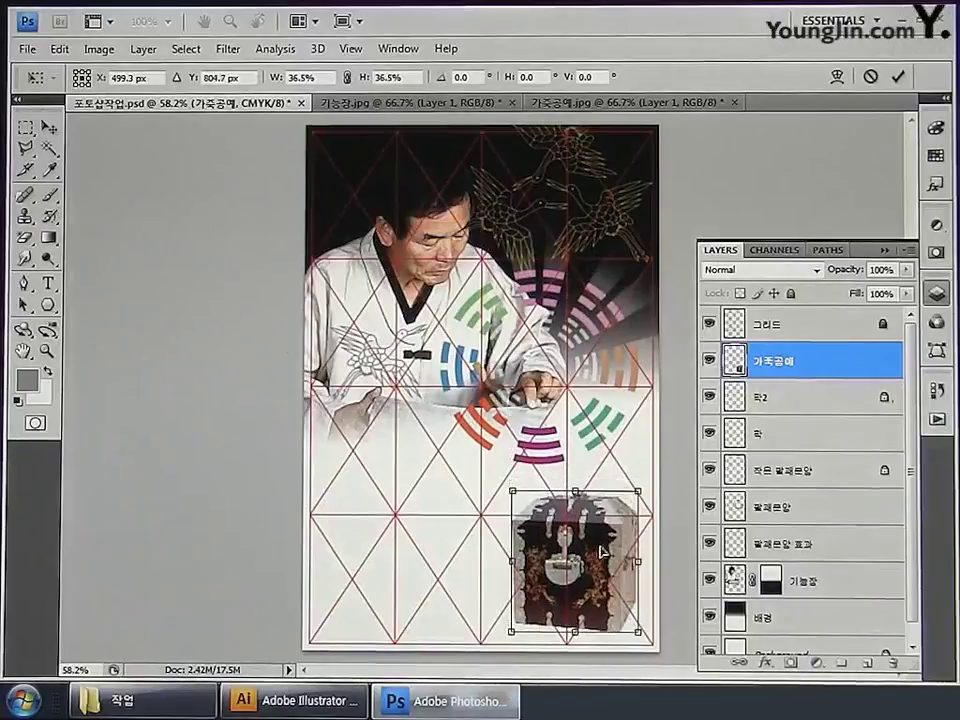
{"action": "left_click_drag", "start_coordinate": [512, 491], "coordinate": [527, 494]}
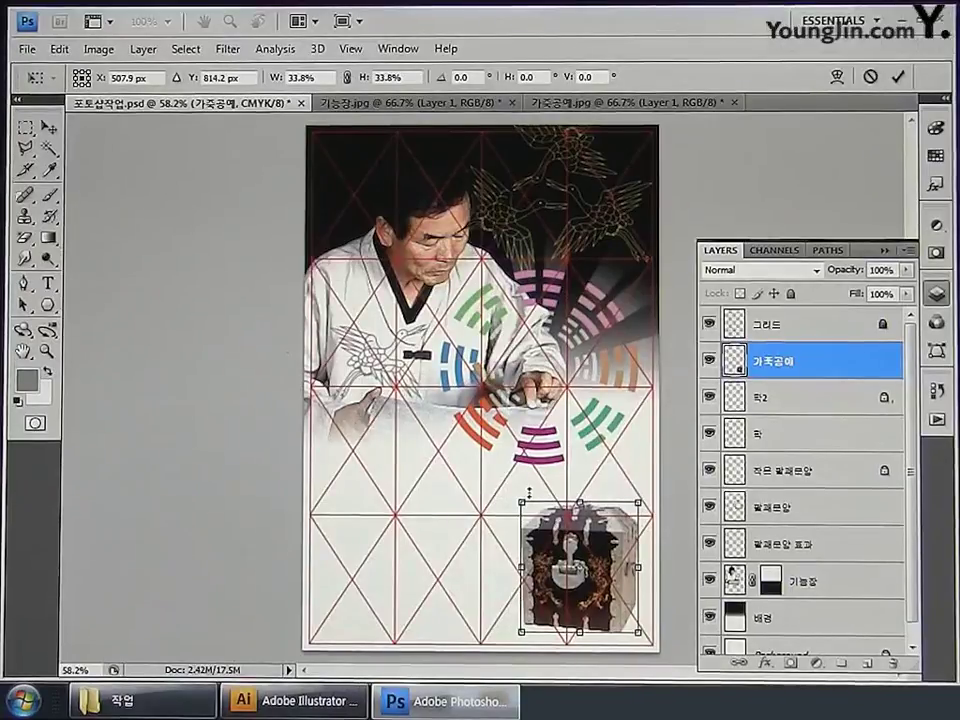
{"action": "key", "text": "Return"}
{"action": "key", "text": "l"}
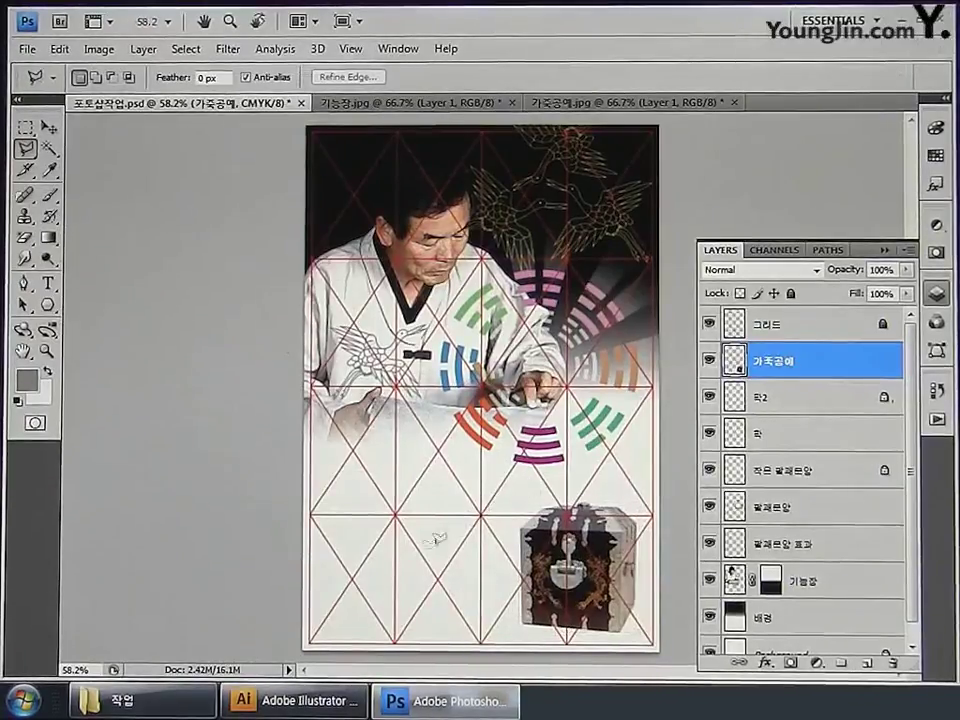
Switch to Illustrator, copy the plum-blossom branch group and return to the Photoshop document.
{"action": "left_click", "coordinate": [310, 702]}
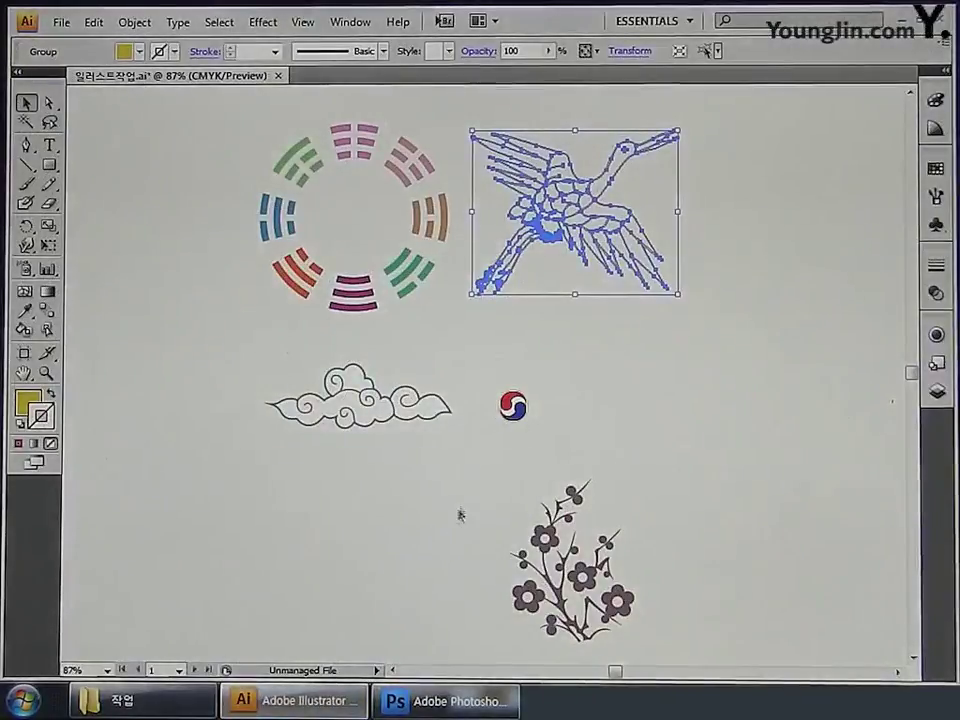
{"action": "left_click_drag", "start_coordinate": [470, 477], "coordinate": [682, 653]}
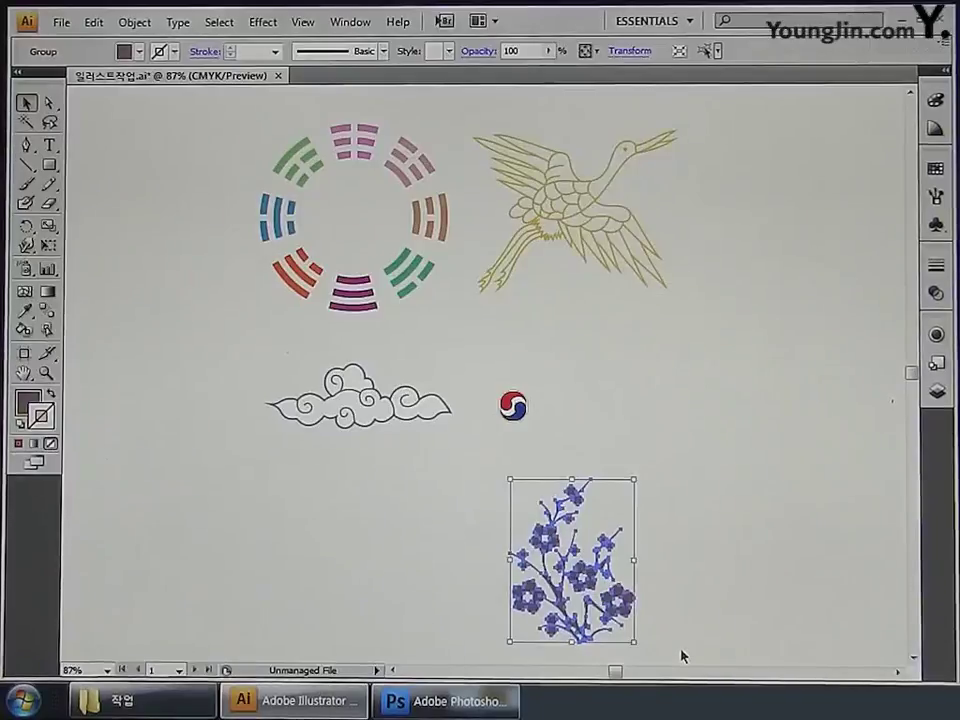
{"action": "left_click", "coordinate": [499, 707]}
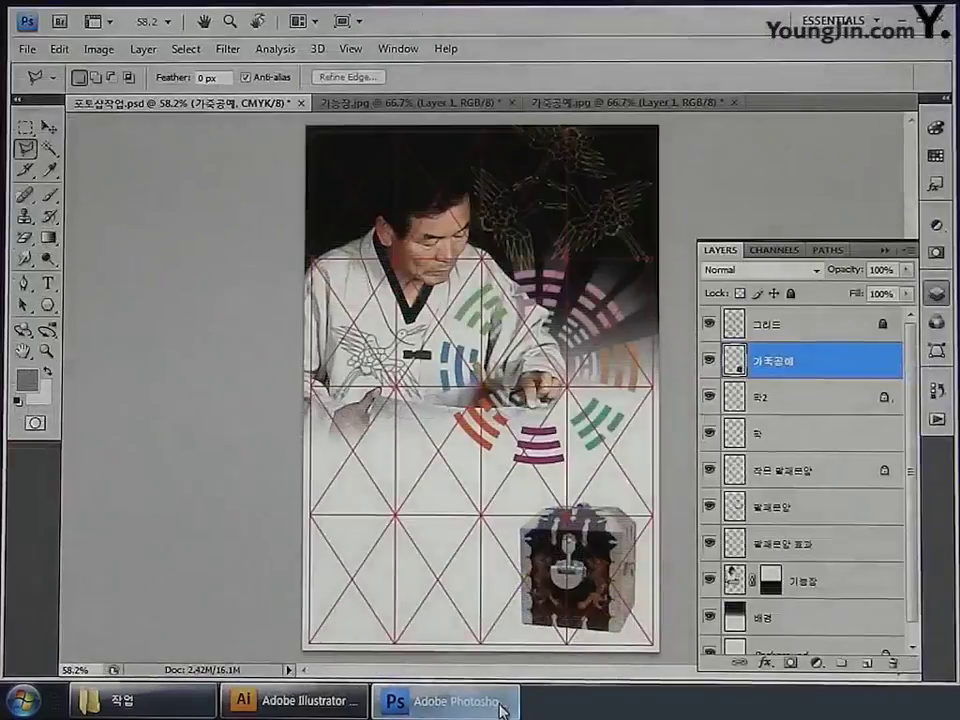
Paste the plum-blossom branch as pixels, scaled proportionally to 48.5% and placed at the chest's upper-left edge.
{"action": "key", "text": "ctrl+v"}
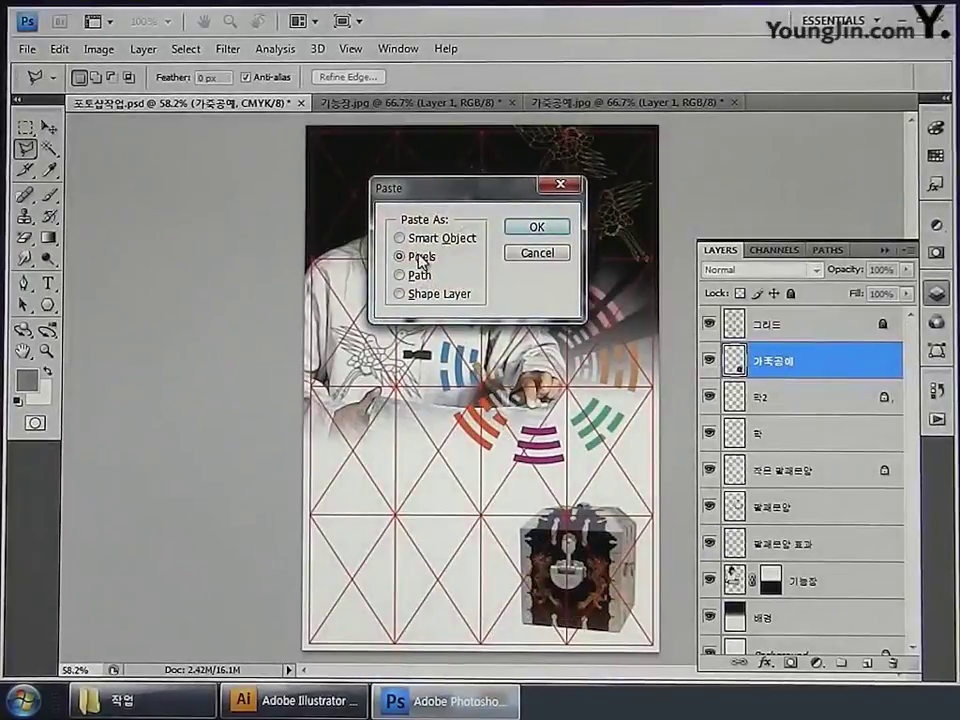
{"action": "left_click", "coordinate": [537, 228]}
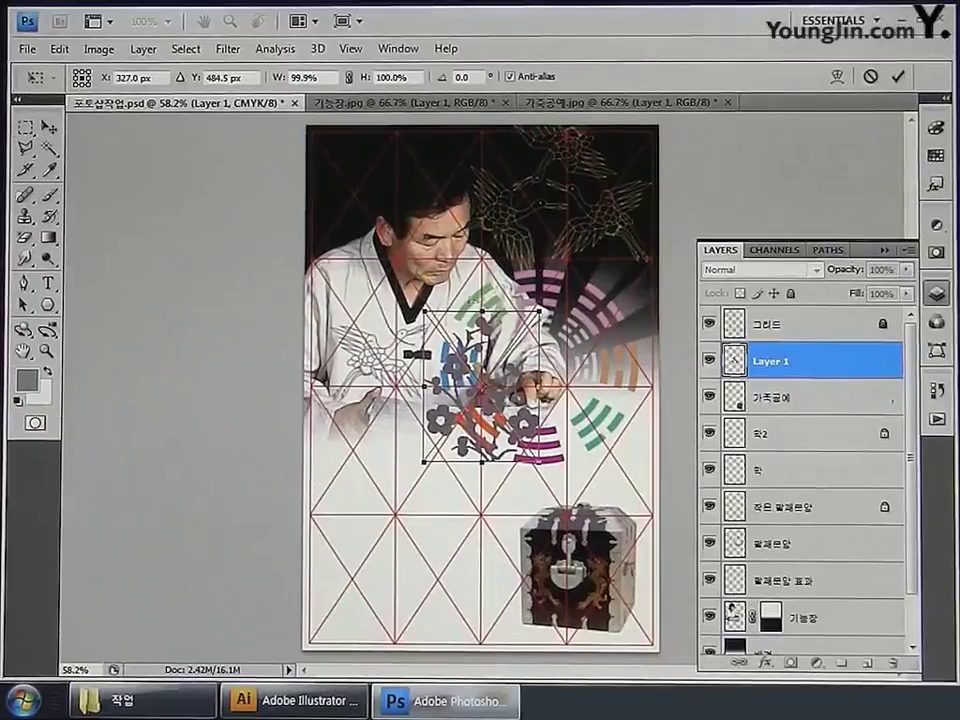
{"action": "left_click_drag", "start_coordinate": [425, 310], "coordinate": [468, 362]}
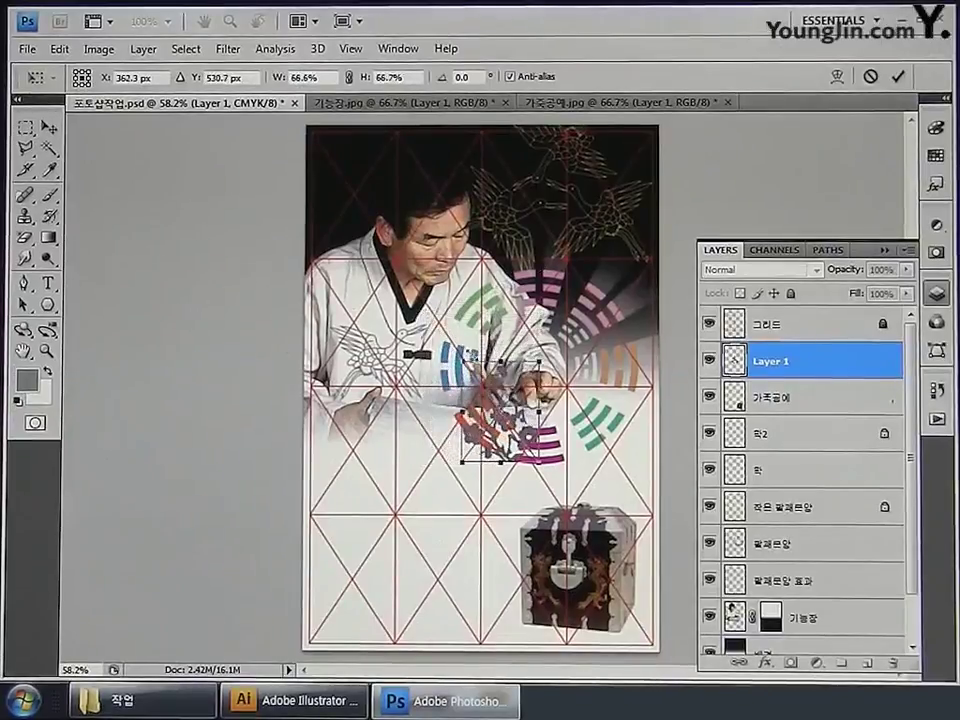
{"action": "left_click_drag", "start_coordinate": [505, 425], "coordinate": [533, 475]}
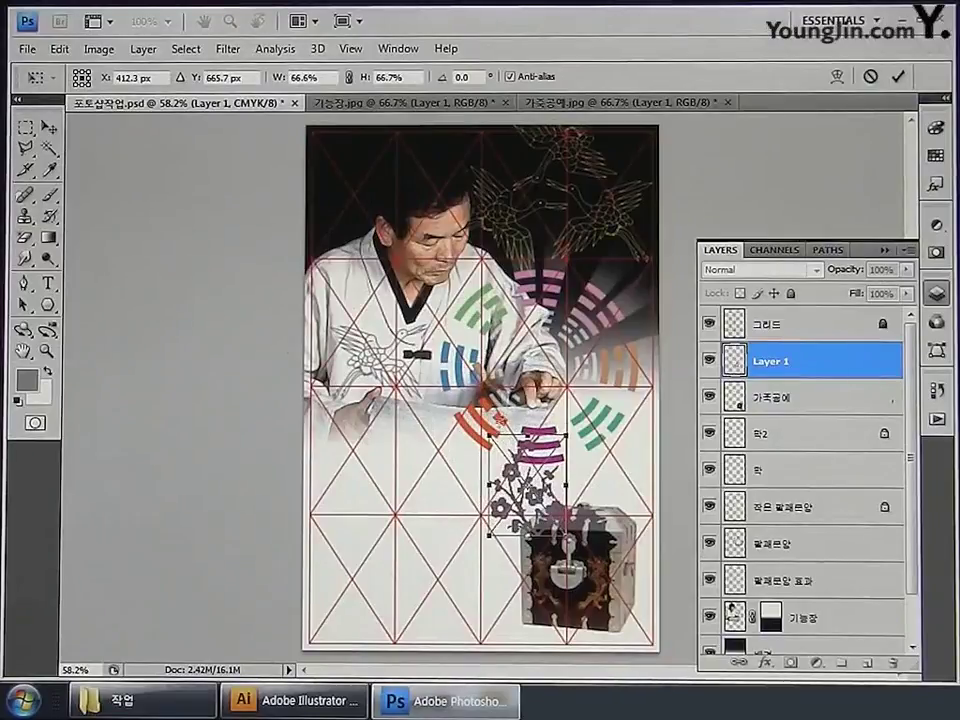
{"action": "left_click_drag", "start_coordinate": [489, 437], "coordinate": [511, 461]}
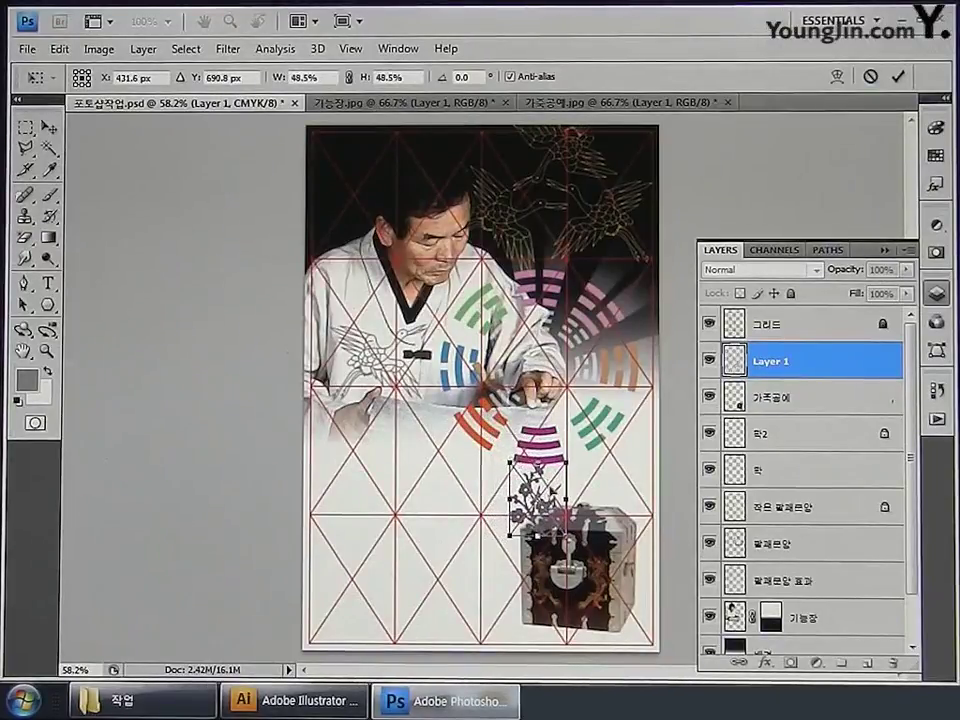
{"action": "left_click_drag", "start_coordinate": [571, 492], "coordinate": [566, 497]}
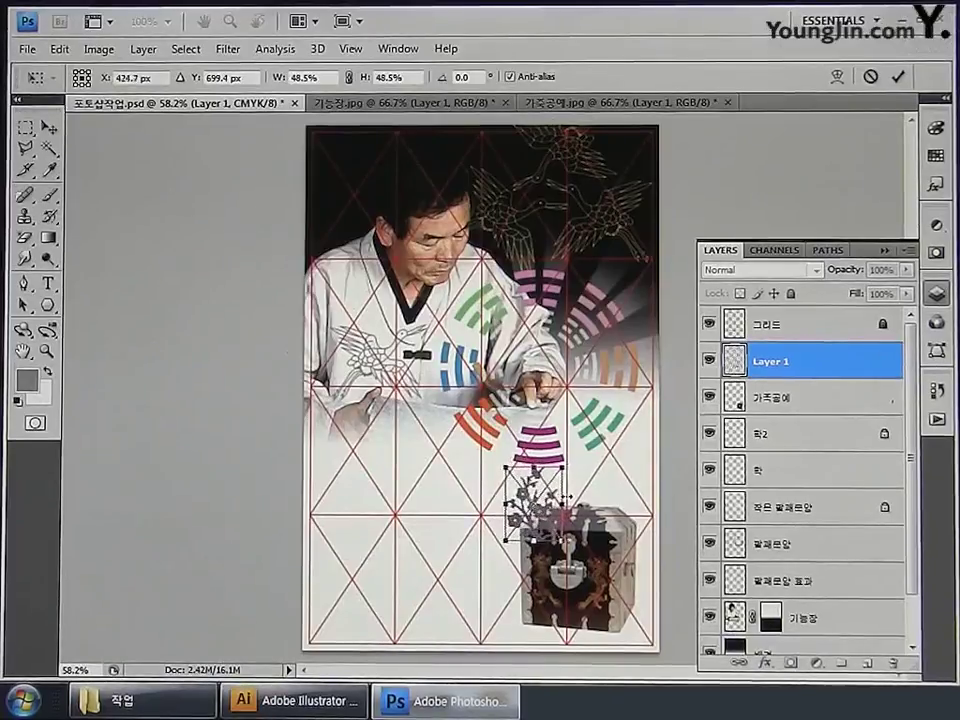
{"action": "key", "text": "Return"}
{"action": "key", "text": "l"}
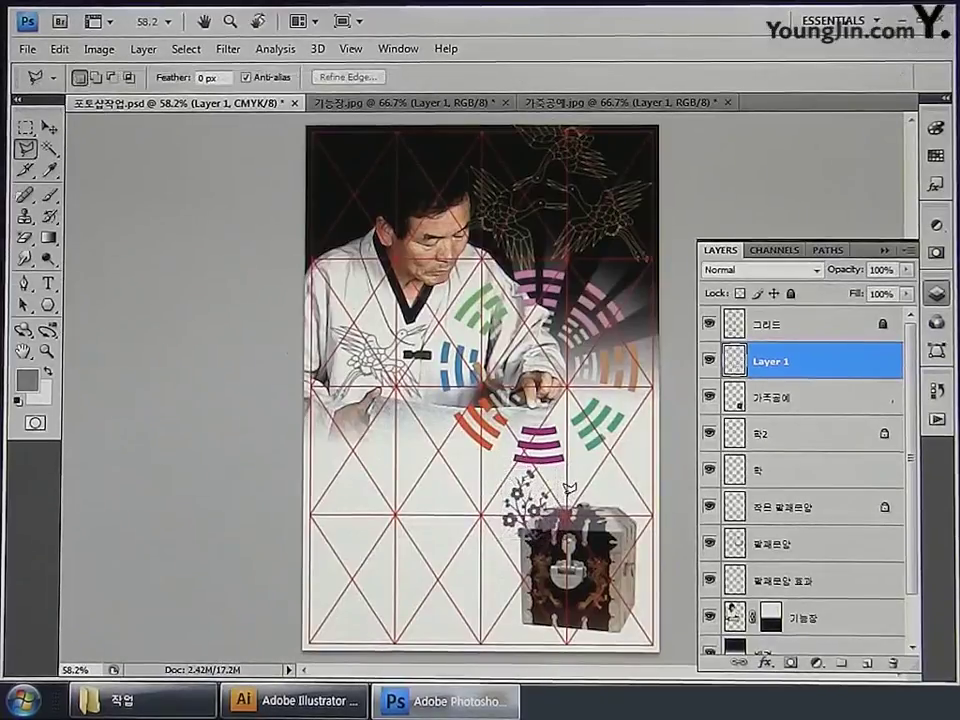
Name the pasted branch's layer 매화문양1 and move it directly below the 가죽공예 layer.
{"action": "double_click", "coordinate": [769, 363]}
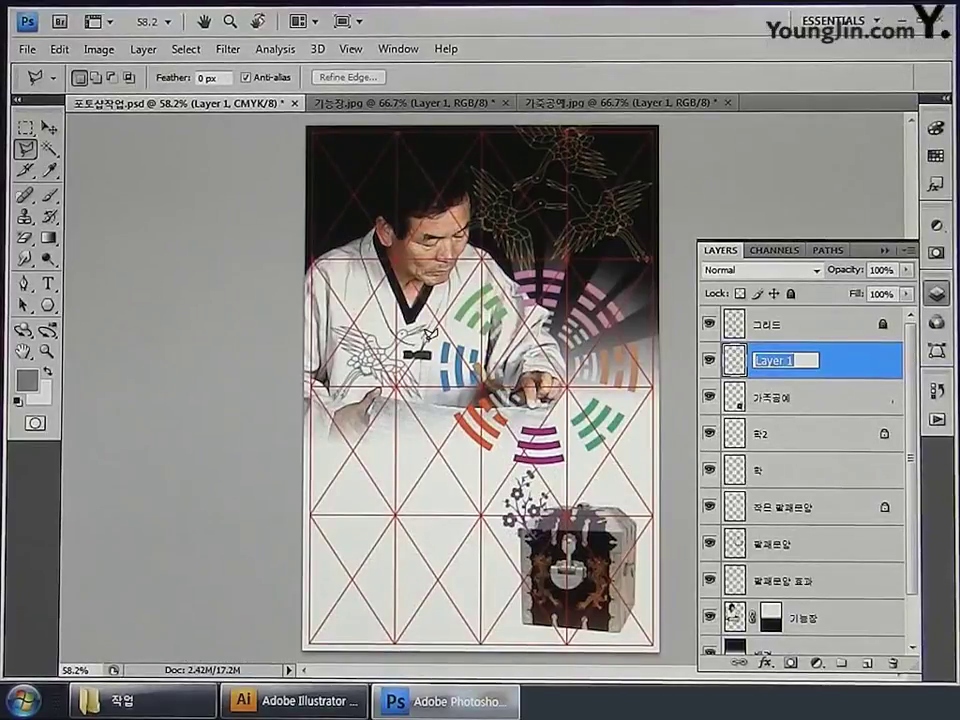
{"action": "type", "text": "매화문양1"}
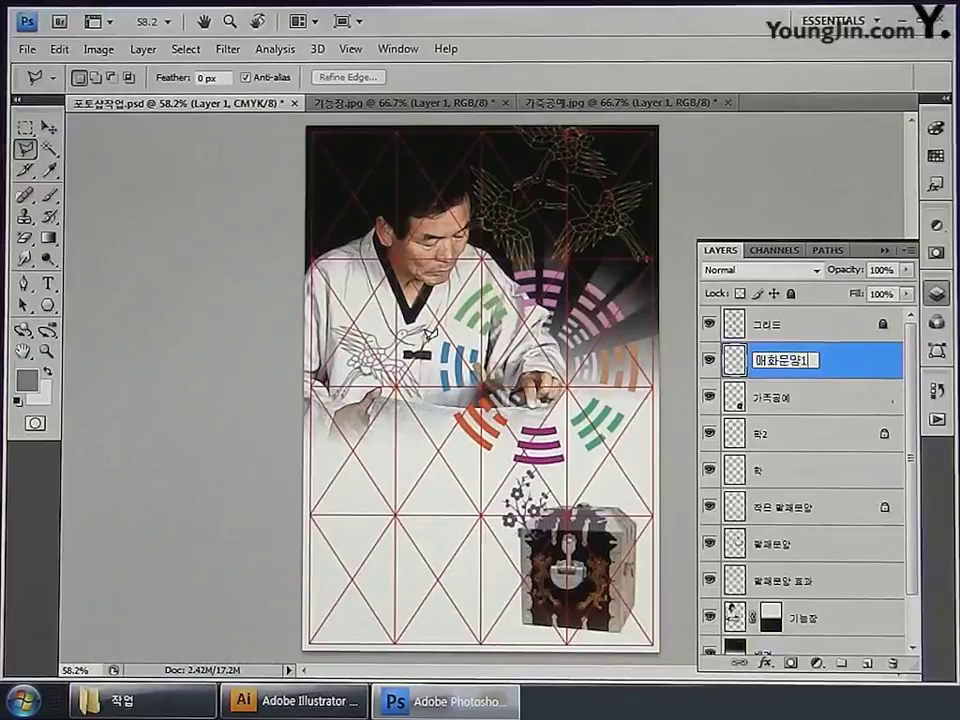
{"action": "key", "text": "Return"}
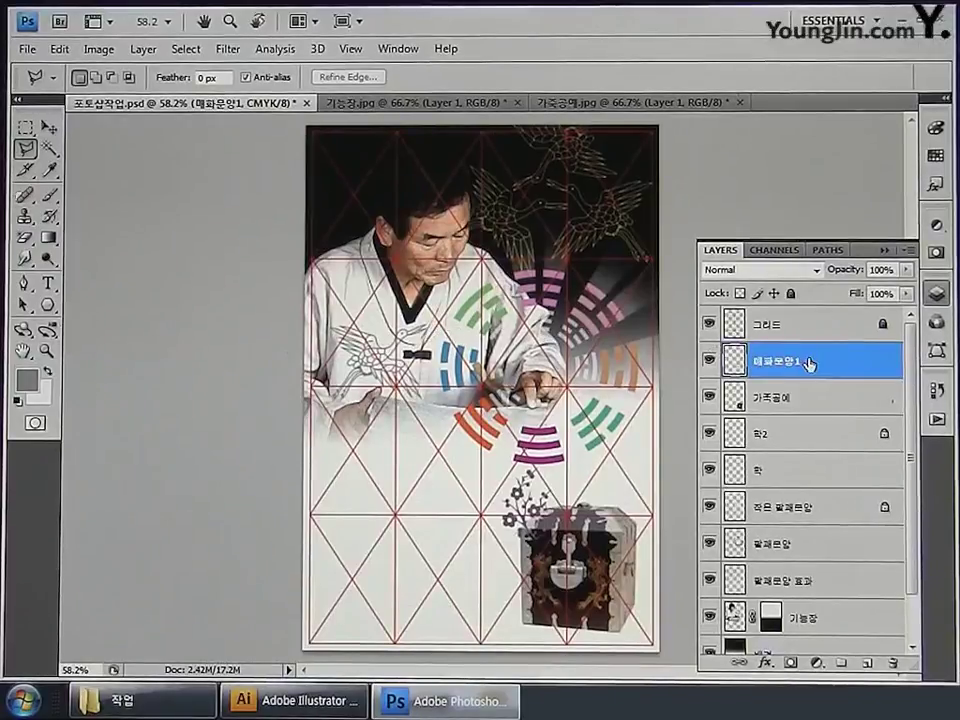
{"action": "left_click_drag", "start_coordinate": [808, 364], "coordinate": [810, 409]}
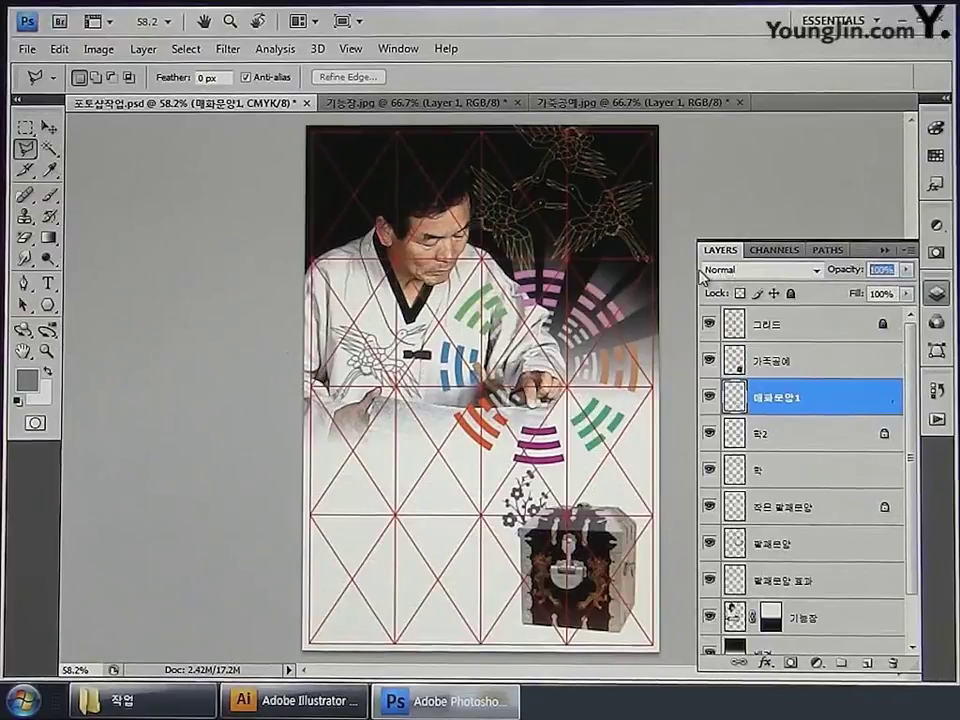
Set the 매화문양1 layer's opacity to 50% and give it a Bevel and Emboss effect with 20% depth.
{"action": "type", "text": "50"}
{"action": "key", "text": "Return"}
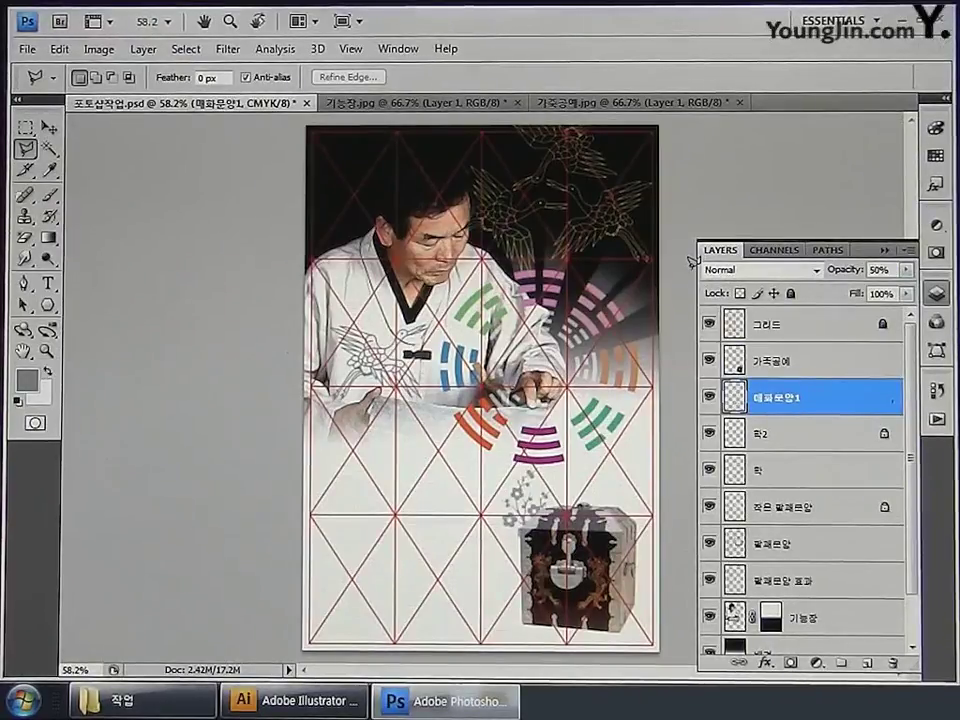
{"action": "key", "text": "h"}
{"action": "double_click", "coordinate": [846, 404]}
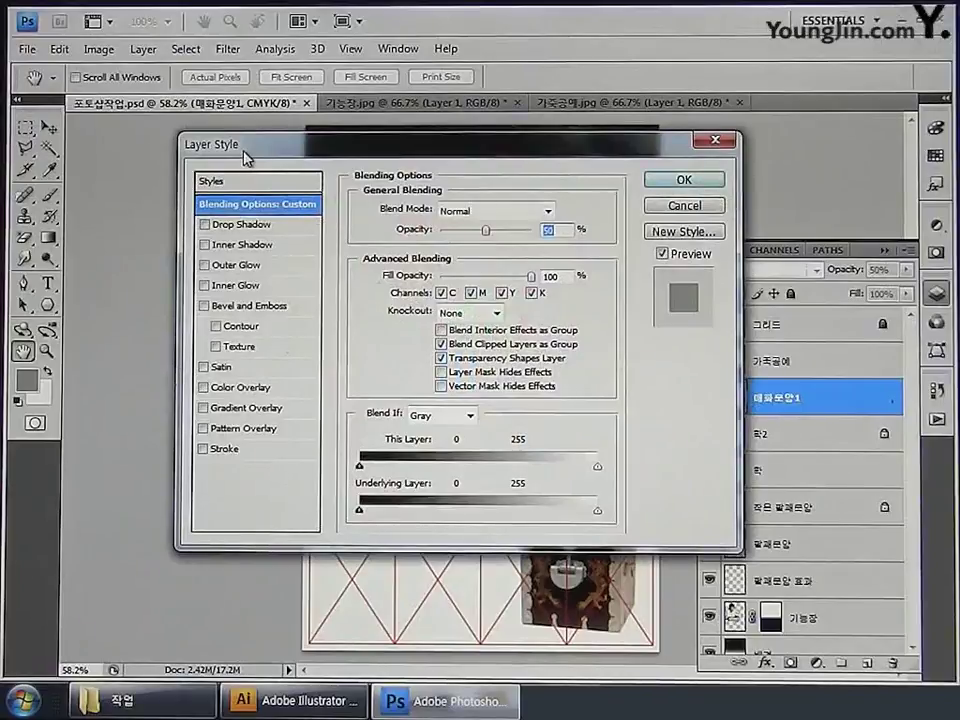
{"action": "left_click", "coordinate": [230, 308]}
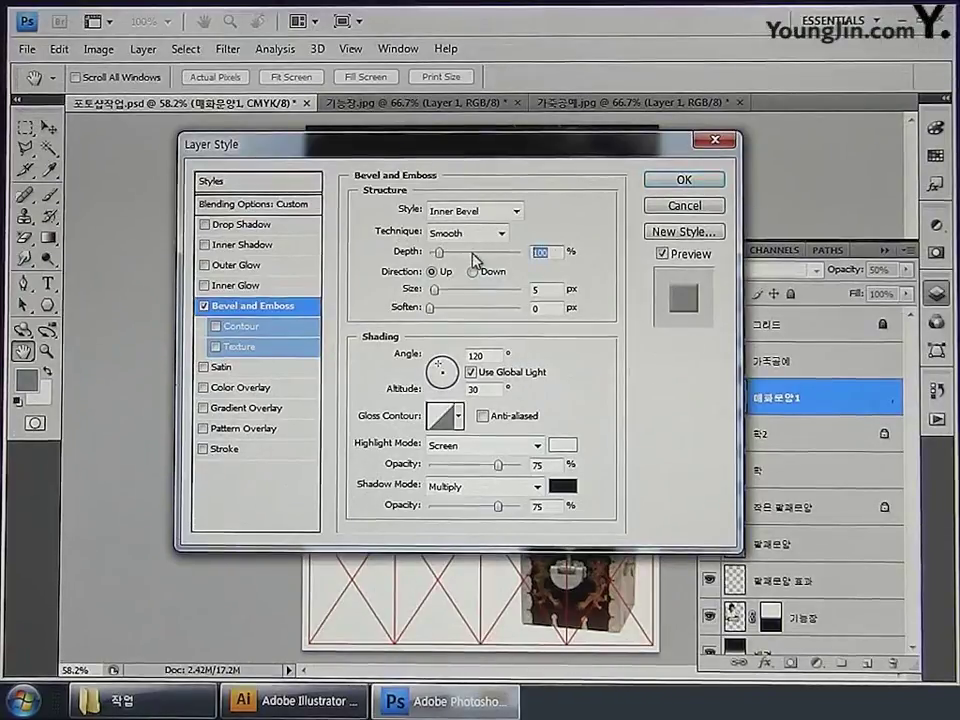
{"action": "type", "text": "20"}
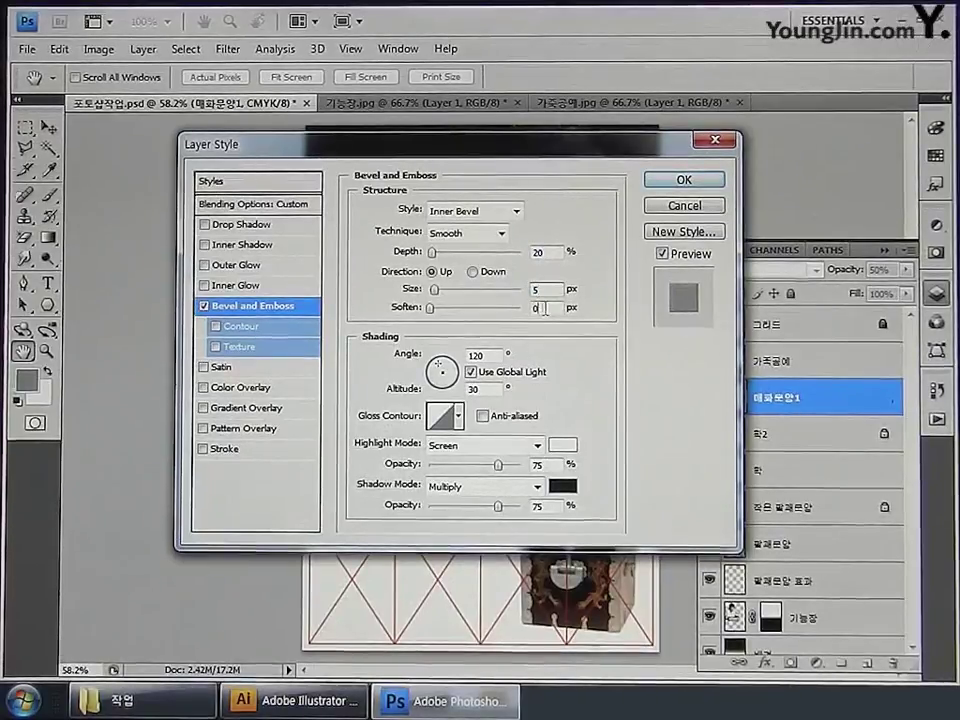
{"action": "left_click", "coordinate": [537, 308]}
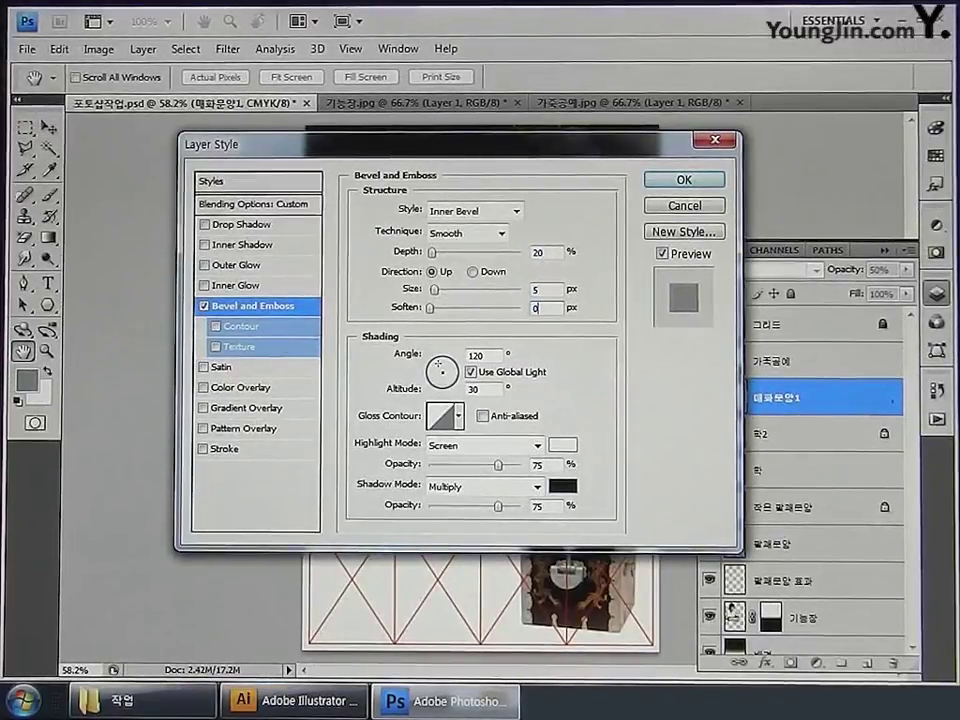
{"action": "left_click", "coordinate": [670, 180]}
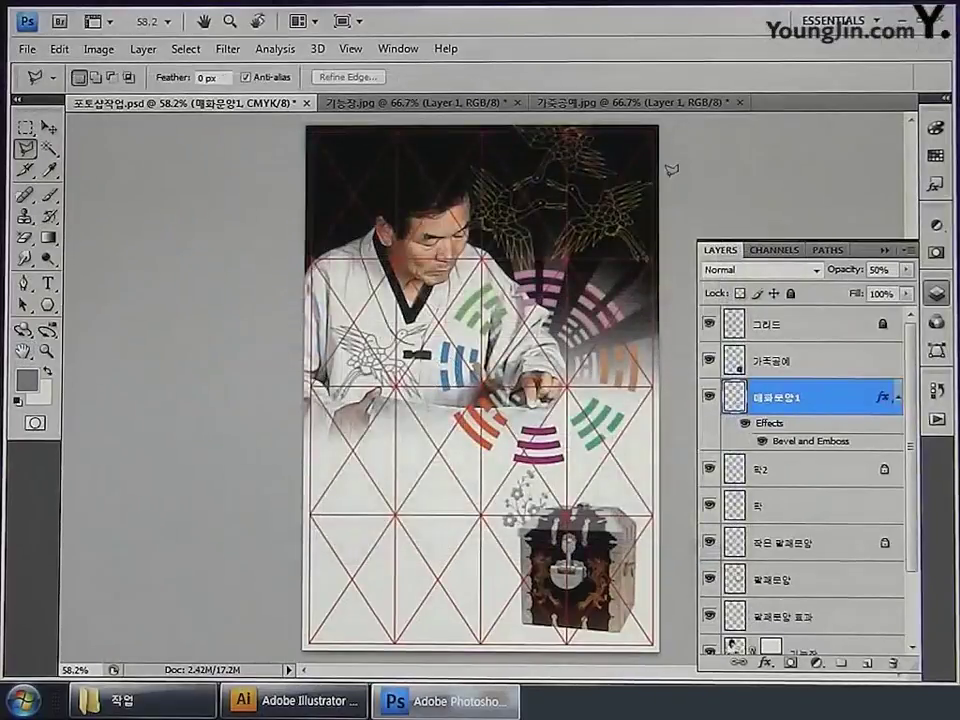
Paste a second plum-blossom branch as pixels above the 매화문양1 layer and flip it horizontally.
{"action": "double_click", "coordinate": [50, 355]}
{"action": "left_click_drag", "start_coordinate": [460, 471], "coordinate": [338, 282]}
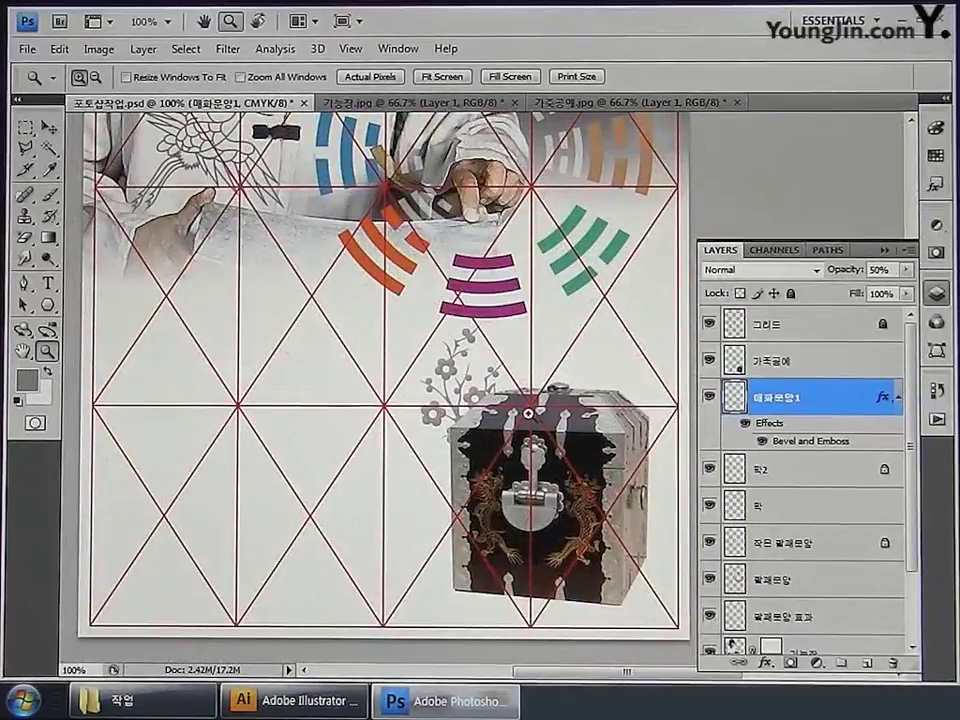
{"action": "key", "text": "ctrl+v"}
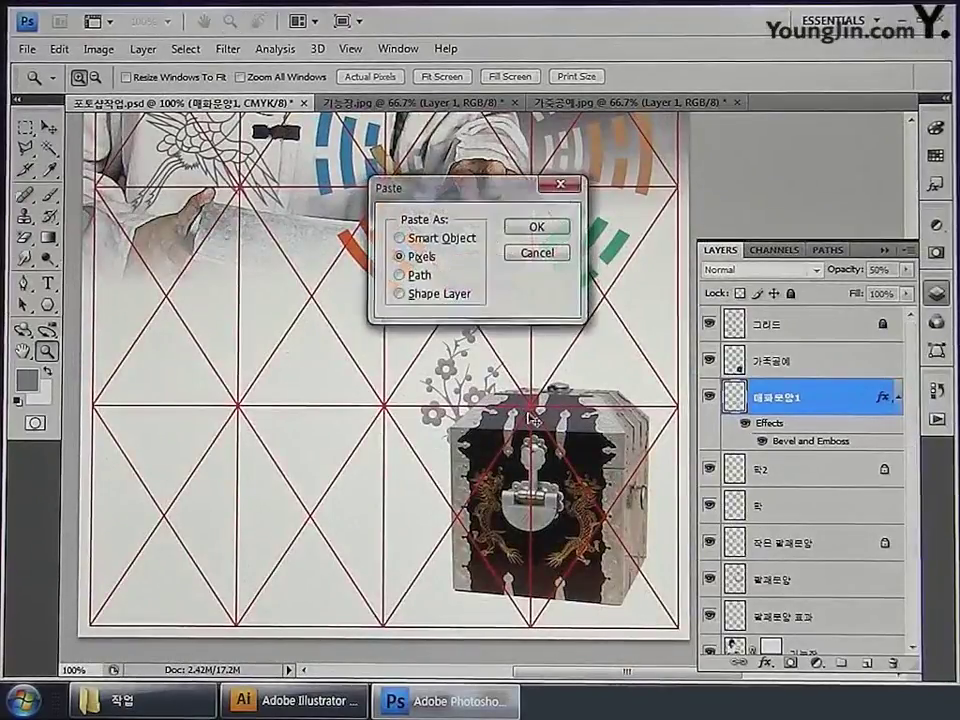
{"action": "left_click", "coordinate": [536, 222]}
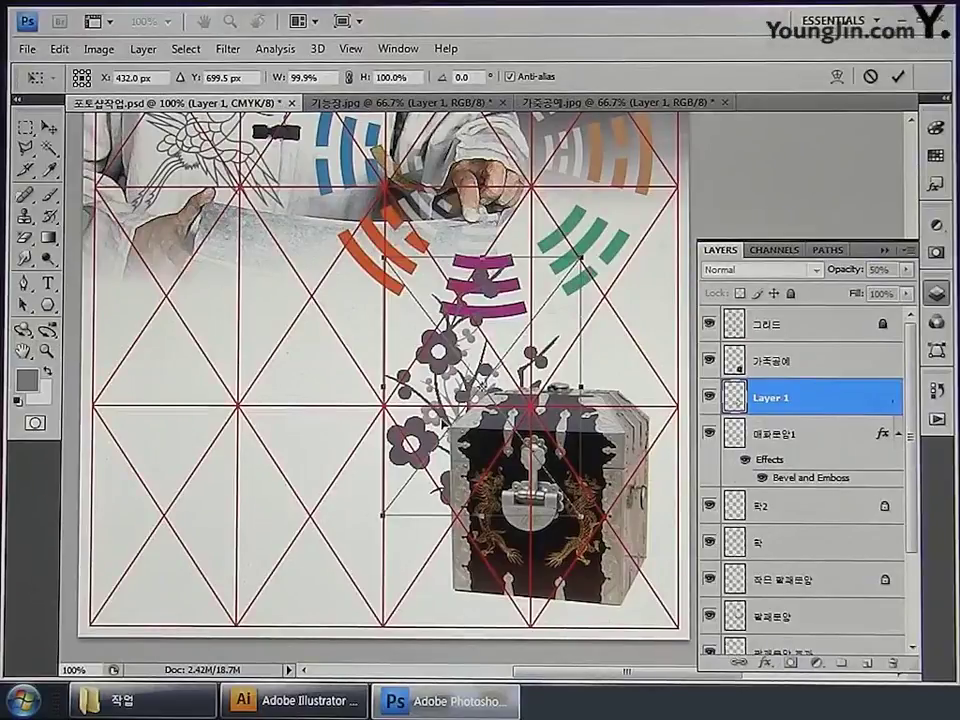
{"action": "right_click", "coordinate": [444, 128]}
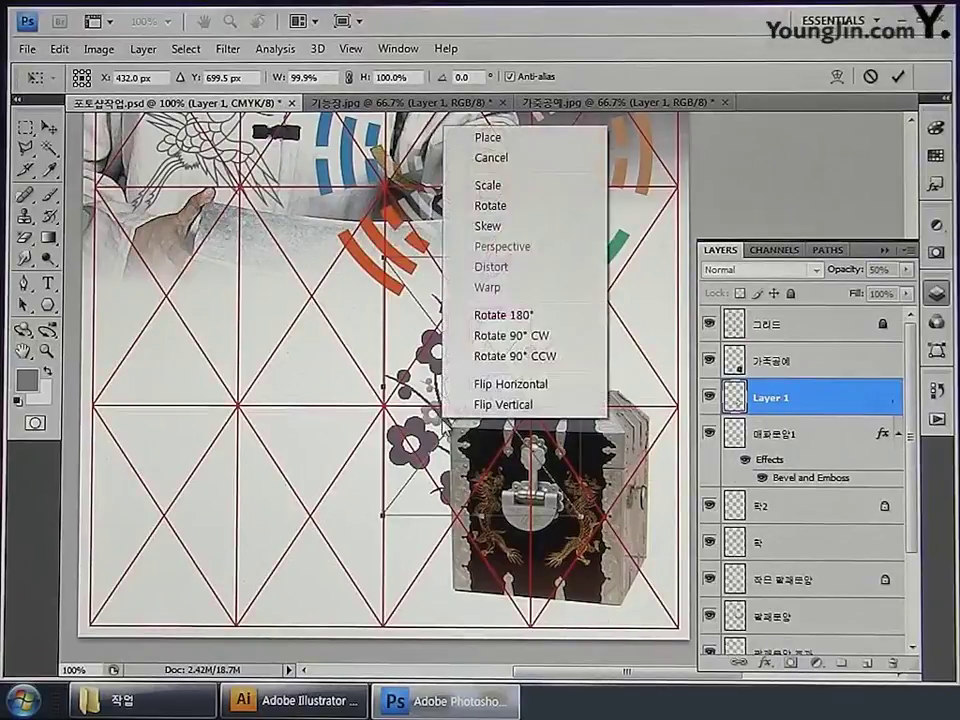
{"action": "left_click", "coordinate": [512, 384]}
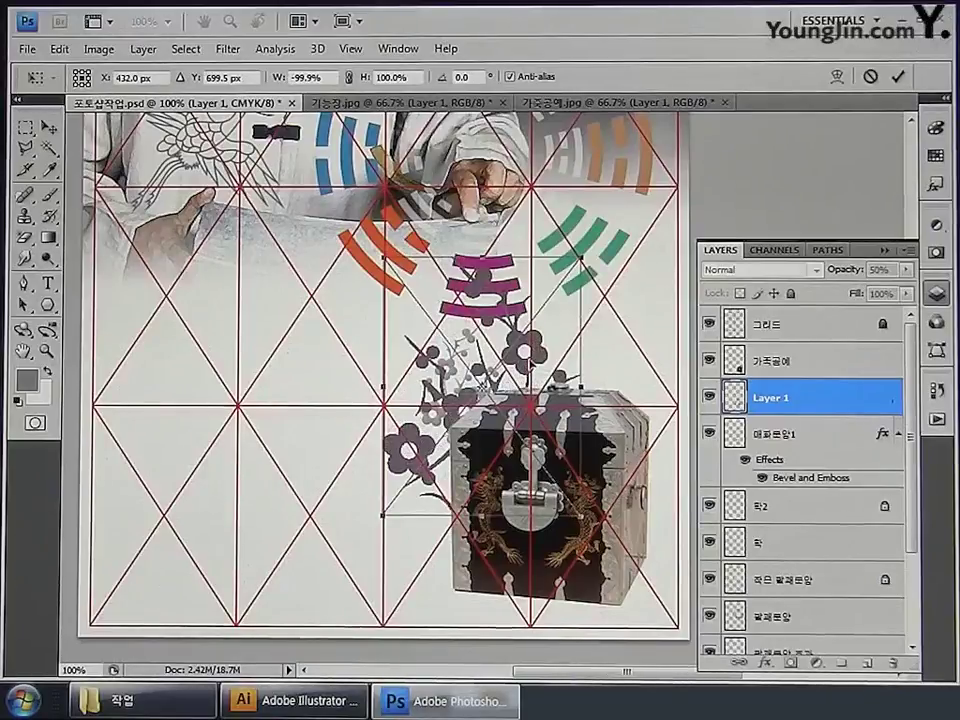
Scale the flipped branch proportionally to about 56.4% and place it behind the chest's upper-right edge.
{"action": "left_click_drag", "start_coordinate": [382, 282], "coordinate": [541, 292]}
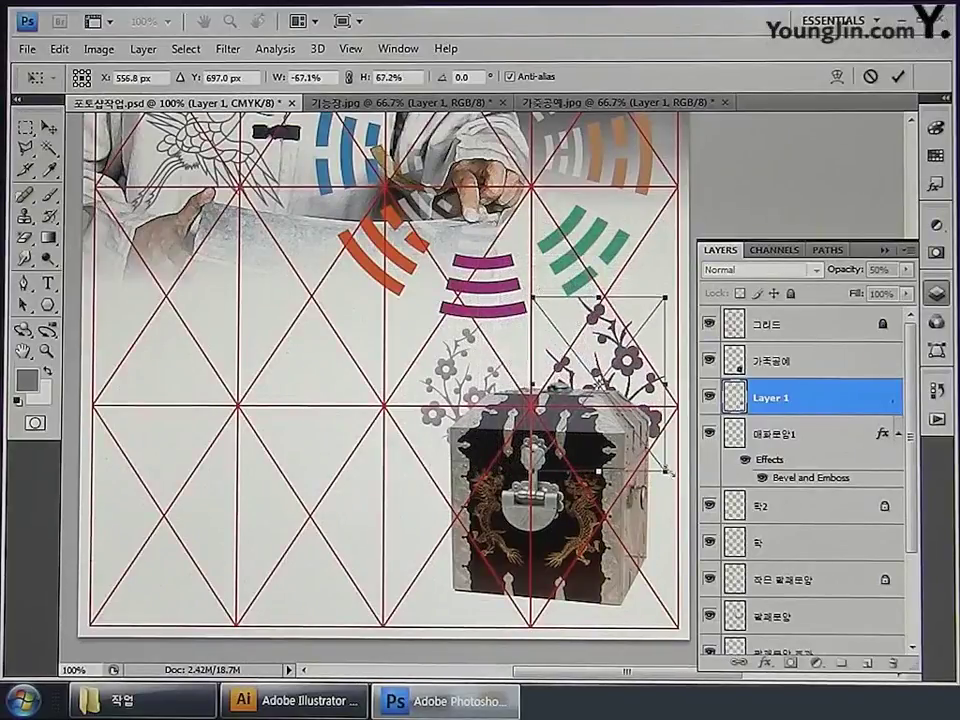
{"action": "left_click_drag", "start_coordinate": [665, 470], "coordinate": [662, 433]}
{"action": "left_click_drag", "start_coordinate": [628, 371], "coordinate": [647, 351]}
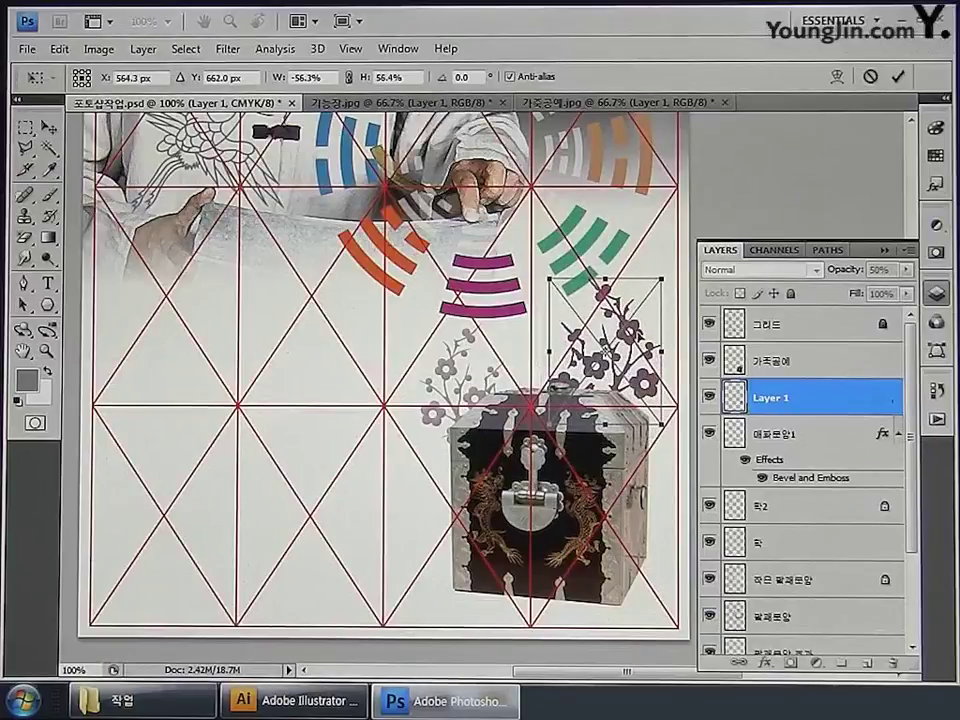
{"action": "key", "text": "Return"}
{"action": "key", "text": "z"}
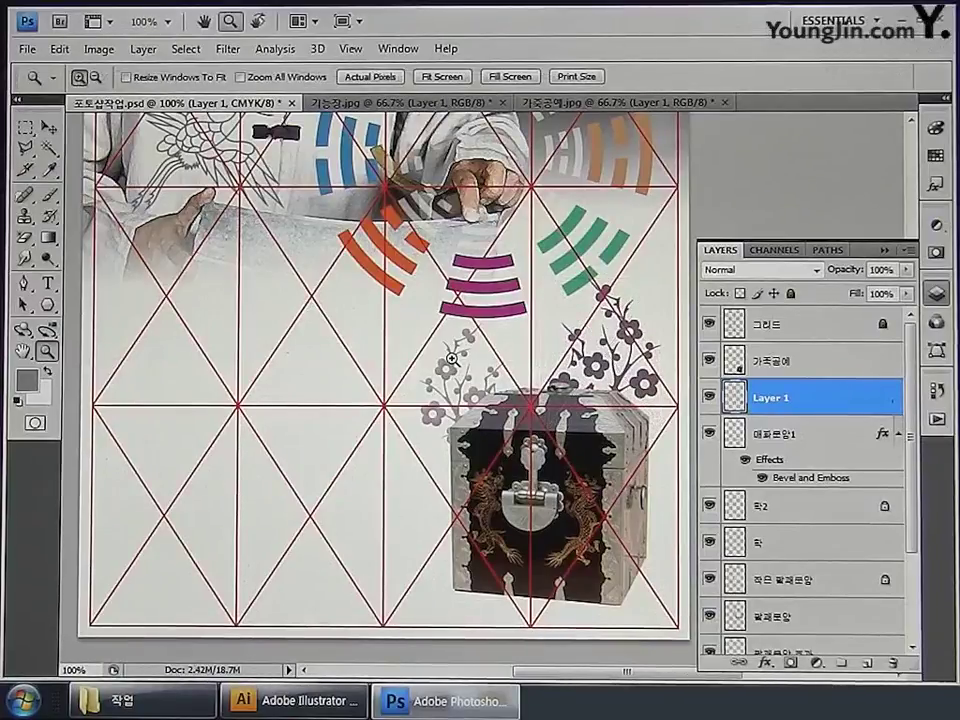
Rename the flipped branch's layer as 매화문양2.
{"action": "double_click", "coordinate": [769, 399]}
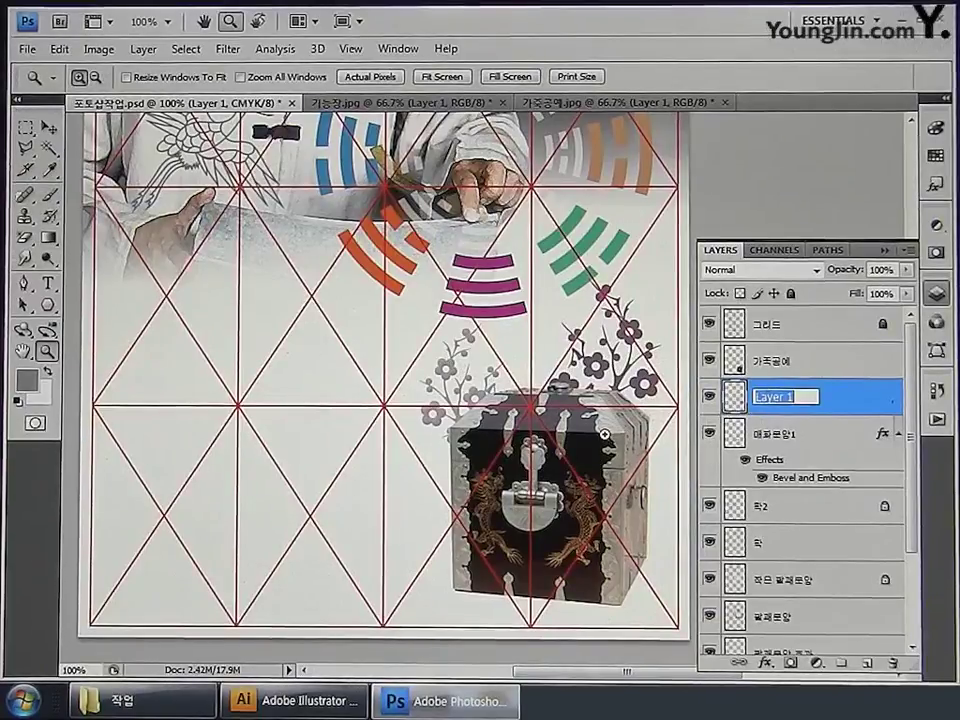
{"action": "type", "text": "매화문양2"}
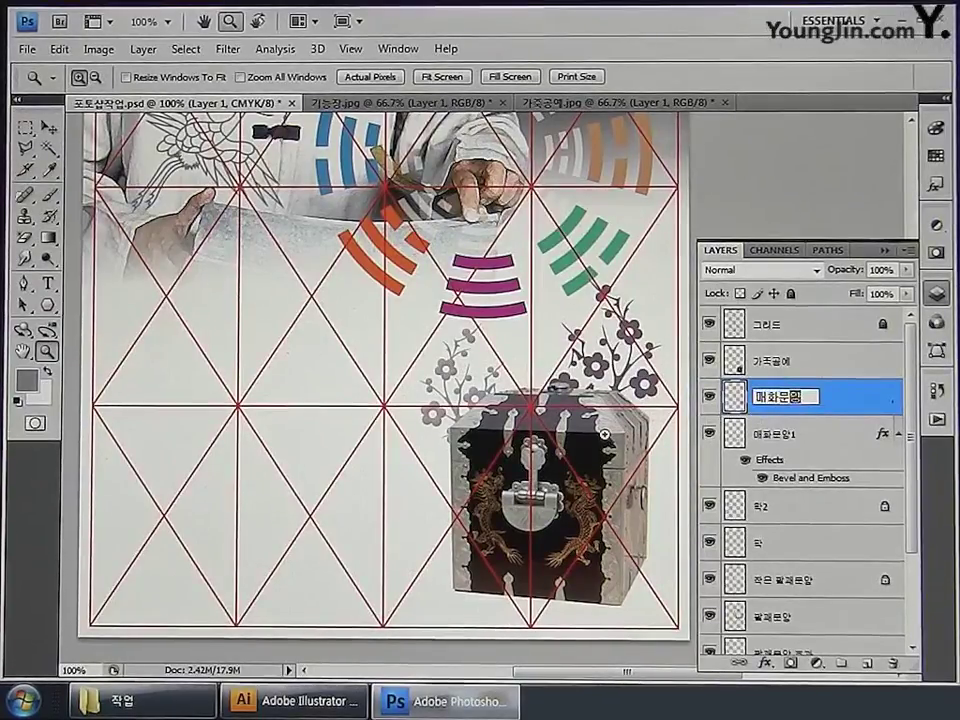
{"action": "key", "text": "Return"}
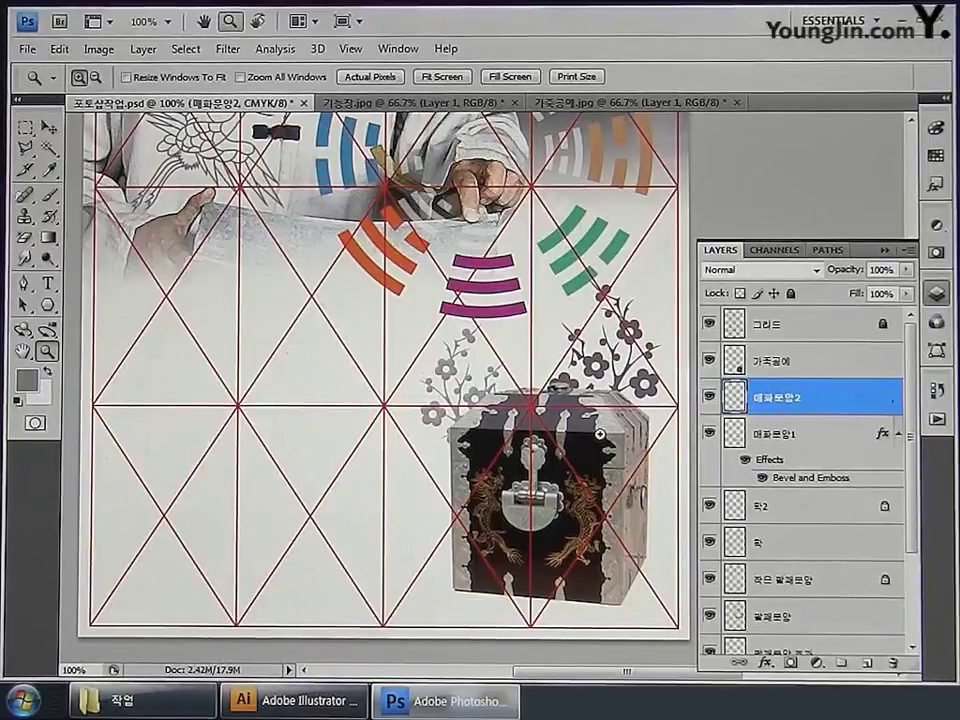
Copy the layer style from 매화문양1 to 매화문양2 and set the 매화문양2 layer's opacity to 100%.
{"action": "left_click", "coordinate": [789, 437]}
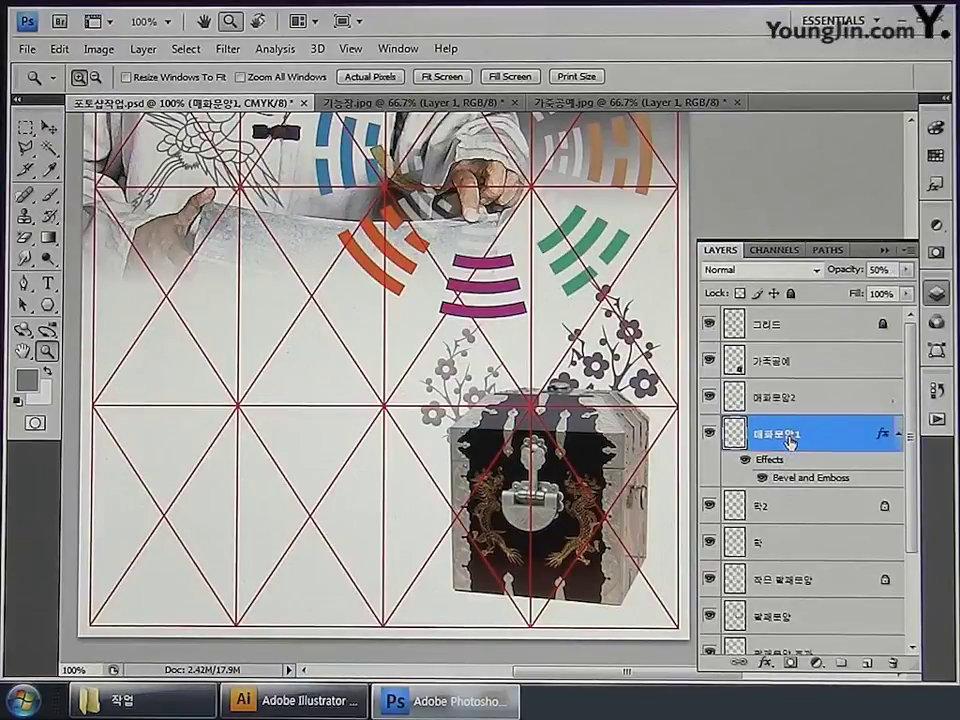
{"action": "right_click", "coordinate": [791, 440]}
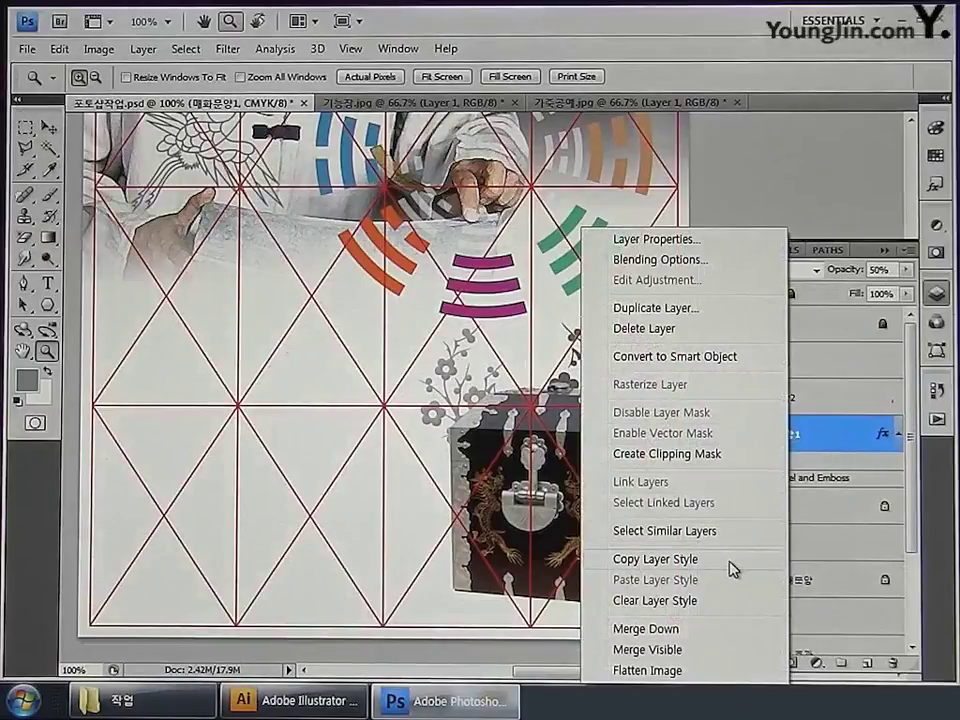
{"action": "left_click", "coordinate": [729, 562]}
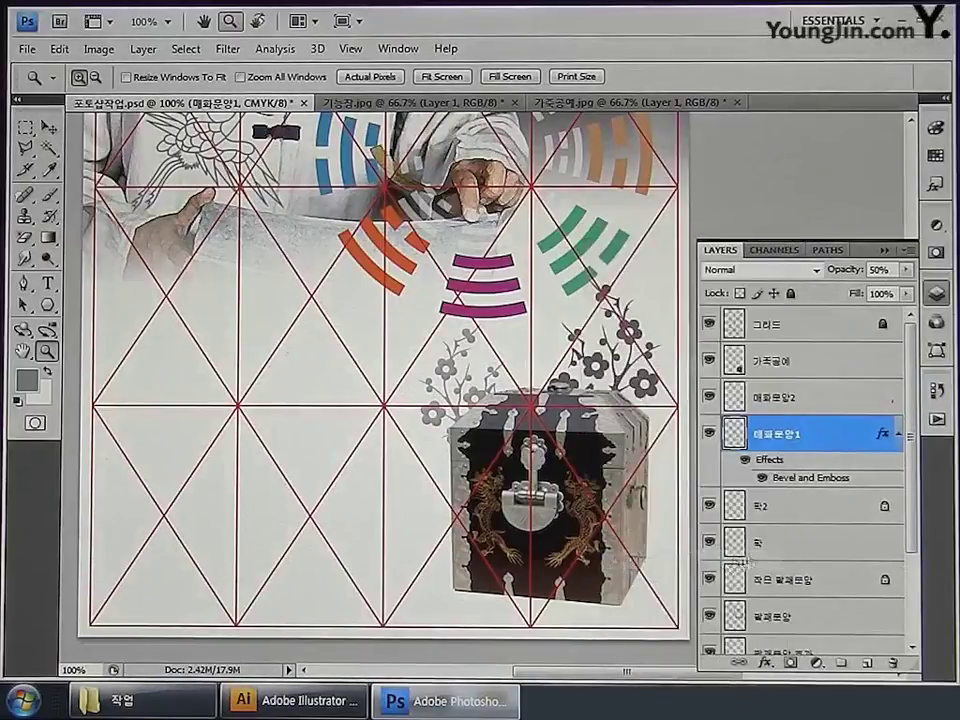
{"action": "left_click", "coordinate": [829, 401]}
{"action": "right_click", "coordinate": [829, 402]}
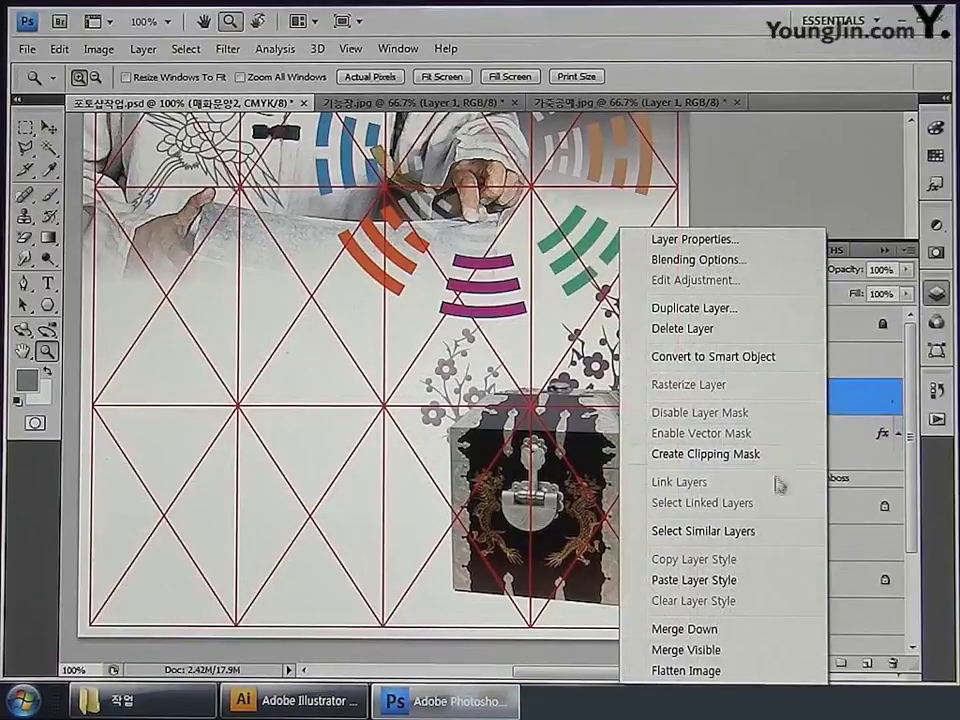
{"action": "left_click", "coordinate": [740, 580]}
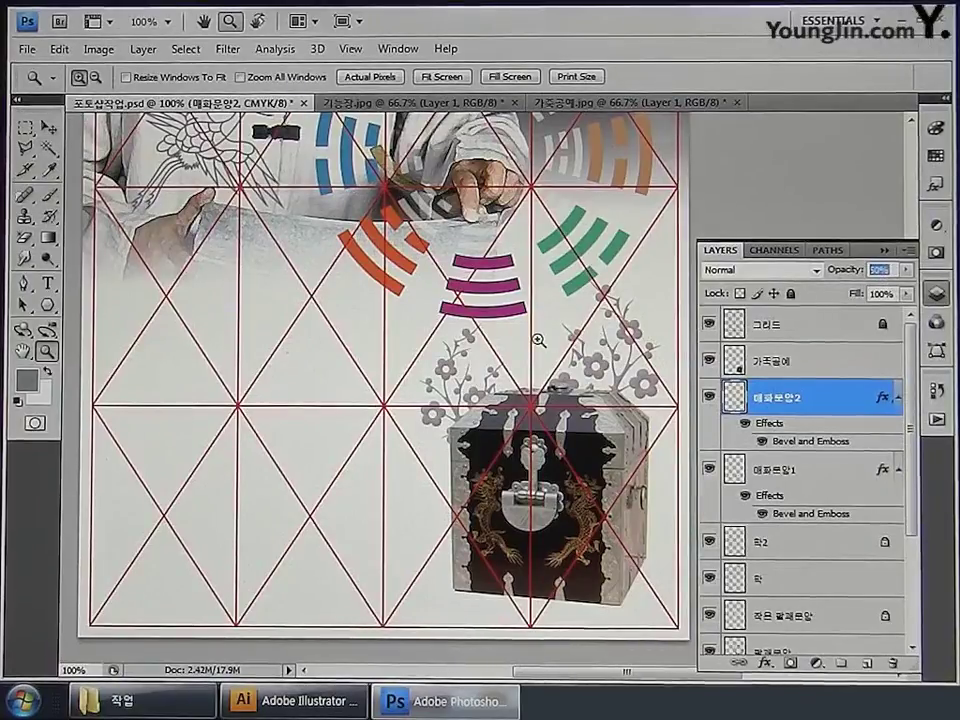
{"action": "type", "text": "100"}
{"action": "key", "text": "Return"}
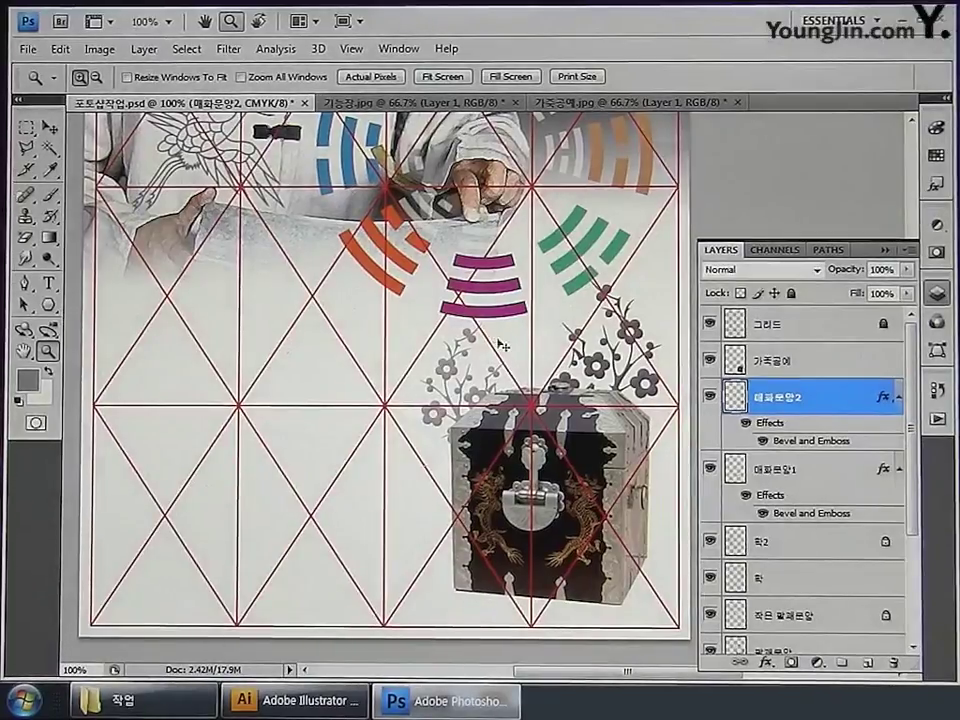
Paste a third plum-blossom branch as pixels above the 매화문양2 layer, scale it to about 115.8% and place it beside the chest's left side.
{"action": "key", "text": "ctrl+shift+n"}
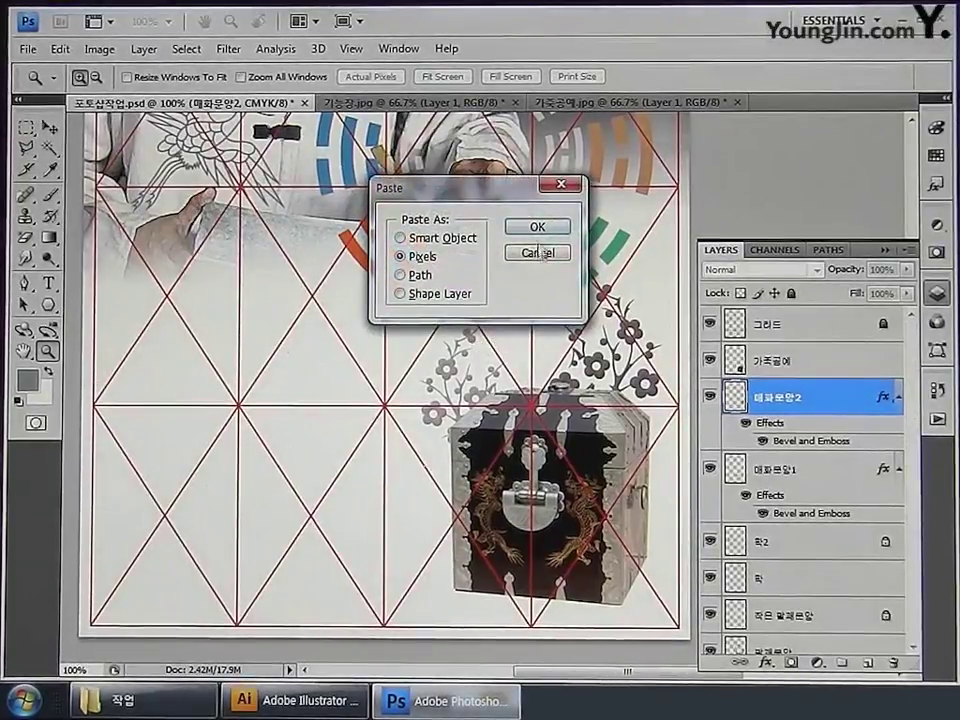
{"action": "left_click", "coordinate": [545, 230]}
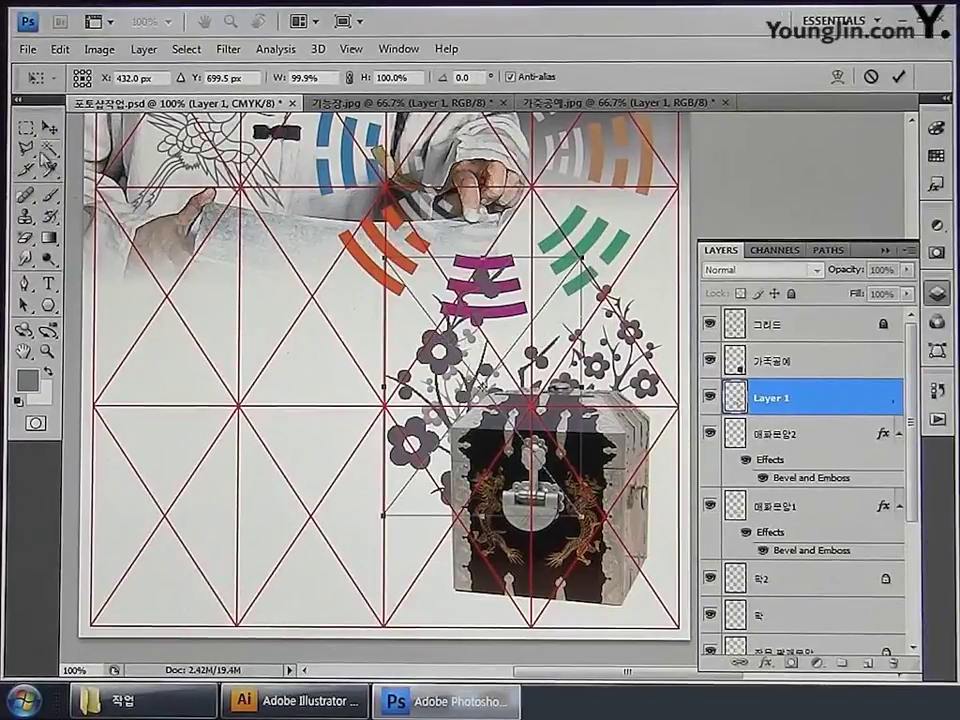
{"action": "left_click_drag", "start_coordinate": [470, 400], "coordinate": [373, 511]}
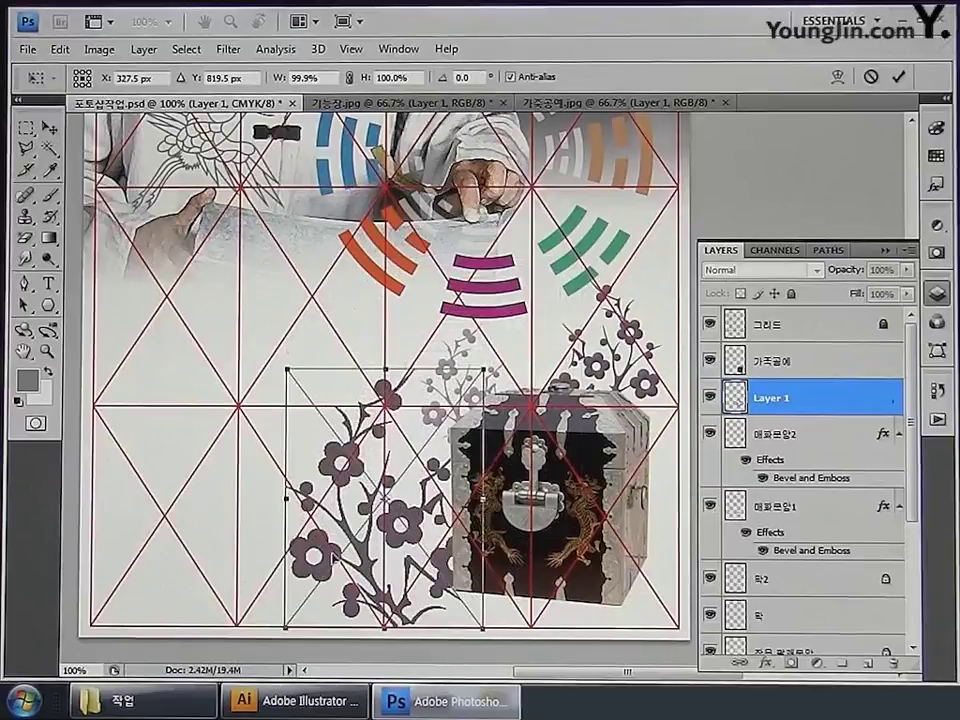
{"action": "left_click_drag", "start_coordinate": [325, 555], "coordinate": [343, 550]}
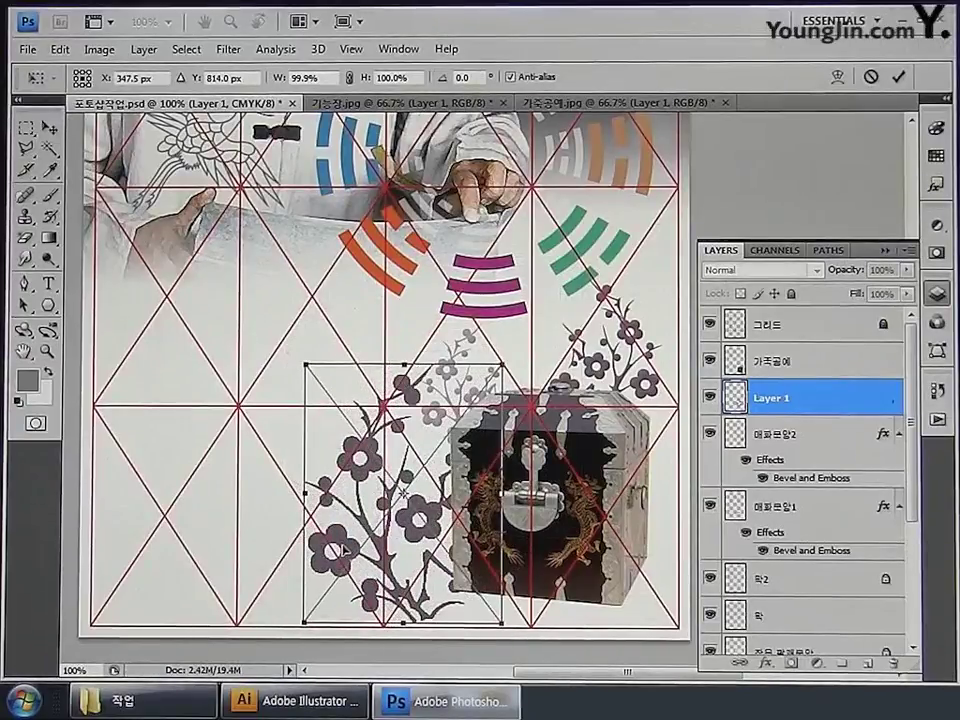
{"action": "left_click_drag", "start_coordinate": [315, 372], "coordinate": [271, 319]}
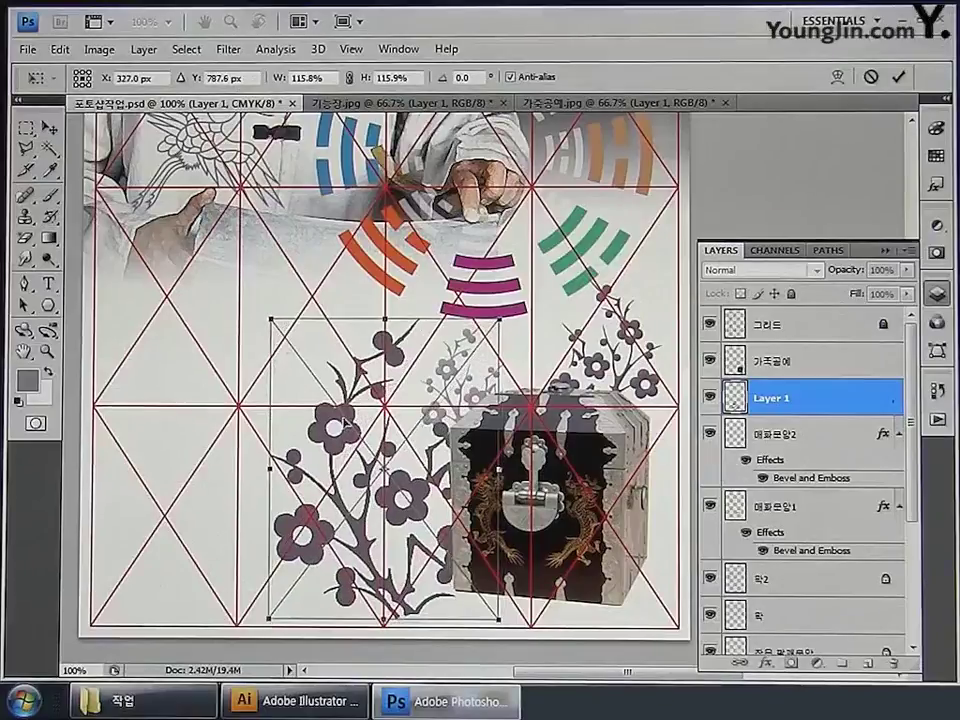
{"action": "key", "text": "Return"}
{"action": "key", "text": "z"}
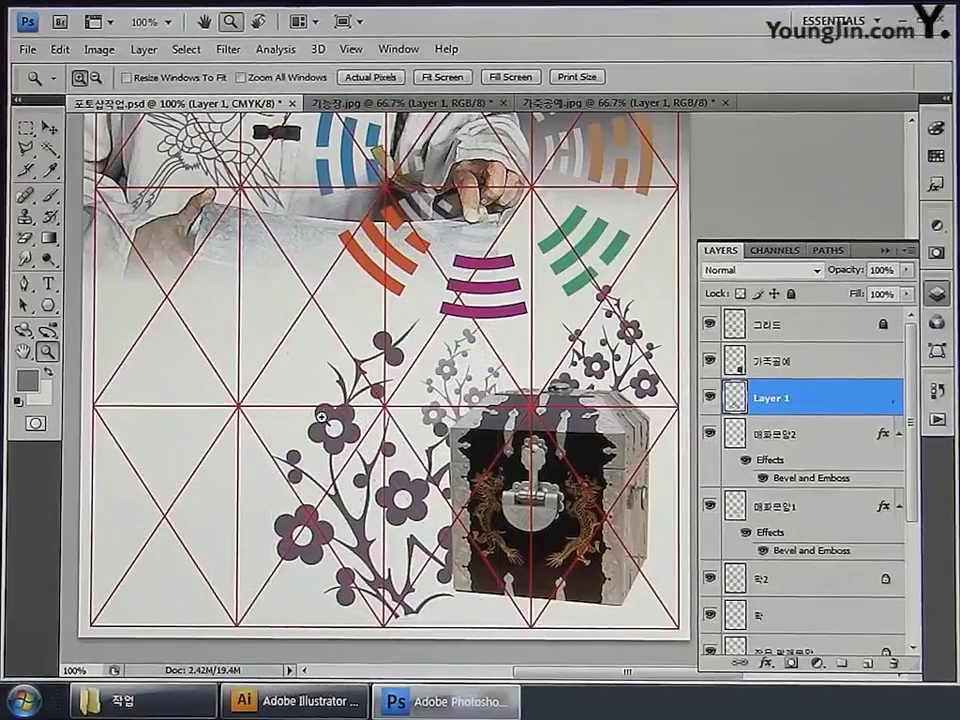
Rename the third branch's layer as 매화문양3 and set its opacity to 10%.
{"action": "left_click", "coordinate": [46, 130]}
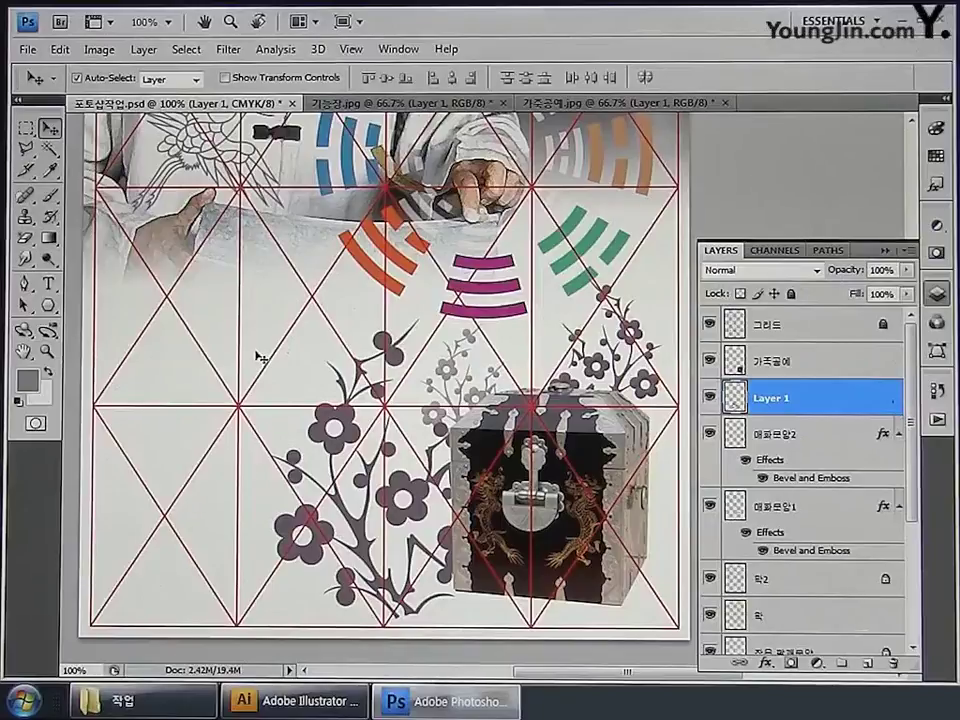
{"action": "double_click", "coordinate": [765, 398]}
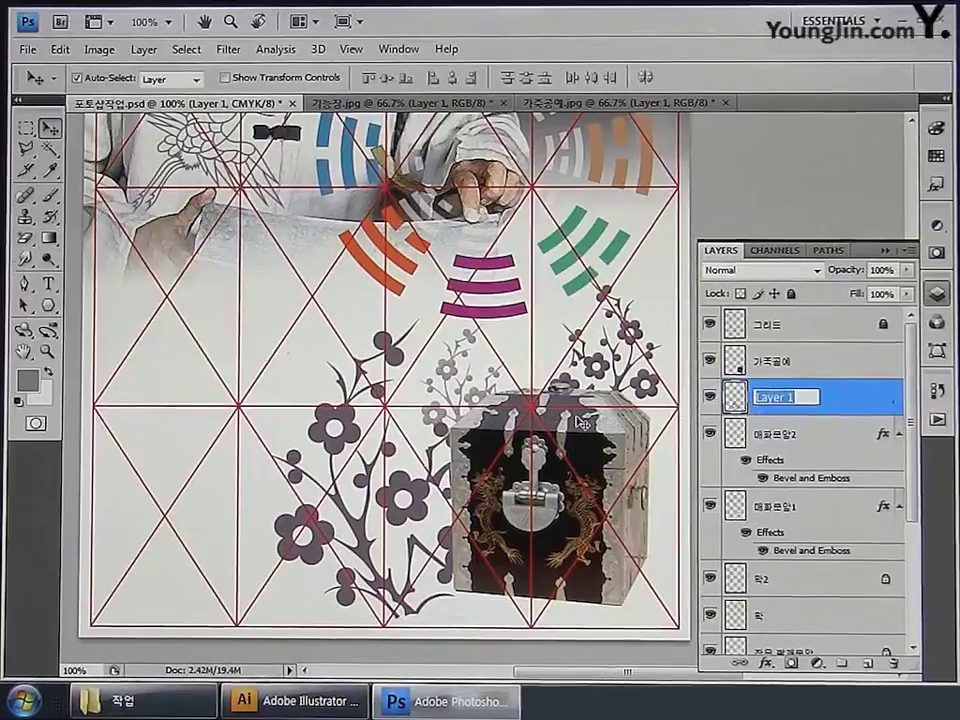
{"action": "type", "text": "애화문양3"}
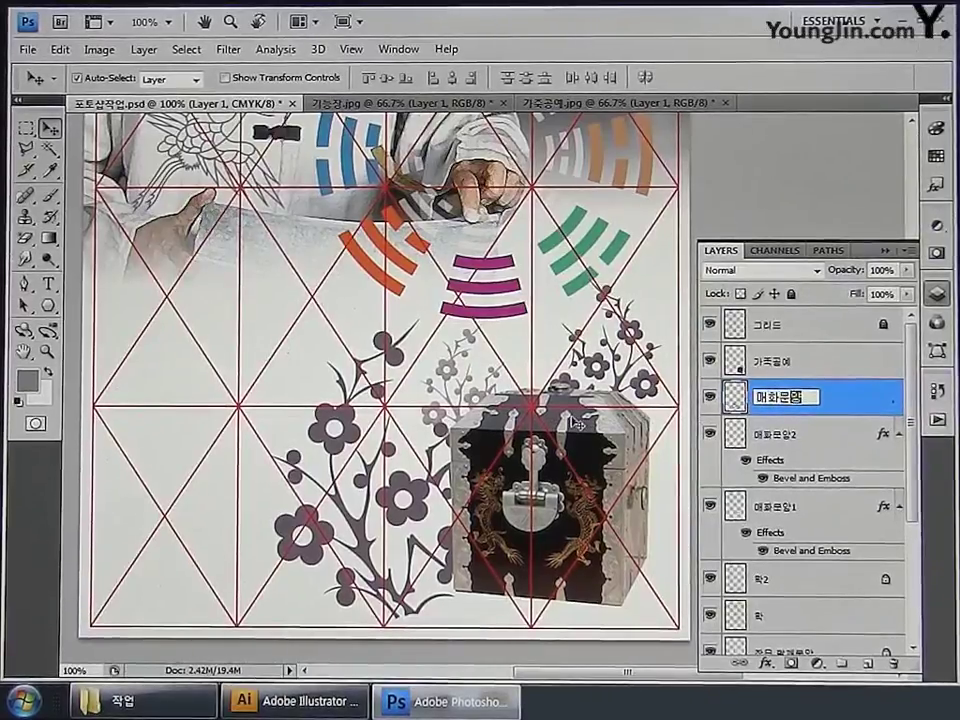
{"action": "key", "text": "Return"}
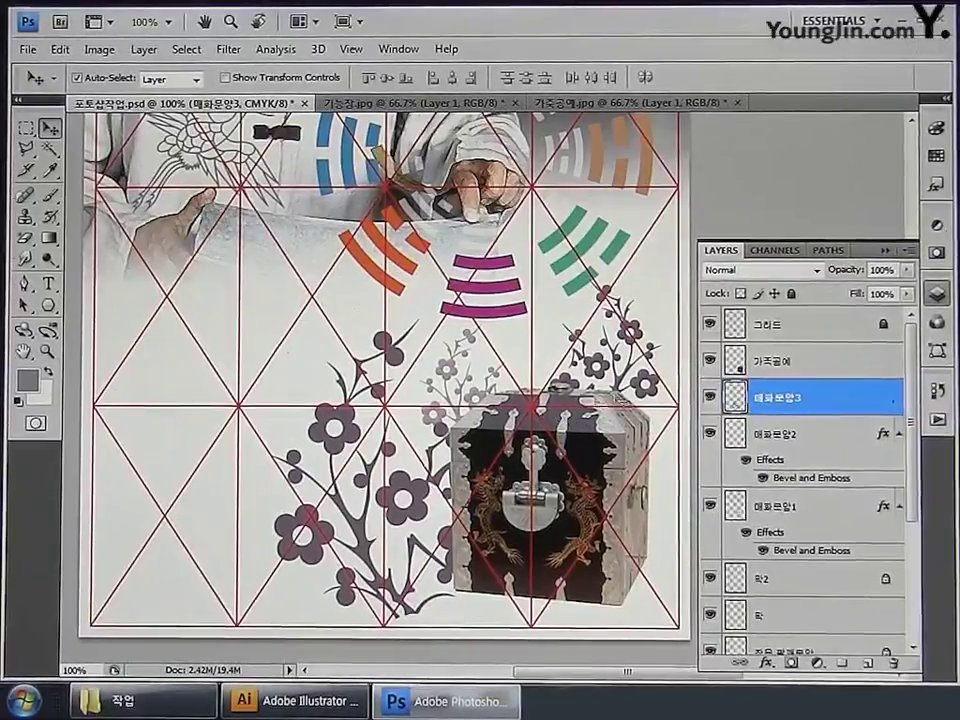
{"action": "left_click", "coordinate": [893, 270]}
{"action": "type", "text": "10"}
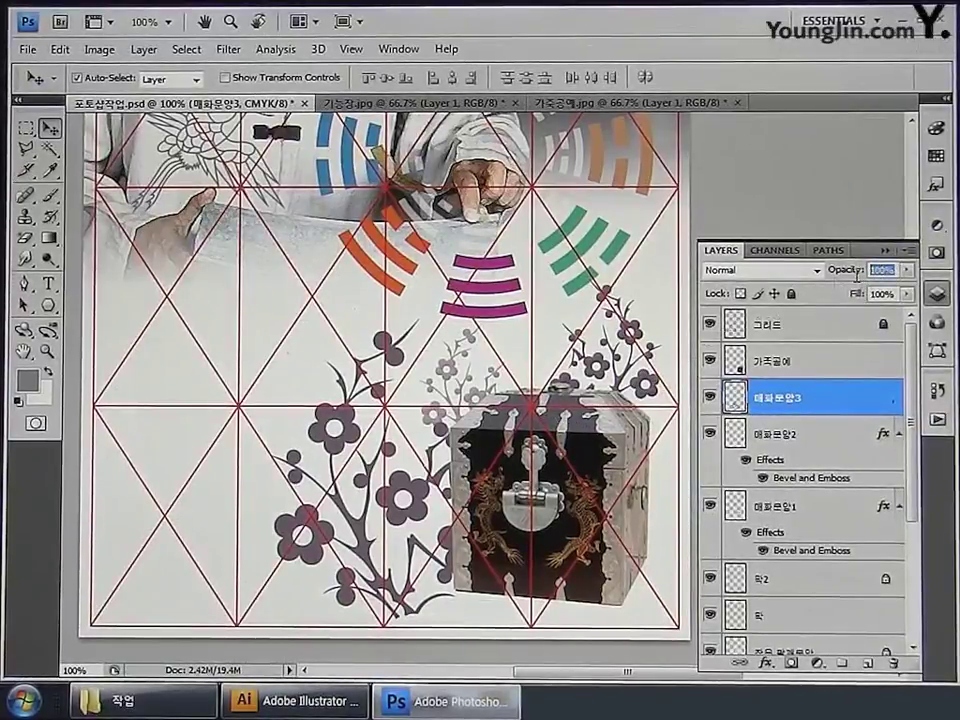
{"action": "key", "text": "Return"}
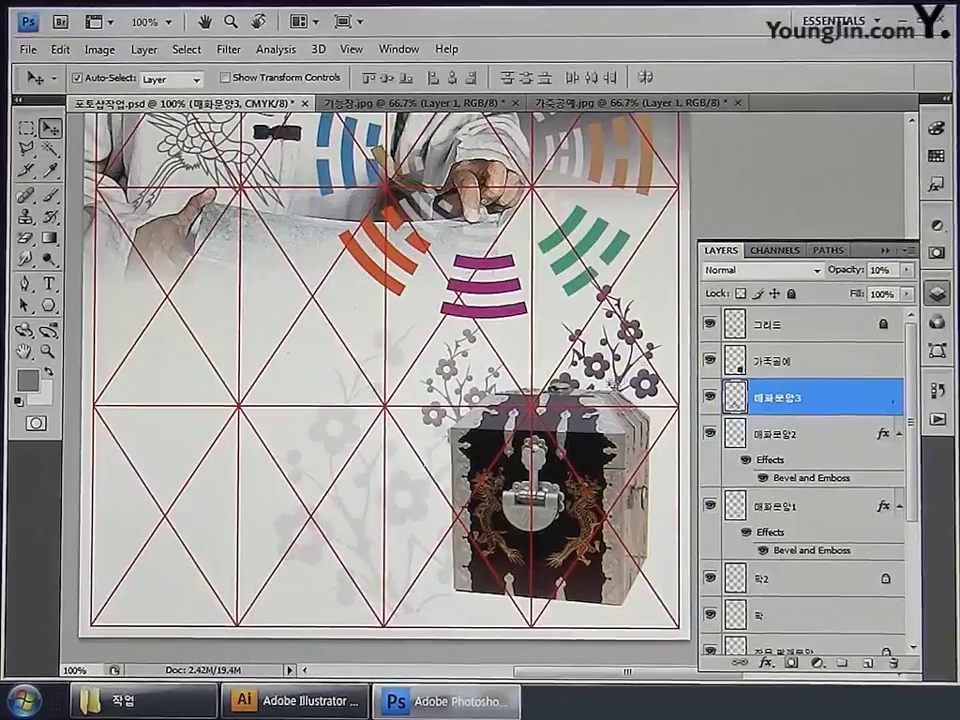
Add a new layer above 매화문양3 and name it 가죽공예 그림자.
{"action": "left_click_drag", "start_coordinate": [577, 412], "coordinate": [487, 352]}
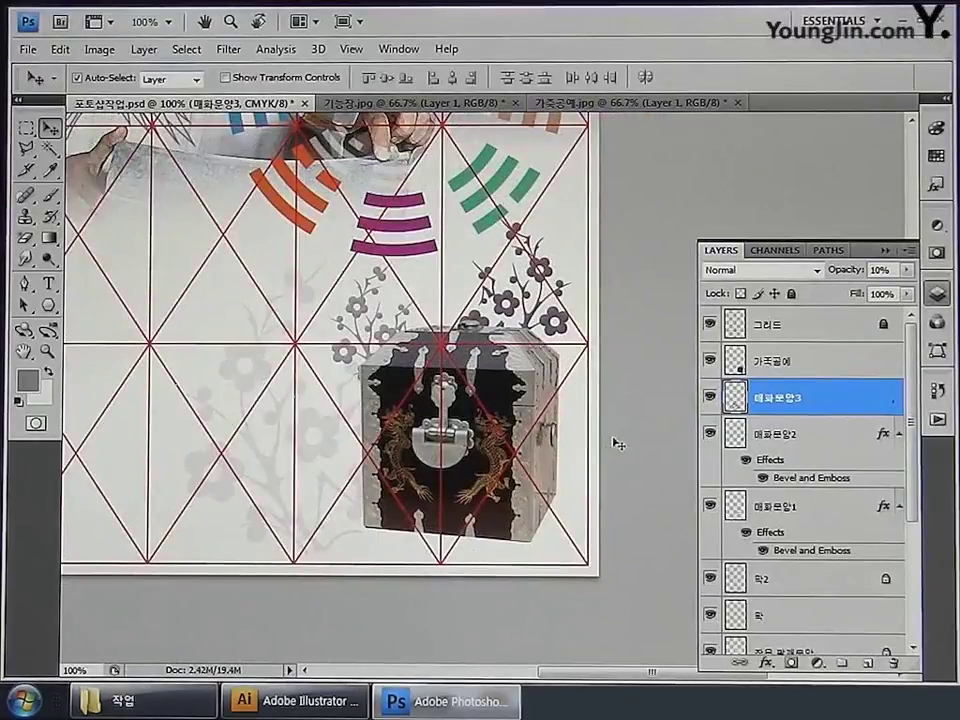
{"action": "left_click", "coordinate": [869, 664]}
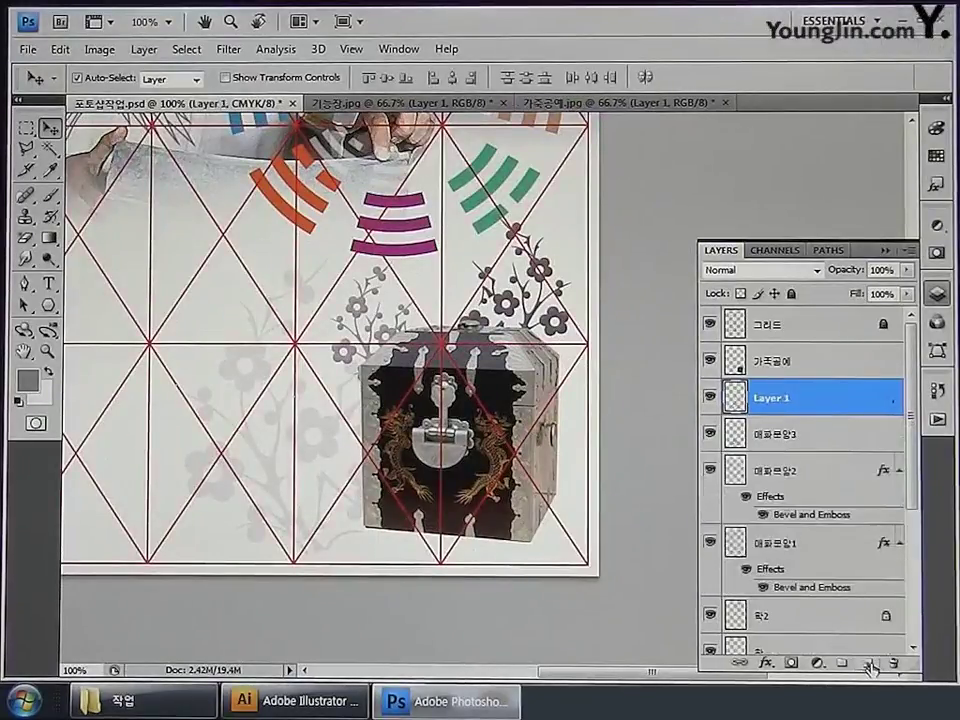
{"action": "double_click", "coordinate": [776, 400]}
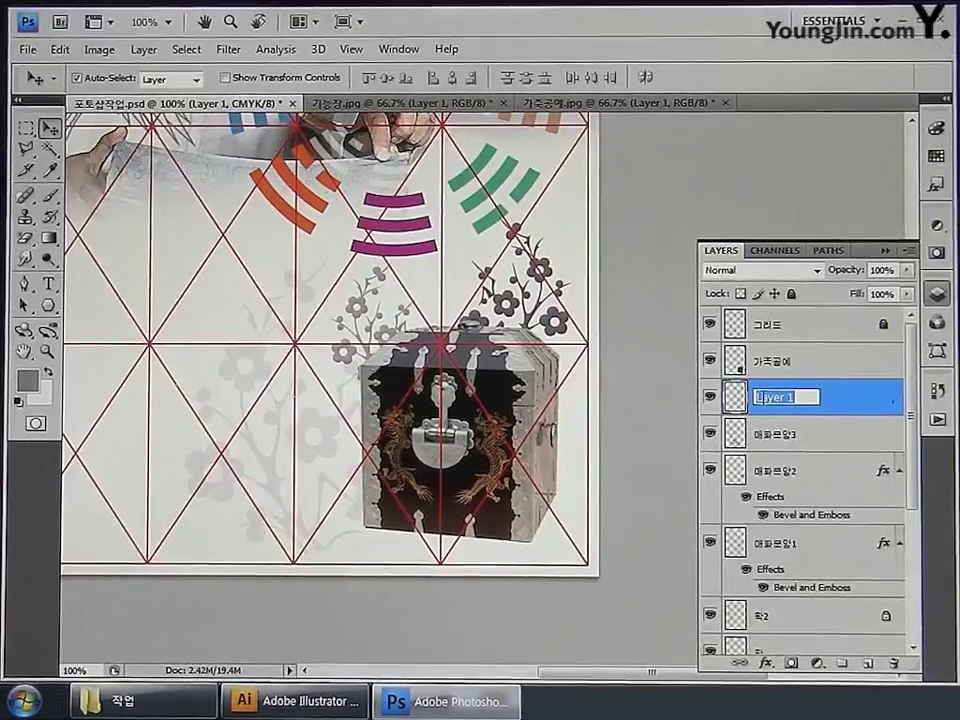
{"action": "type", "text": "가족공예 그림자"}
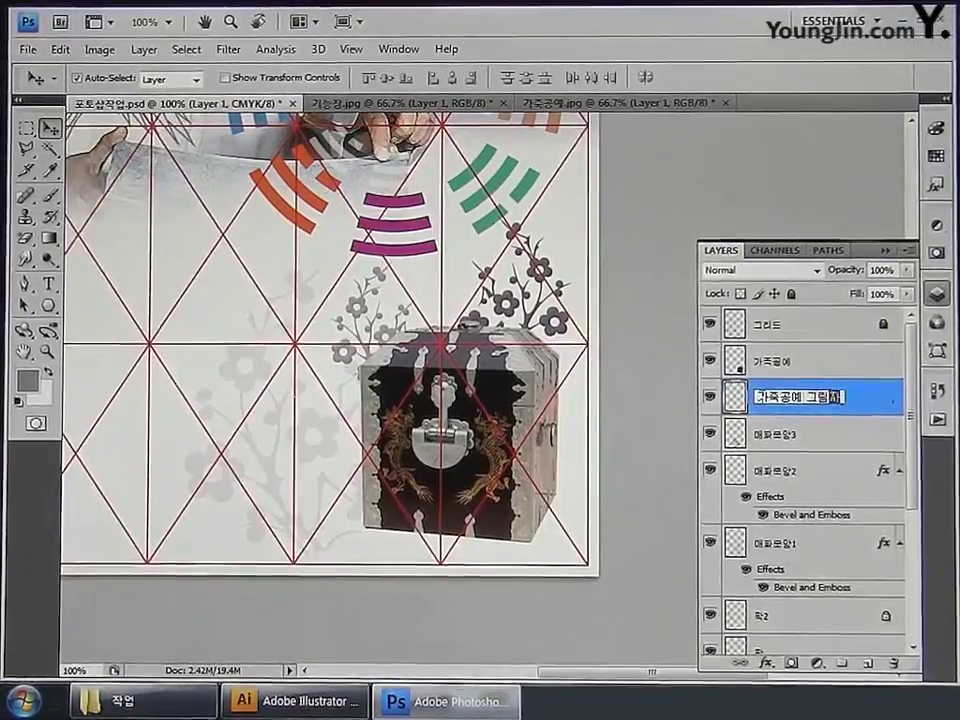
{"action": "key", "text": "Return"}
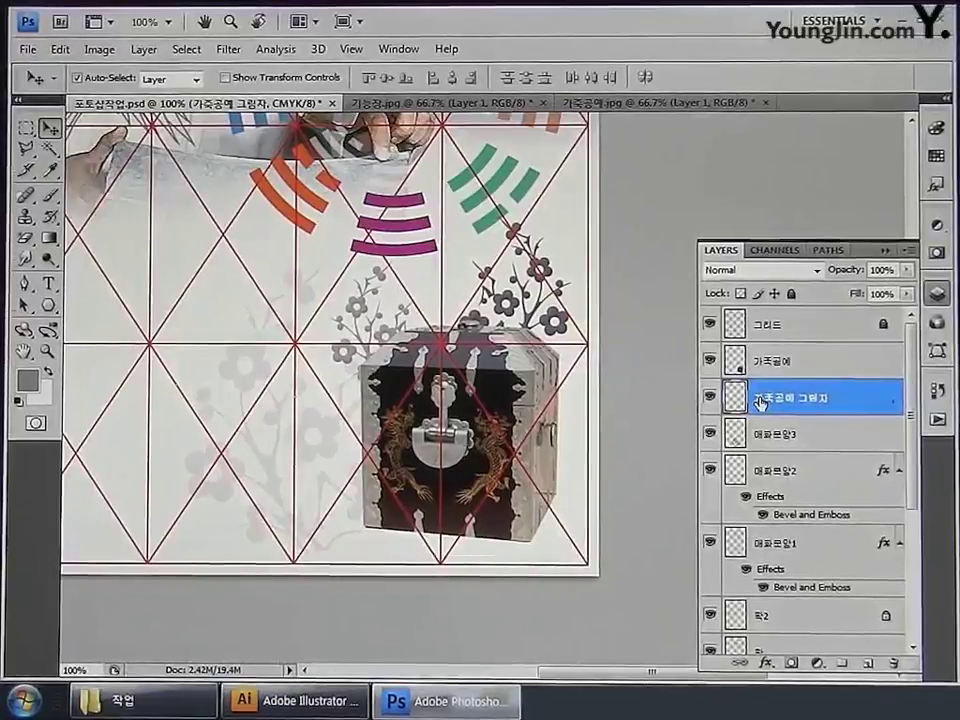
Outline a polygonal shadow area beside the chest's right side and set the foreground colour to C 100, M 100, Y 100, K 100.
{"action": "left_click", "coordinate": [26, 153]}
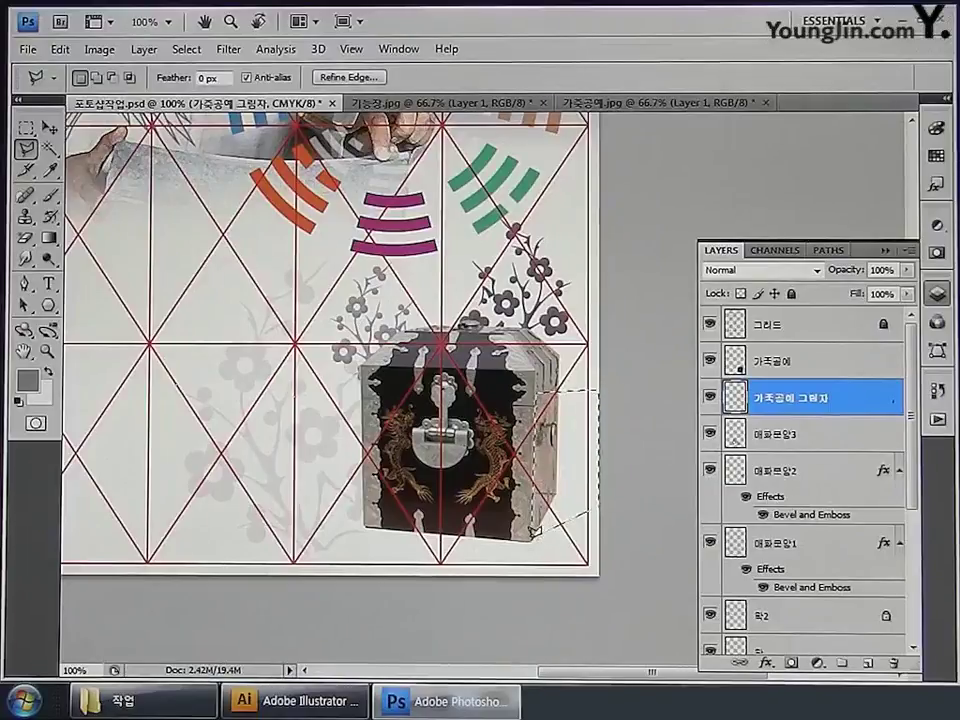
{"action": "left_click", "coordinate": [36, 383]}
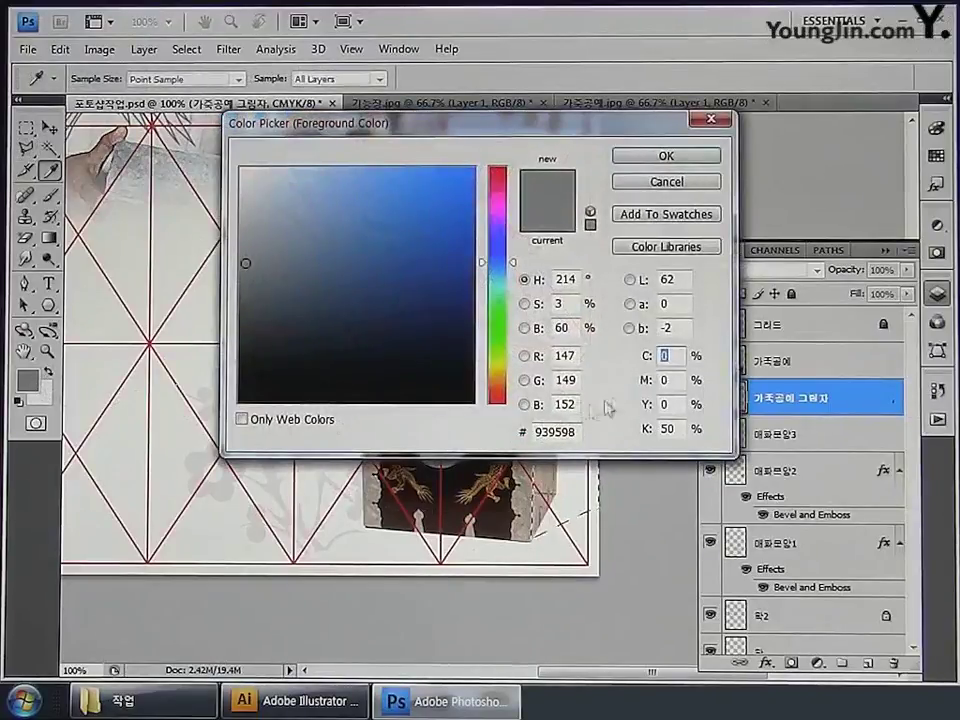
{"action": "type", "text": "100"}
{"action": "key", "text": "Tab"}
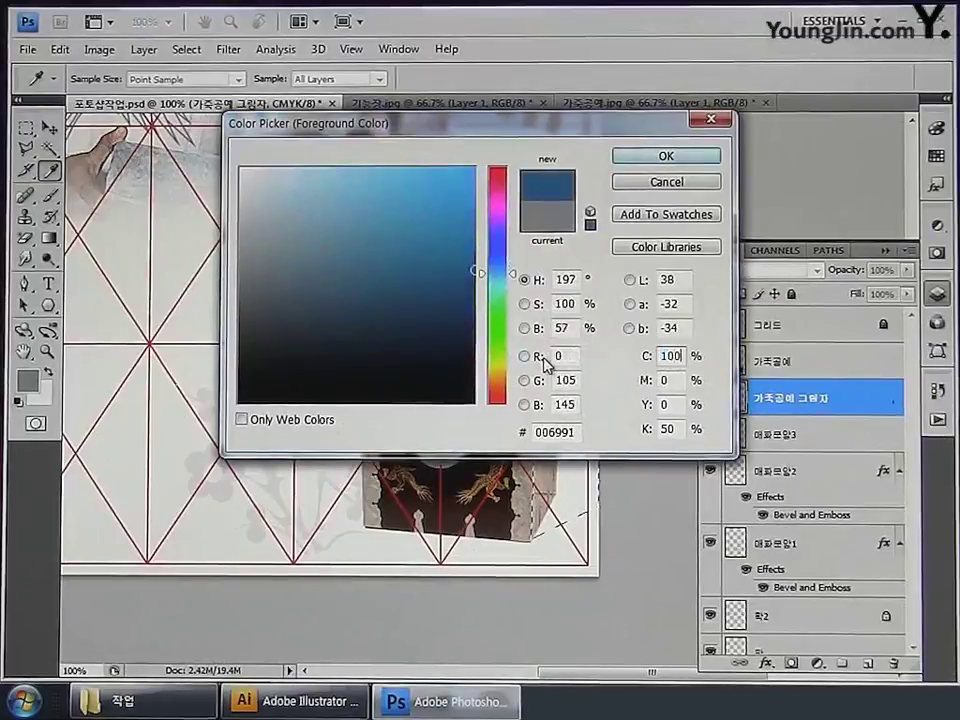
{"action": "type", "text": "100"}
{"action": "key", "text": "Tab"}
{"action": "type", "text": "100"}
{"action": "key", "text": "Tab"}
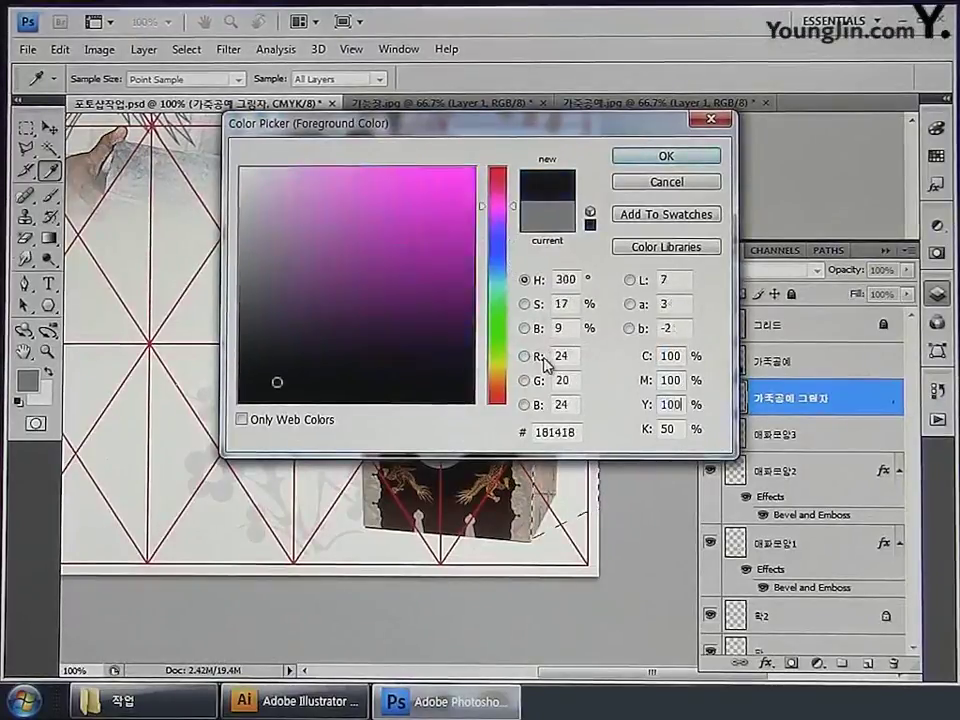
{"action": "type", "text": "100"}
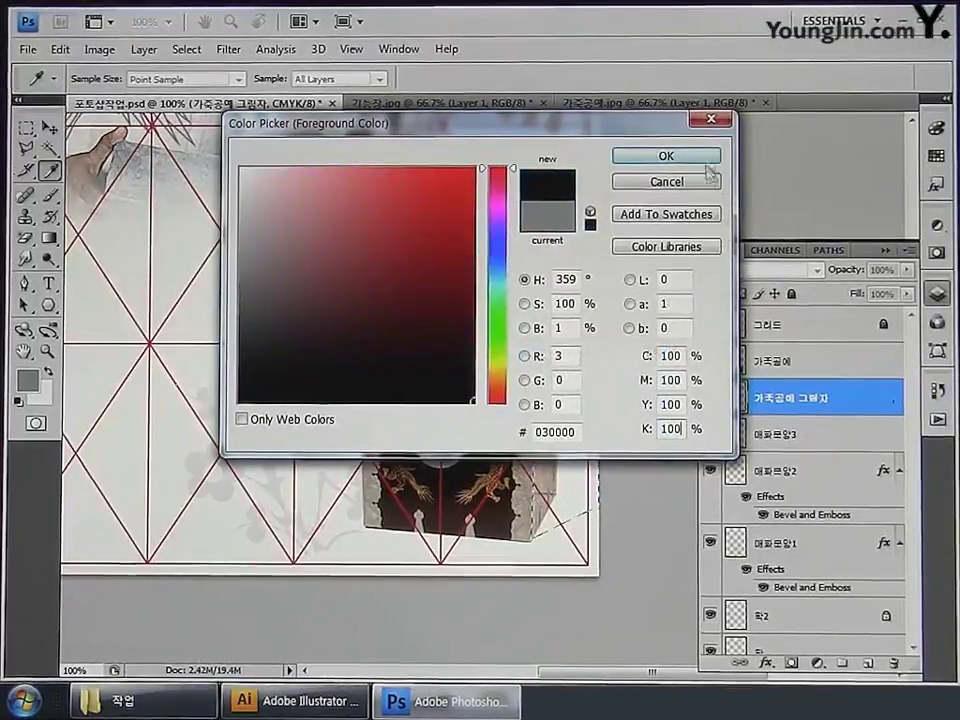
{"action": "left_click", "coordinate": [707, 157]}
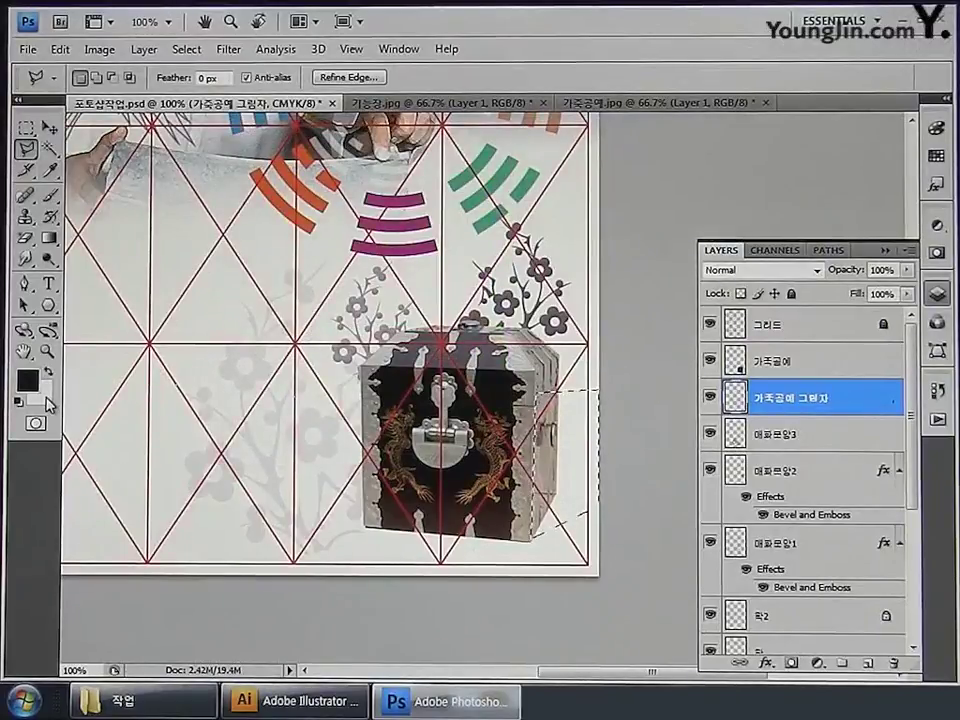
Fill the shadow selection with a linear black gradient fading upward, set the 가죽공예 그림자 layer's opacity to 65% and deselect.
{"action": "left_click", "coordinate": [52, 242]}
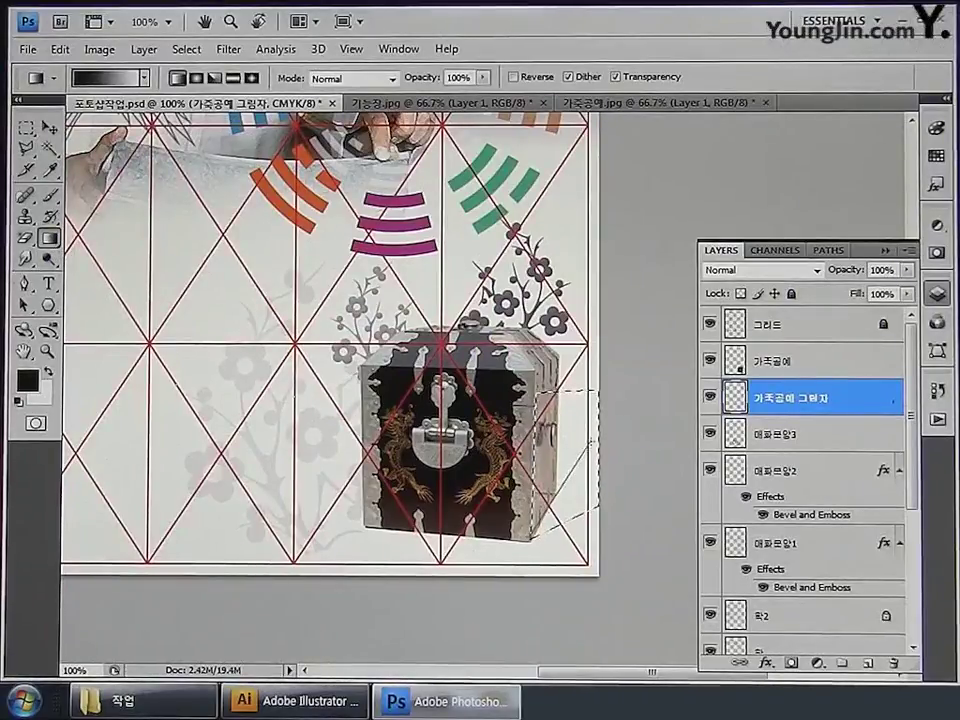
{"action": "left_click_drag", "start_coordinate": [600, 505], "coordinate": [600, 505]}
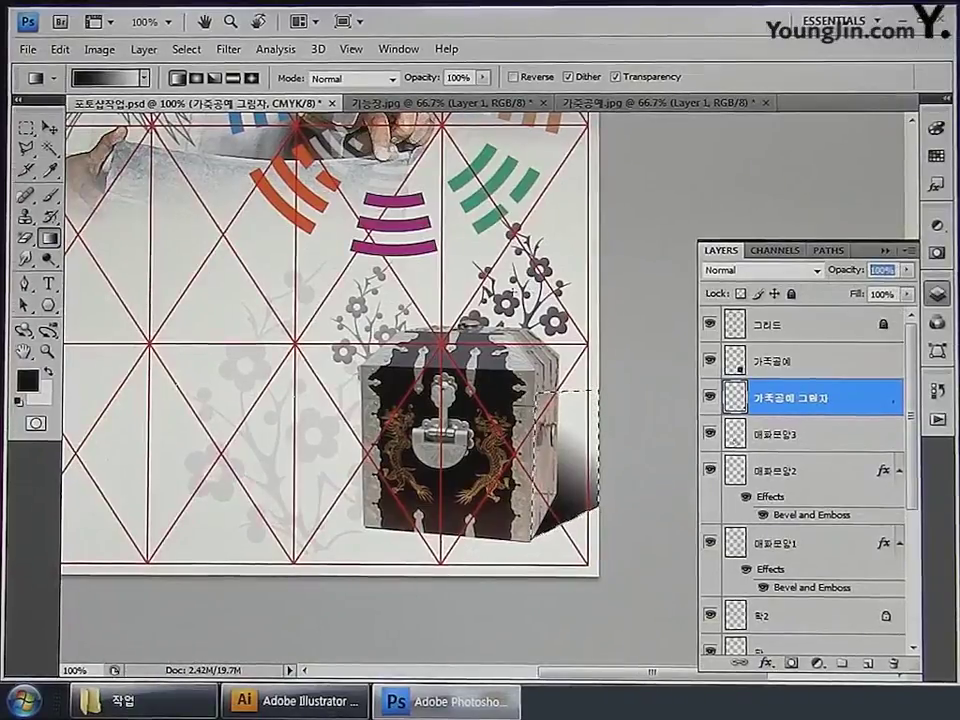
{"action": "type", "text": "65"}
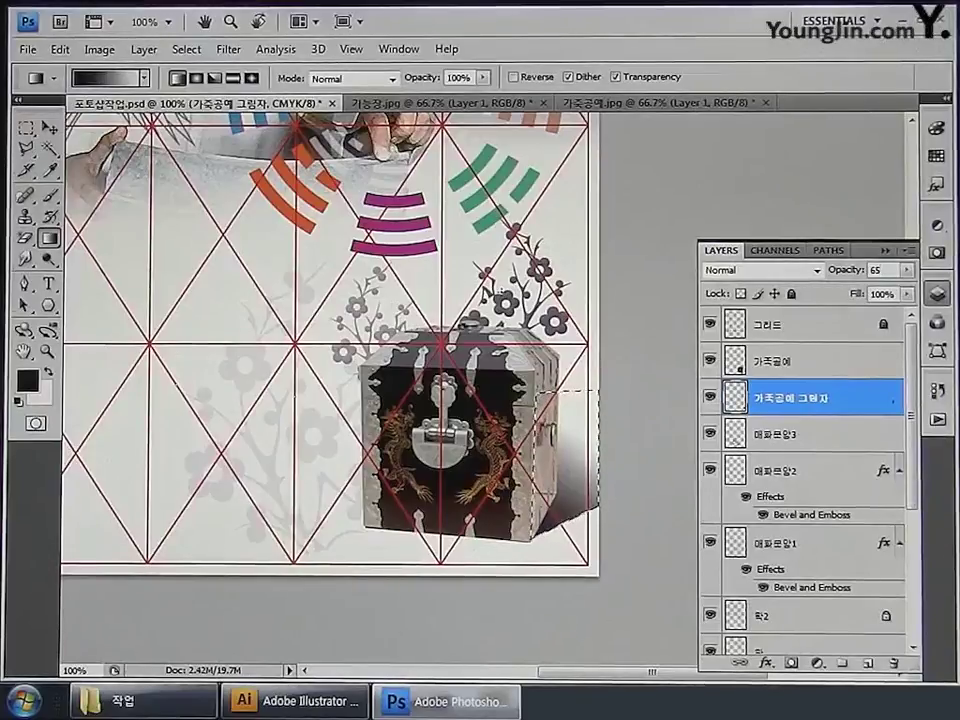
{"action": "key", "text": "Return"}
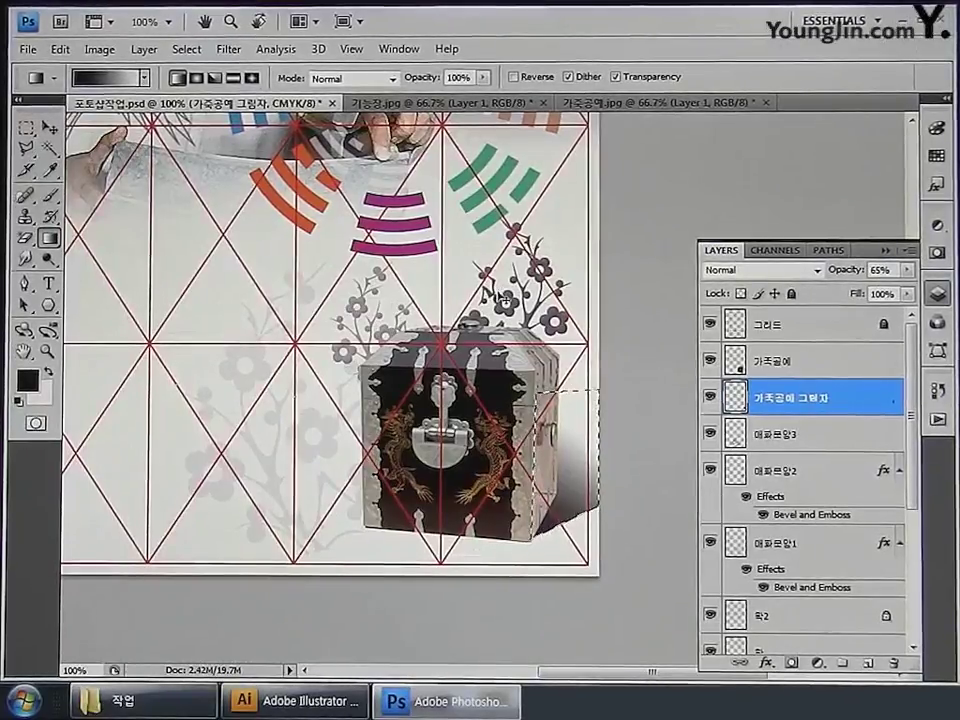
{"action": "key", "text": "ctrl+d"}
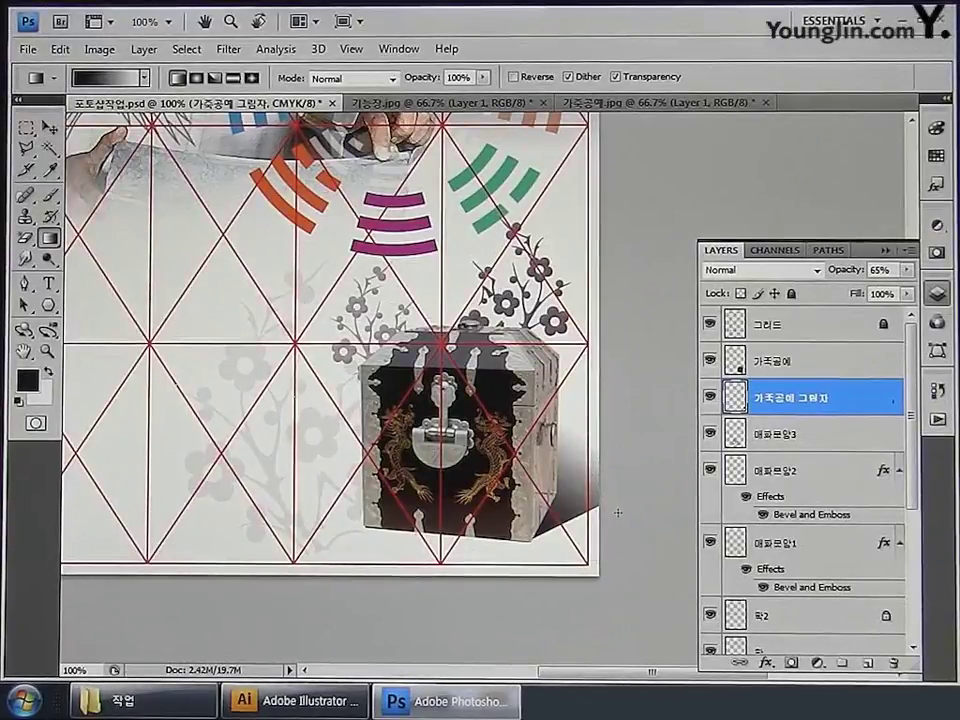
Copy the cloud pattern from Illustrator and paste it as pixels into the Photoshop design above the 가죽공예 그림자 layer.
{"action": "double_click", "coordinate": [24, 354]}
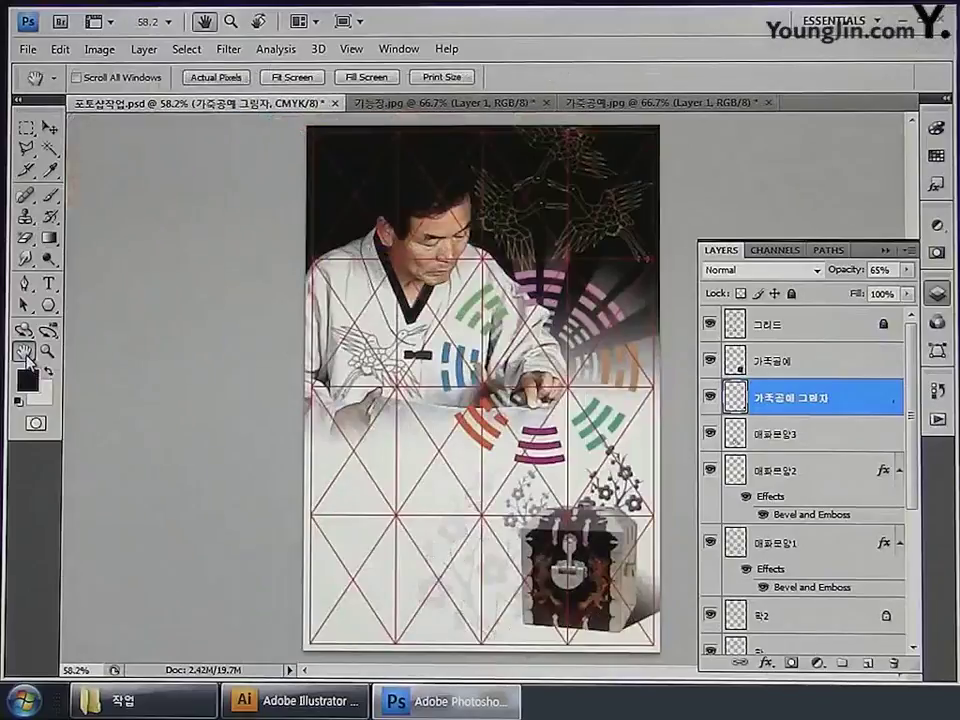
{"action": "left_click", "coordinate": [296, 701]}
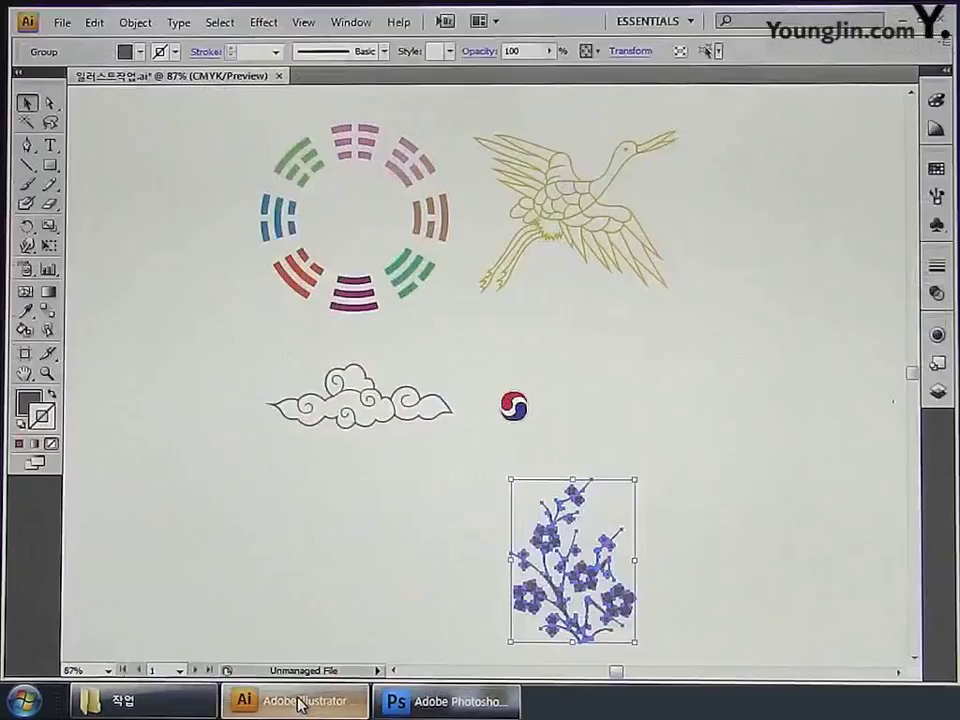
{"action": "left_click_drag", "start_coordinate": [174, 346], "coordinate": [463, 459]}
{"action": "key", "text": "ctrl+shift+b"}
{"action": "key", "text": "ctrl+shift+b"}
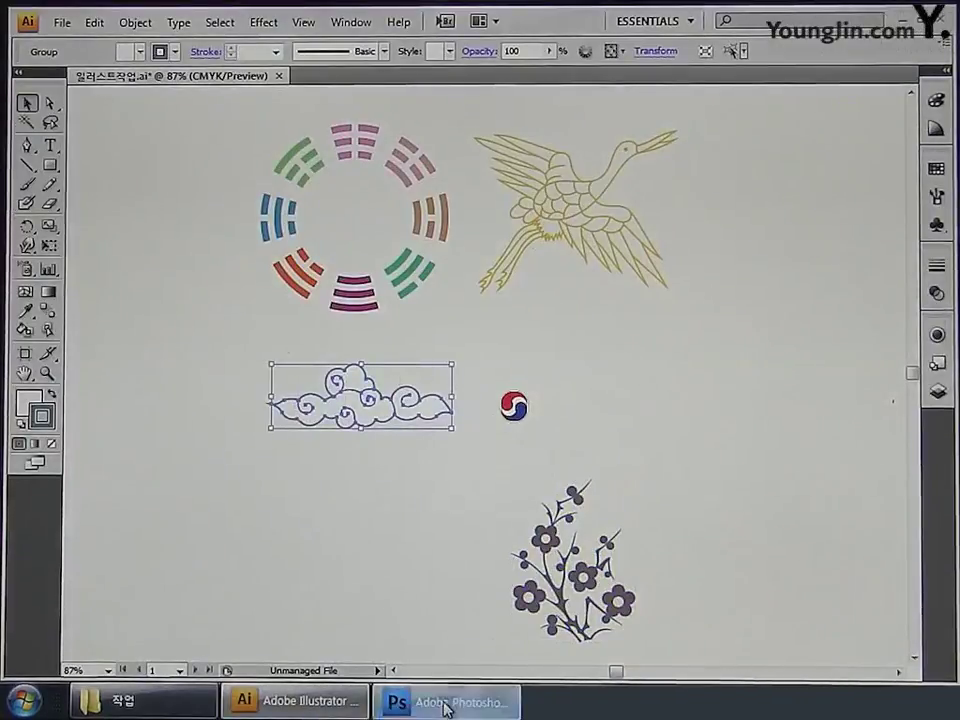
{"action": "left_click", "coordinate": [444, 703]}
{"action": "key", "text": "ctrl+v"}
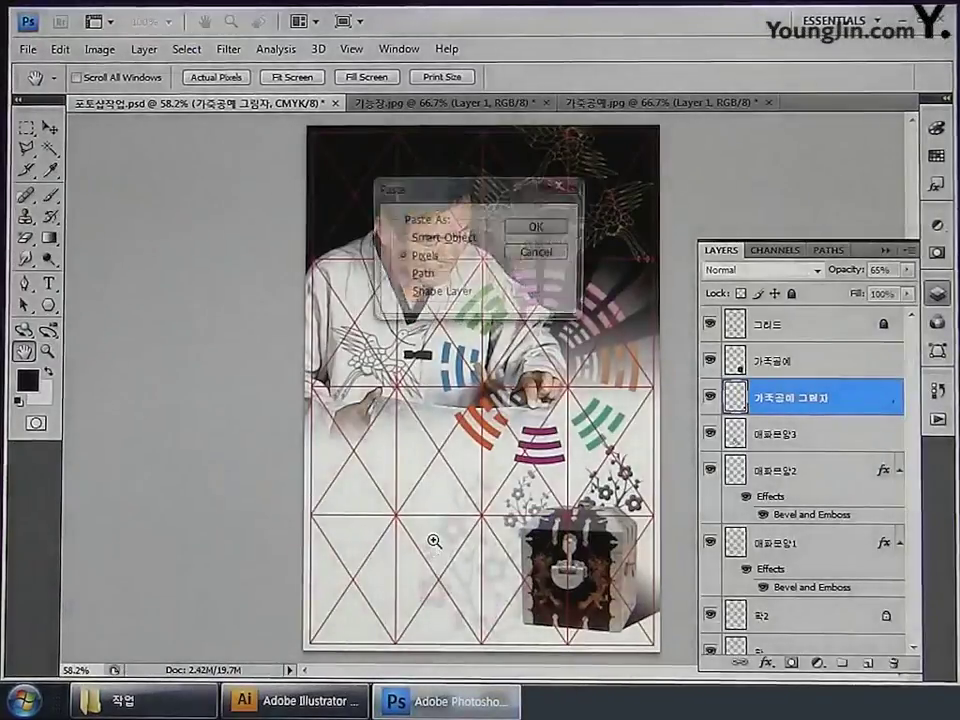
{"action": "left_click", "coordinate": [516, 226]}
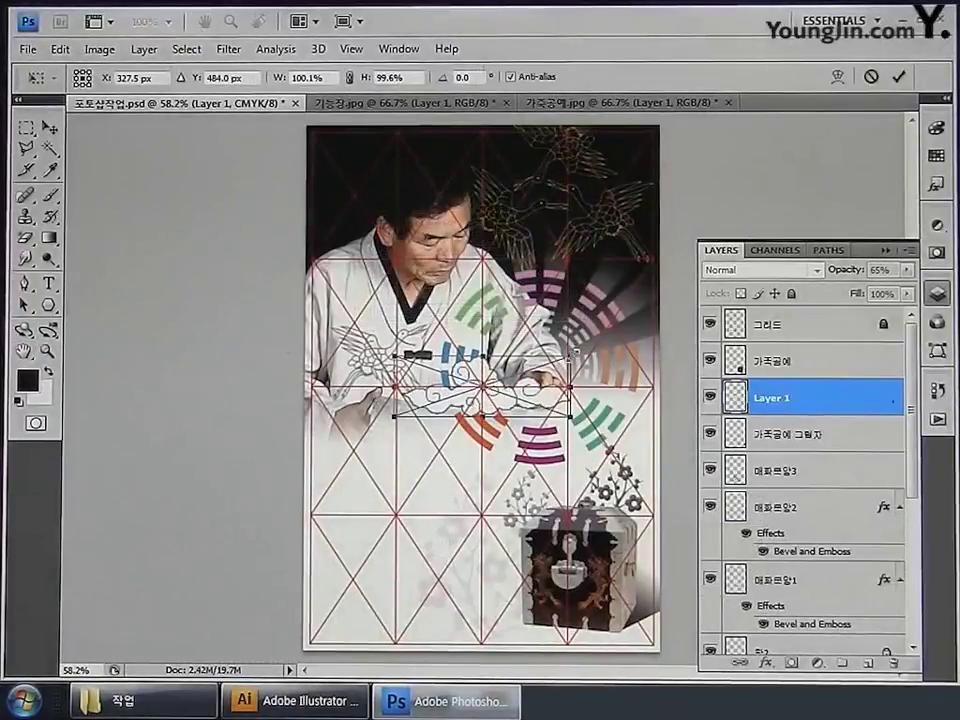
Scale the pasted cloud pattern to about 48% and place it just below the orange trigram at about X 301, Y 621 px.
{"action": "left_click_drag", "start_coordinate": [572, 357], "coordinate": [527, 372]}
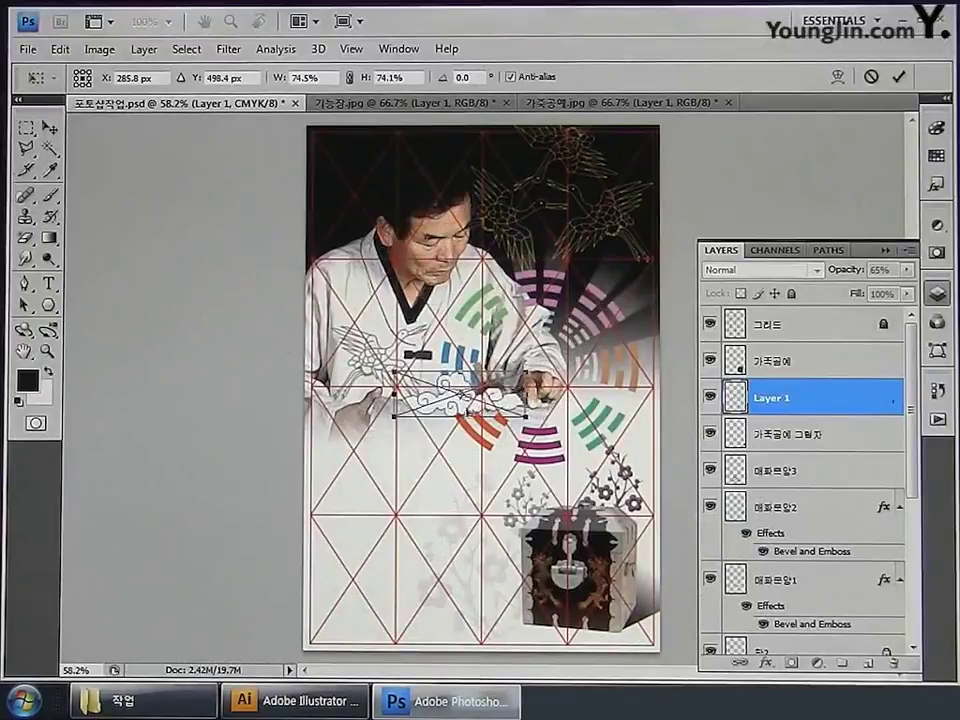
{"action": "left_click_drag", "start_coordinate": [469, 405], "coordinate": [454, 472]}
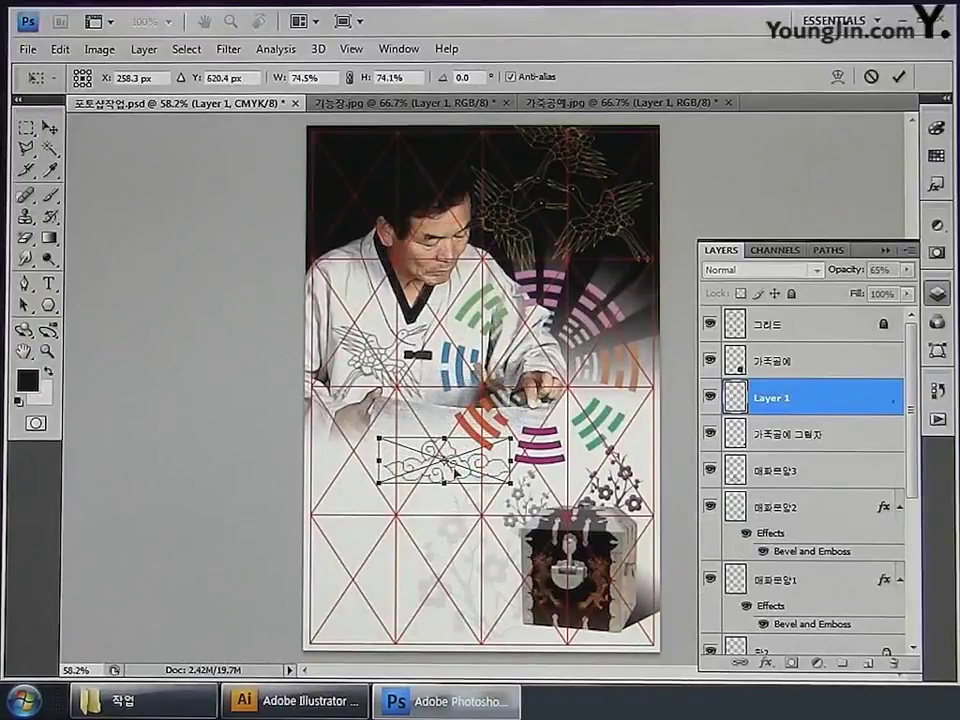
{"action": "left_click_drag", "start_coordinate": [375, 437], "coordinate": [424, 458]}
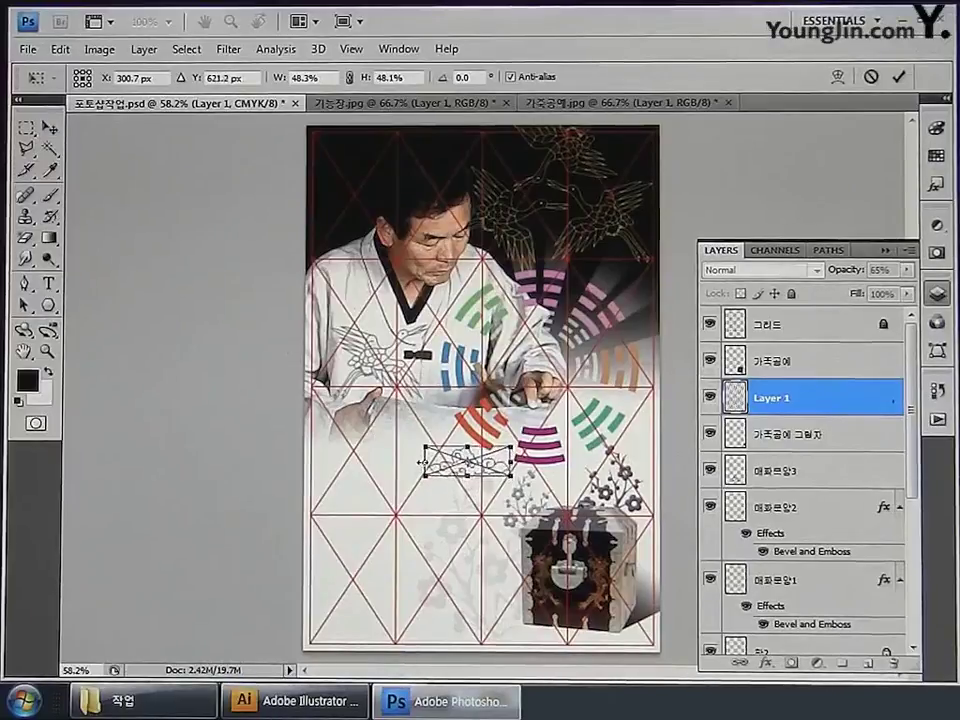
{"action": "key", "text": "Return"}
{"action": "key", "text": "h"}
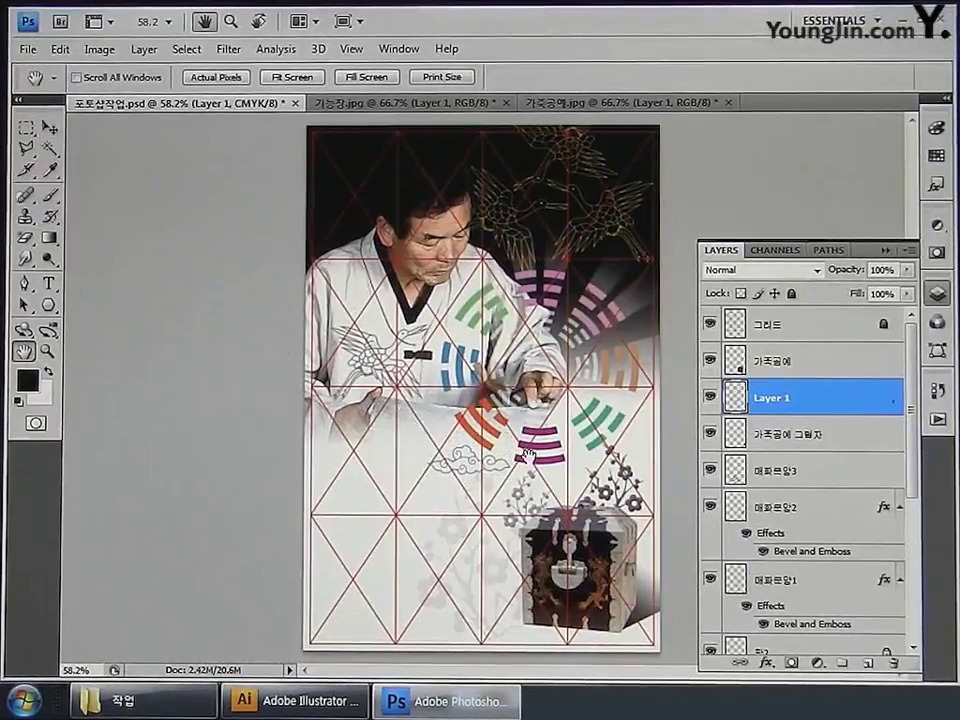
Rename the small cloud's layer as 구름문양1.
{"action": "double_click", "coordinate": [768, 400]}
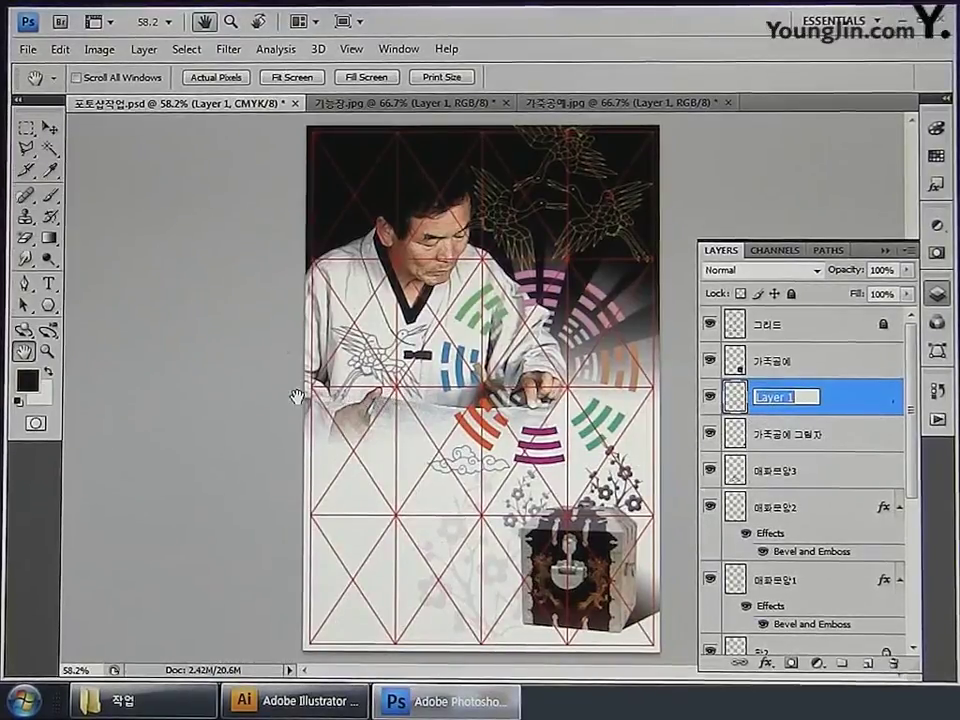
{"action": "type", "text": "구름문양1"}
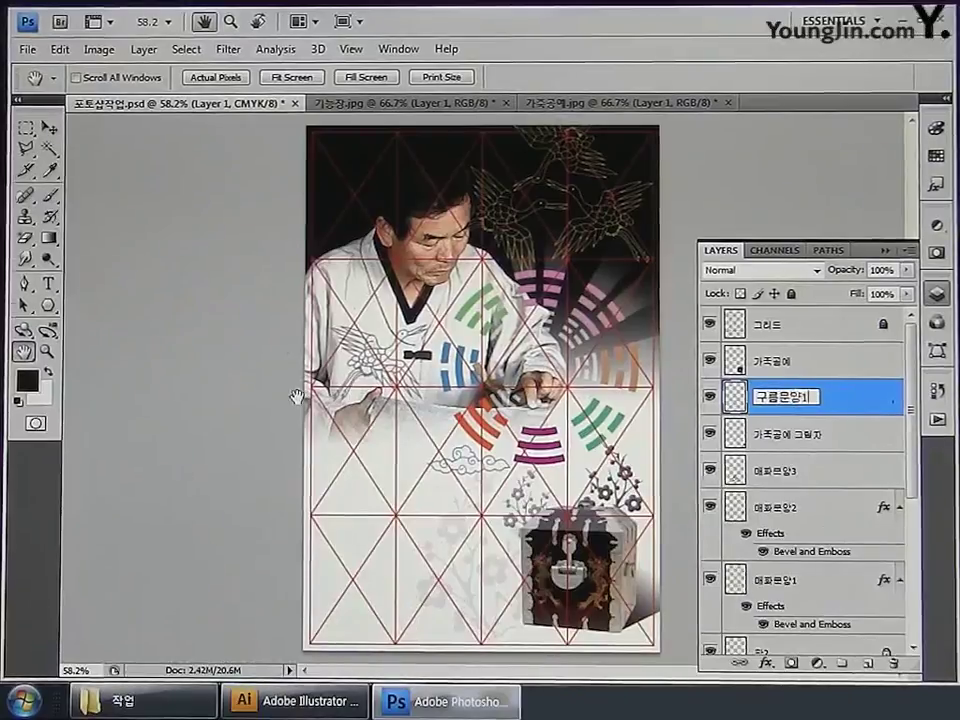
{"action": "key", "text": "Return"}
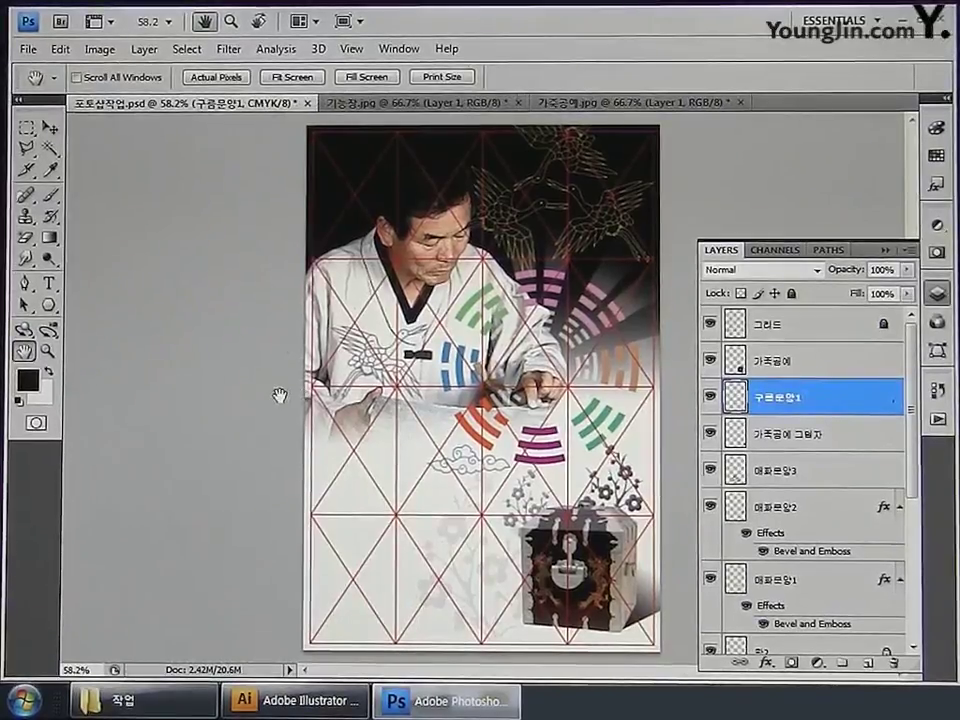
Paste the cloud pattern again as pixels, enlarge it to about 129% and place it along the design's lower-left edge.
{"action": "key", "text": "ctrl+v"}
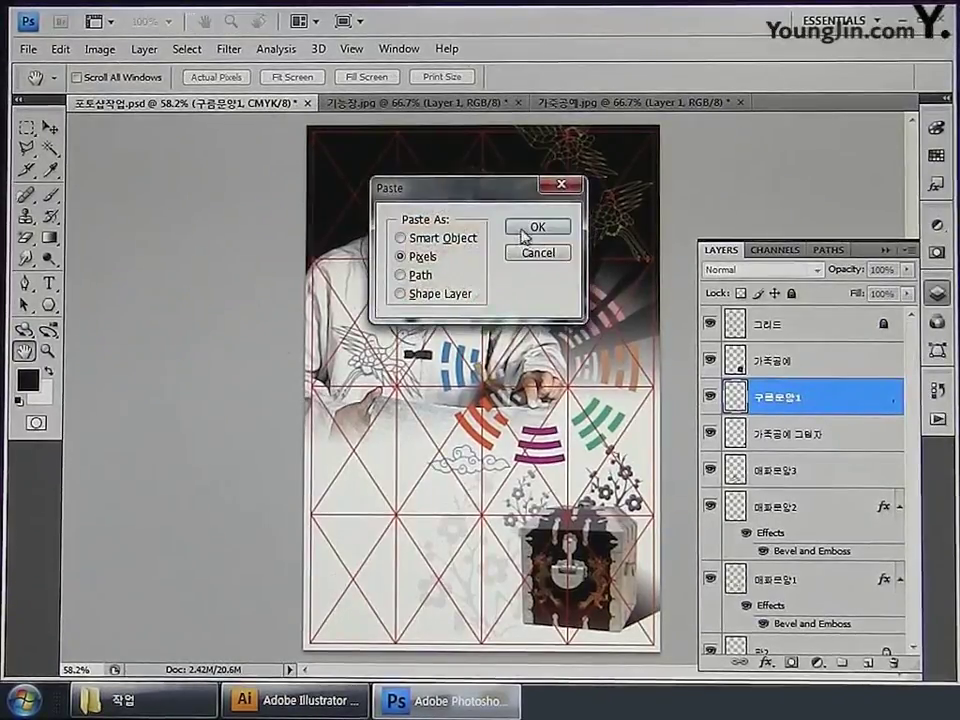
{"action": "left_click", "coordinate": [521, 231]}
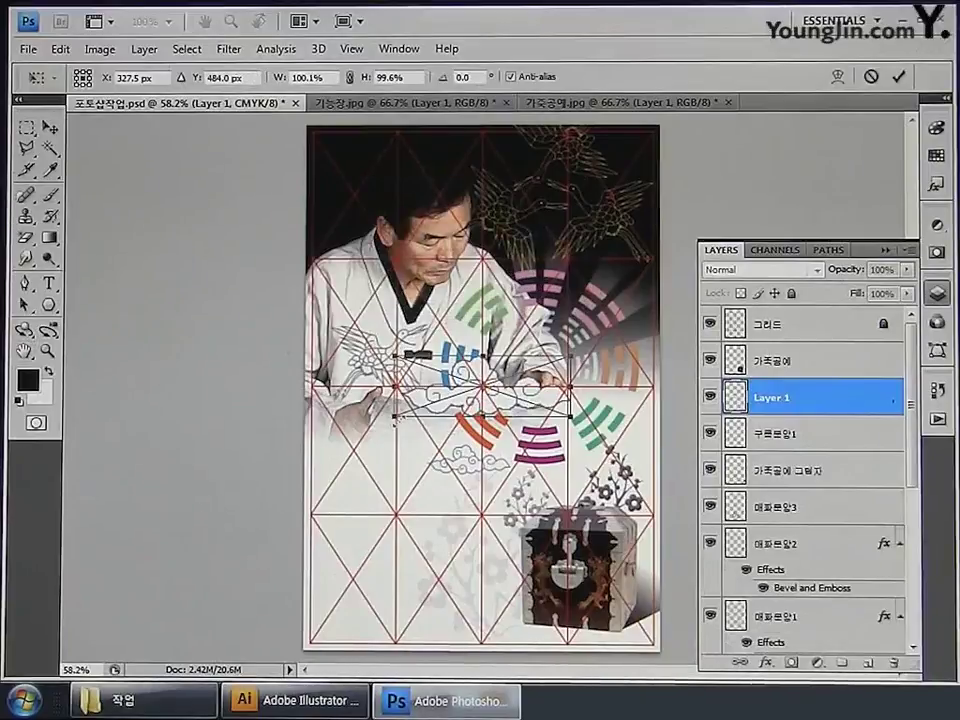
{"action": "left_click_drag", "start_coordinate": [392, 419], "coordinate": [326, 459]}
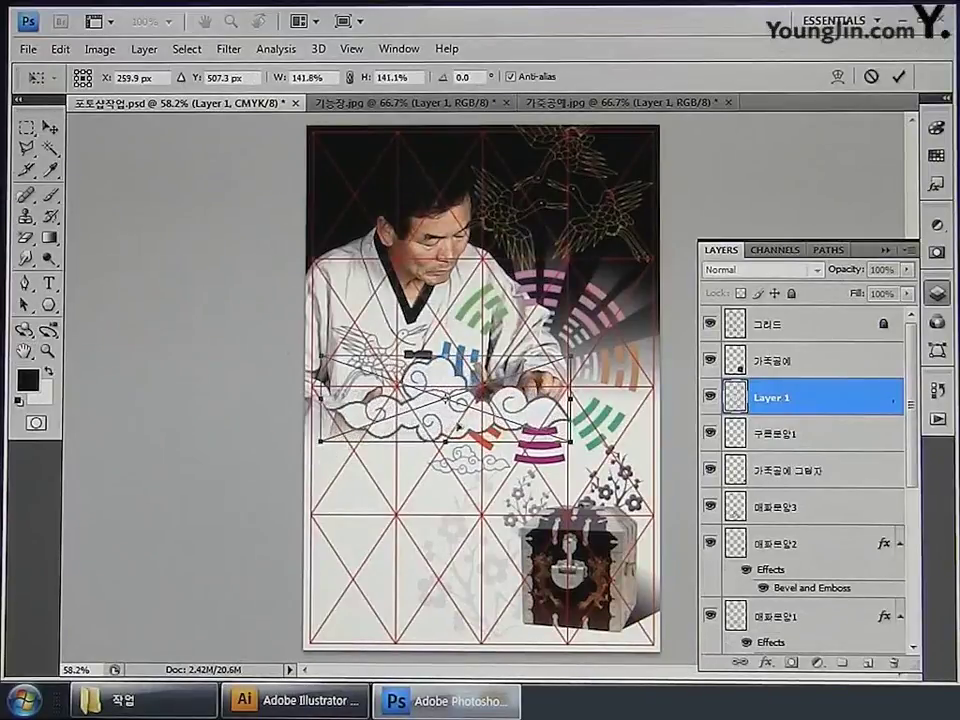
{"action": "left_click_drag", "start_coordinate": [456, 428], "coordinate": [401, 648]}
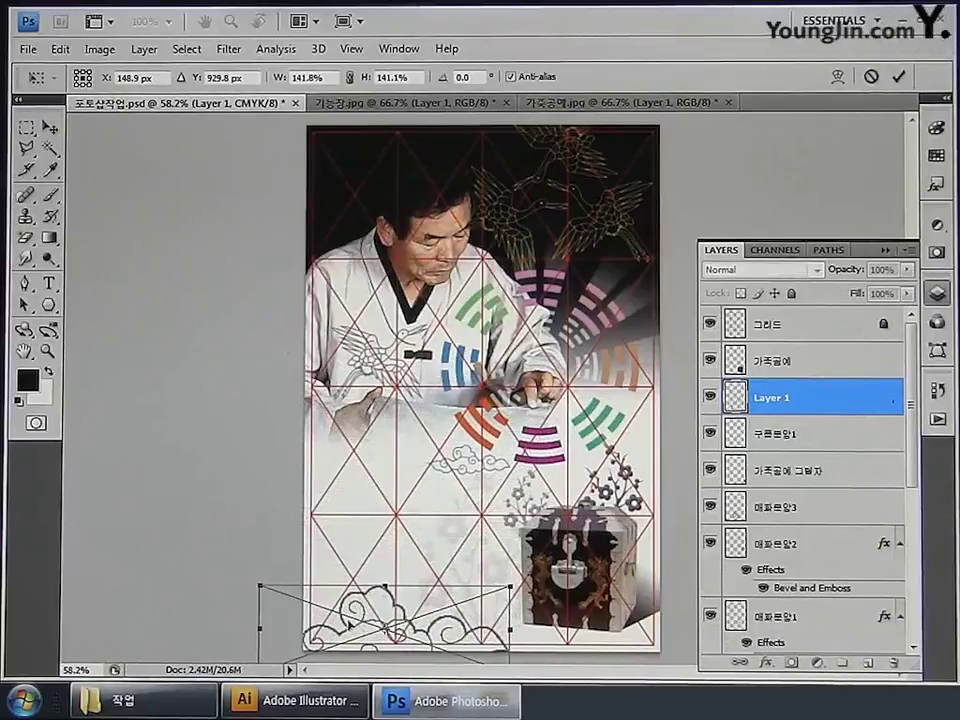
{"action": "left_click_drag", "start_coordinate": [338, 636], "coordinate": [376, 627]}
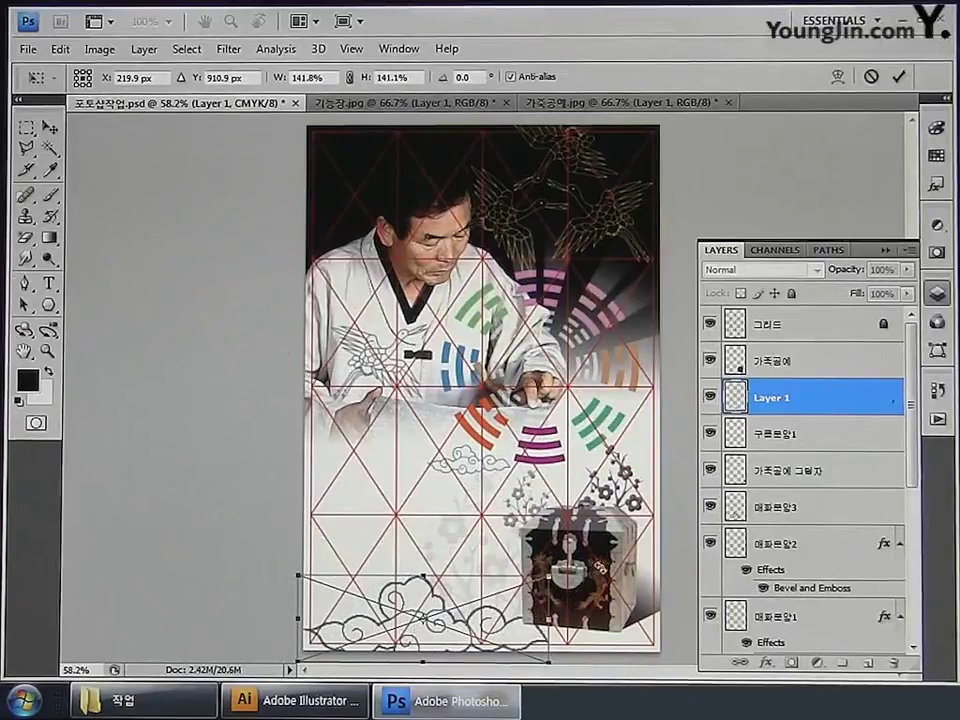
{"action": "left_click_drag", "start_coordinate": [544, 583], "coordinate": [516, 598]}
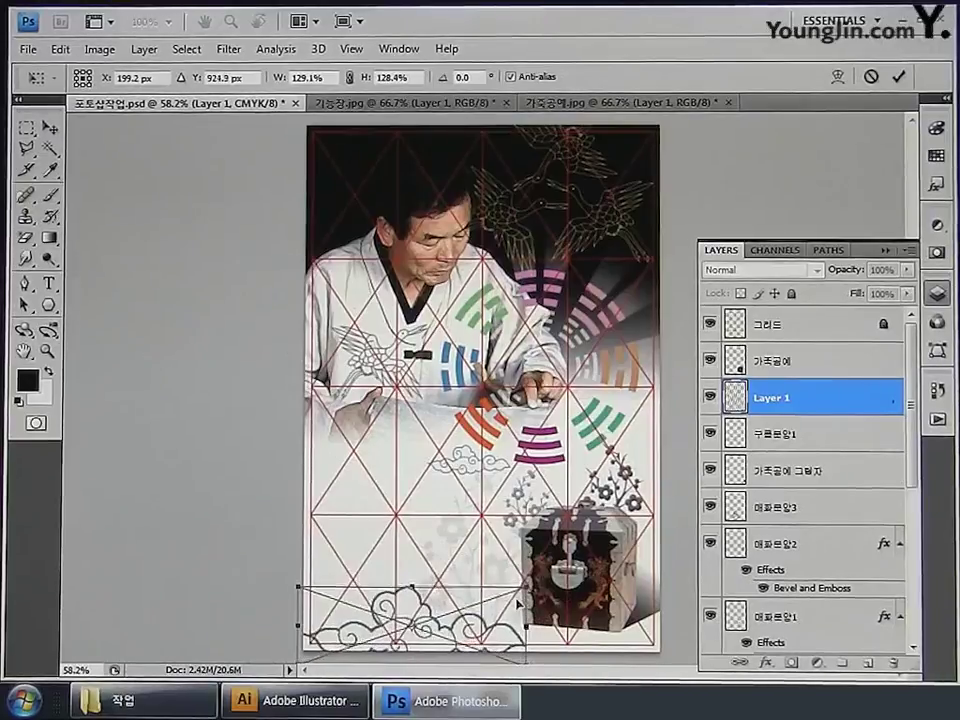
{"action": "key", "text": "Return"}
{"action": "key", "text": "h"}
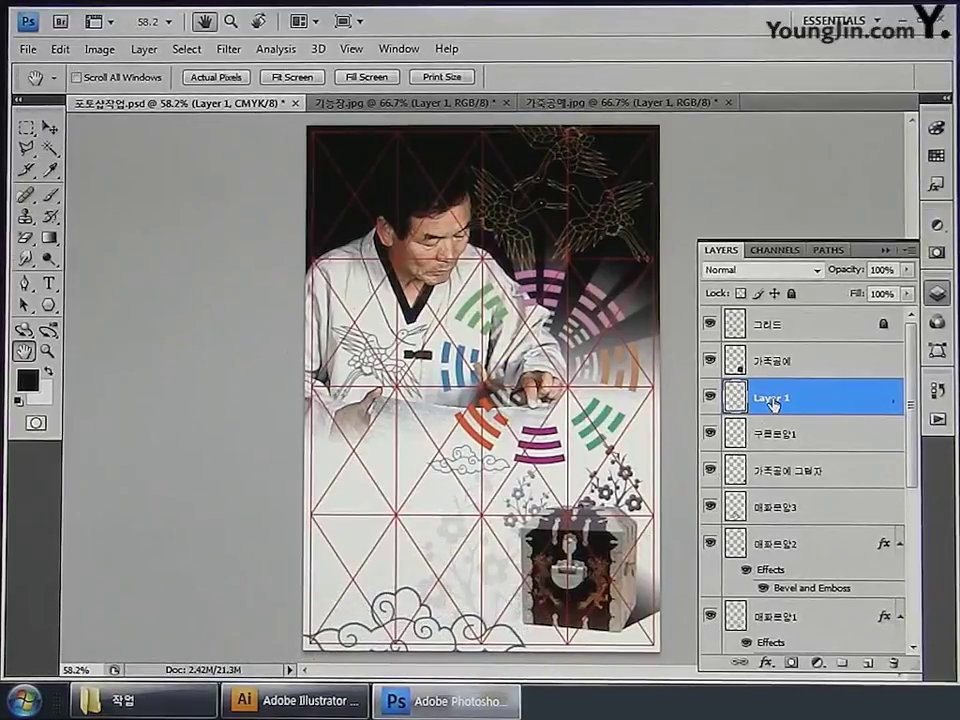
Rename the large cloud's layer as 구름문양2 and set its opacity to 40%.
{"action": "double_click", "coordinate": [771, 399]}
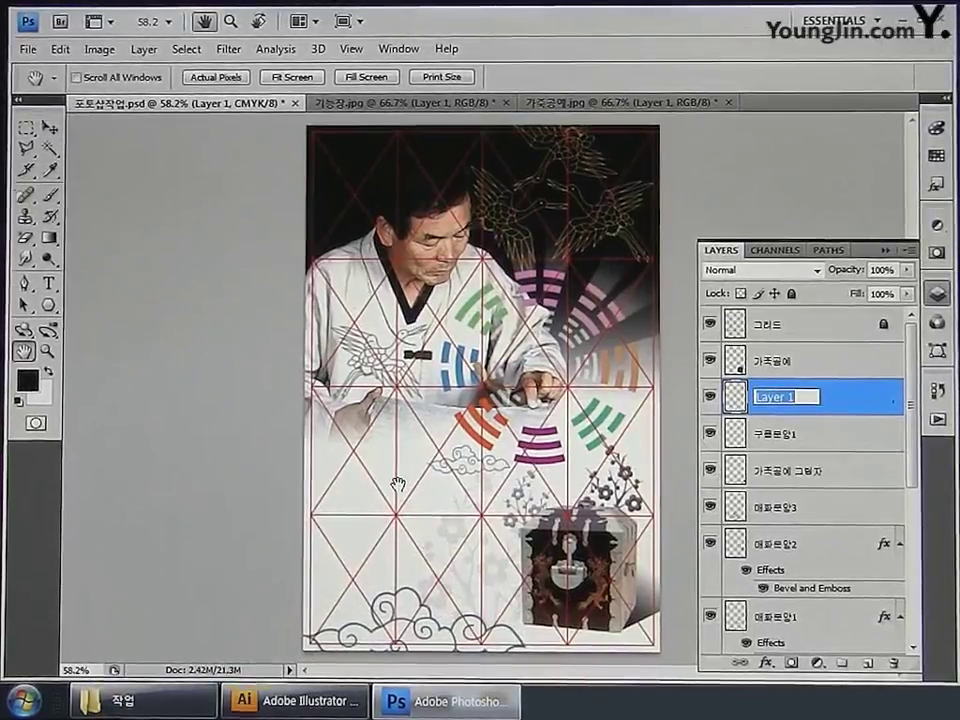
{"action": "type", "text": "구름문양2"}
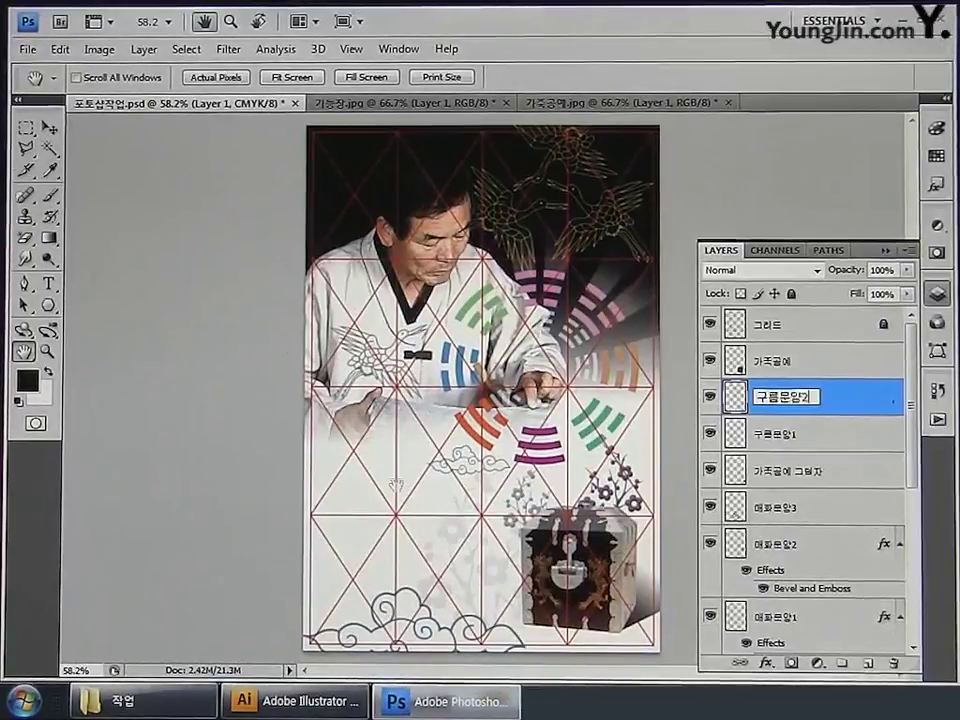
{"action": "key", "text": "Return"}
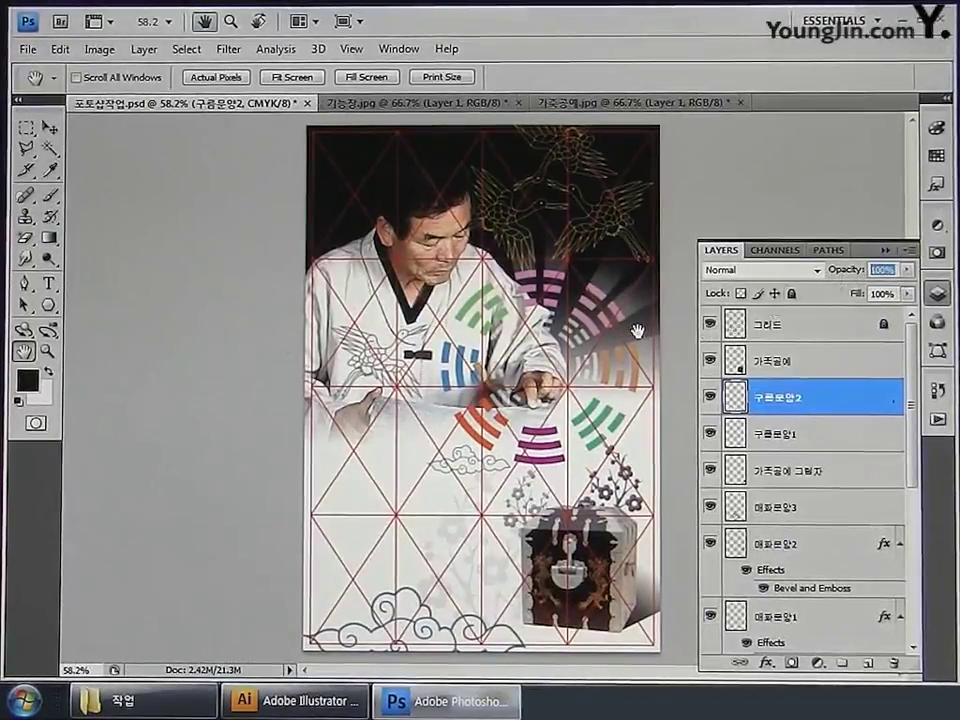
{"action": "type", "text": "40"}
{"action": "key", "text": "Return"}
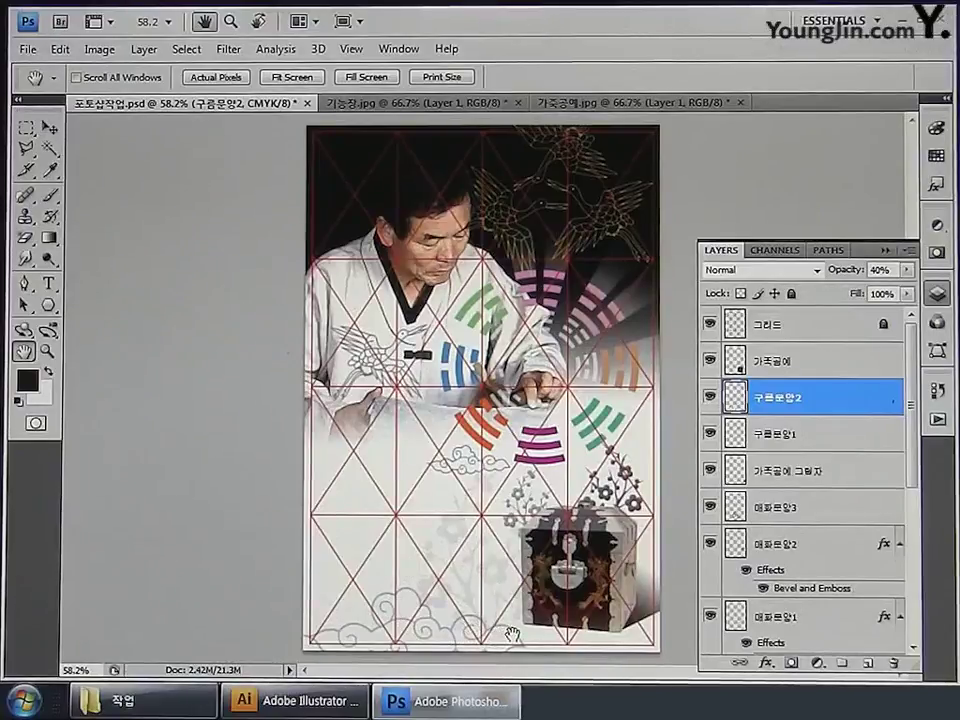
Clear the part of the 매화문양3 plum blossoms inside the large cloud's outline and deselect.
{"action": "left_click", "coordinate": [778, 509]}
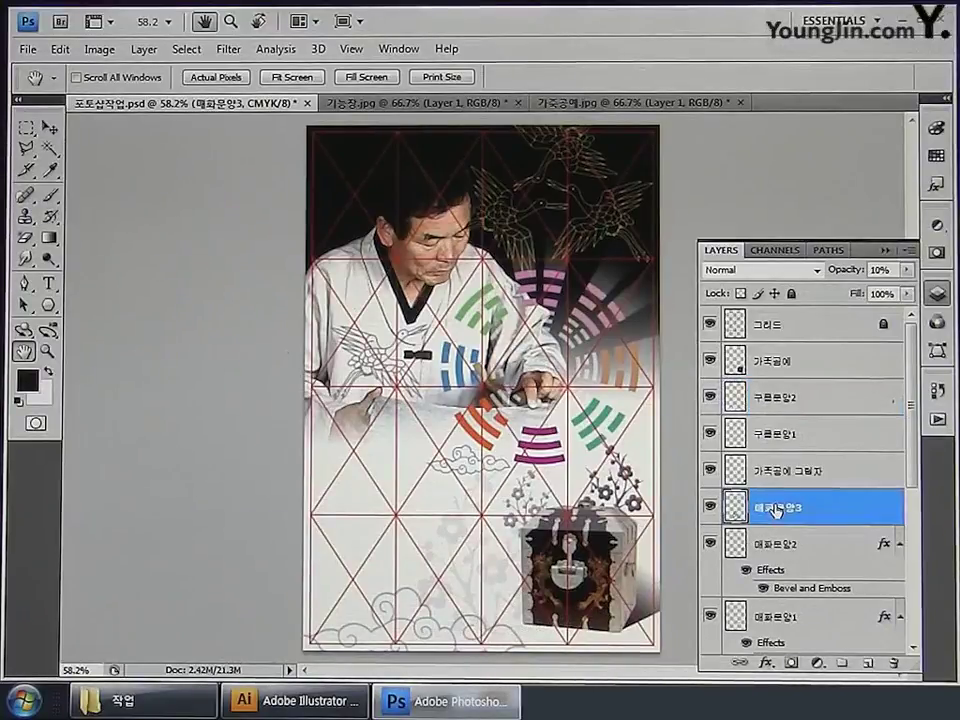
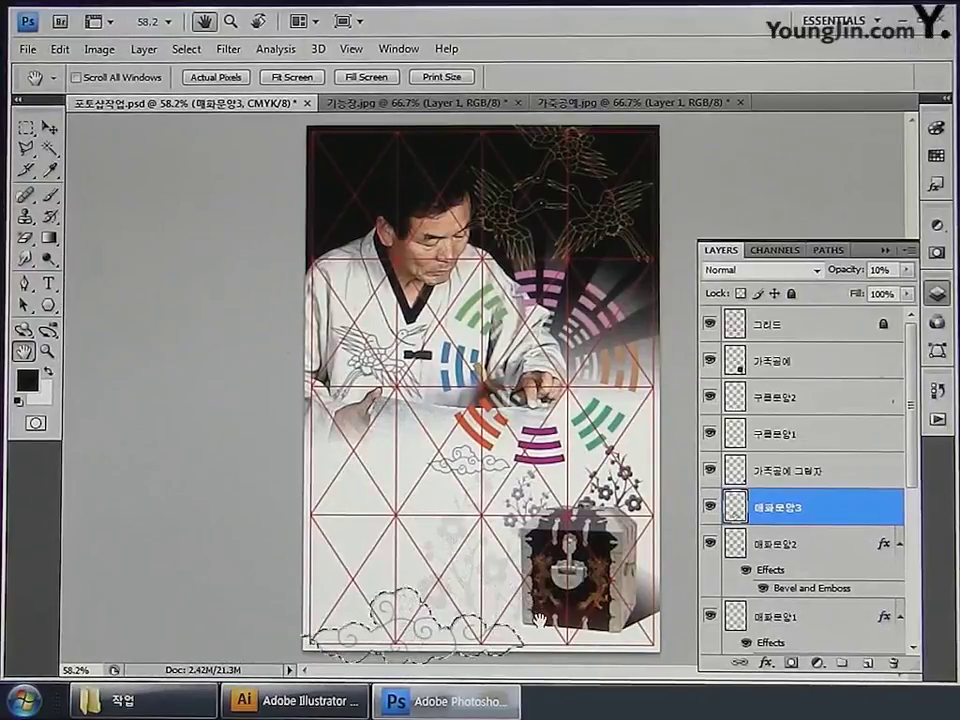
{"action": "key", "text": "ctrl+d"}
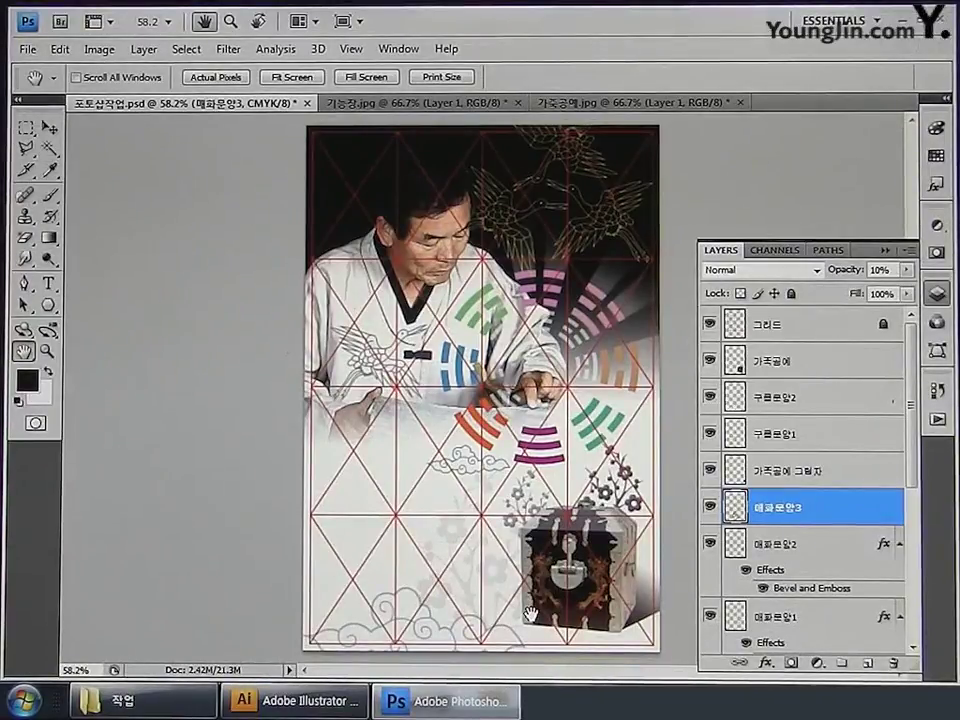
Copy the taegeuk symbol from Illustrator and paste it as pixels into the Photoshop design above the 매화문양3 layer.
{"action": "left_click", "coordinate": [330, 702]}
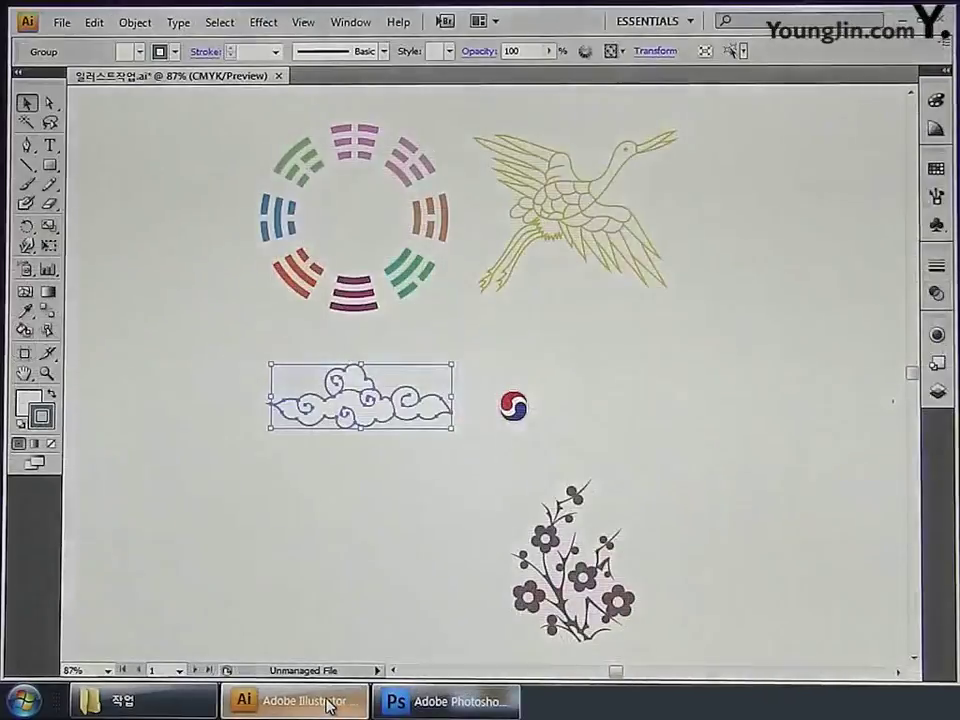
{"action": "left_click_drag", "start_coordinate": [490, 392], "coordinate": [558, 457]}
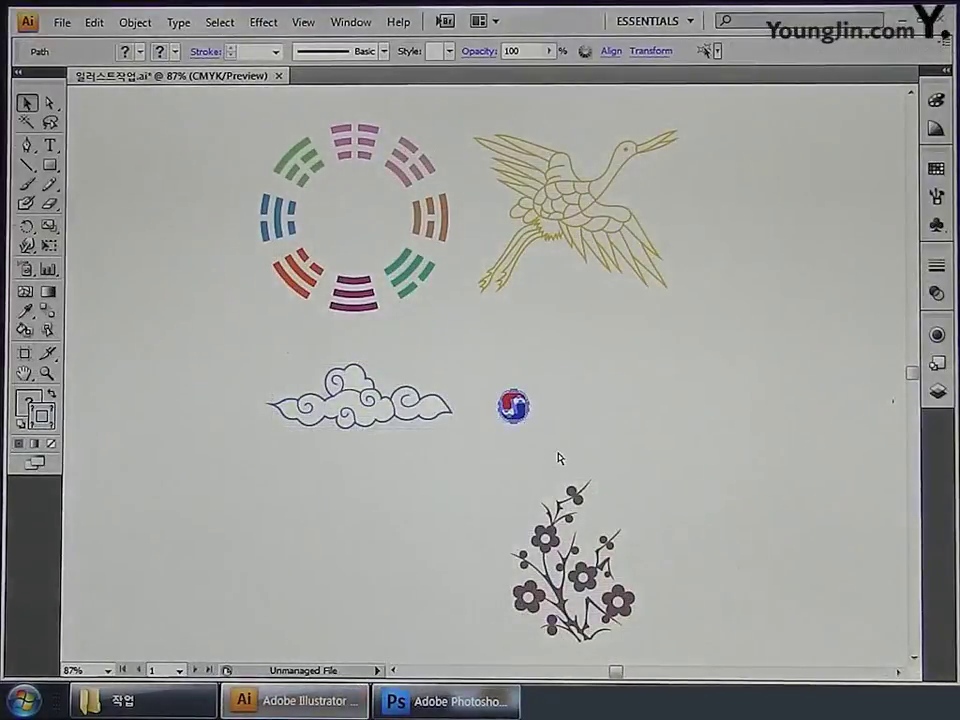
{"action": "left_click", "coordinate": [443, 701]}
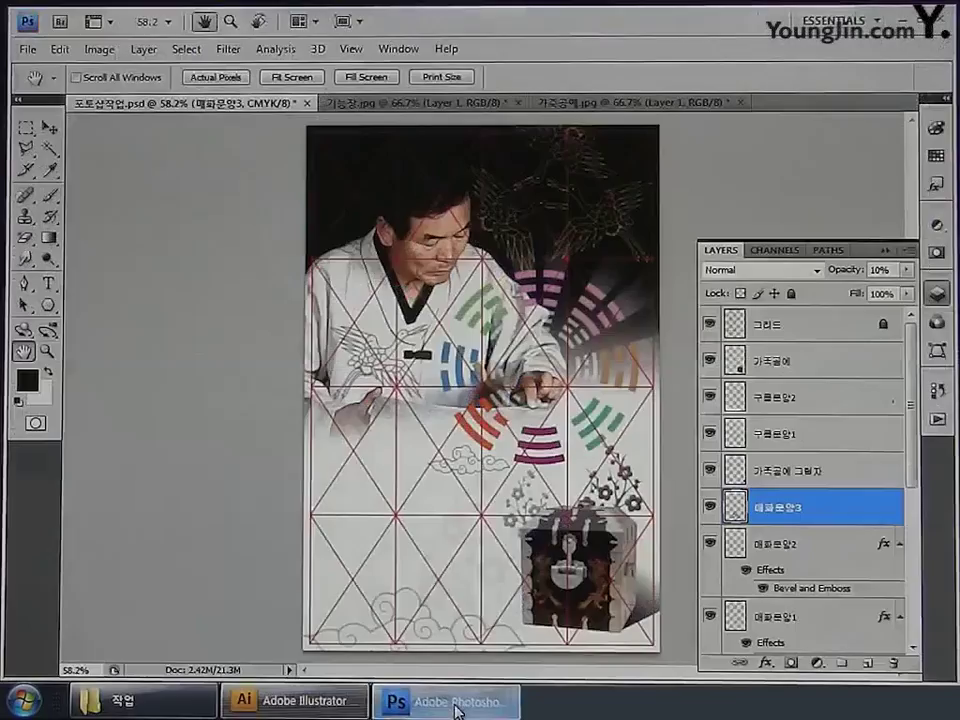
{"action": "key", "text": "ctrl+v"}
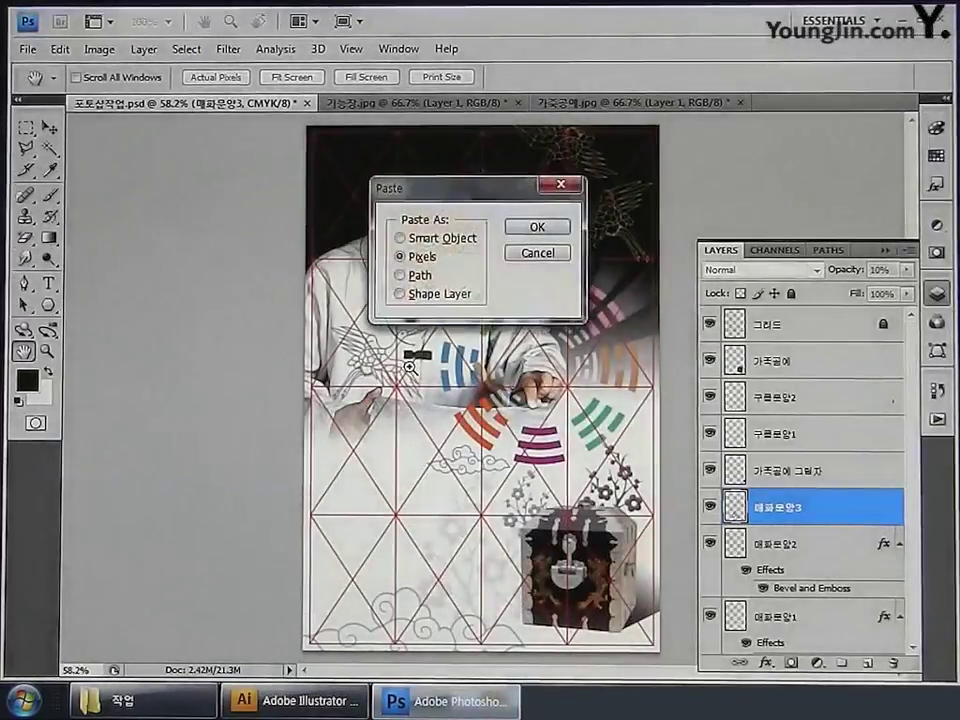
{"action": "left_click", "coordinate": [521, 230]}
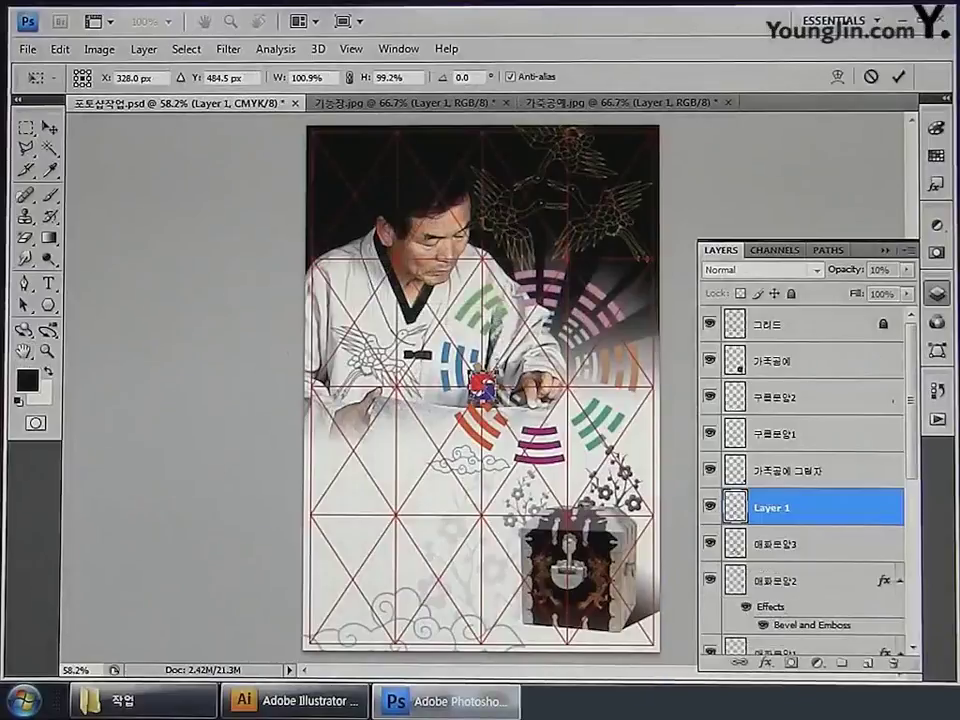
Place the taegeuk symbol in the design's upper-left corner at X 72, Y 69.5 px.
{"action": "key", "text": "ctrl+plus"}
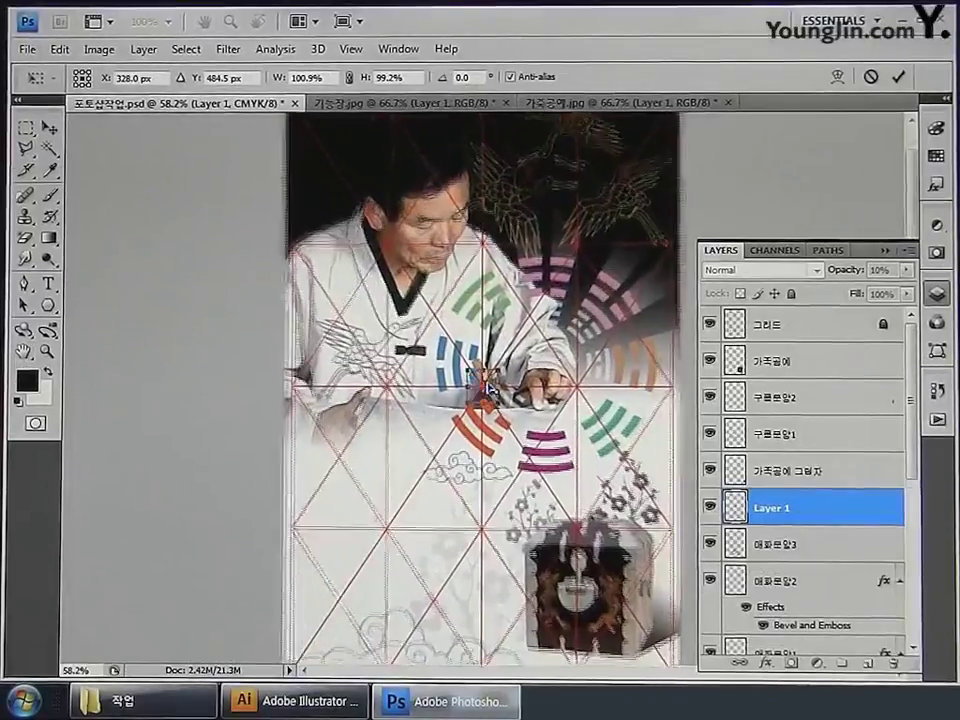
{"action": "left_click_drag", "start_coordinate": [485, 392], "coordinate": [469, 413]}
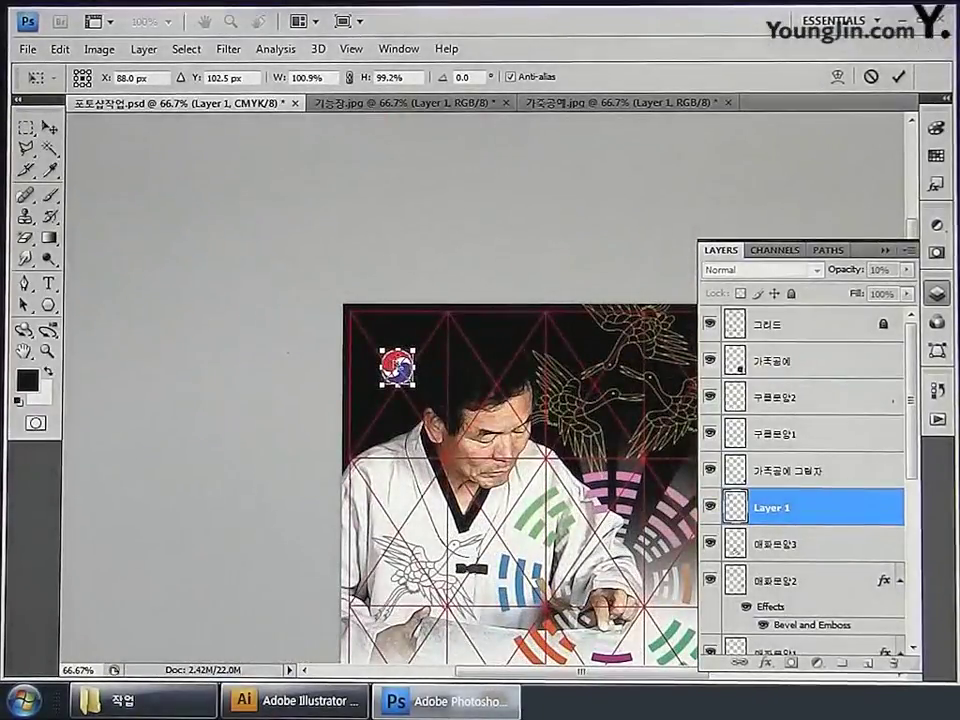
{"action": "left_click_drag", "start_coordinate": [398, 367], "coordinate": [387, 346]}
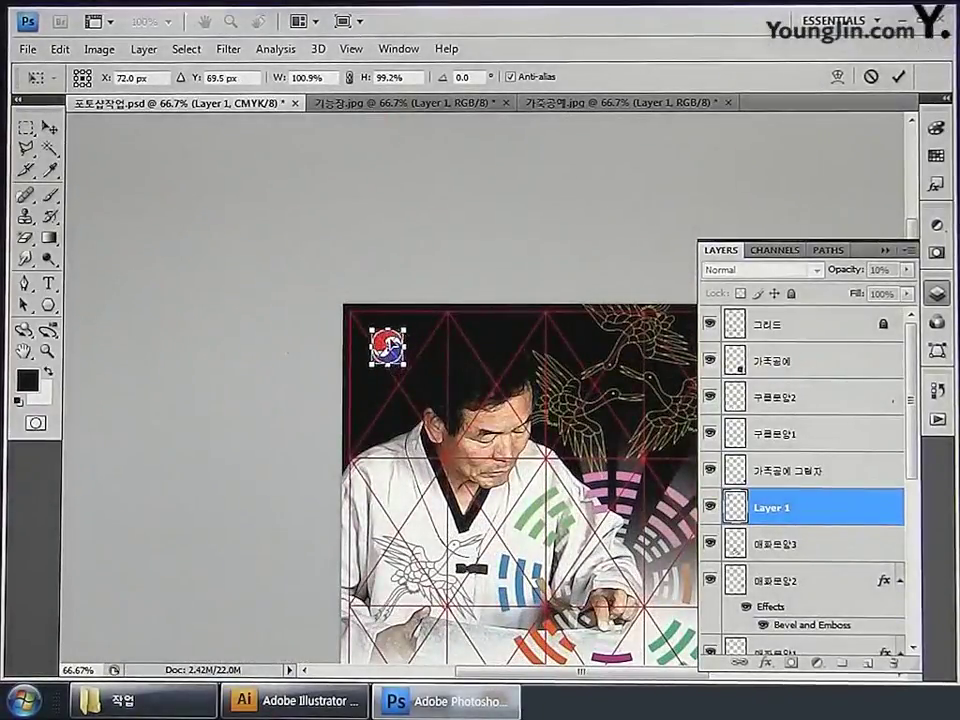
{"action": "key", "text": "Return"}
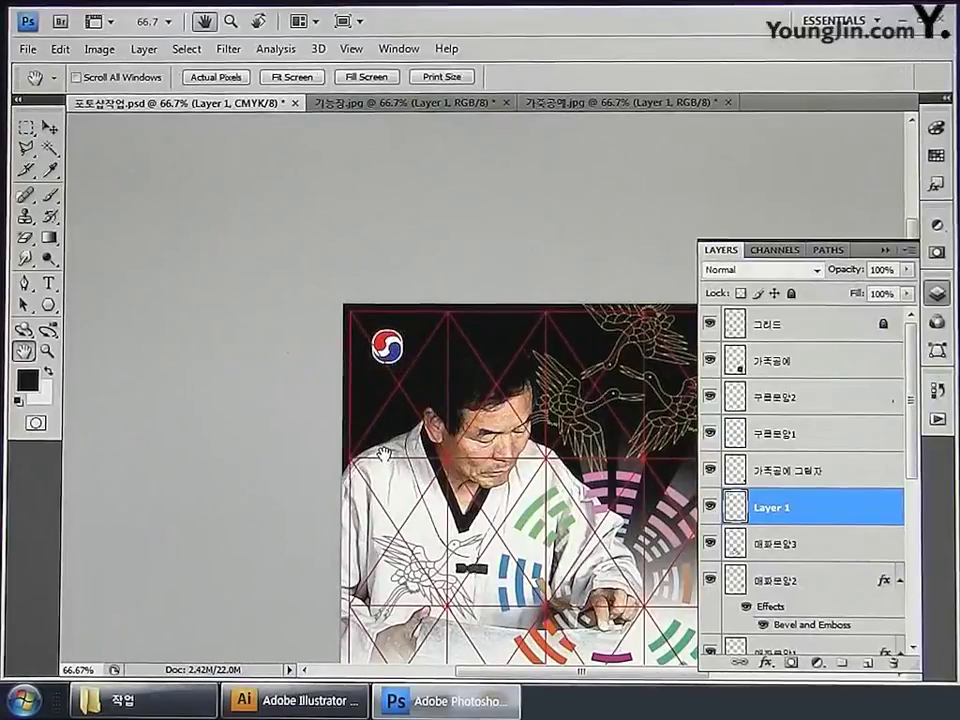
Rename the taegeuk symbol's layer as 태극로고 and move it directly above the 가죽공예 layer.
{"action": "double_click", "coordinate": [776, 508]}
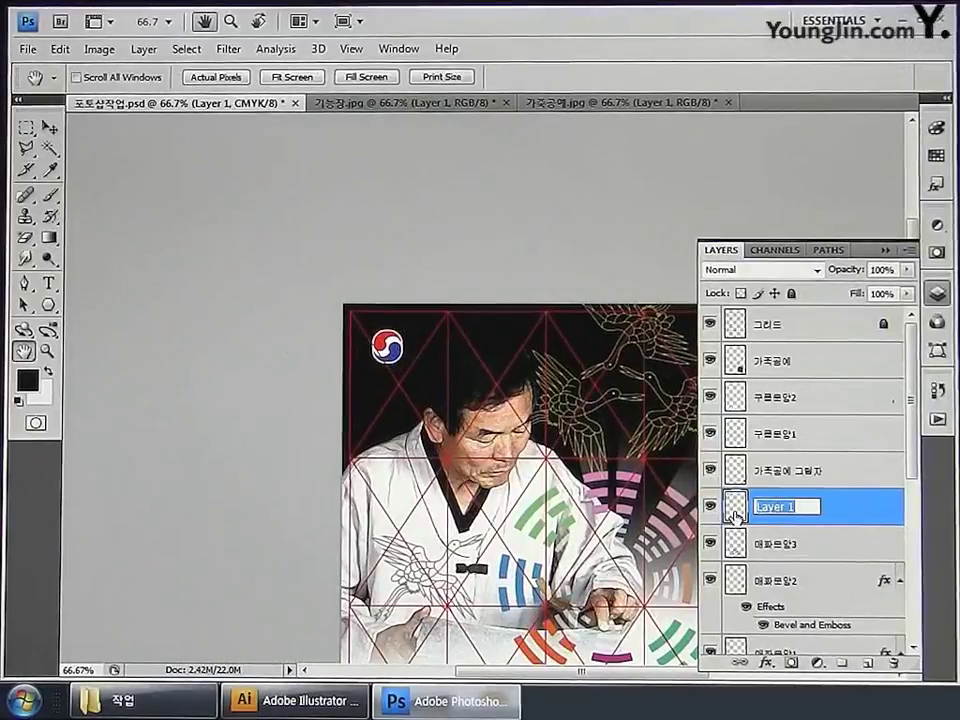
{"action": "type", "text": "태"}
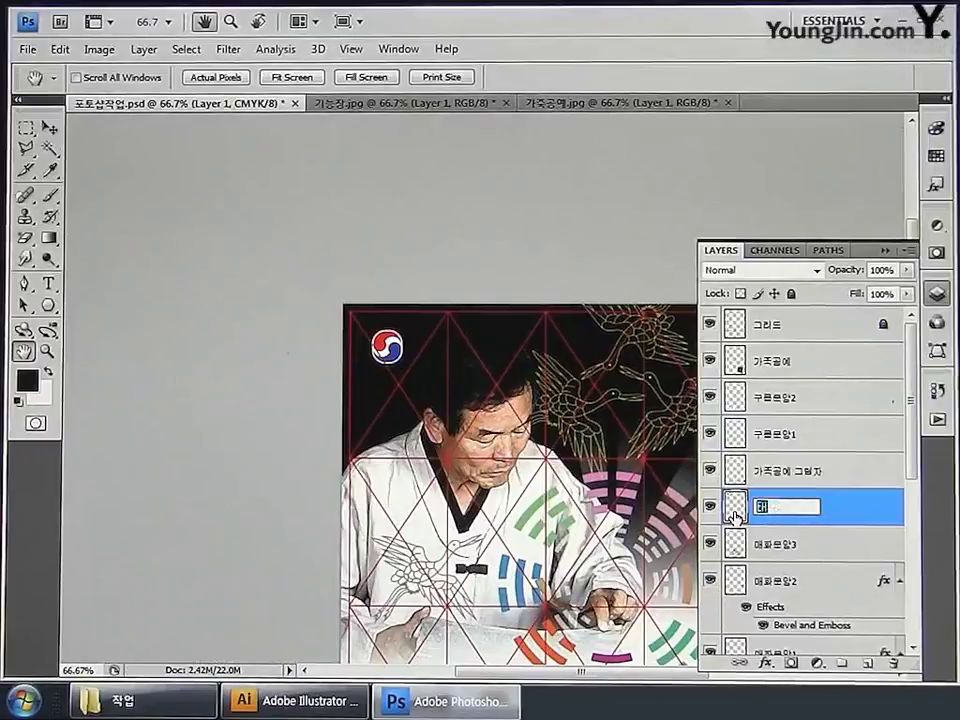
{"action": "type", "text": "극로고"}
{"action": "key", "text": "Return"}
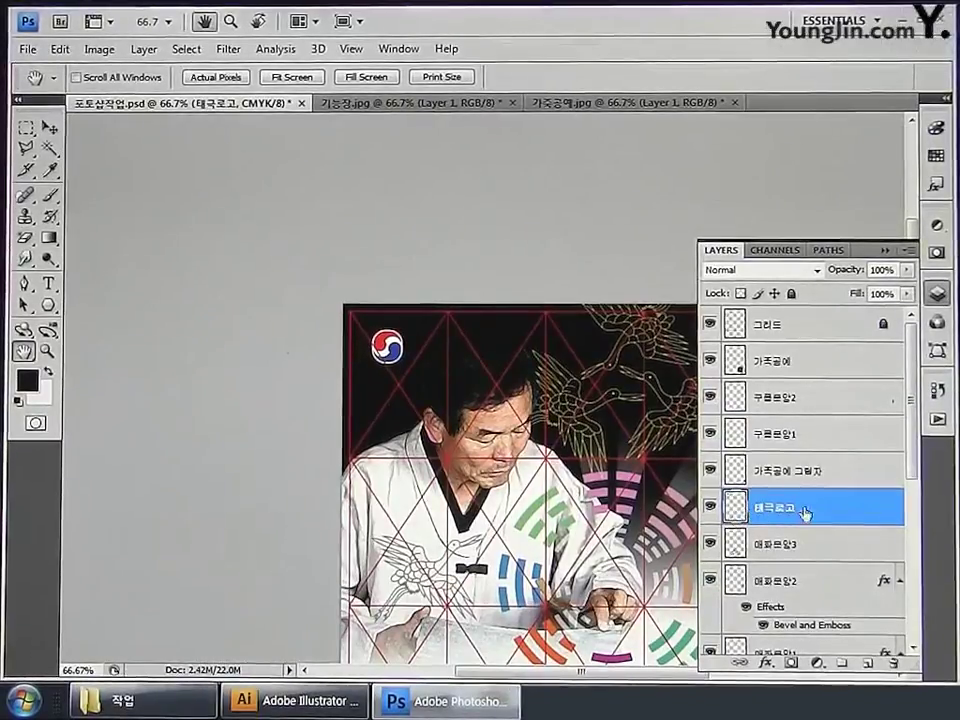
{"action": "left_click_drag", "start_coordinate": [806, 513], "coordinate": [800, 360]}
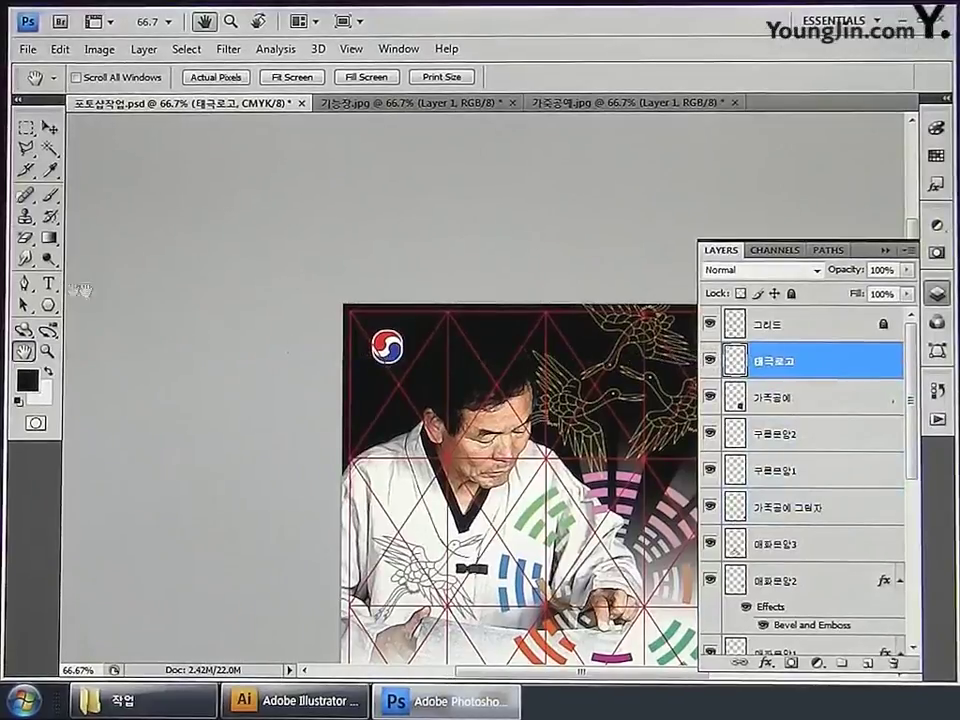
Add the text 가죽칠가공연구소 beside the taegeuk symbol in the design's upper-left corner.
{"action": "left_click", "coordinate": [46, 288]}
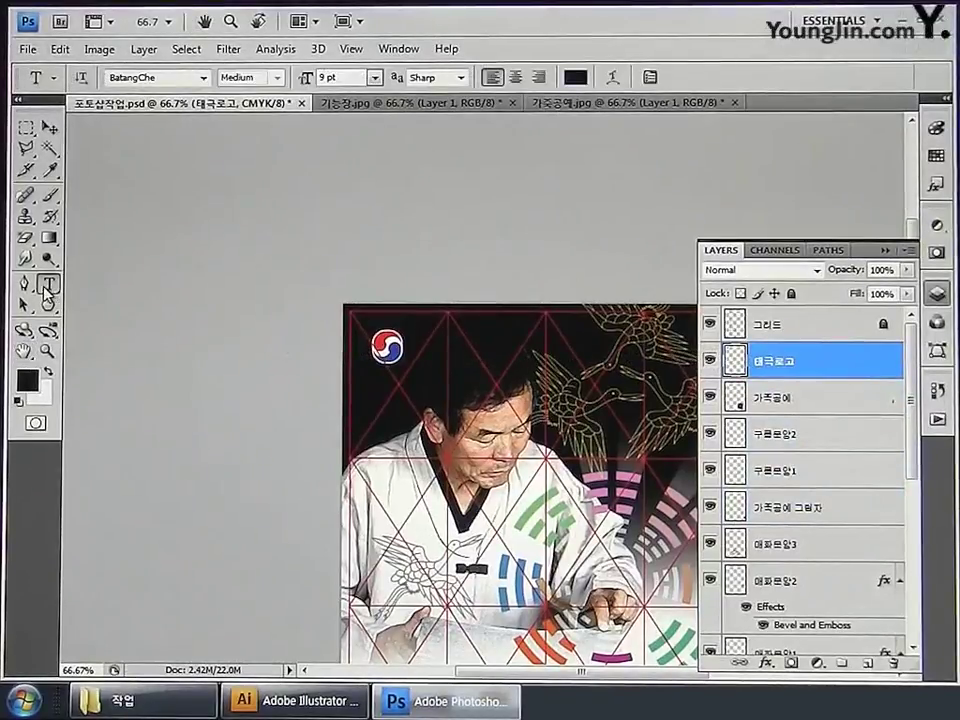
{"action": "left_click", "coordinate": [415, 345]}
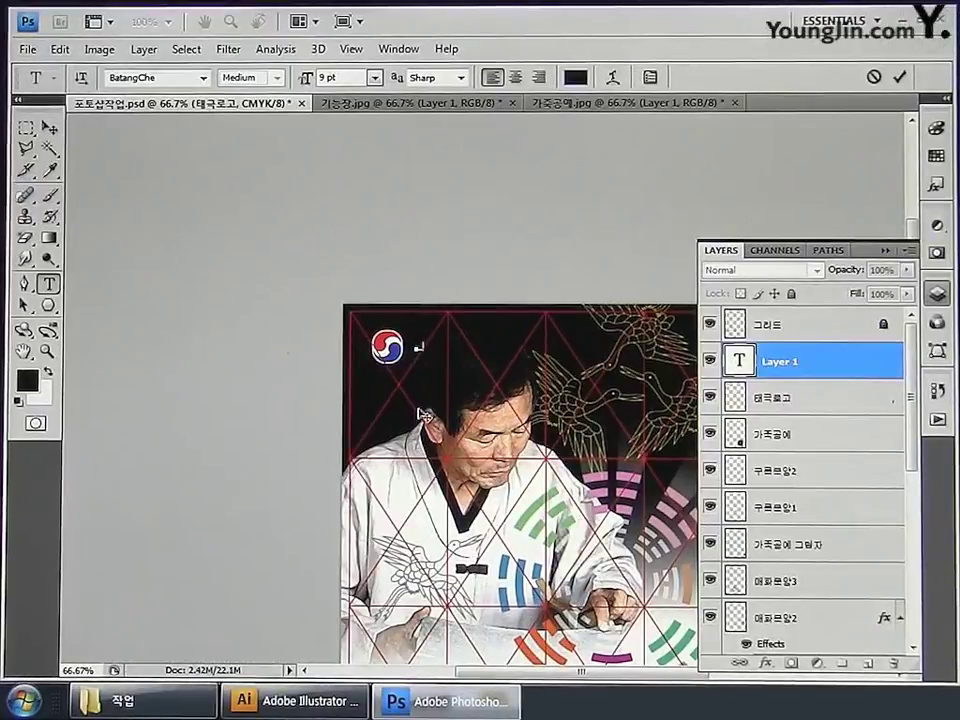
{"action": "type", "text": "--"}
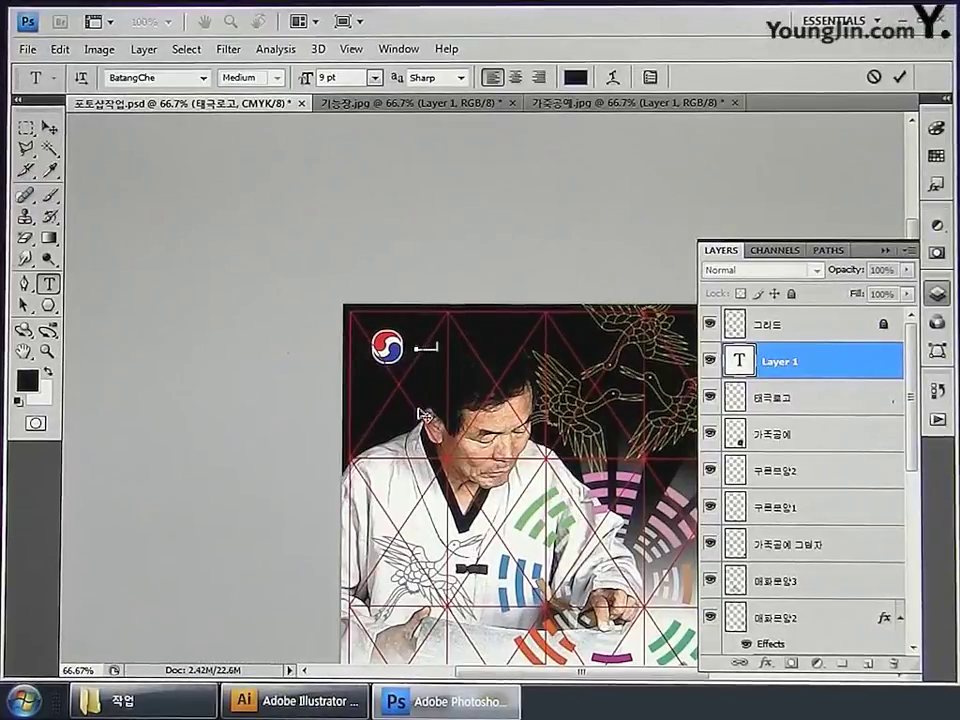
{"action": "type", "text": "----"}
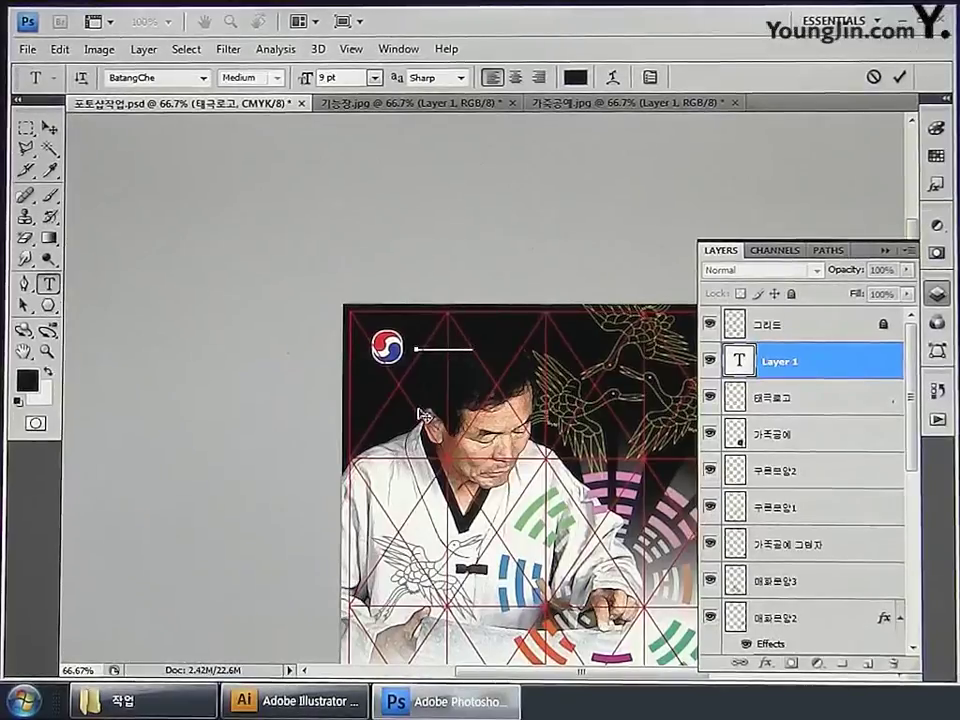
{"action": "left_click", "coordinate": [47, 127]}
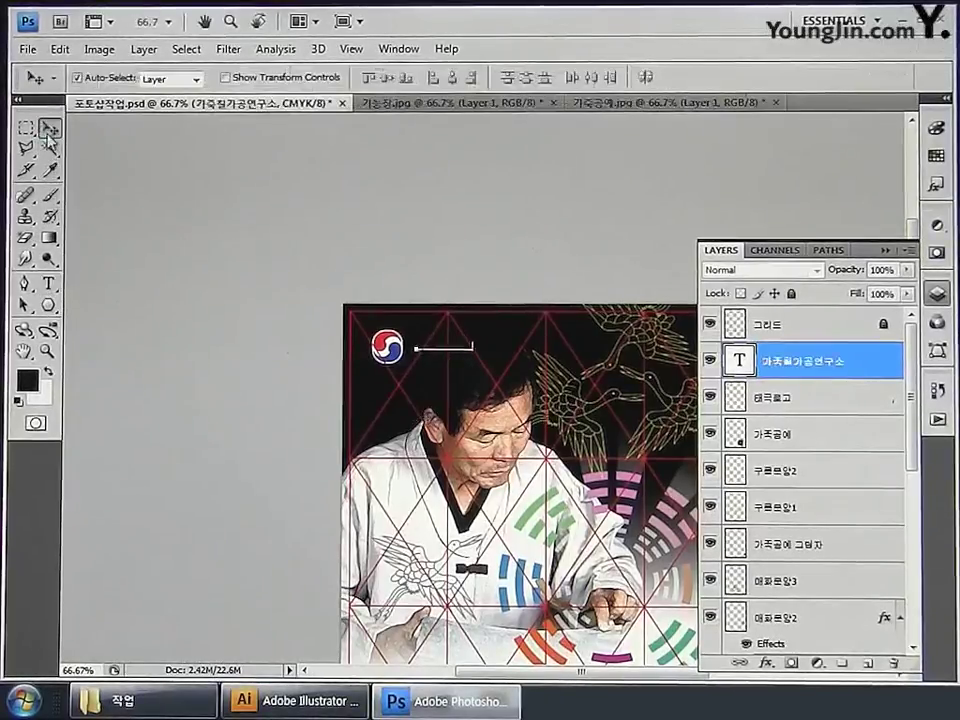
Set the font of the 가죽칠가공연구소 text to HYHeadLine-Medium.
{"action": "left_click", "coordinate": [386, 50]}
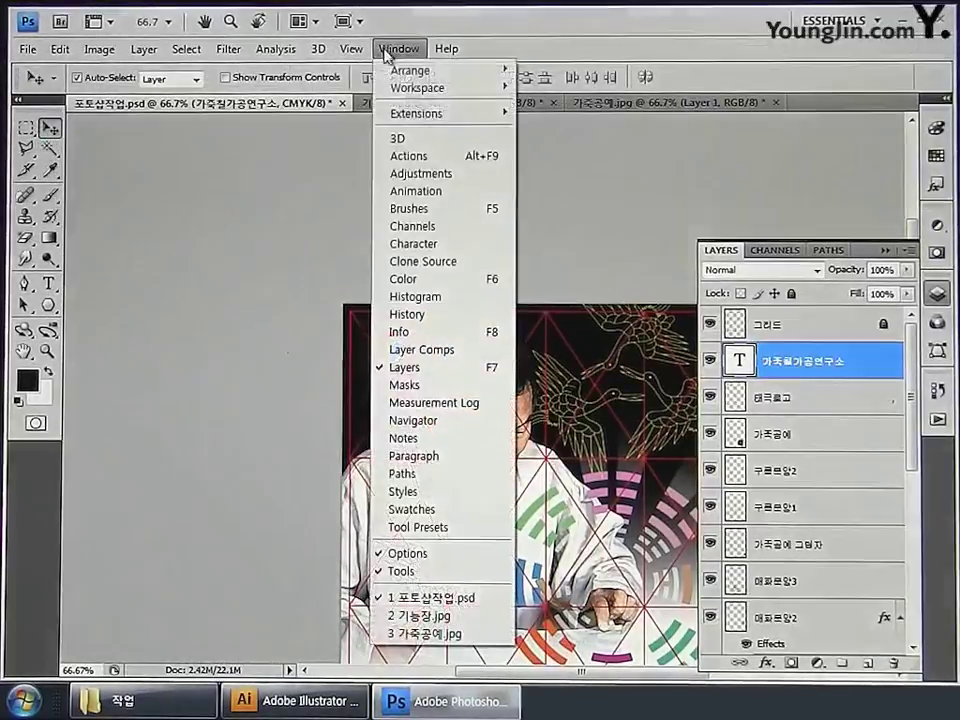
{"action": "left_click", "coordinate": [400, 244]}
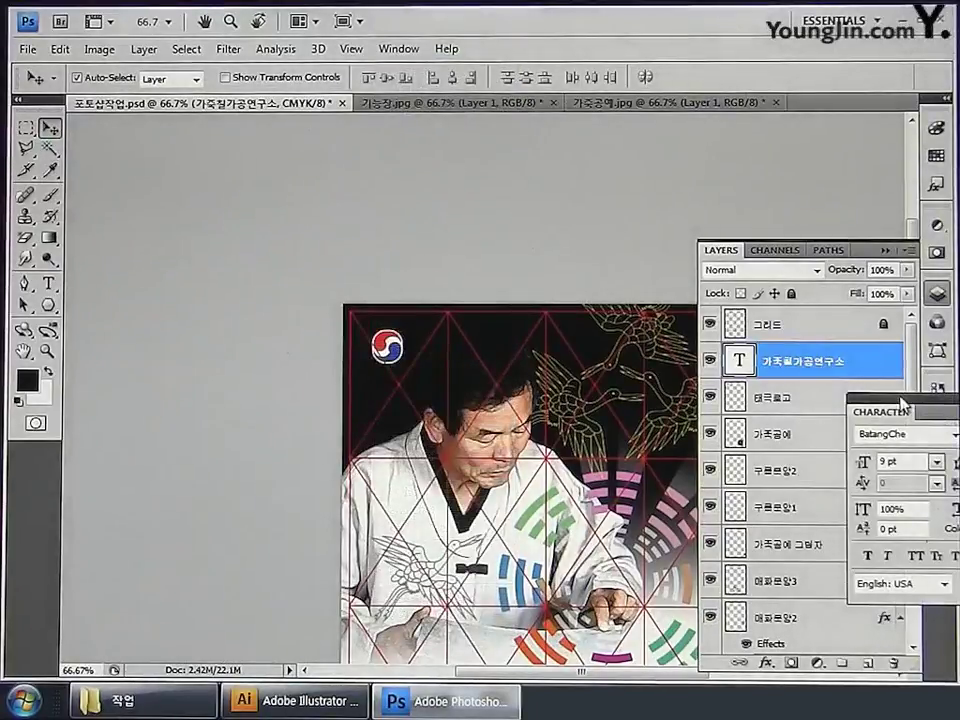
{"action": "left_click_drag", "start_coordinate": [903, 404], "coordinate": [195, 180]}
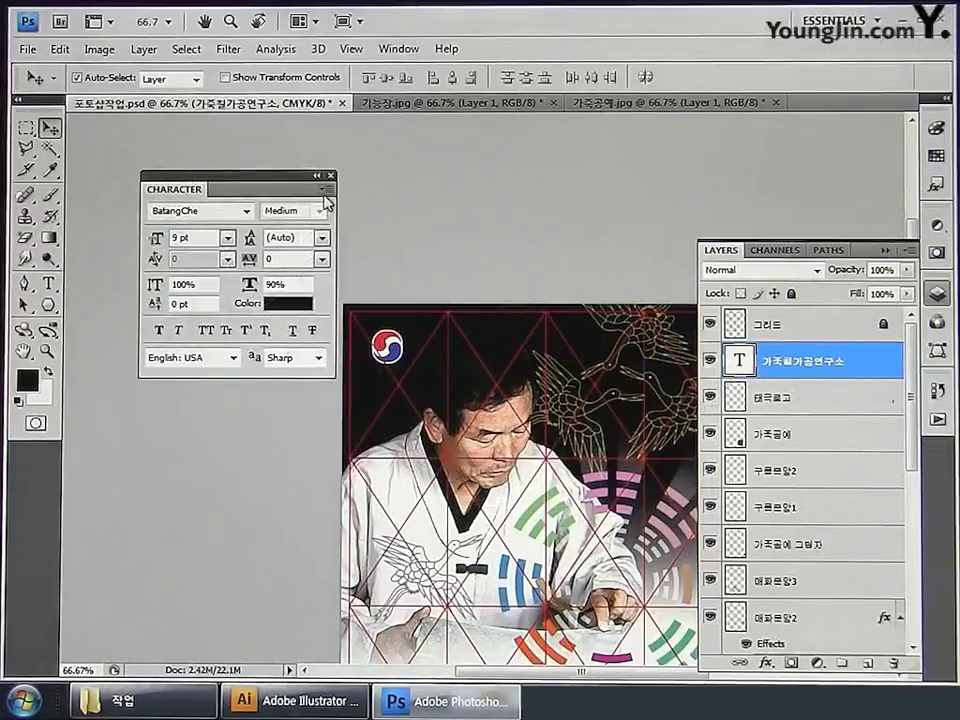
{"action": "left_click", "coordinate": [246, 212]}
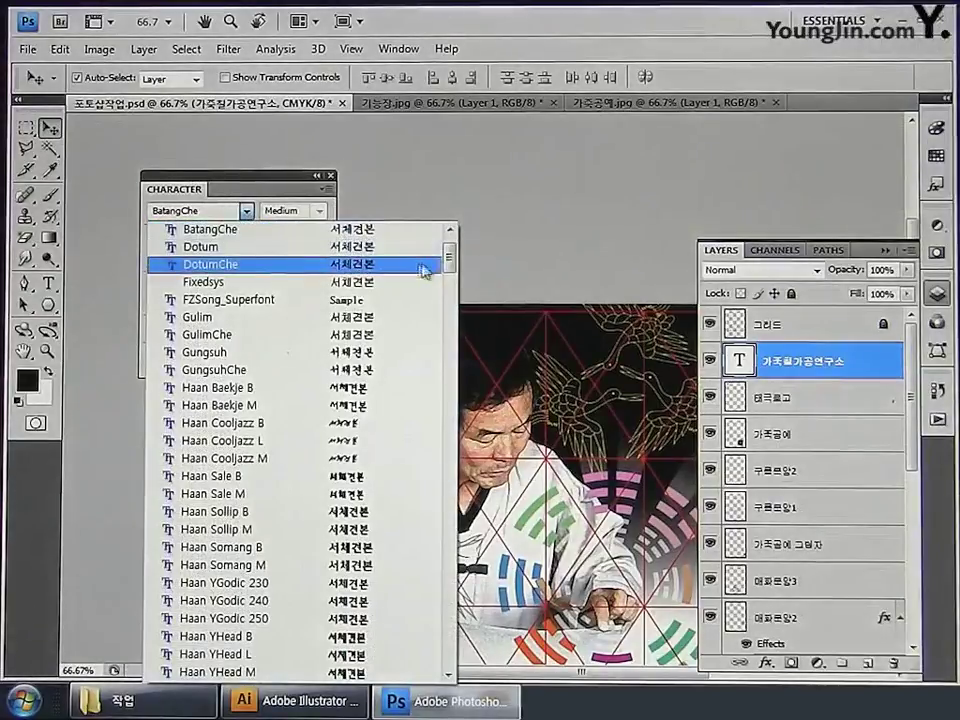
{"action": "left_click_drag", "start_coordinate": [453, 264], "coordinate": [451, 304]}
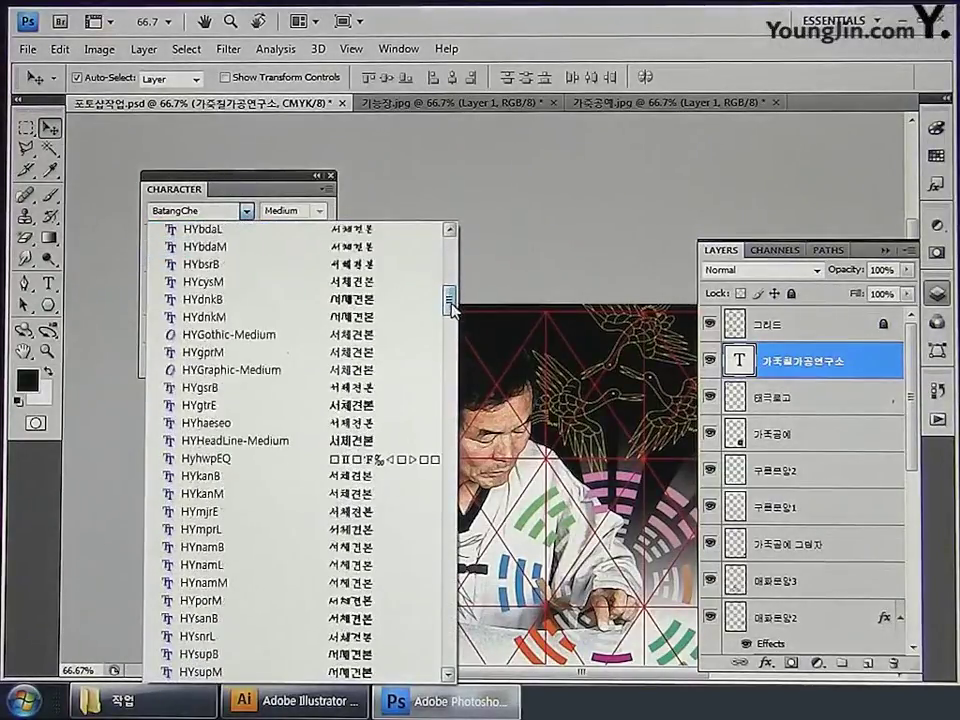
{"action": "left_click", "coordinate": [260, 440]}
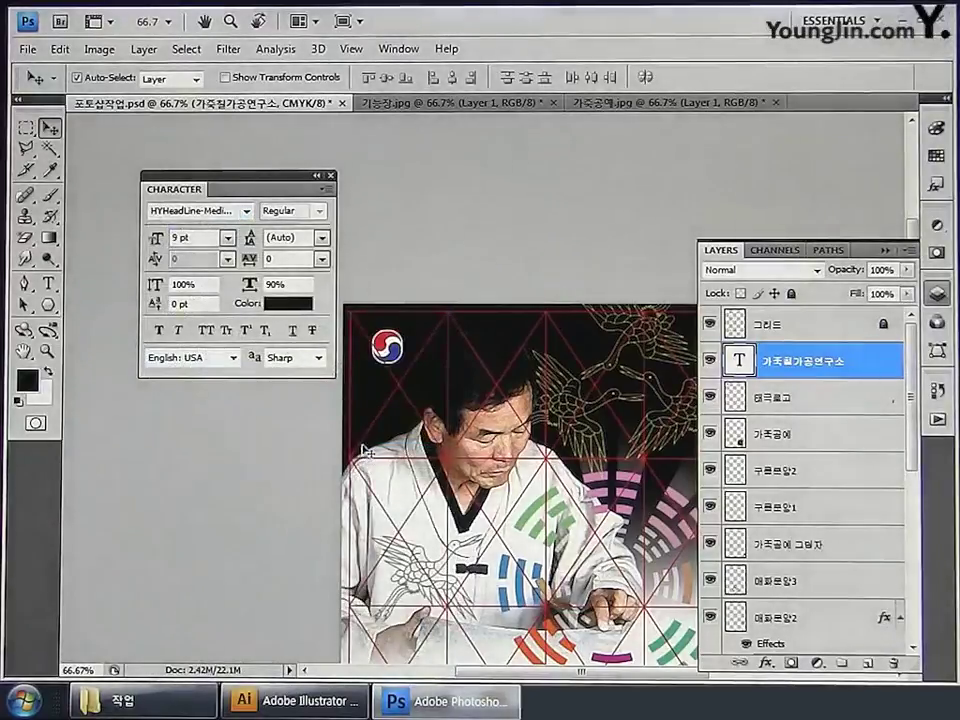
Give the 가죽칠가공연구소 text layer a 2 px outside stroke in white (ffffff).
{"action": "double_click", "coordinate": [872, 368]}
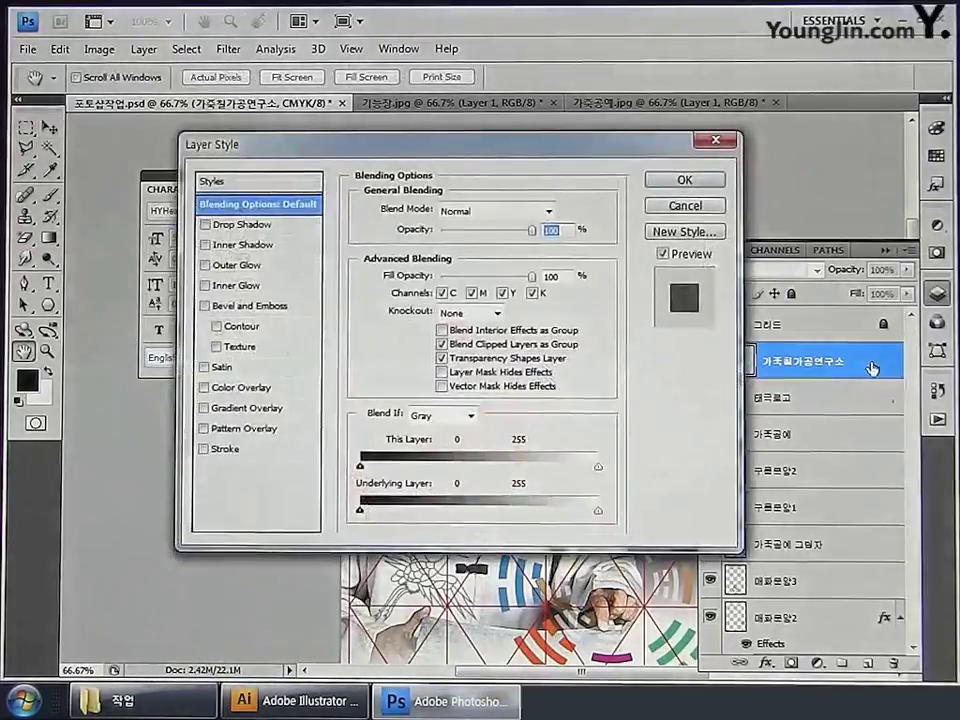
{"action": "left_click", "coordinate": [226, 451]}
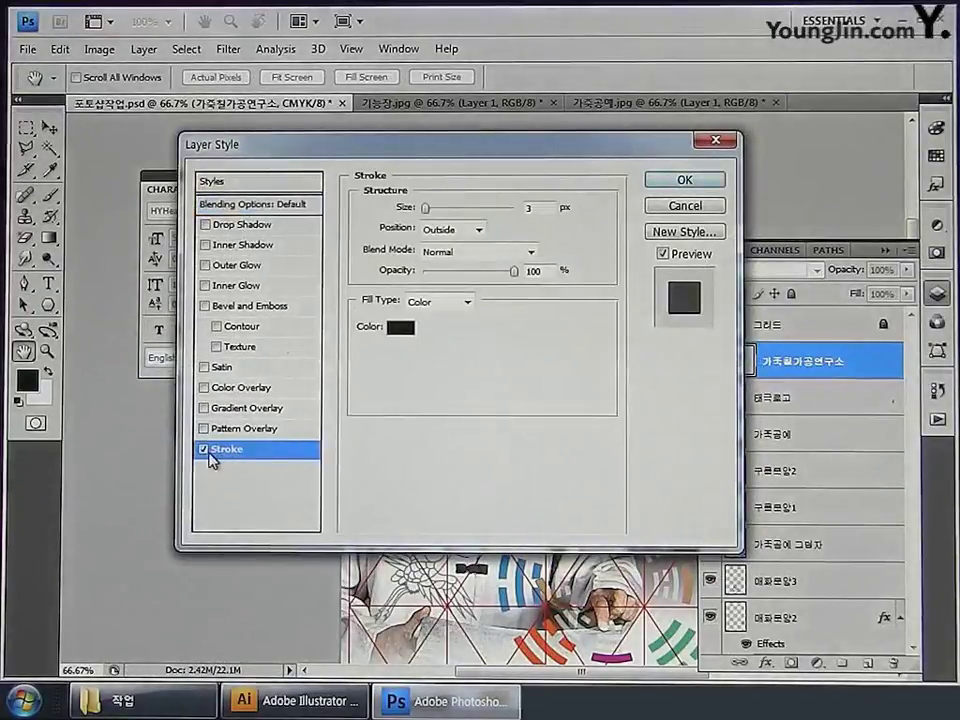
{"action": "type", "text": "2"}
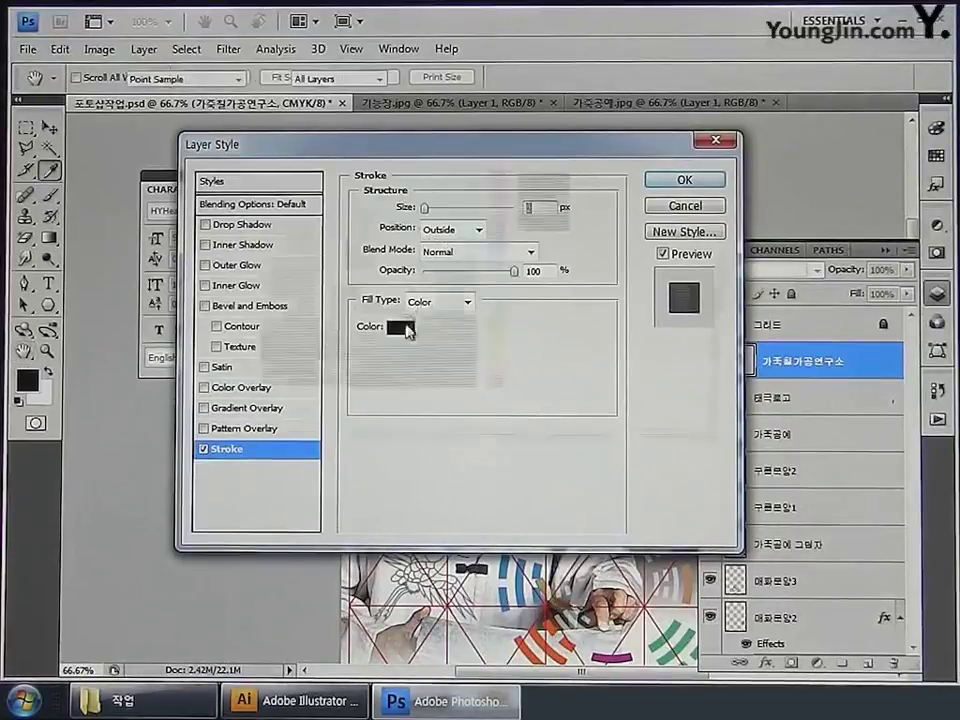
{"action": "left_click", "coordinate": [400, 327]}
{"action": "left_click", "coordinate": [241, 168]}
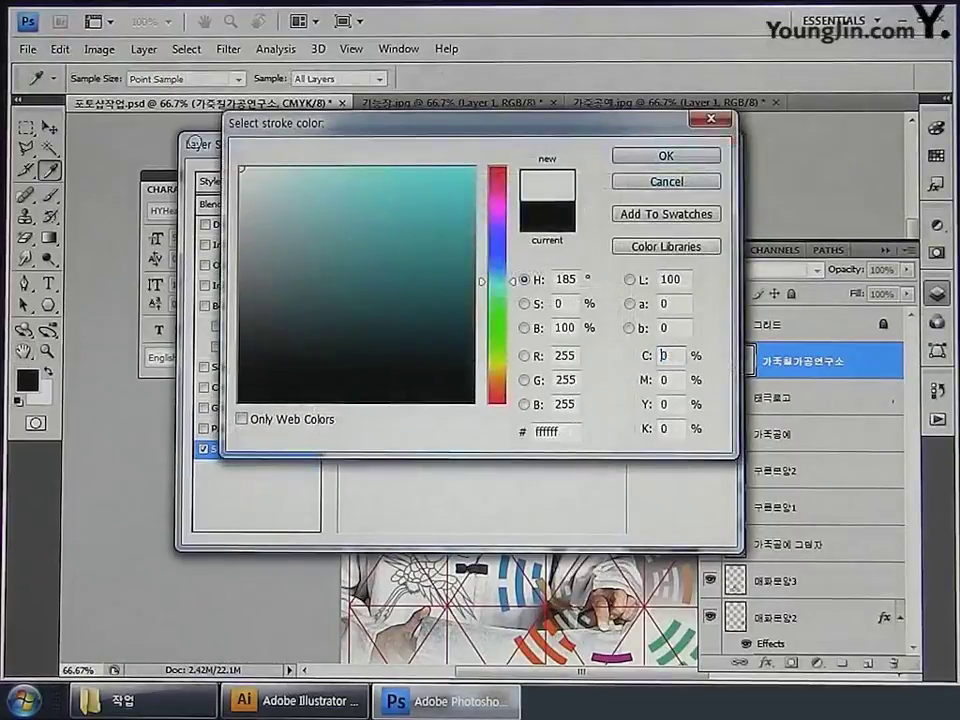
{"action": "left_click", "coordinate": [672, 160]}
{"action": "left_click", "coordinate": [667, 186]}
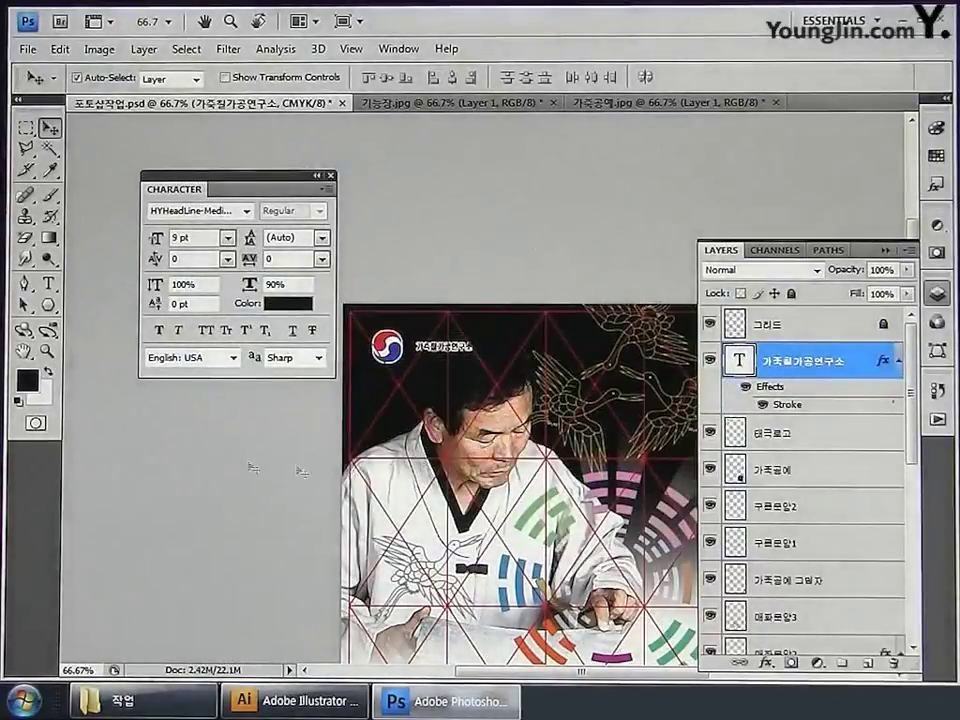
Scale the 가죽칠가공연구소 text proportionally to 196% and line it up beside the taegeuk symbol.
{"action": "left_click", "coordinate": [47, 351]}
{"action": "left_click", "coordinate": [470, 388]}
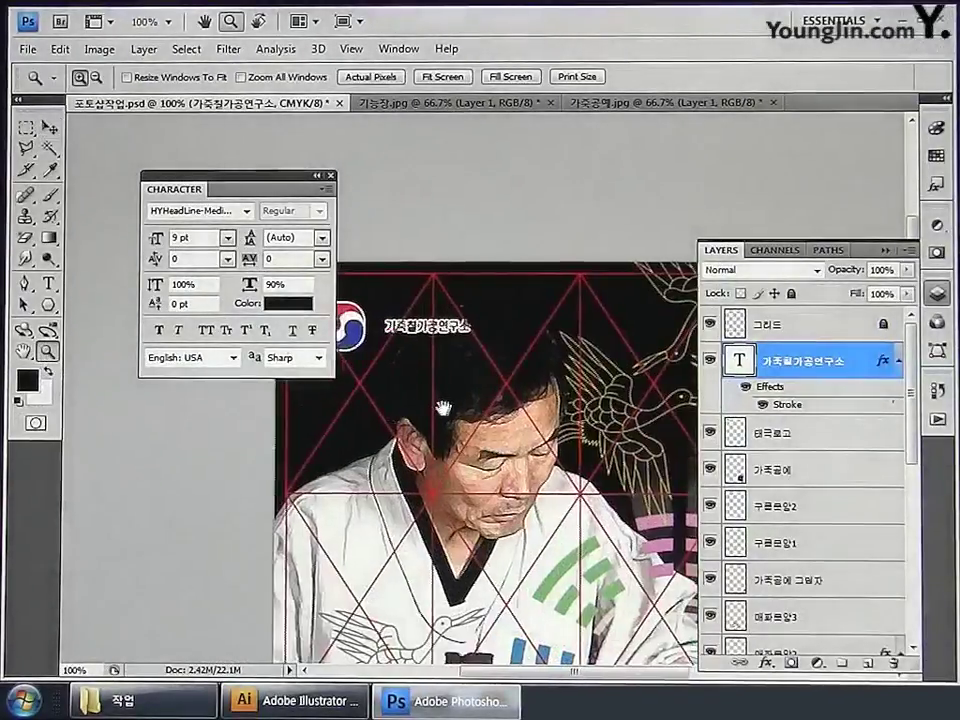
{"action": "left_click_drag", "start_coordinate": [441, 407], "coordinate": [506, 445]}
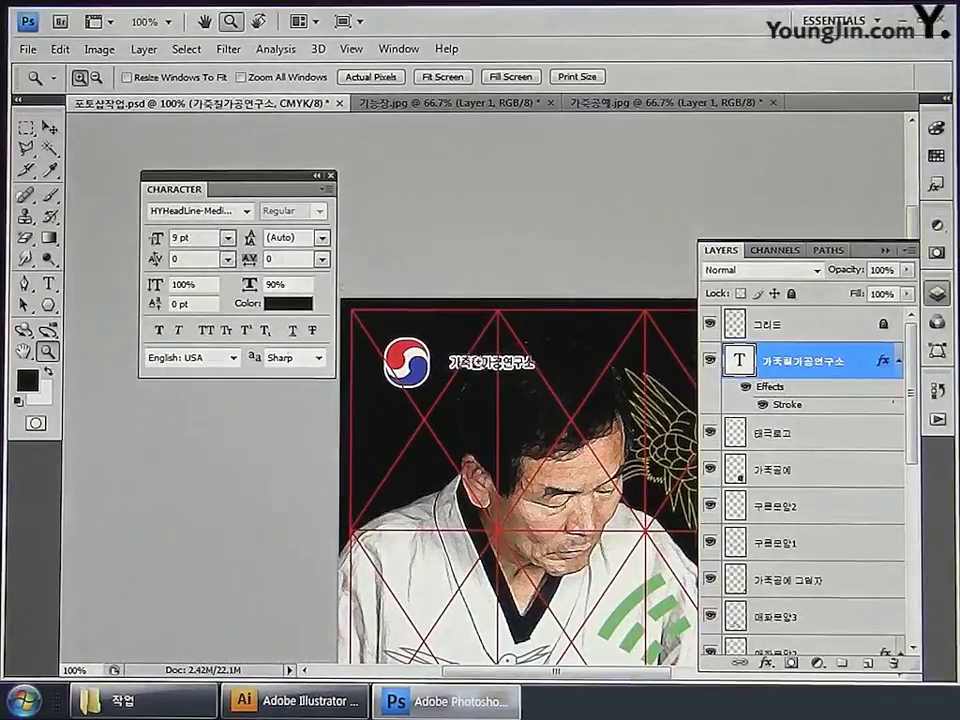
{"action": "key", "text": "ctrl+t"}
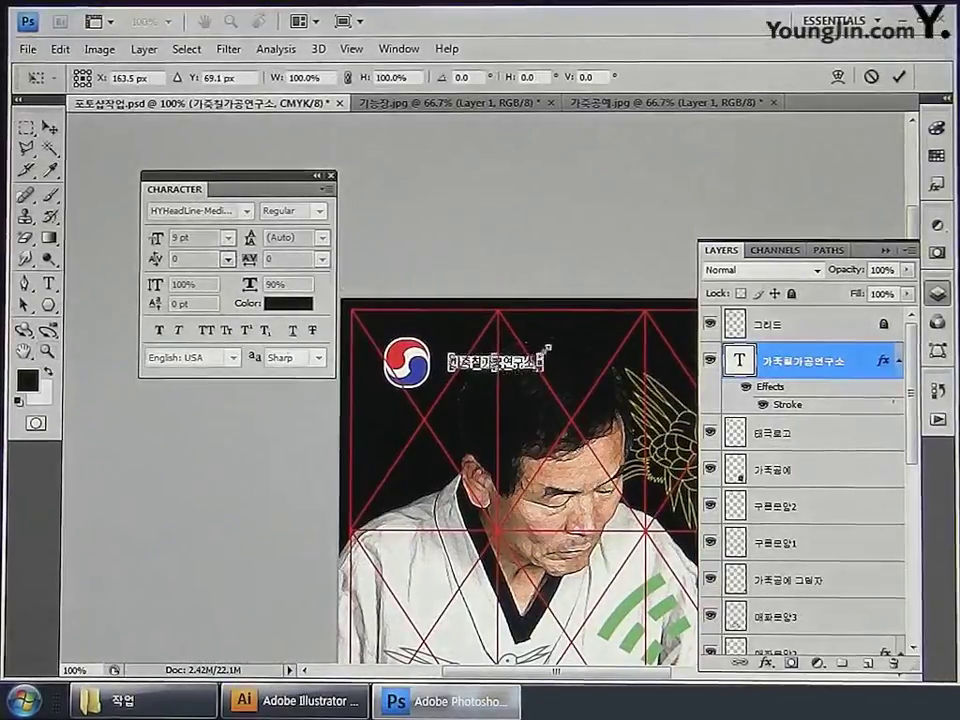
{"action": "left_click_drag", "start_coordinate": [545, 348], "coordinate": [636, 340]}
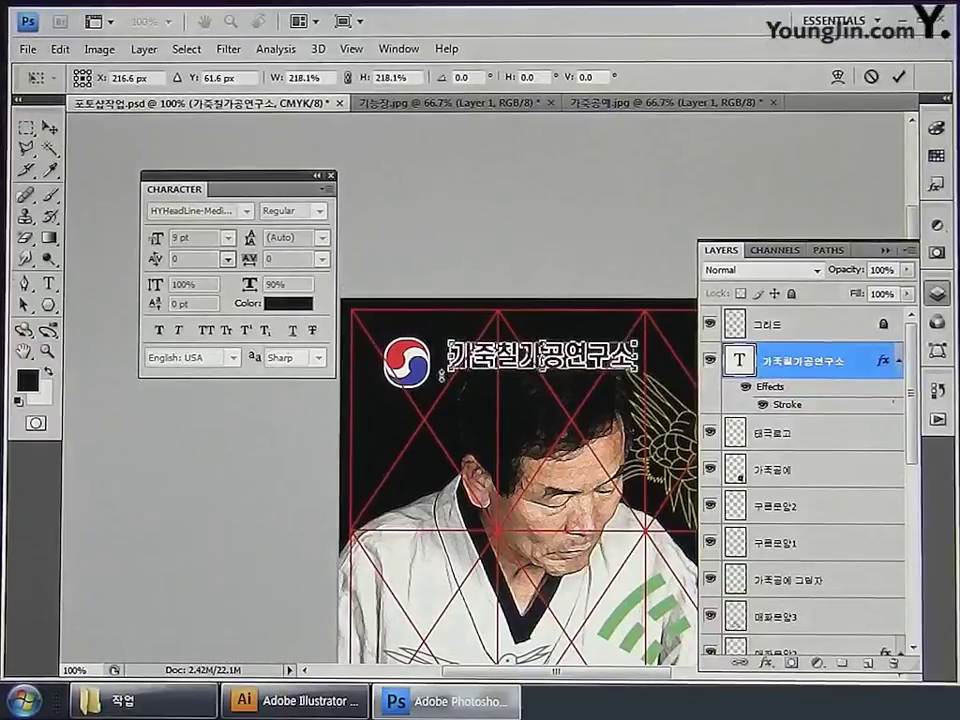
{"action": "left_click_drag", "start_coordinate": [444, 376], "coordinate": [441, 374]}
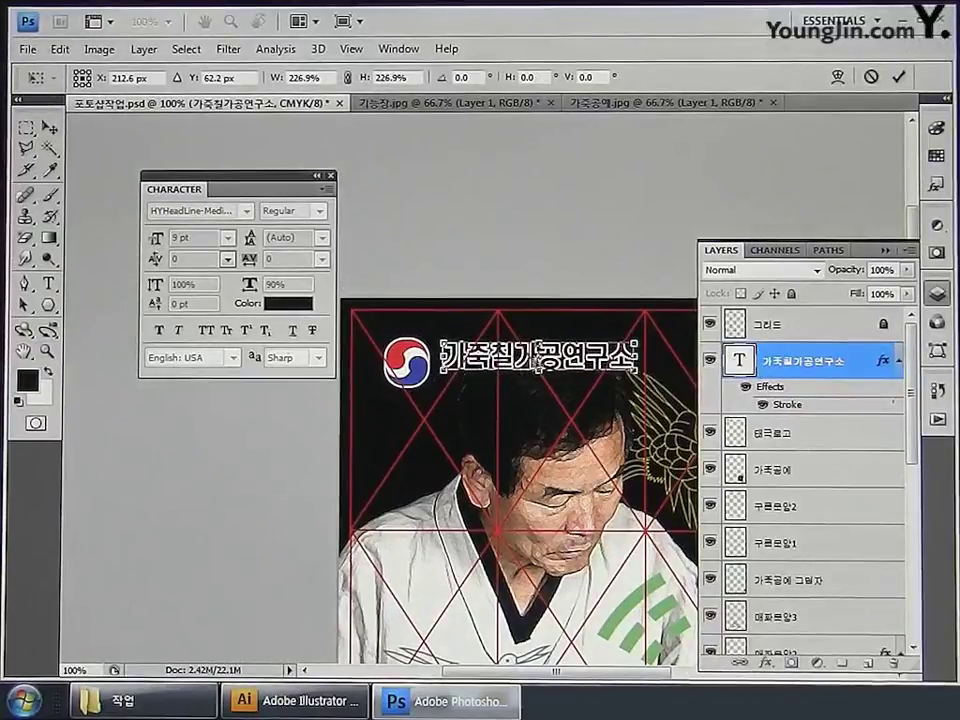
{"action": "left_click_drag", "start_coordinate": [541, 366], "coordinate": [539, 373]}
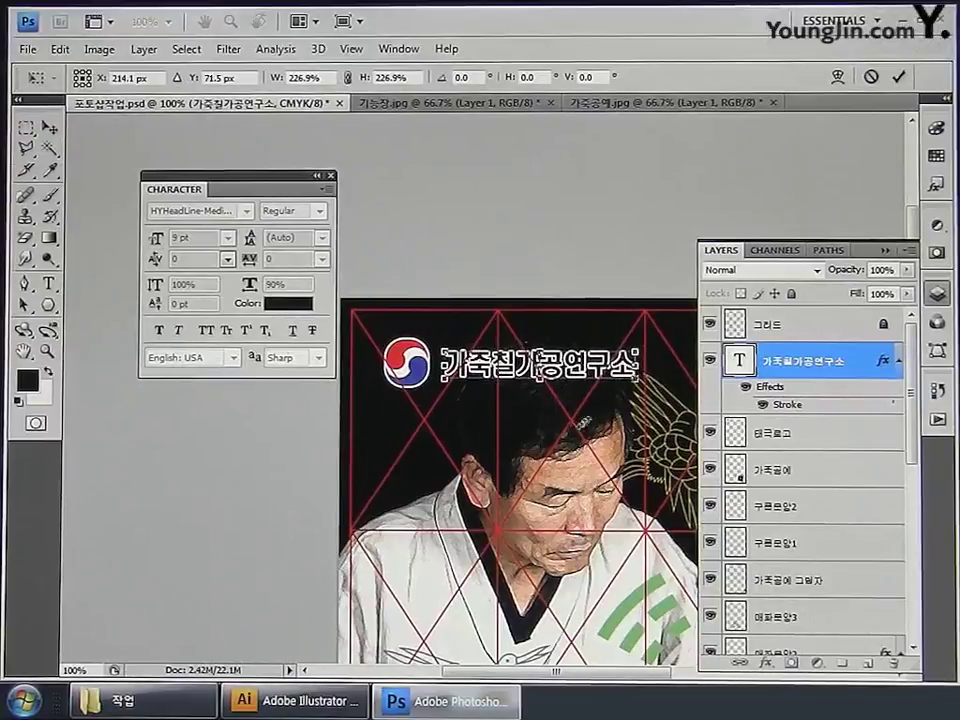
{"action": "left_click_drag", "start_coordinate": [637, 368], "coordinate": [610, 370]}
Nudge the enlarged text to X 199.2, Y 67.5 px, apply the transform and put the character settings away.
{"action": "key", "text": "Up"}
{"action": "key", "text": "Up"}
{"action": "key", "text": "Up"}
{"action": "key", "text": "Up"}
{"action": "key", "text": "Up"}
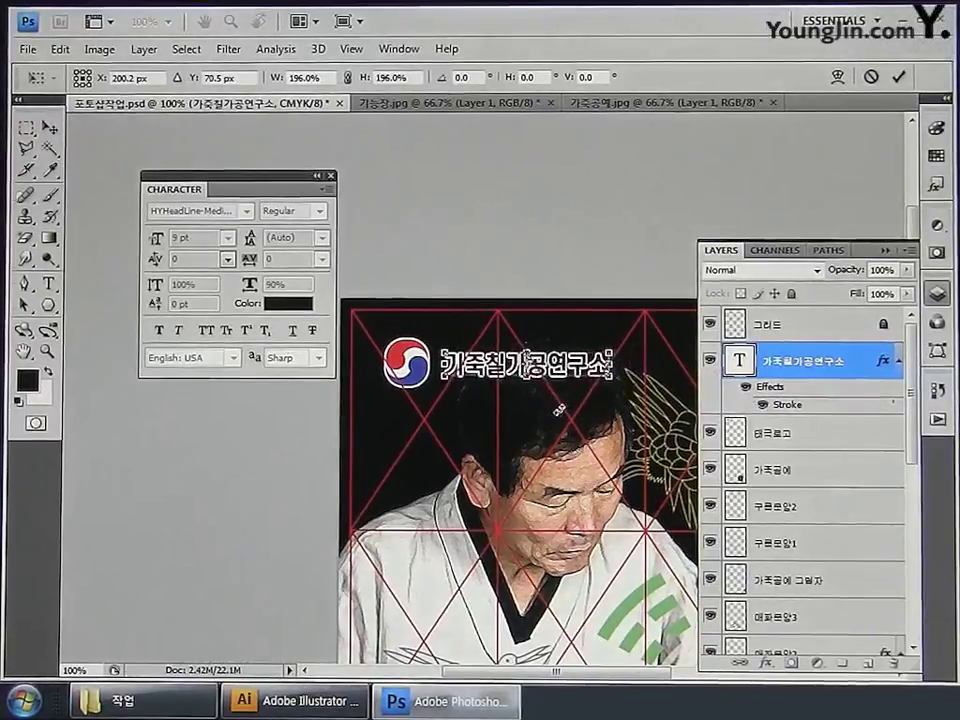
{"action": "key", "text": "Left"}
{"action": "key", "text": "Up"}
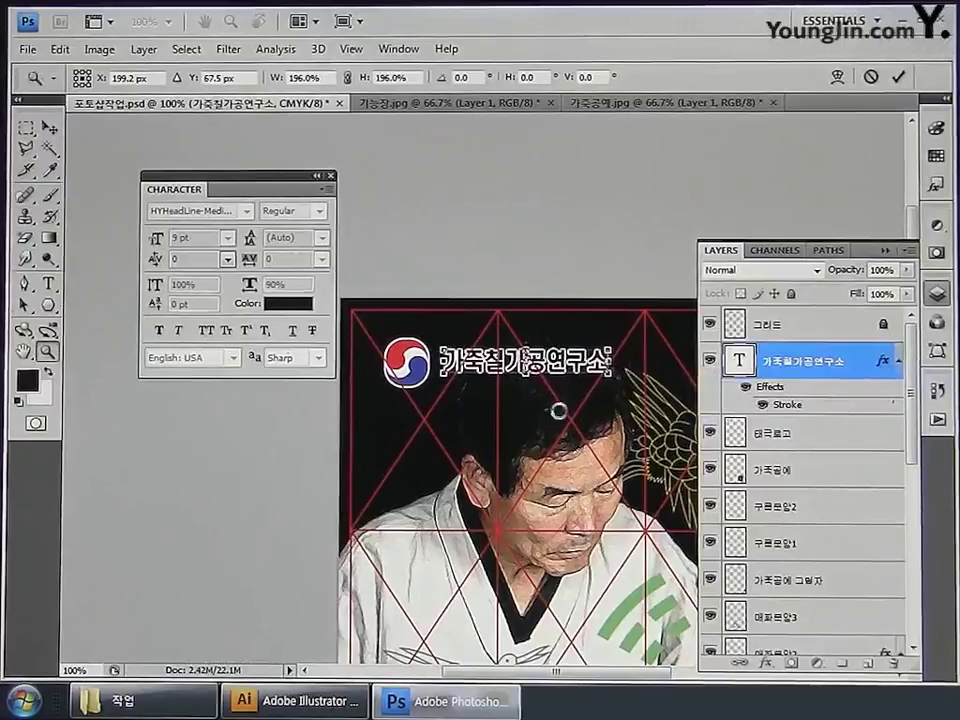
{"action": "key", "text": "Return"}
{"action": "key", "text": "z"}
{"action": "left_click", "coordinate": [332, 176]}
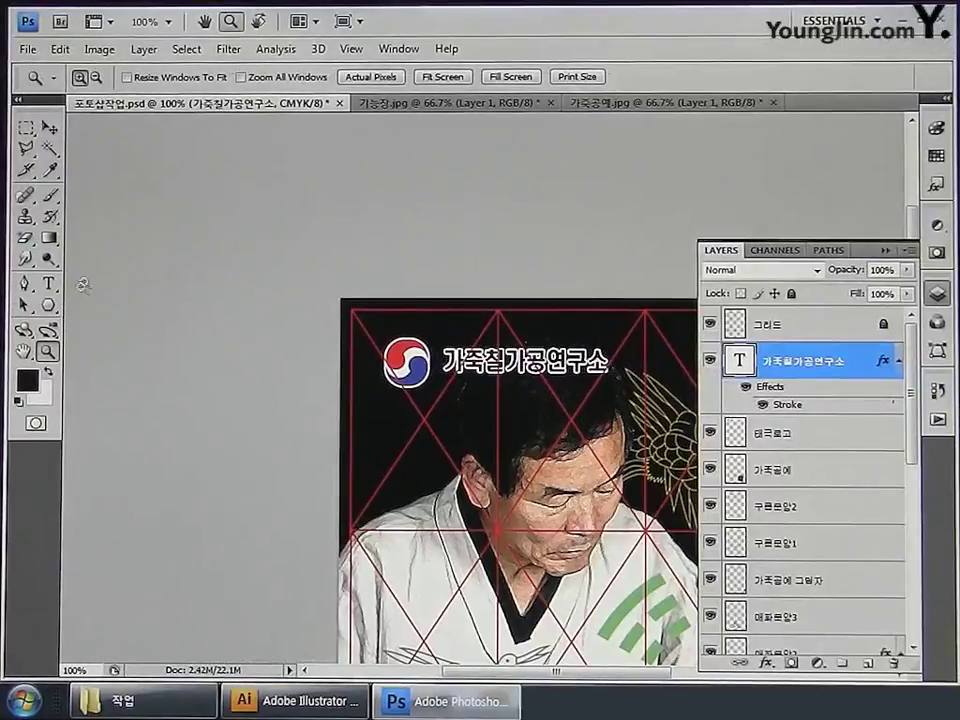
Convert the whole design from CMYK to RGB color mode without flattening its layers.
{"action": "double_click", "coordinate": [24, 351]}
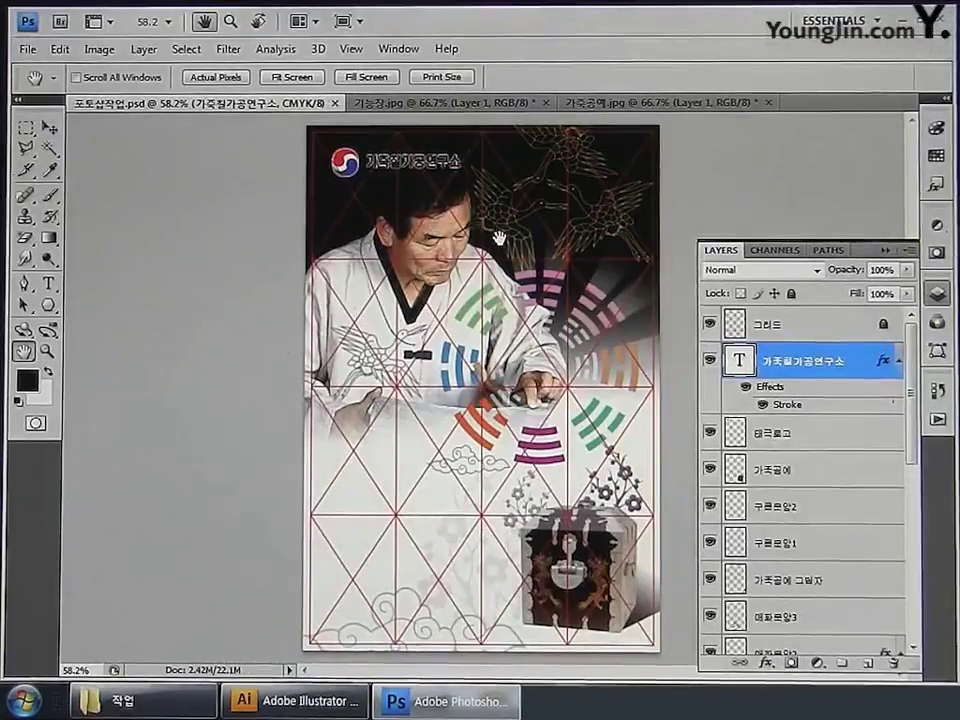
{"action": "left_click", "coordinate": [100, 49]}
{"action": "mouse_move", "coordinate": [106, 82]}
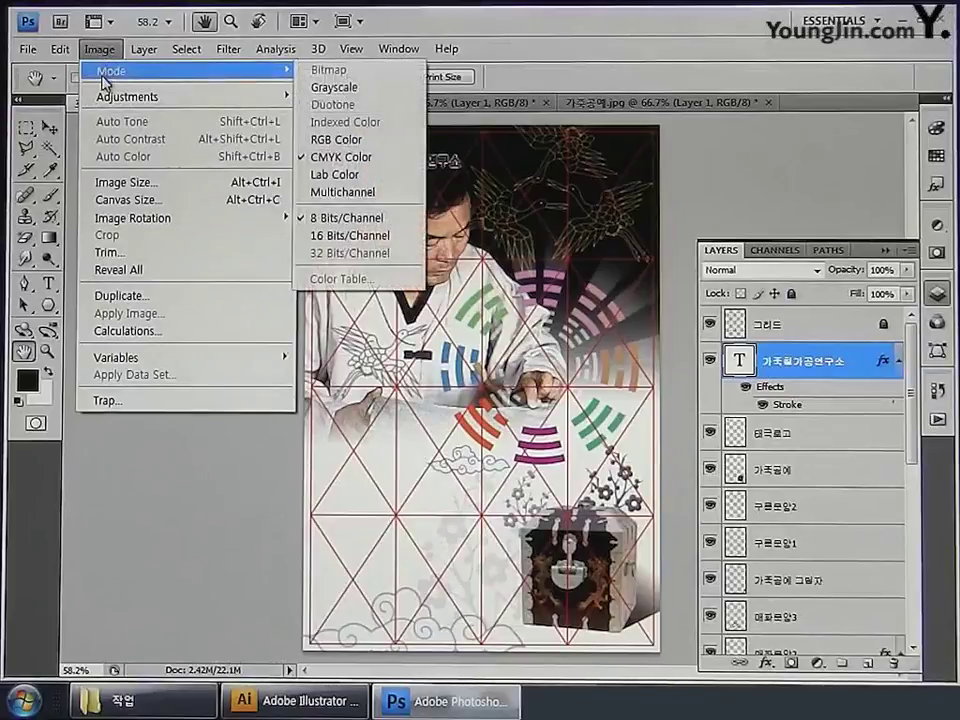
{"action": "left_click", "coordinate": [343, 140]}
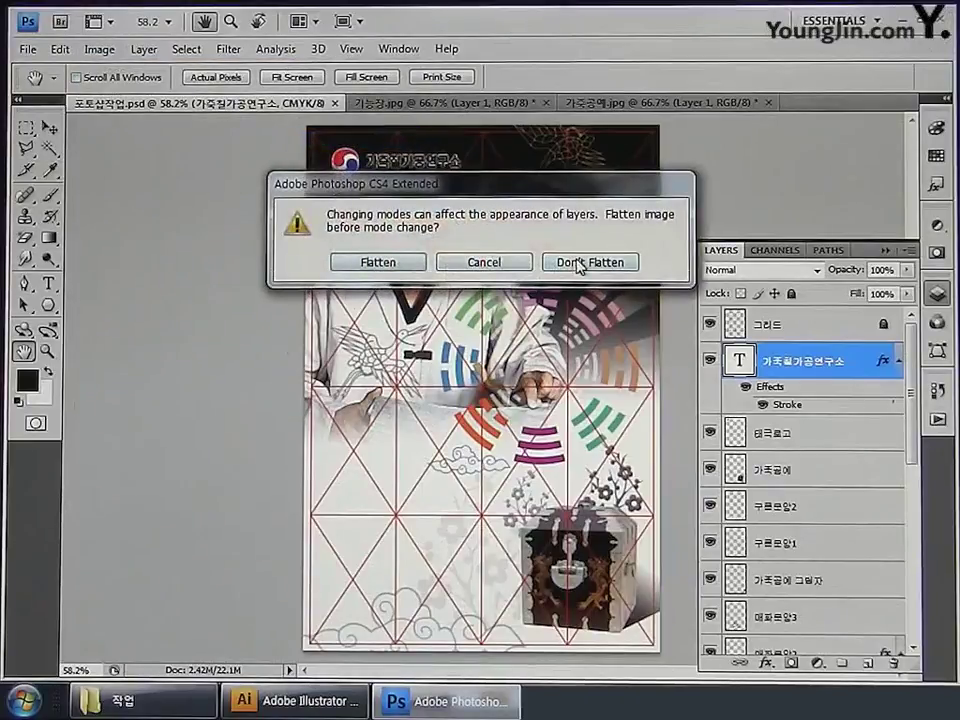
{"action": "left_click", "coordinate": [579, 263]}
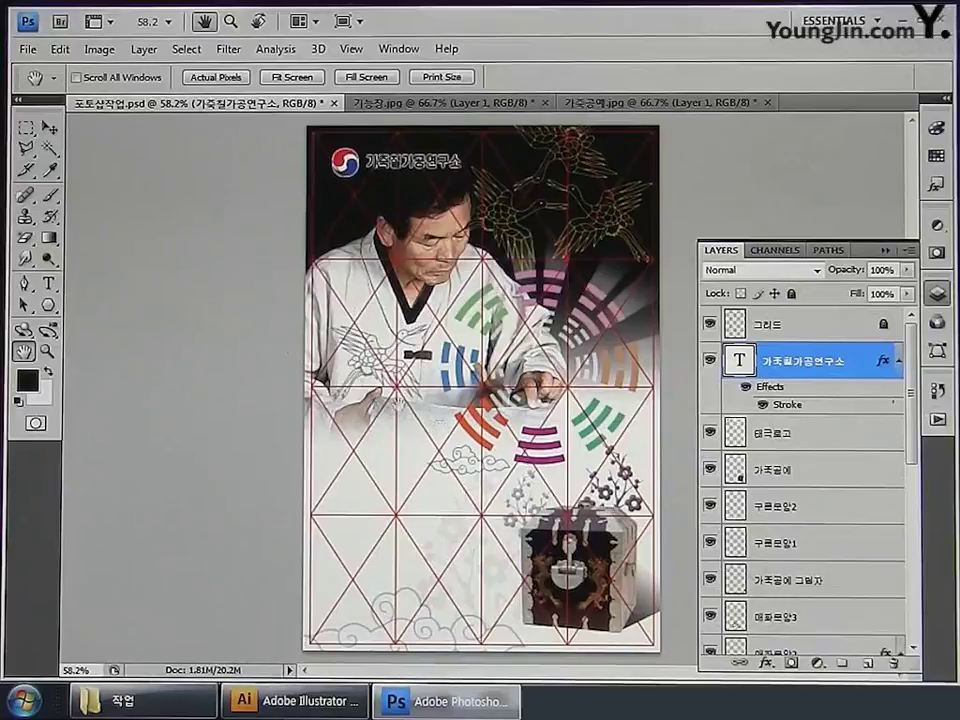
Save a JPEG copy of the design as 01.jpg at Maximum quality 12 with the Baseline (Standard) format.
{"action": "left_click", "coordinate": [18, 50]}
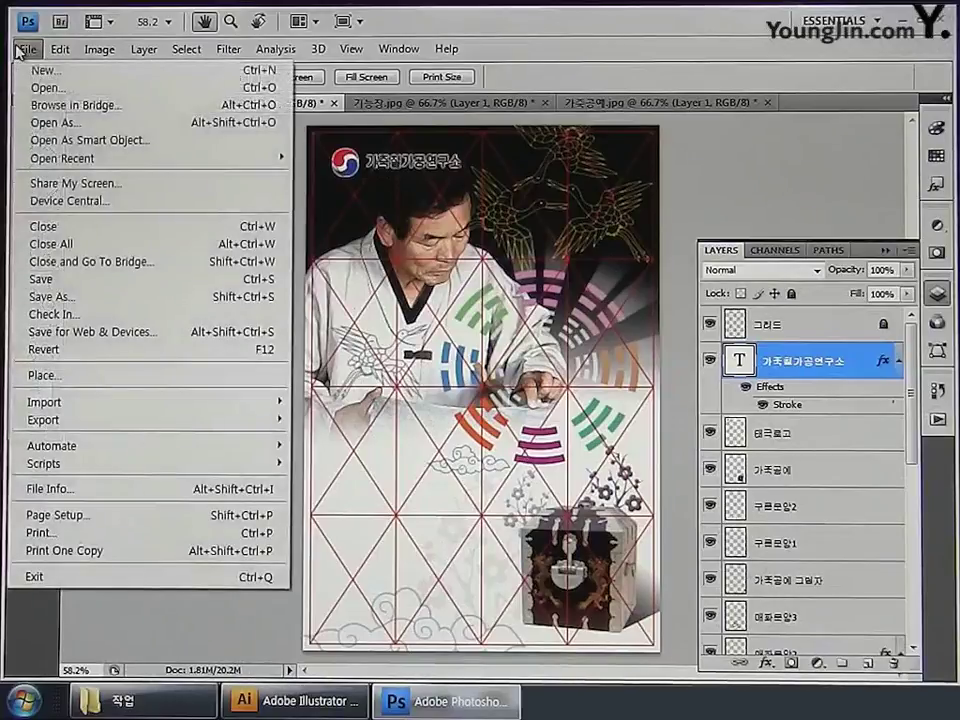
{"action": "left_click", "coordinate": [77, 297]}
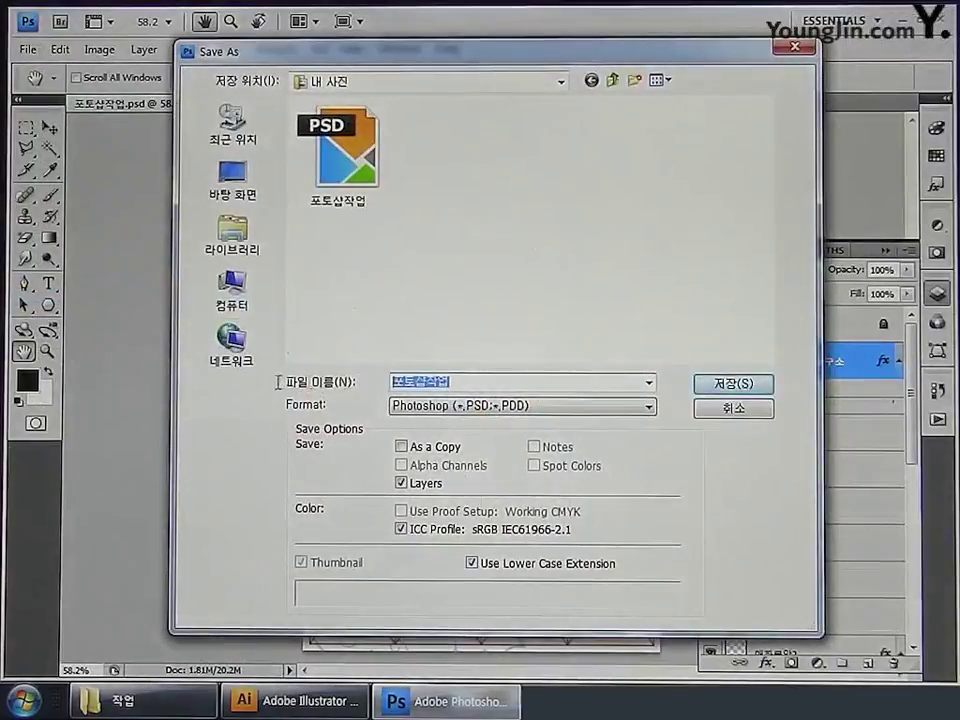
{"action": "type", "text": "이"}
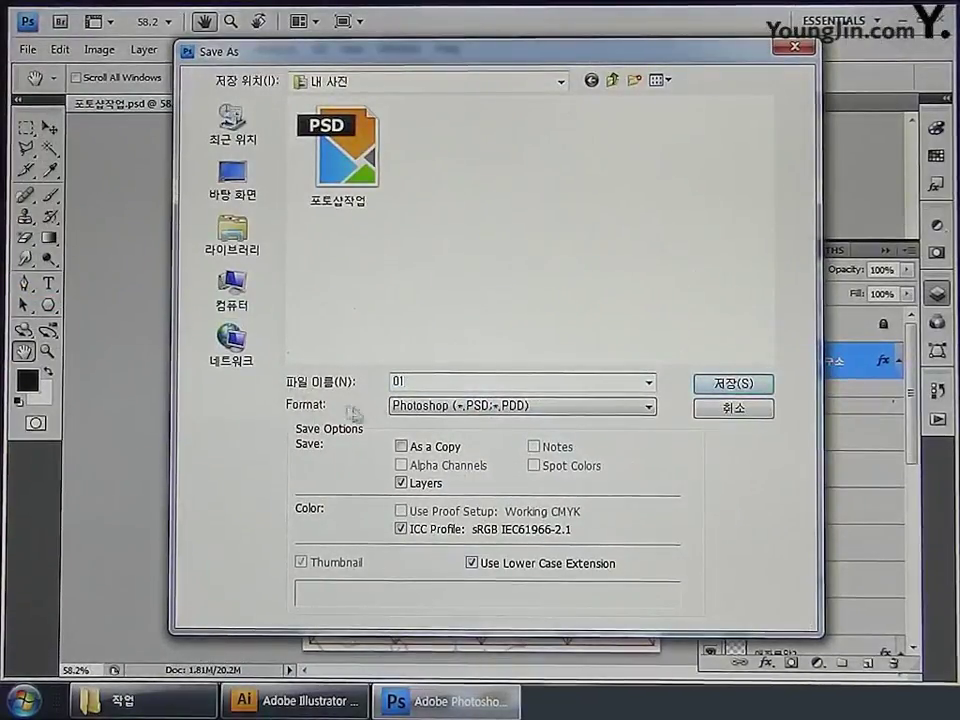
{"action": "left_click", "coordinate": [428, 410]}
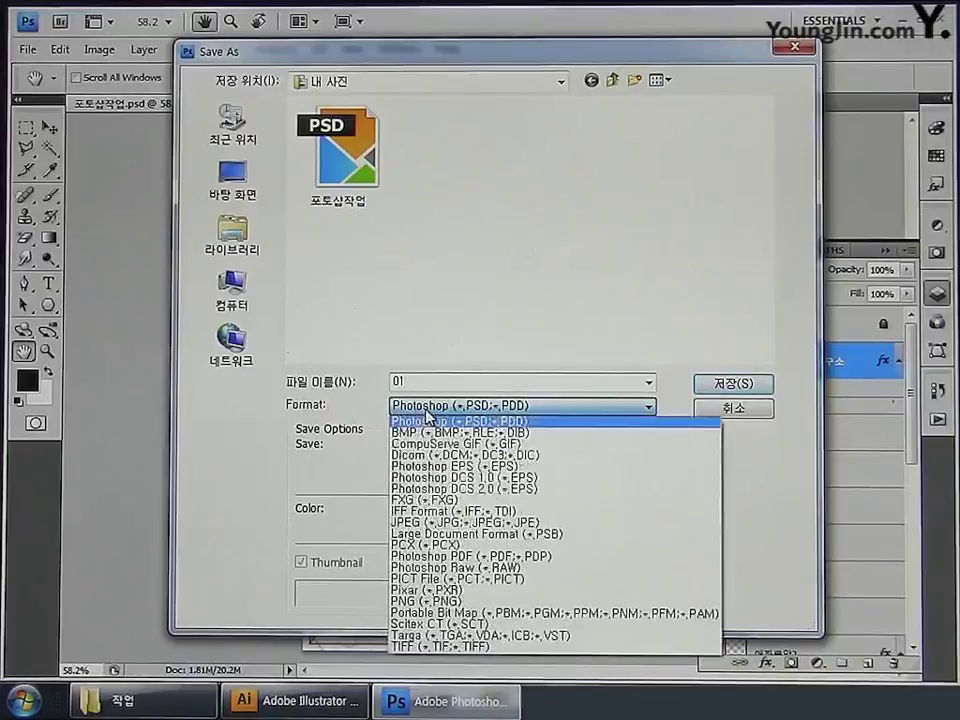
{"action": "left_click", "coordinate": [440, 522]}
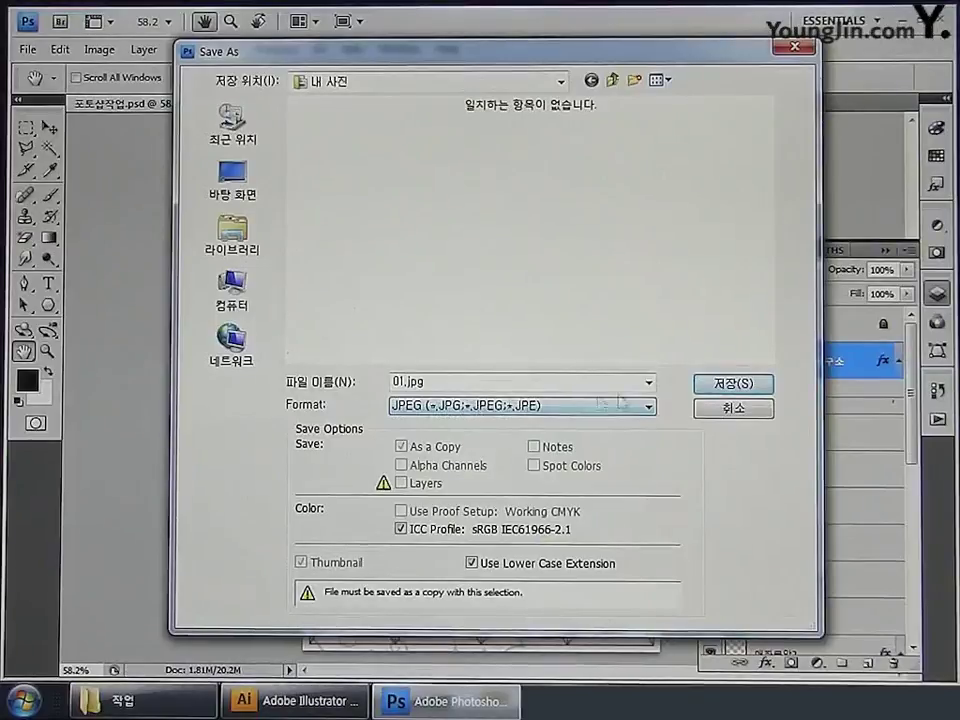
{"action": "left_click", "coordinate": [729, 390]}
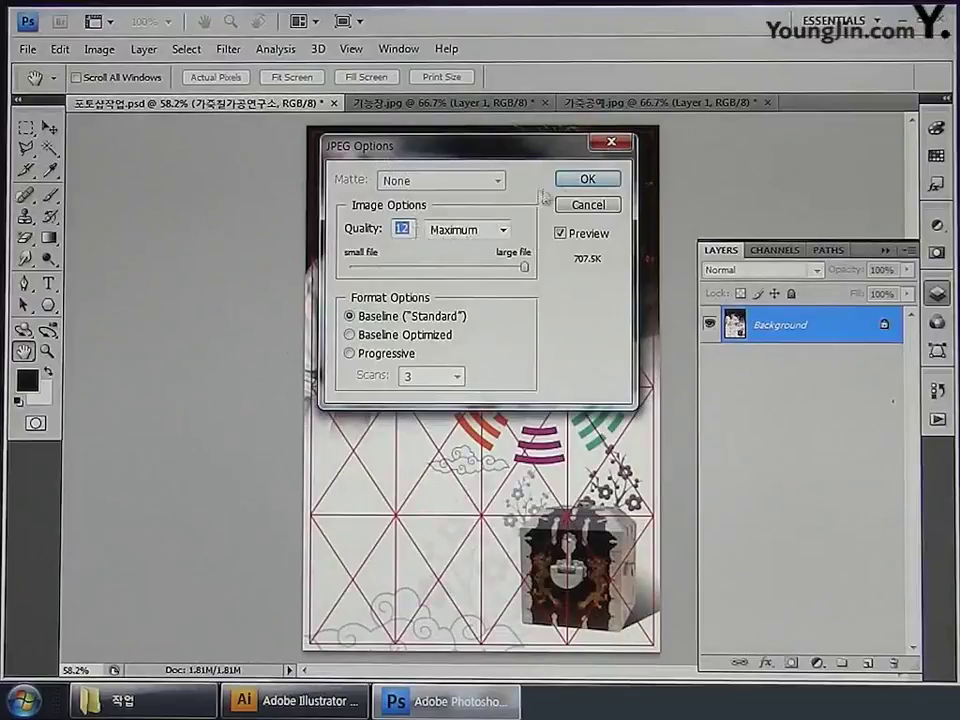
{"action": "left_click", "coordinate": [576, 179]}
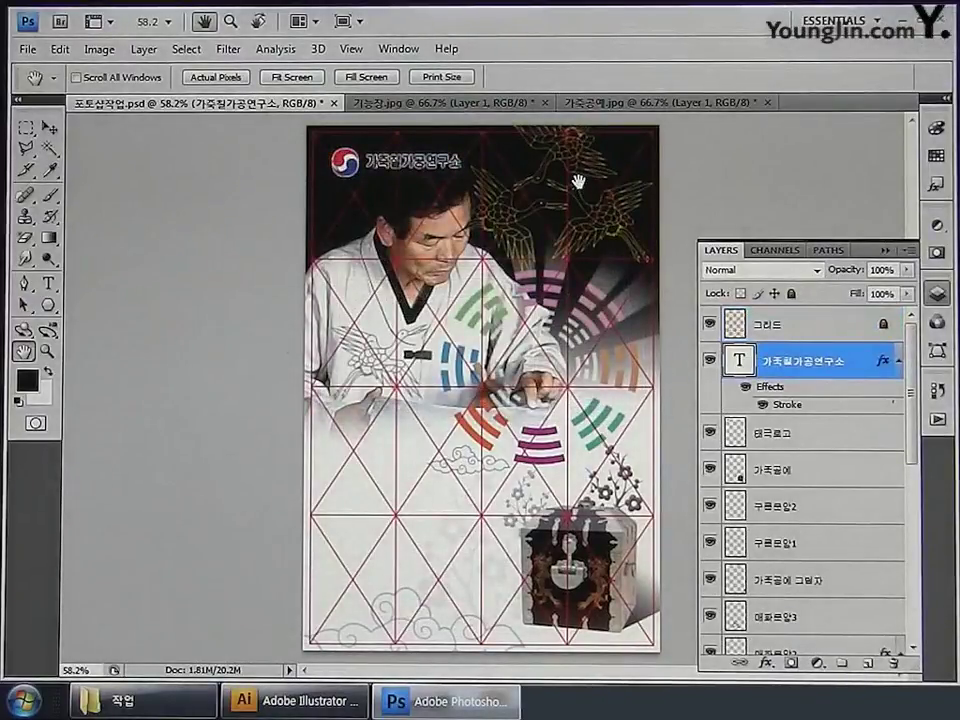